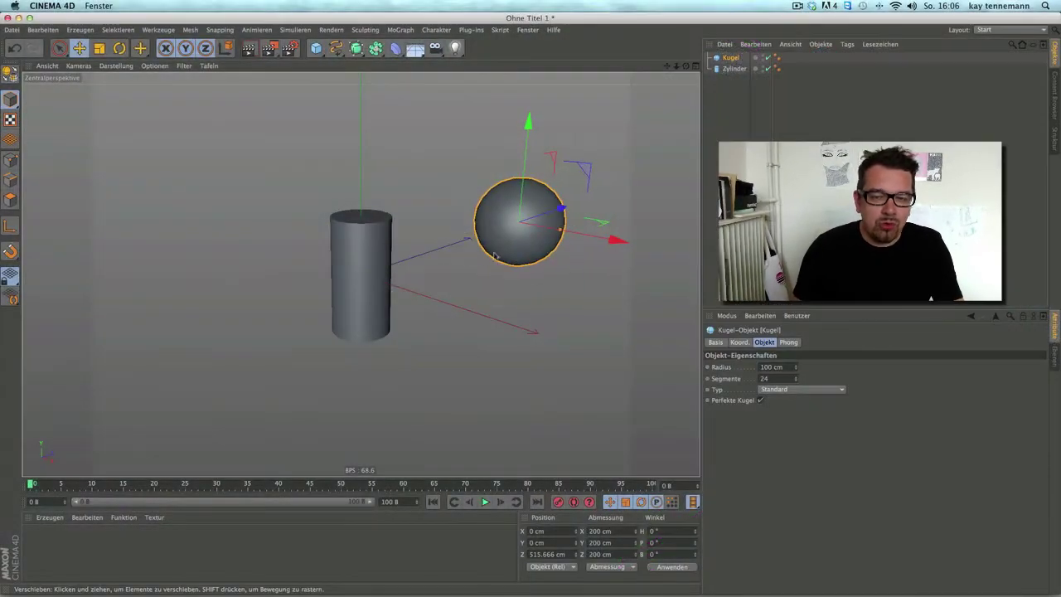
Add an XPresso tag to the Zylinder cylinder
scroll(360, 274, "up", 2)
scroll(308, 307, "up", 2)
scroll(315, 311, "up", 2)
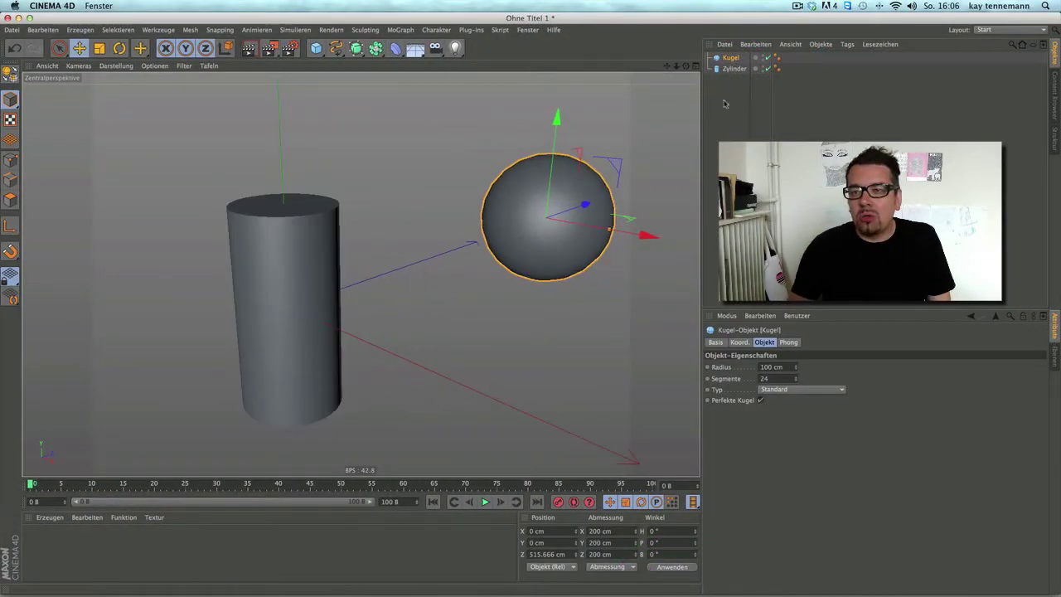
right_click(729, 68)
left_click(904, 342)
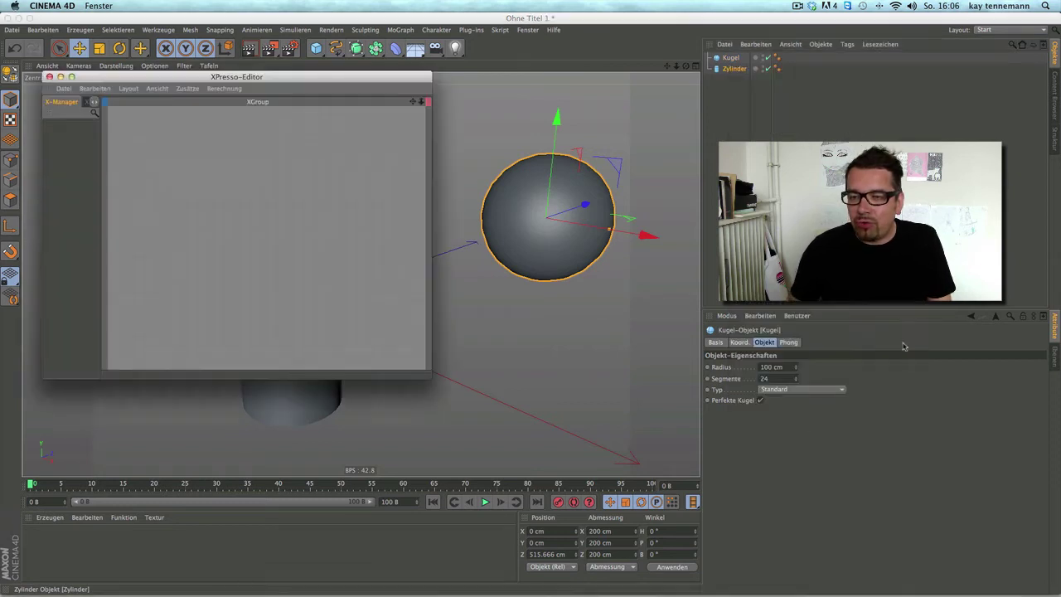
Place Zylinder and Kugel as side-by-side nodes in the XPresso Editor
left_click_drag(384, 79, 550, 142)
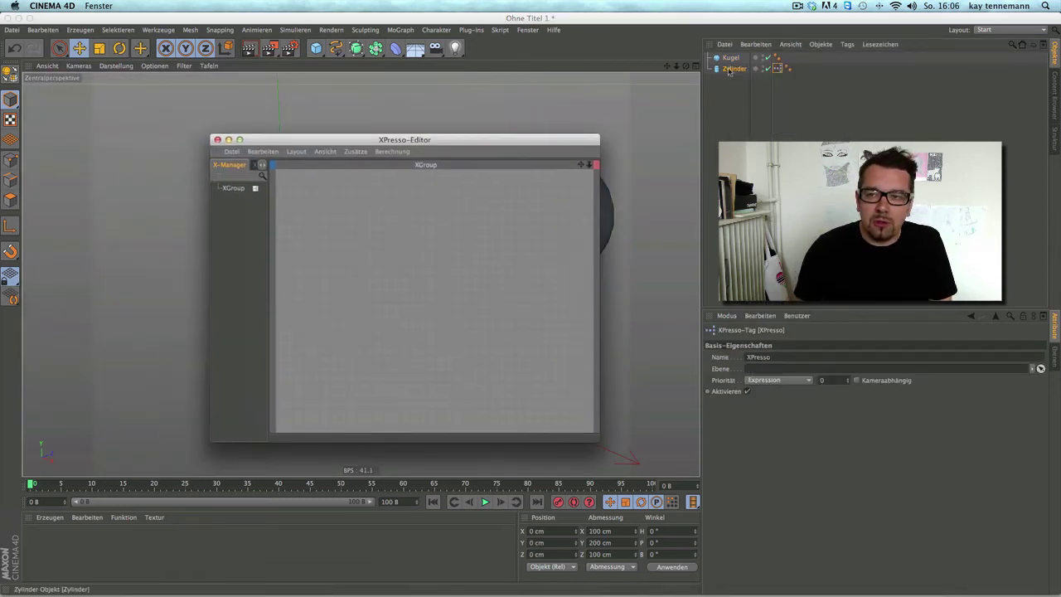
left_click_drag(735, 68, 365, 276)
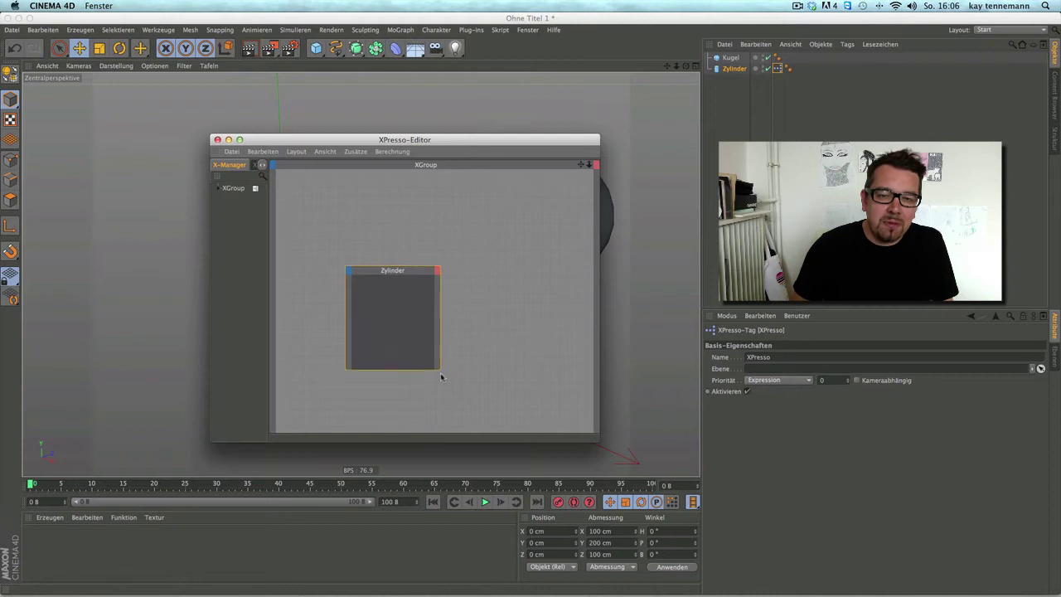
mouse_move(734, 62)
left_mouse_down()
mouse_move(497, 232)
mouse_move(553, 343)
left_mouse_up()
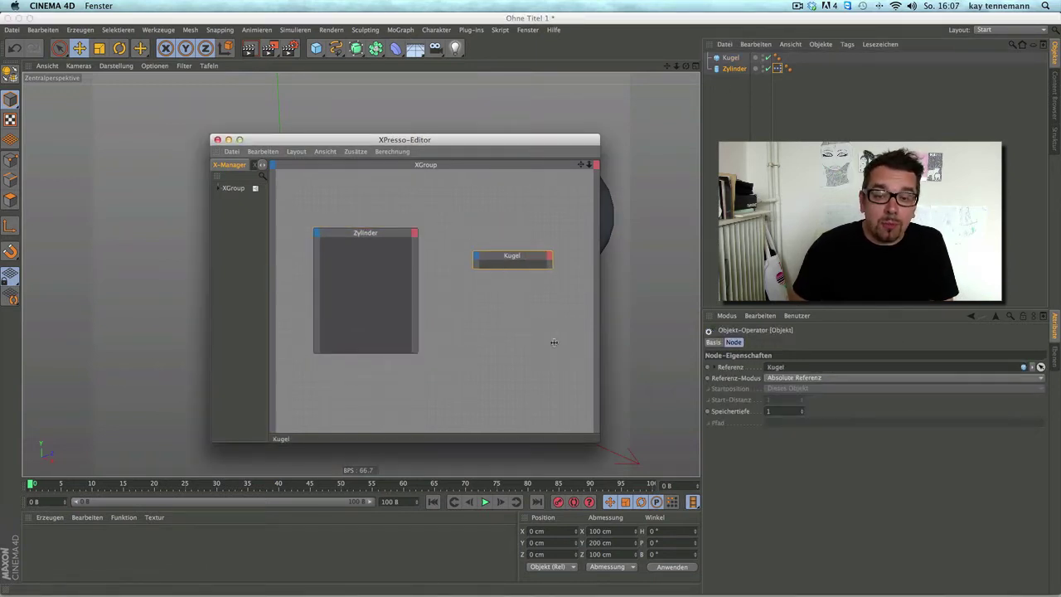
left_click_drag(519, 266, 512, 362)
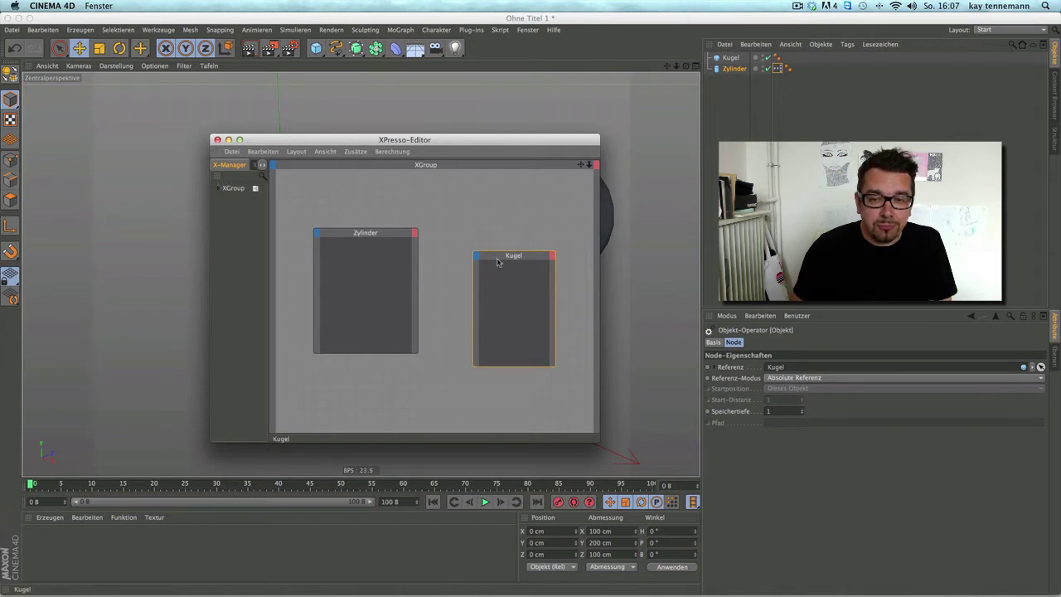
left_click_drag(497, 260, 487, 244)
left_click_drag(481, 145, 533, 142)
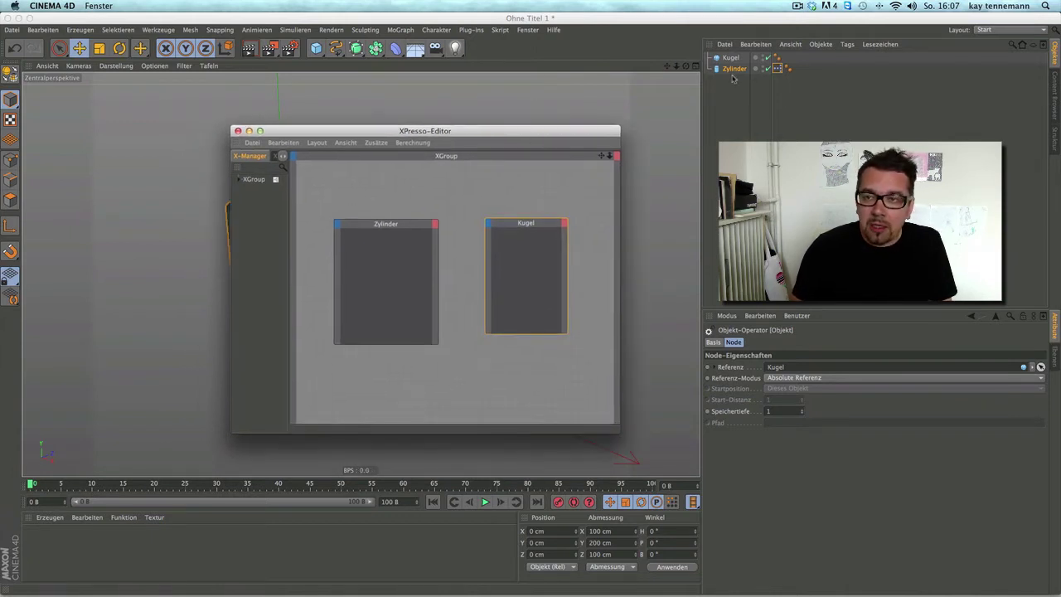
left_click(733, 73)
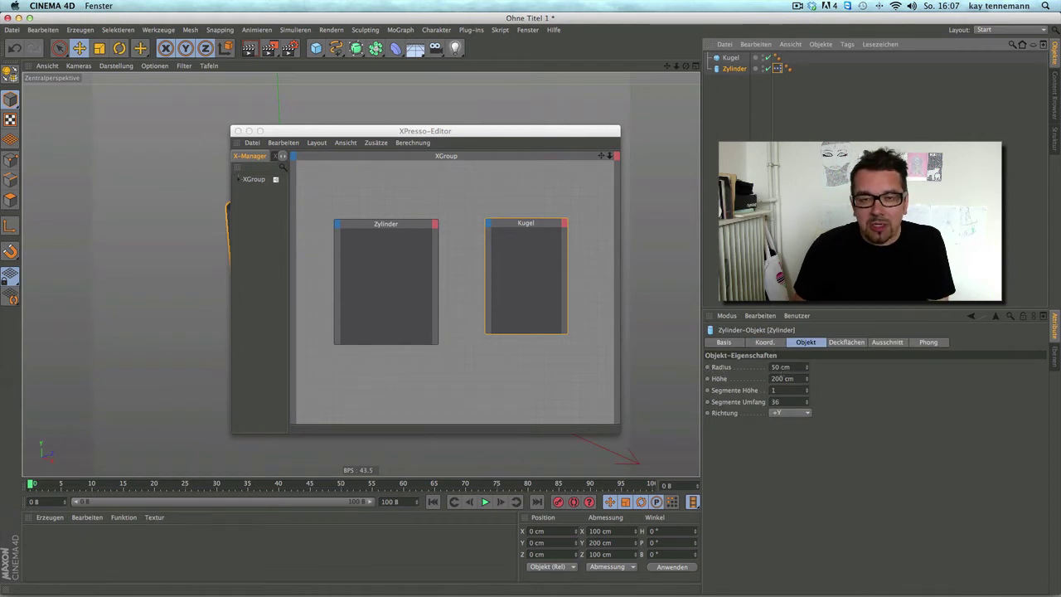
Add a Radius output to the Zylinder node and a Radius input to the Kugel node
left_click(709, 370)
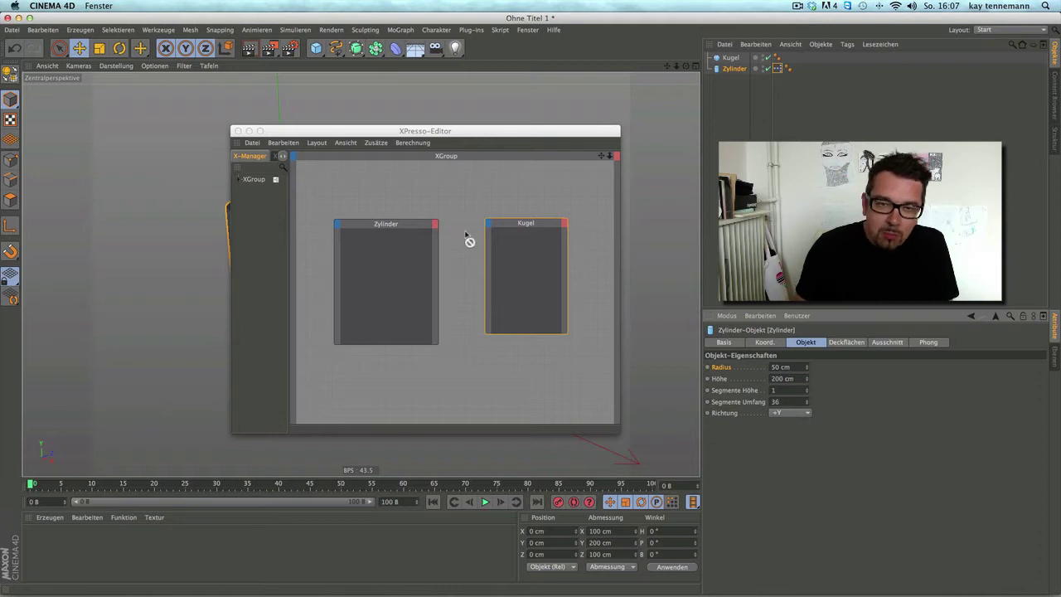
left_click_drag(470, 241, 434, 284)
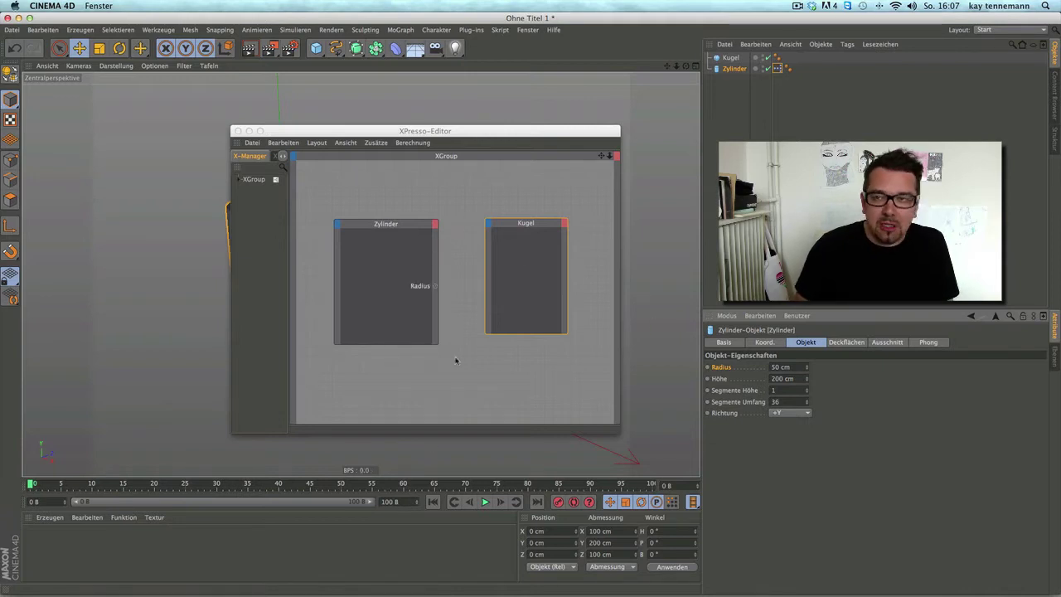
left_click(731, 57)
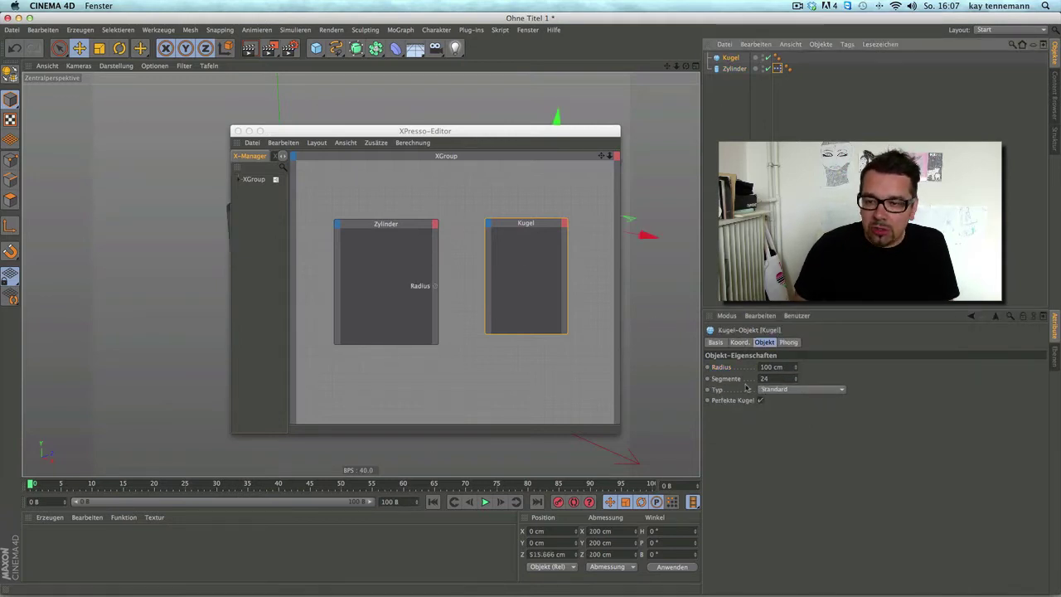
mouse_move(709, 368)
left_mouse_down()
mouse_move(508, 276)
mouse_move(439, 297)
left_mouse_up()
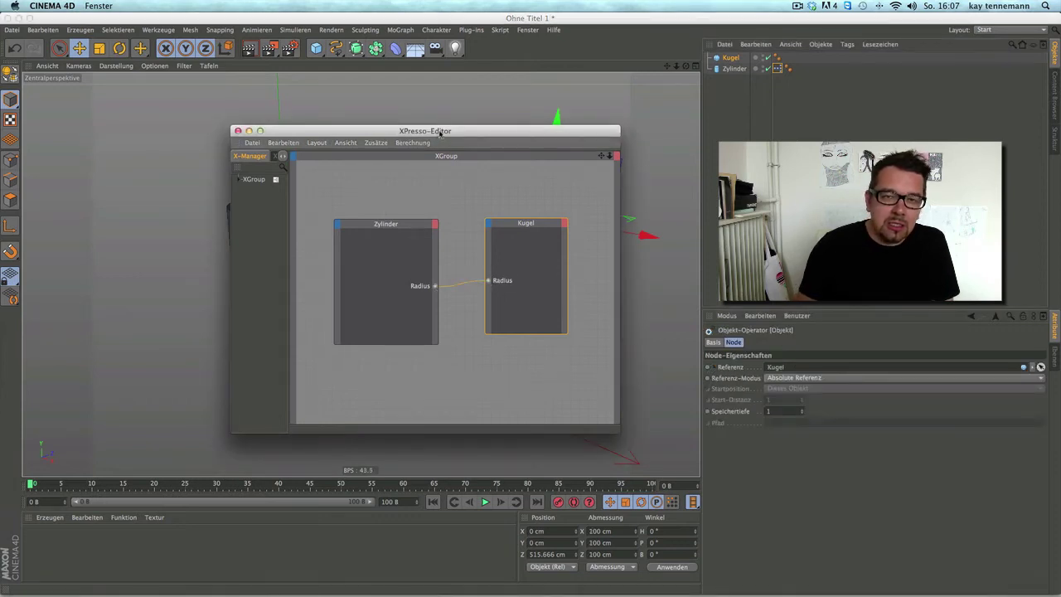
Widen the cylinder radius to 69.824 cm and confirm the sphere's radius matches
left_click_drag(440, 132, 290, 315)
left_click(282, 257)
left_click_drag(320, 214, 336, 218)
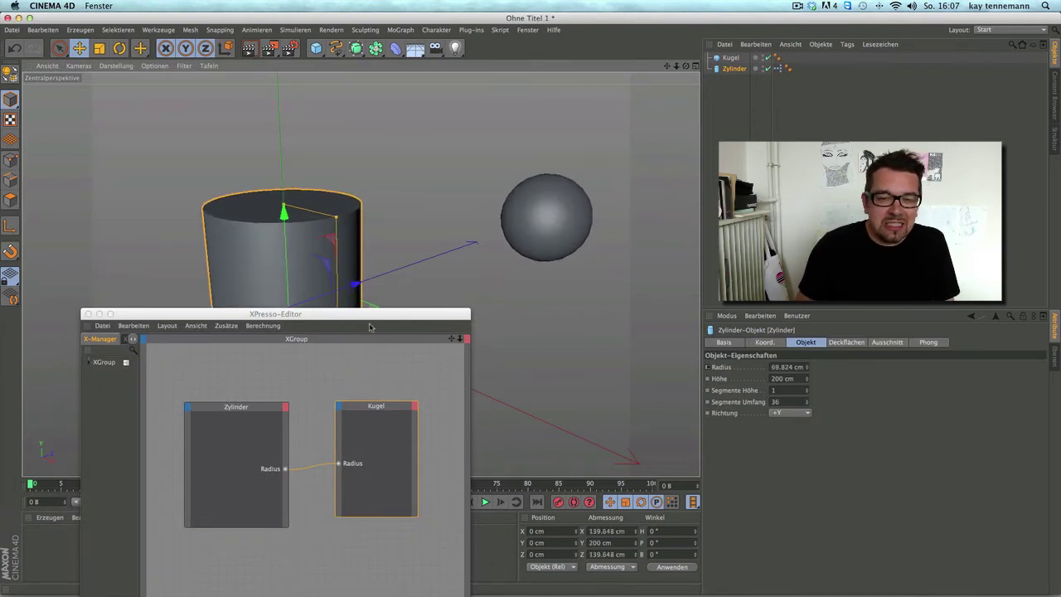
left_click_drag(375, 317, 384, 271)
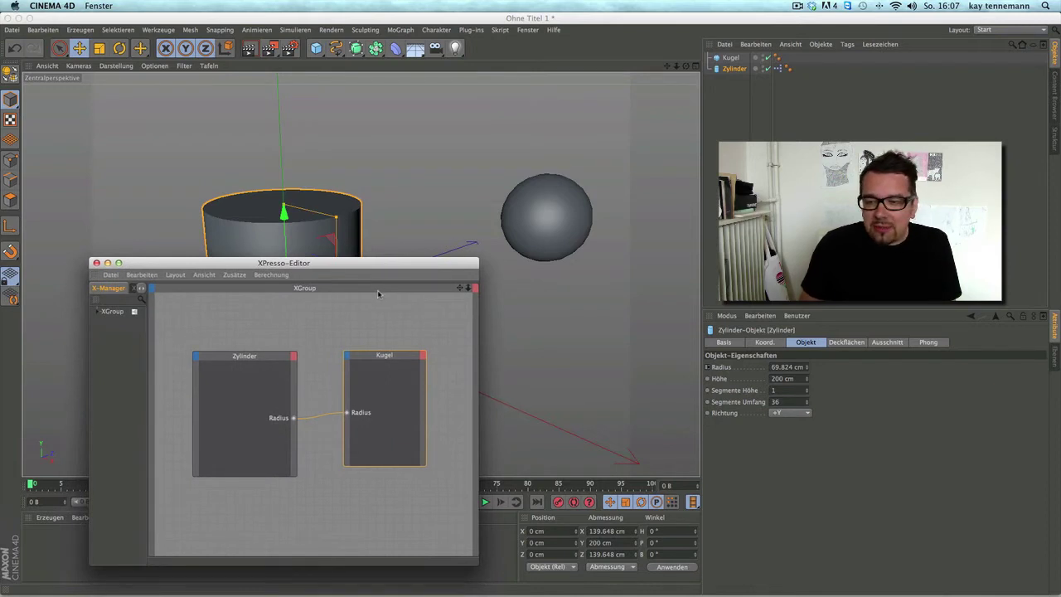
left_click(720, 371)
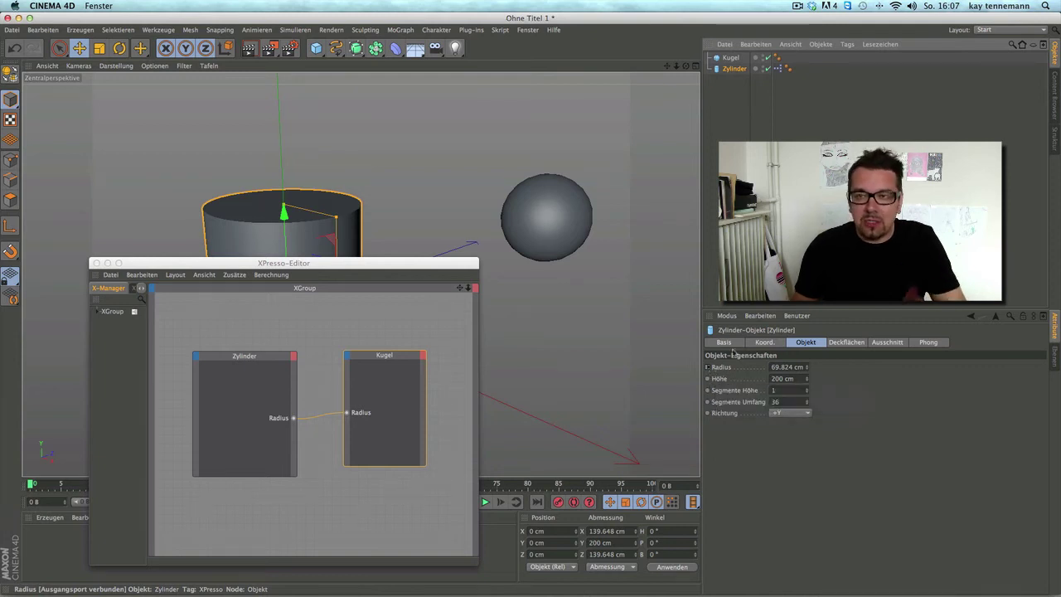
left_click(729, 58)
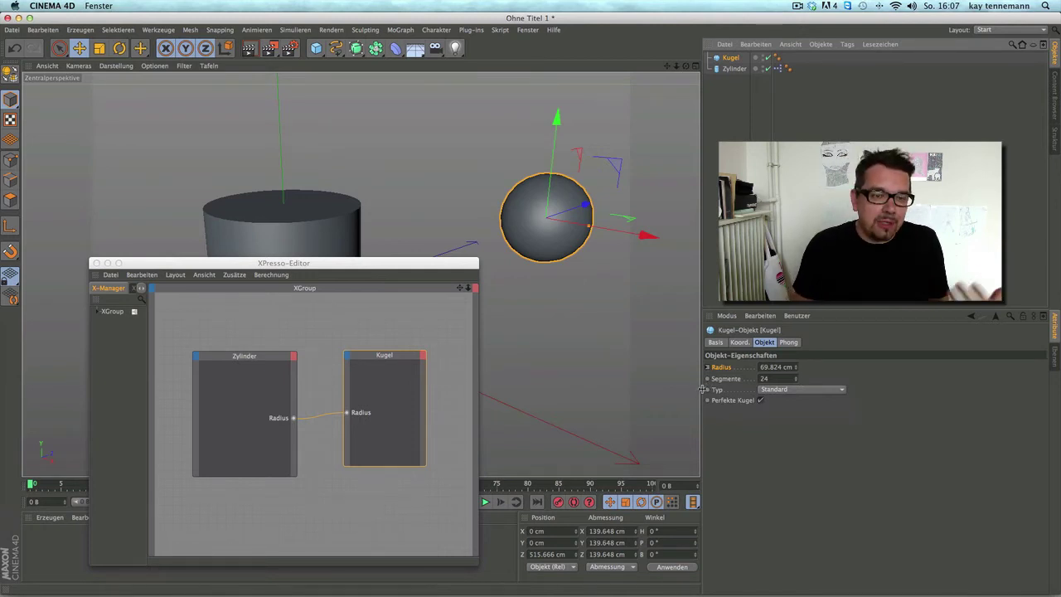
left_click_drag(408, 359, 425, 338)
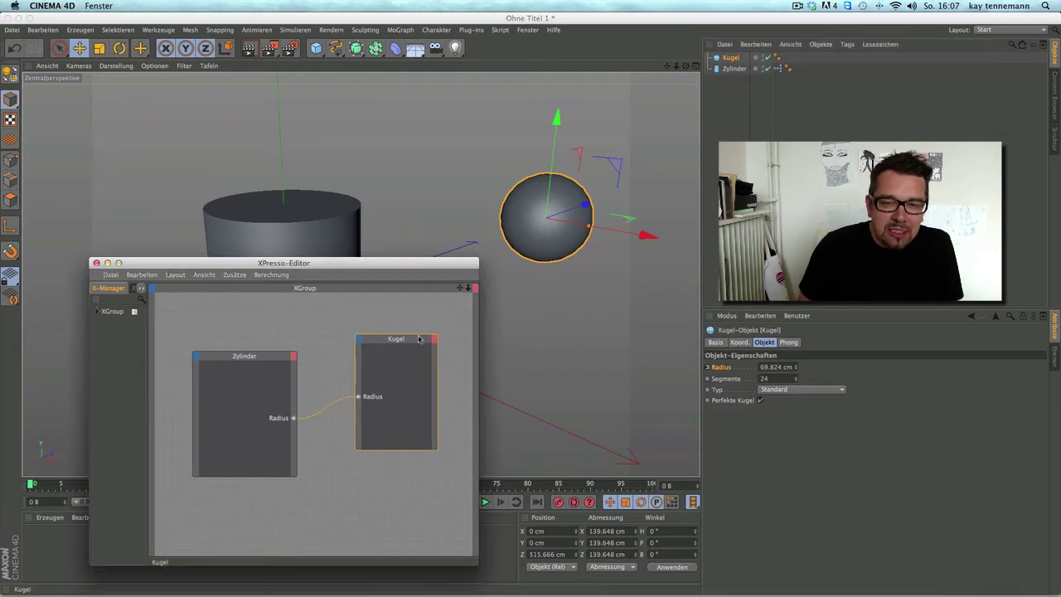
left_click(734, 69)
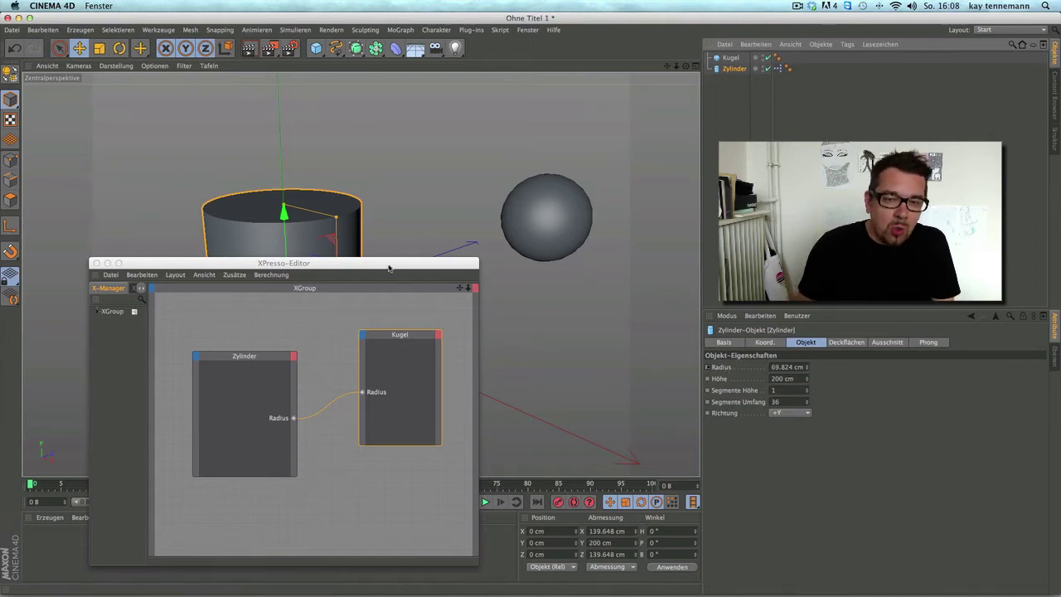
left_click_drag(389, 268, 412, 277)
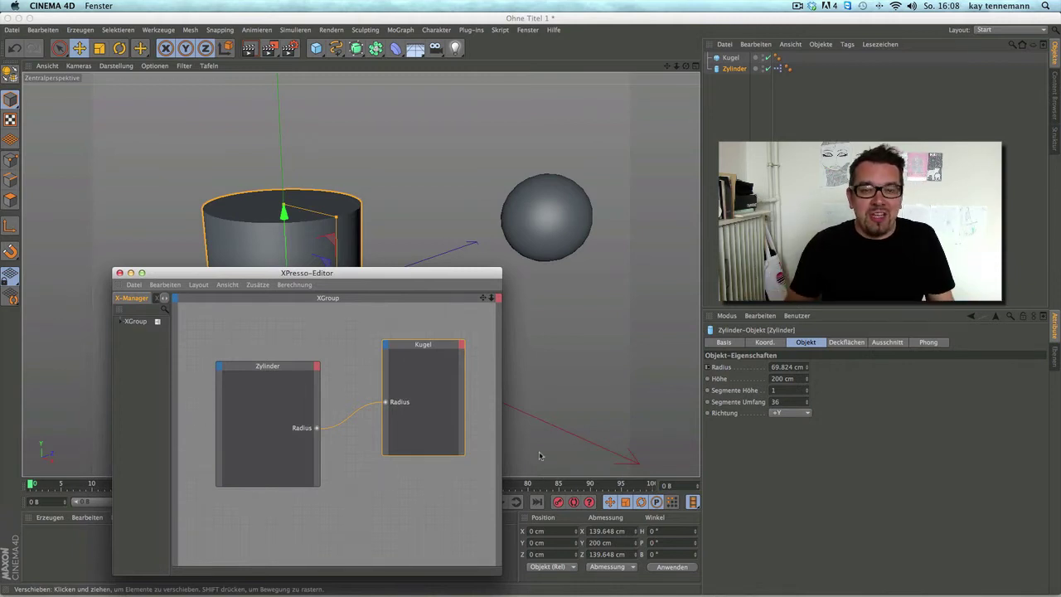
left_click_drag(472, 273, 472, 265)
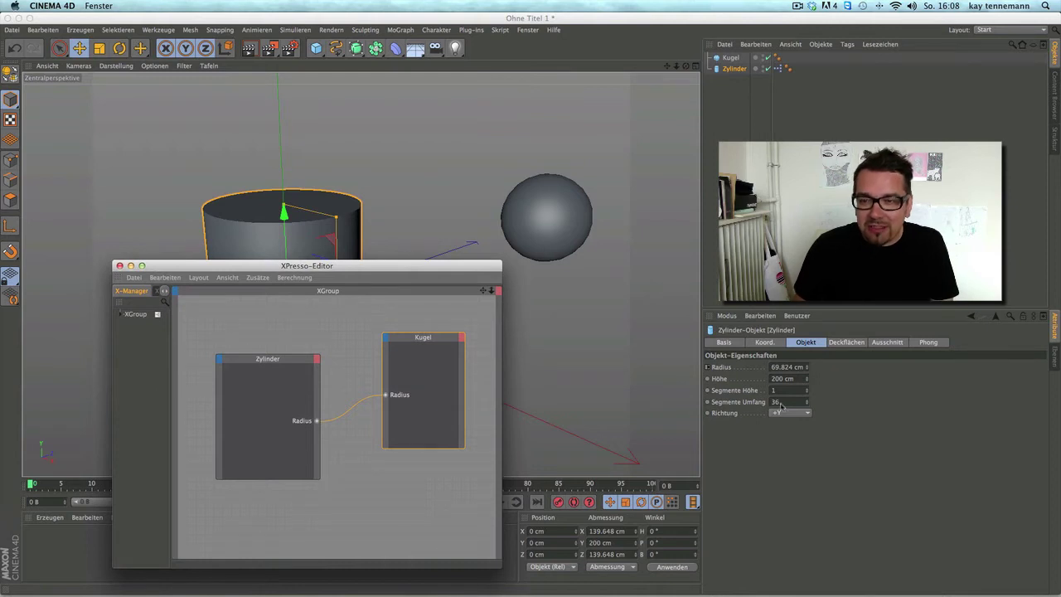
Wire the cylinder's Segmente Umfang into the Kugel node's Segmente input
left_click(731, 58)
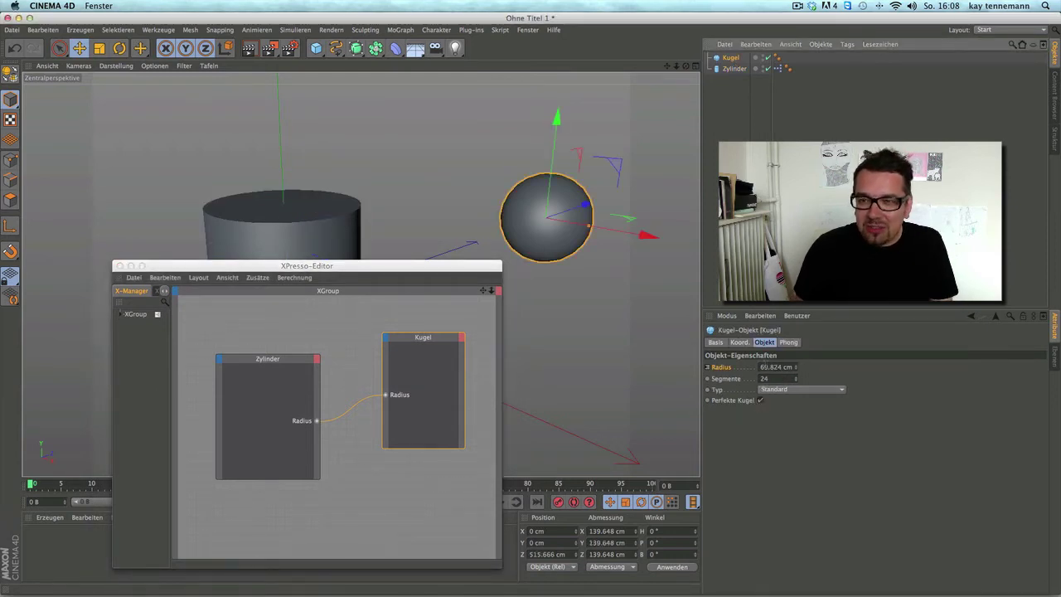
left_click(734, 69)
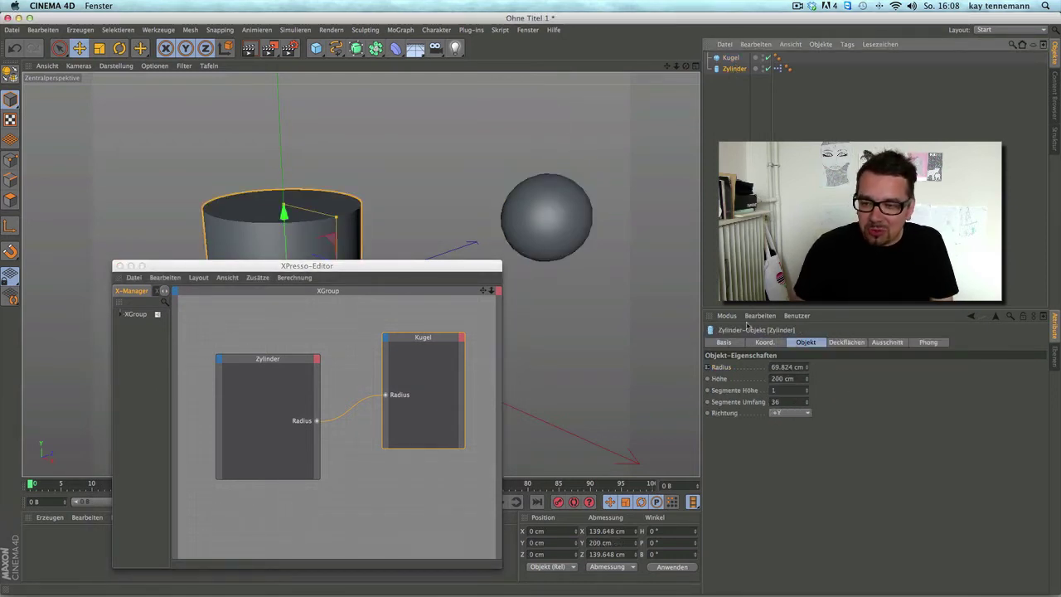
left_click(707, 403)
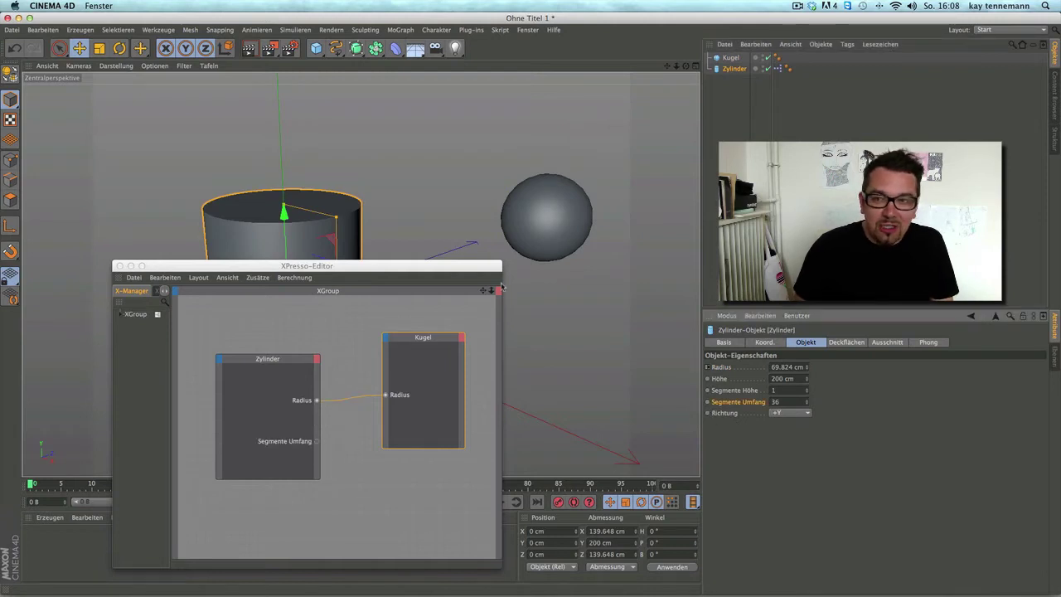
left_click(717, 58)
left_click(718, 59)
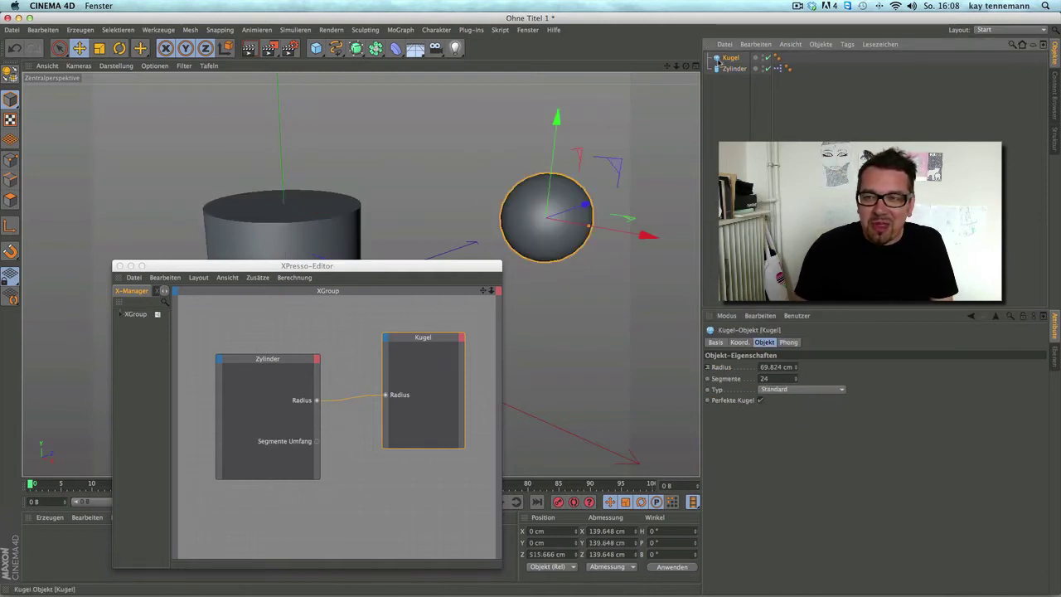
mouse_move(707, 380)
left_mouse_down()
mouse_move(431, 425)
mouse_move(384, 421)
left_mouse_up()
left_click_drag(314, 448, 316, 442)
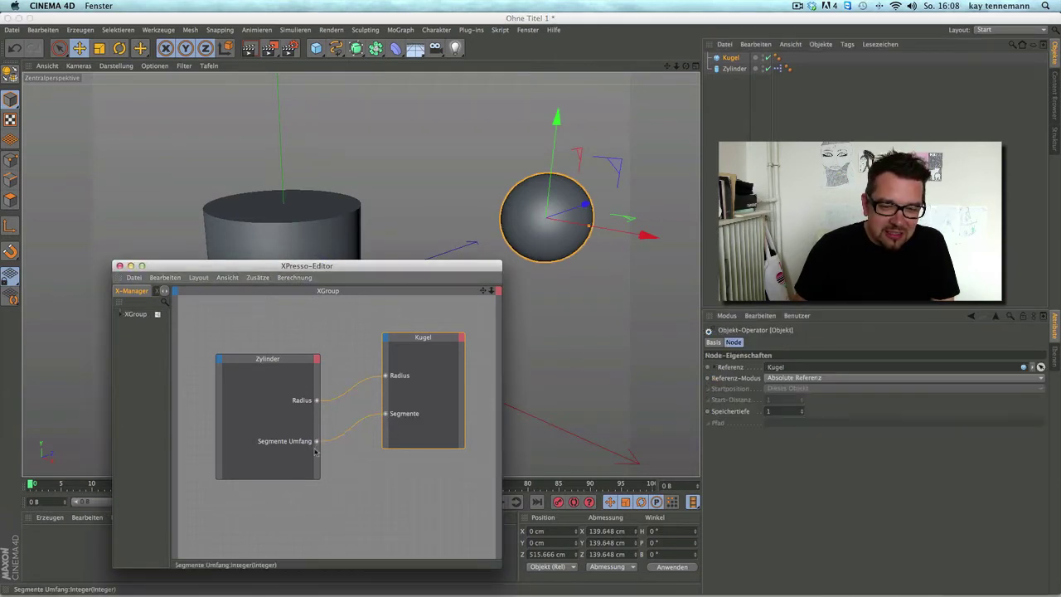
left_click(317, 461)
Use Gouraud-Shading (Linien), dock the XPresso Editor below the viewport, and set Segmente Umfang to 48
left_click(116, 65)
left_click(141, 90)
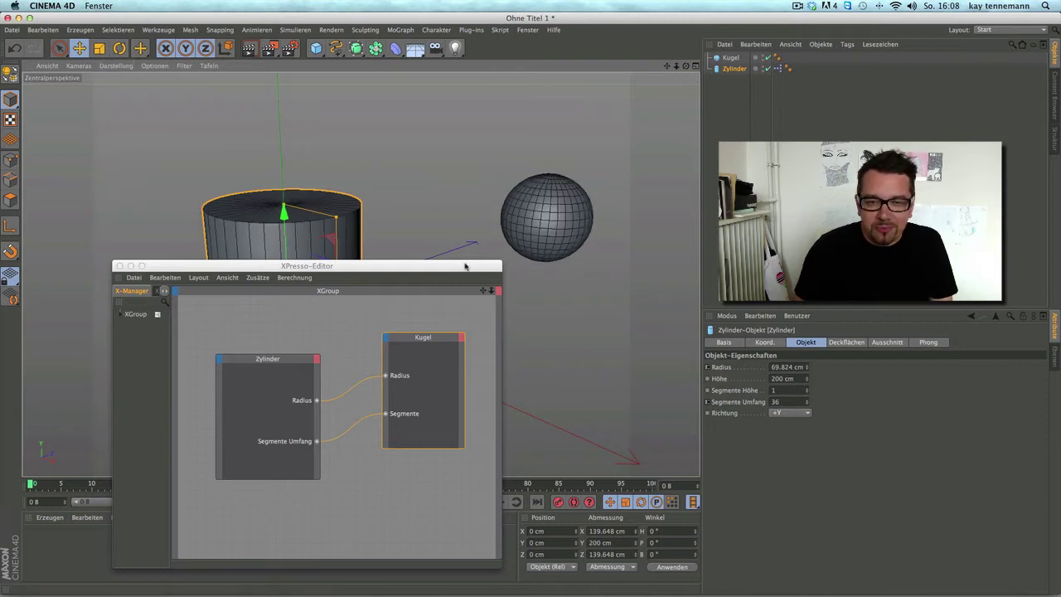
left_click_drag(465, 266, 490, 407)
mouse_move(142, 417)
left_mouse_down()
mouse_move(110, 462)
mouse_move(191, 426)
left_mouse_up()
left_click_drag(278, 392, 279, 483)
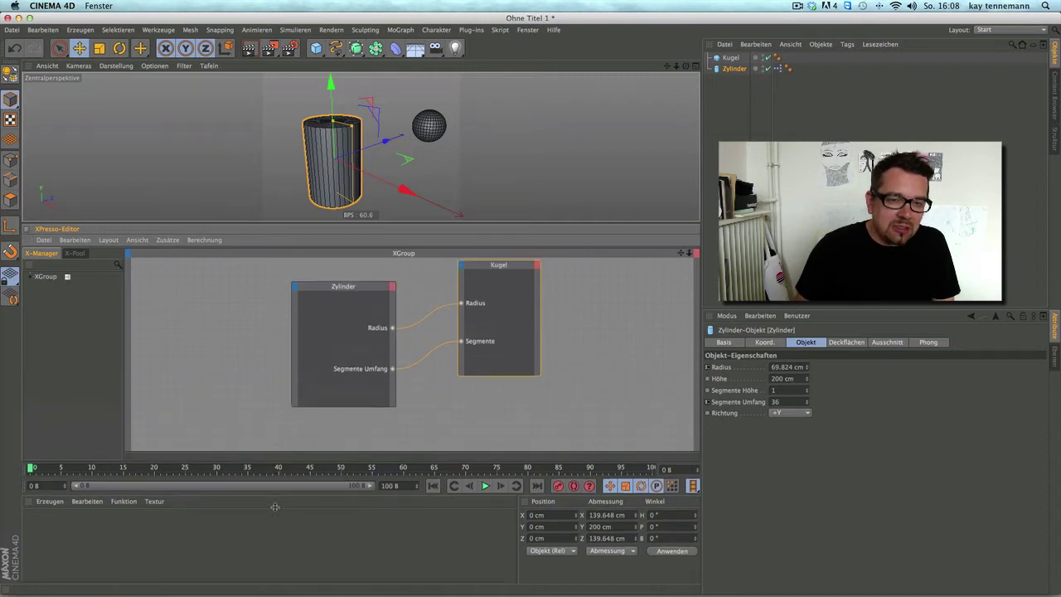
left_click_drag(277, 222, 277, 396)
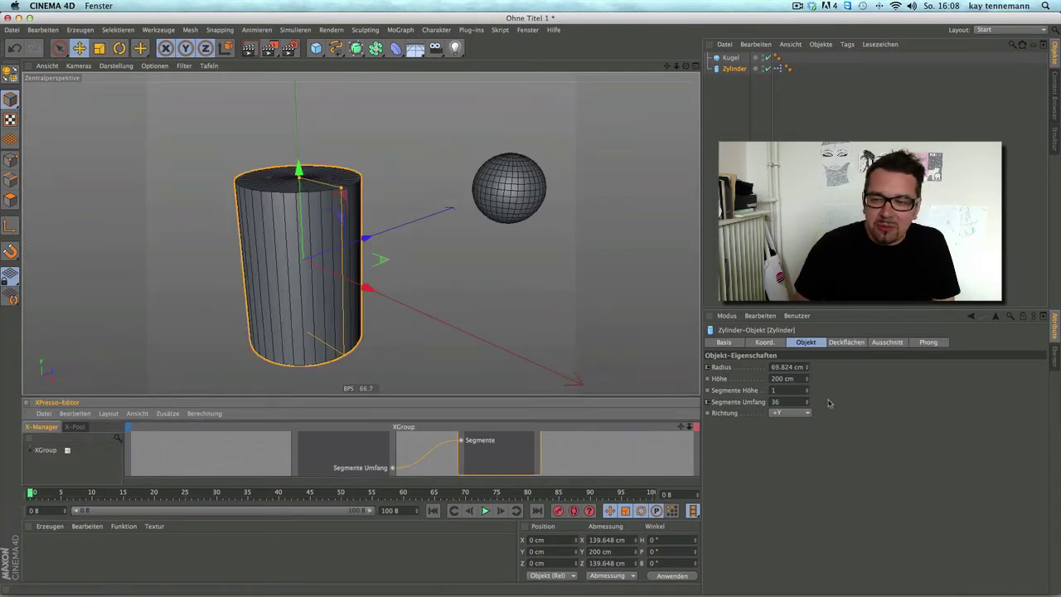
left_click_drag(808, 402, 832, 391)
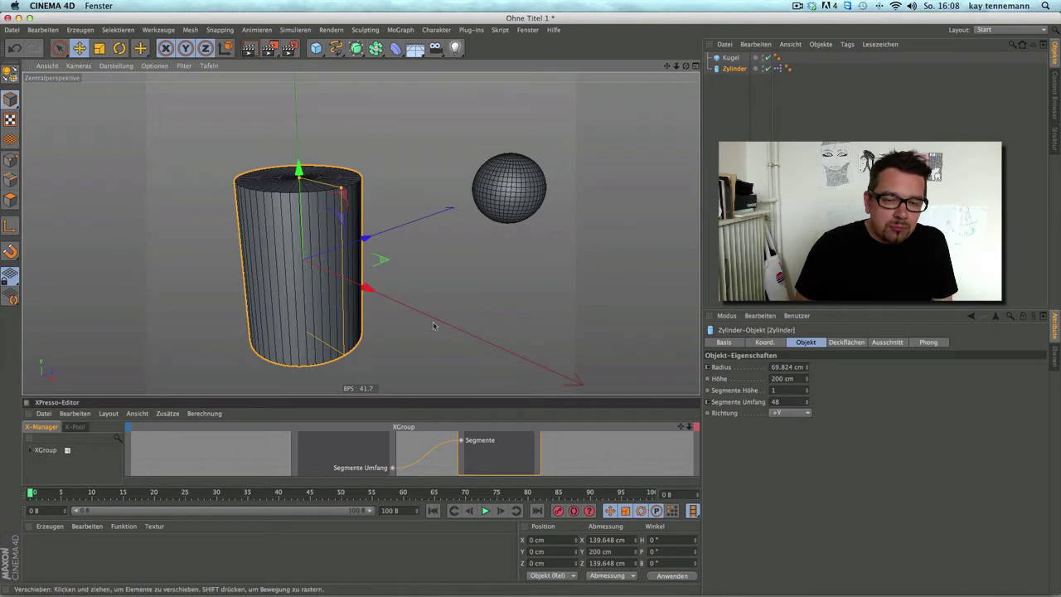
mouse_move(410, 396)
left_mouse_down()
mouse_move(425, 269)
mouse_move(410, 398)
left_mouse_up()
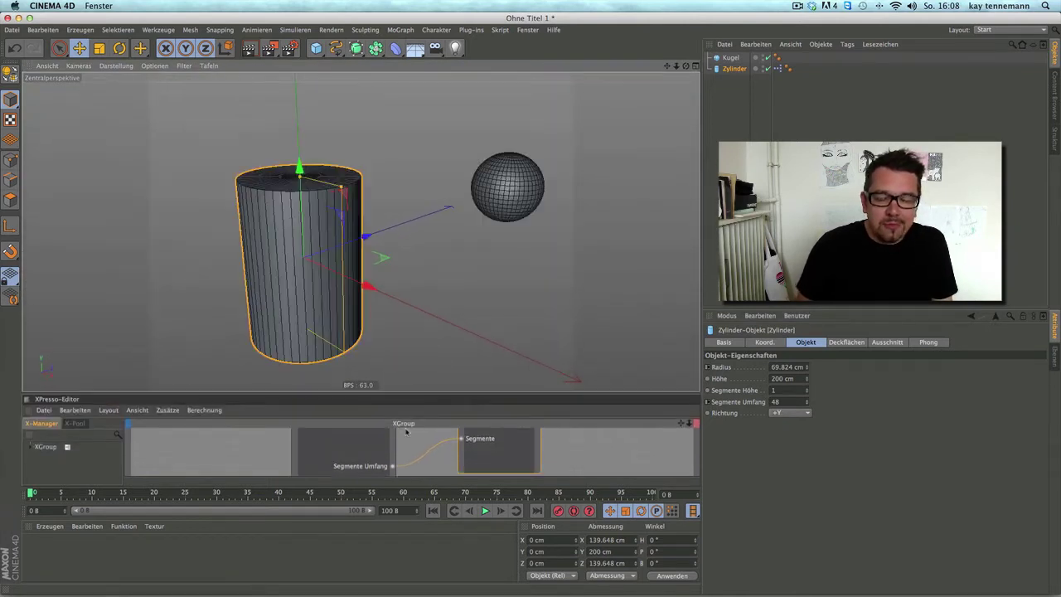
Create a Null with red display colour and Iconfarbe enabled, then close the XPresso Editor
left_click(80, 30)
left_click(161, 49)
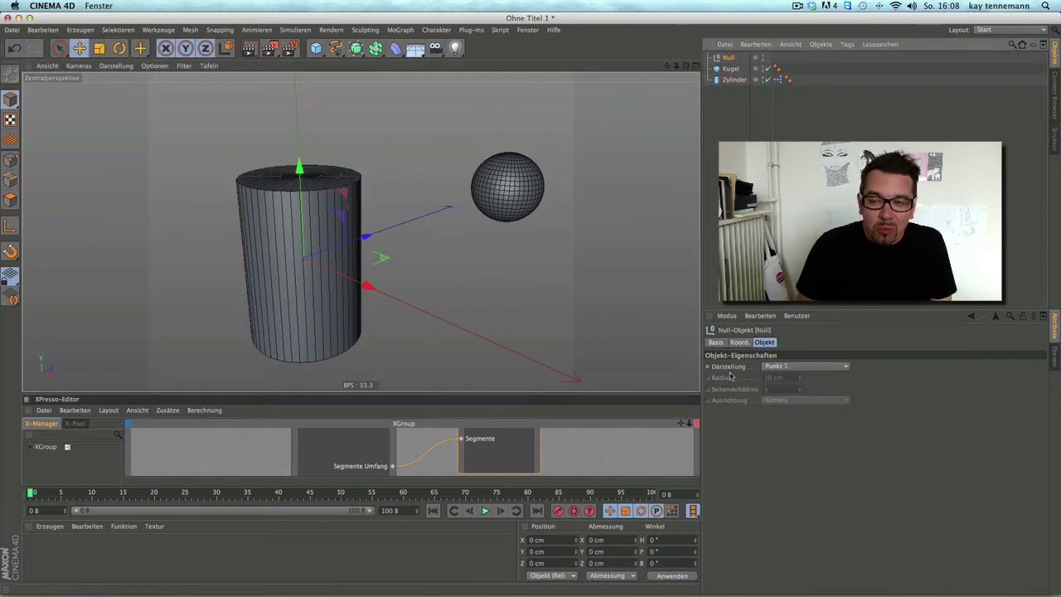
left_click(714, 343)
left_click(794, 411)
left_click(797, 432)
left_click(792, 428)
left_click(792, 408)
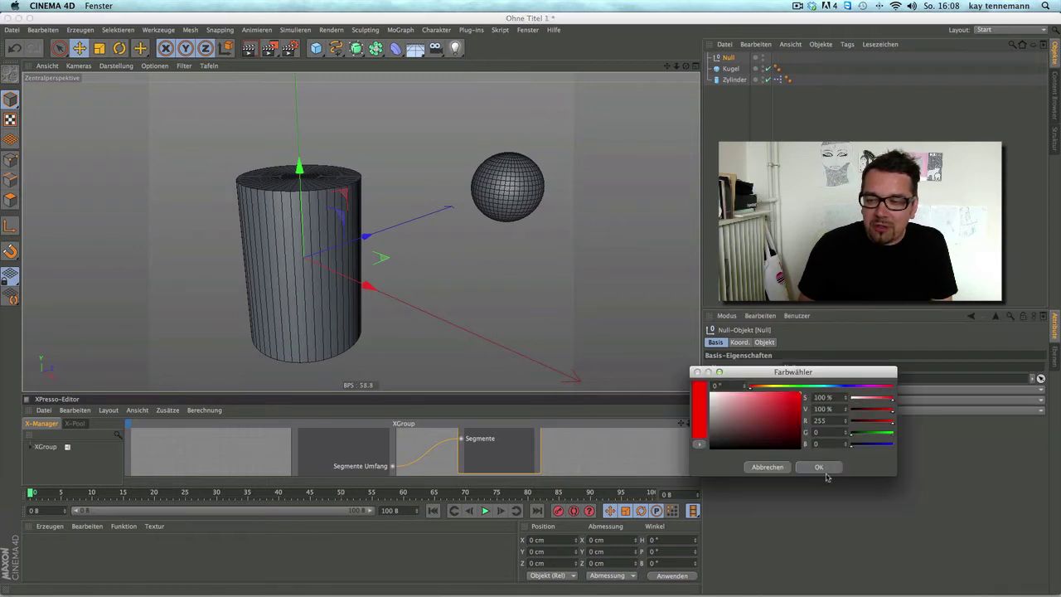
left_click(818, 467)
left_click(785, 433)
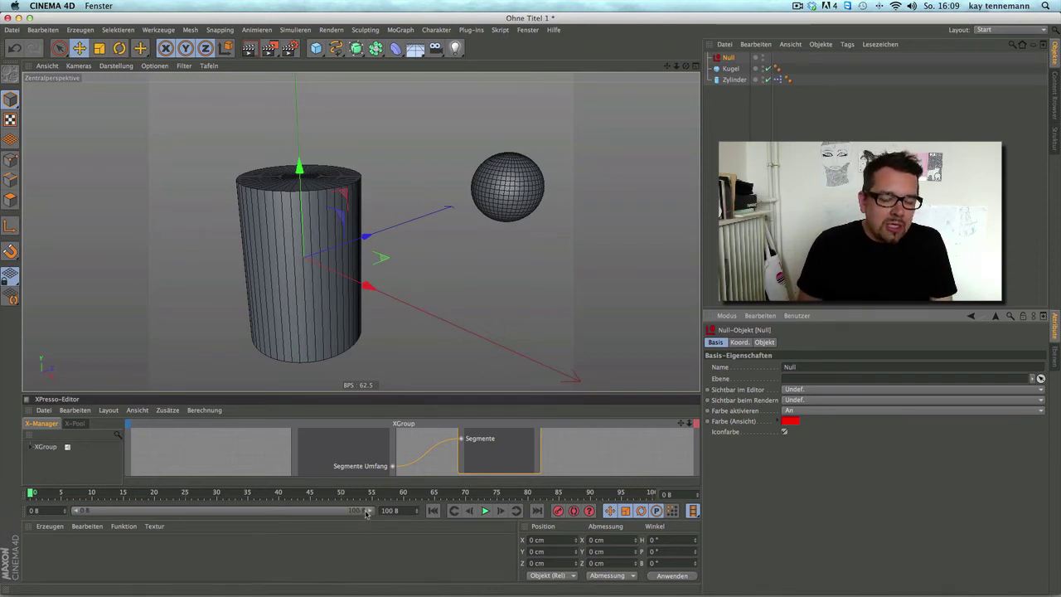
left_click(27, 399)
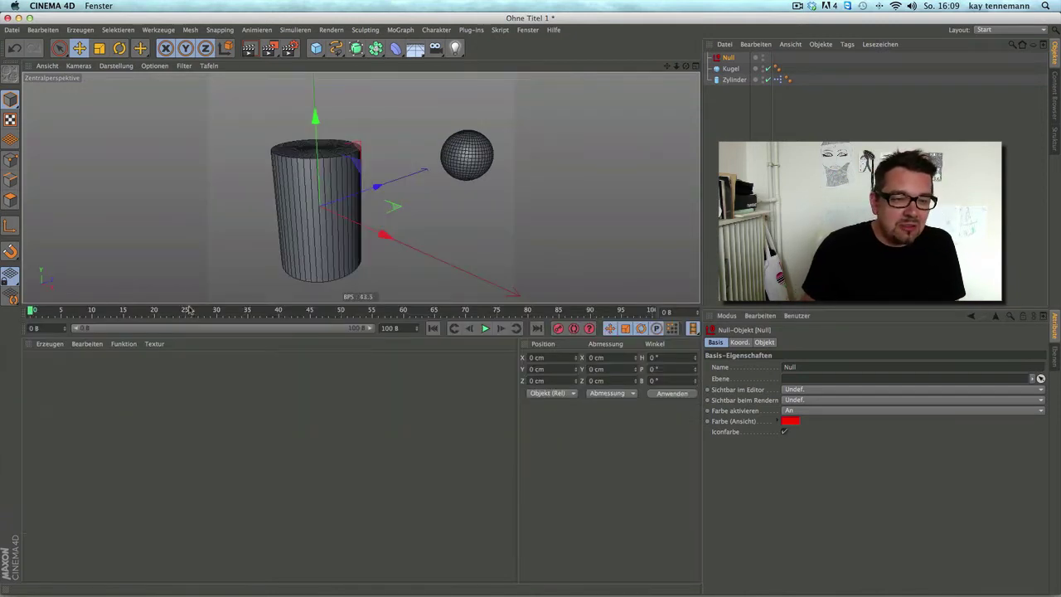
Enlarge the viewport and delete all objects from the scene
left_click_drag(190, 305, 190, 487)
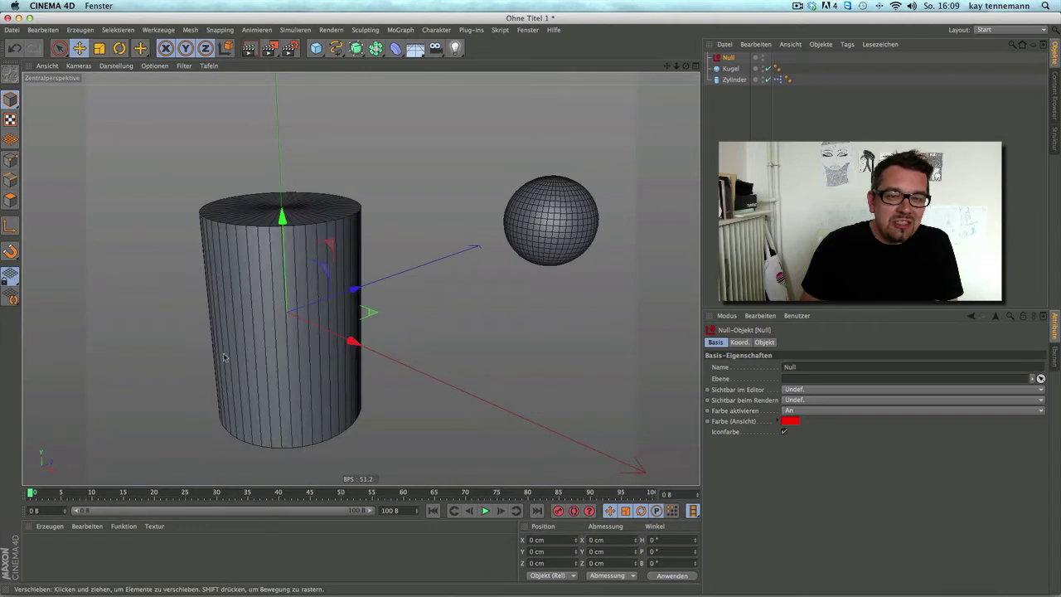
key("ctrl+a")
key("Delete")
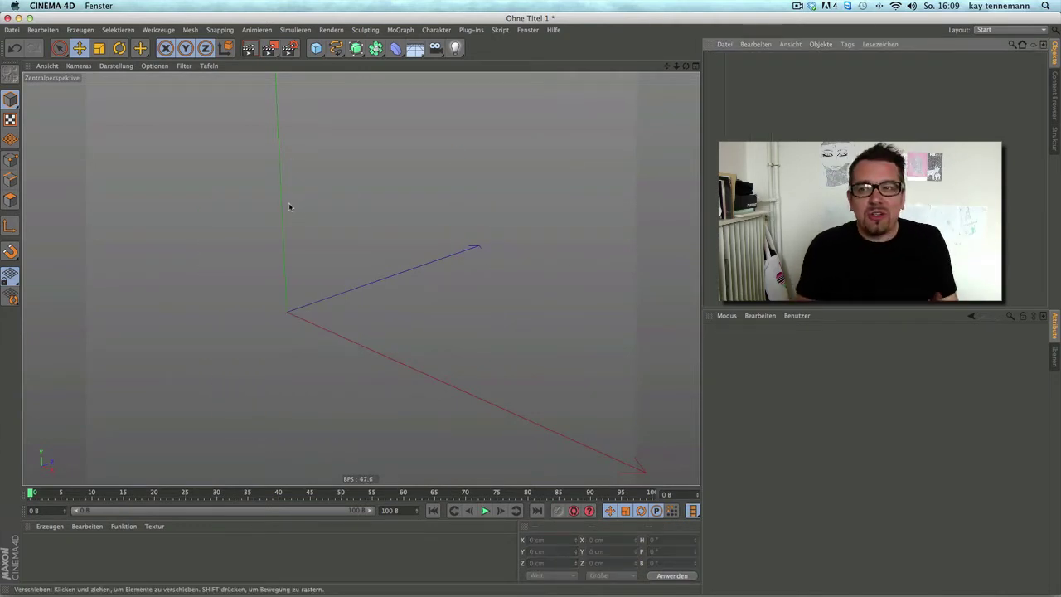
Open the file dialog on the mostyle_tv_s03e08_r14 project folder
left_click(11, 29)
left_click(23, 58)
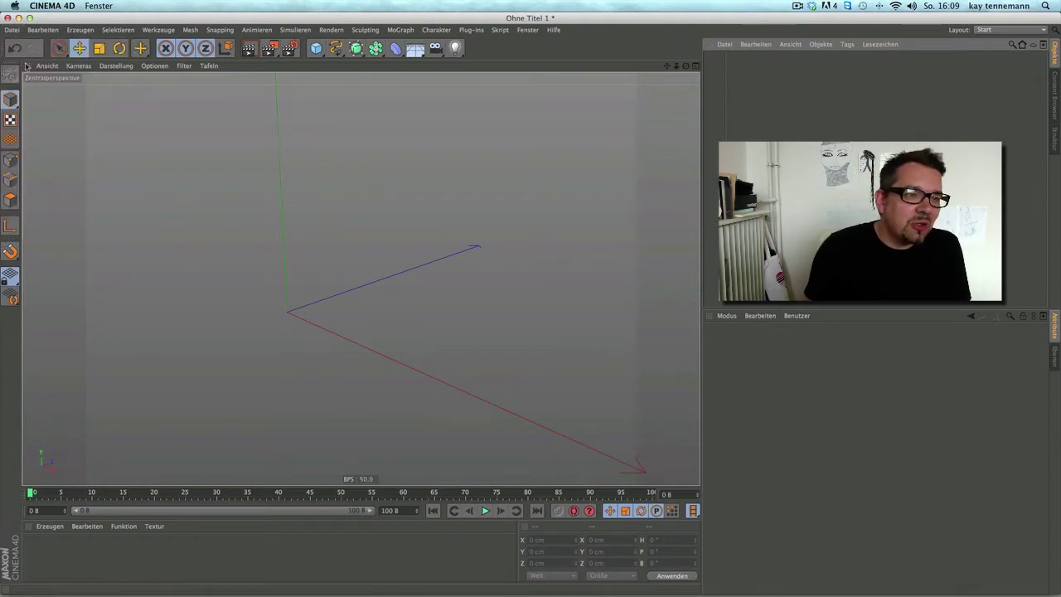
left_click(219, 213)
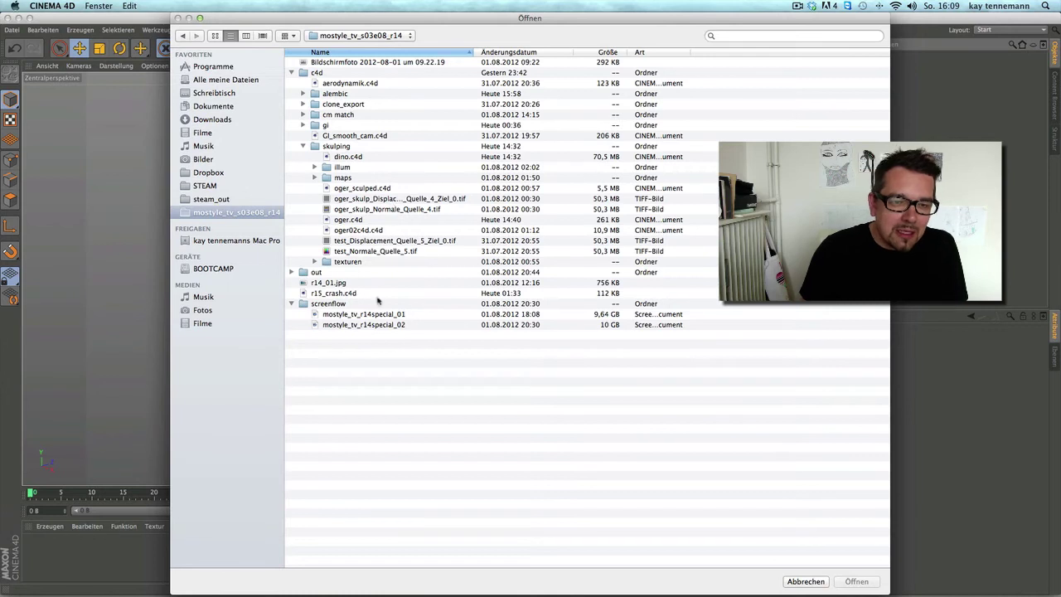
Open gi02.c4d from the gi folder
double_click(348, 125)
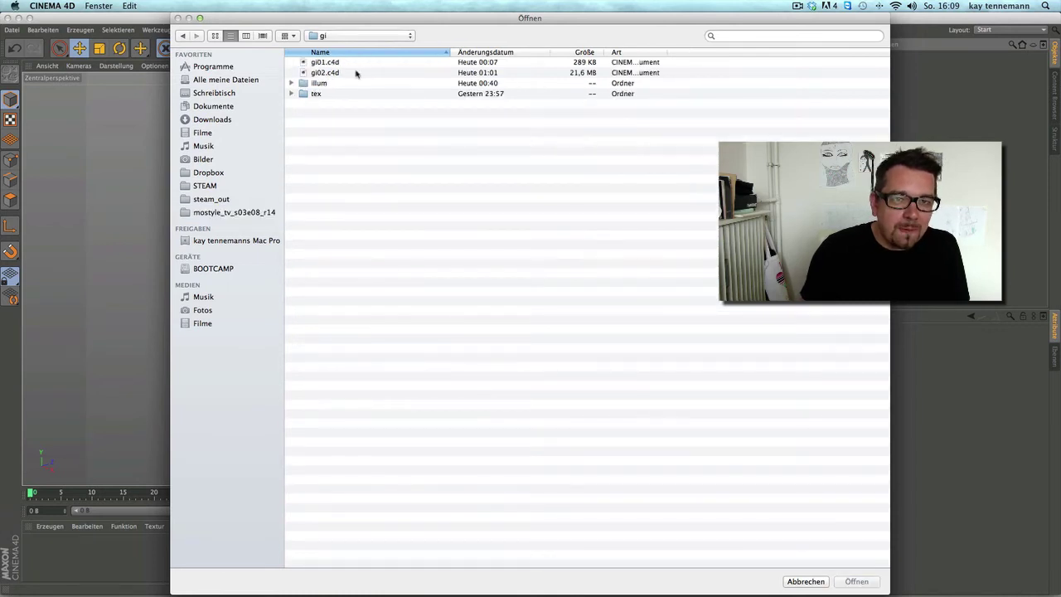
left_click(355, 73)
double_click(354, 72)
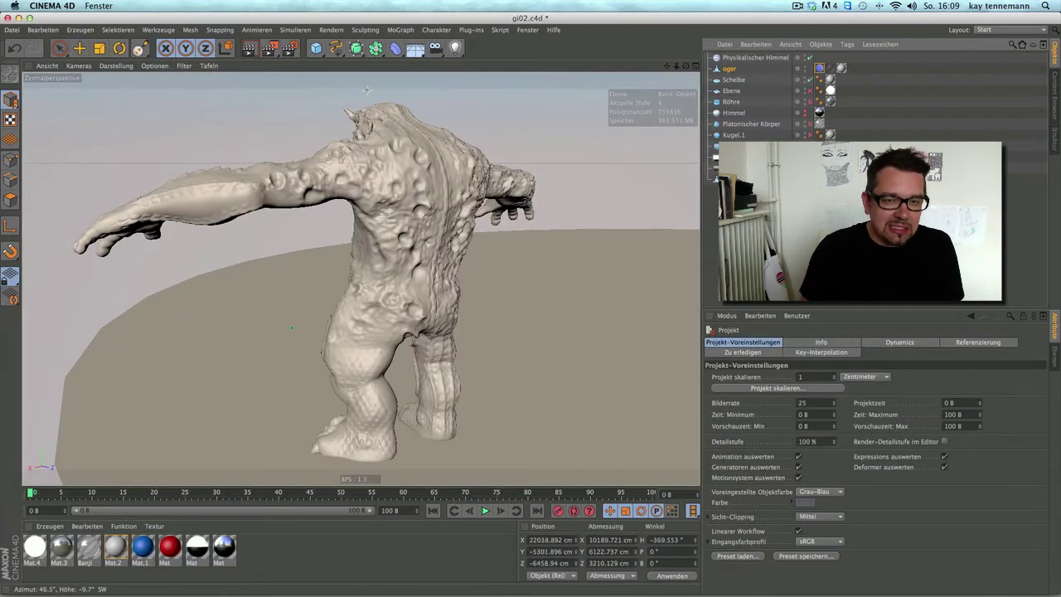
Orbit around the ogre to inspect it from behind and the front
left_click_drag(282, 296, 542, 160, "alt")
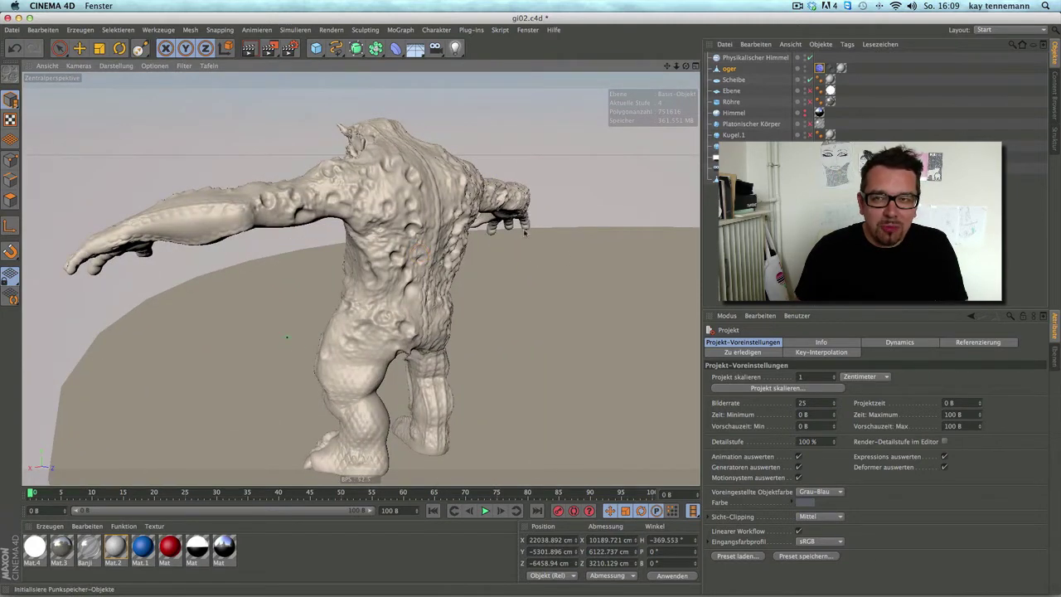
mouse_move(524, 259)
left_mouse_down("alt")
mouse_move(337, 279)
mouse_move(349, 265)
left_mouse_up("alt")
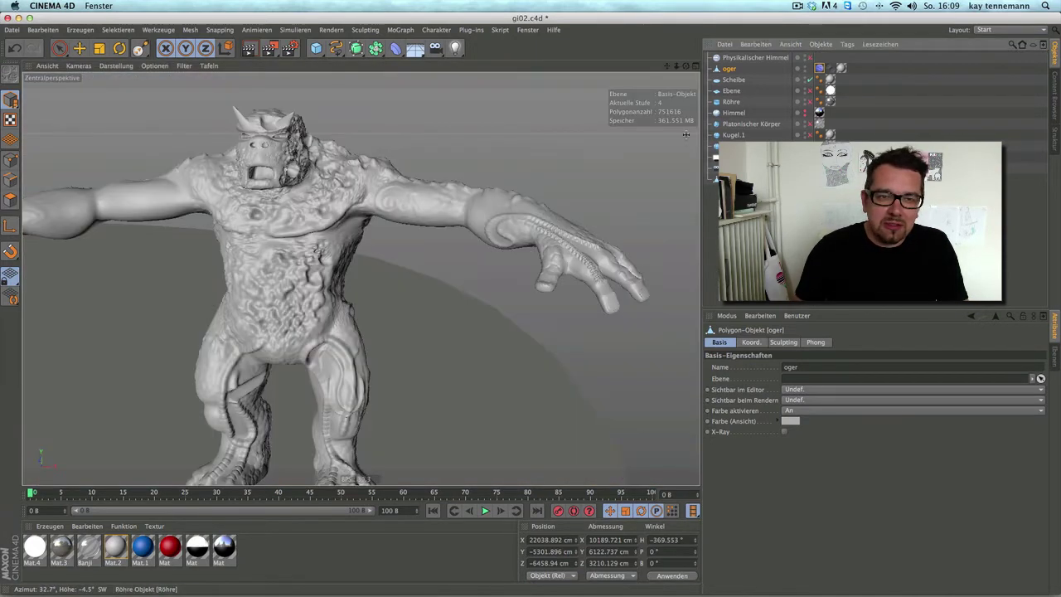
left_click_drag(349, 265, 478, 245, "alt")
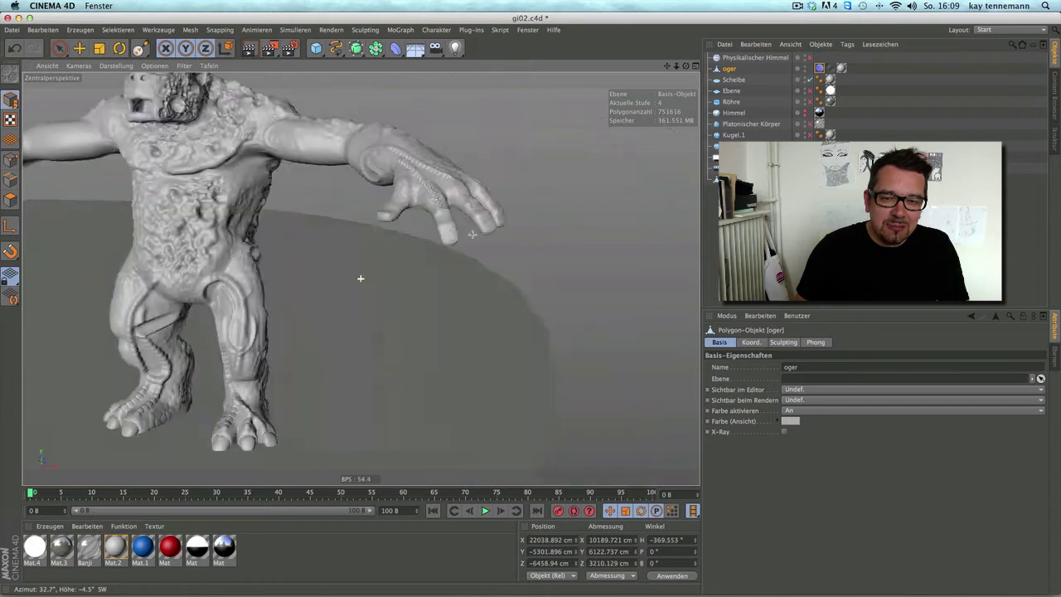
Create a new empty document, Ohne Titel 2
left_click(12, 30)
left_click(25, 41)
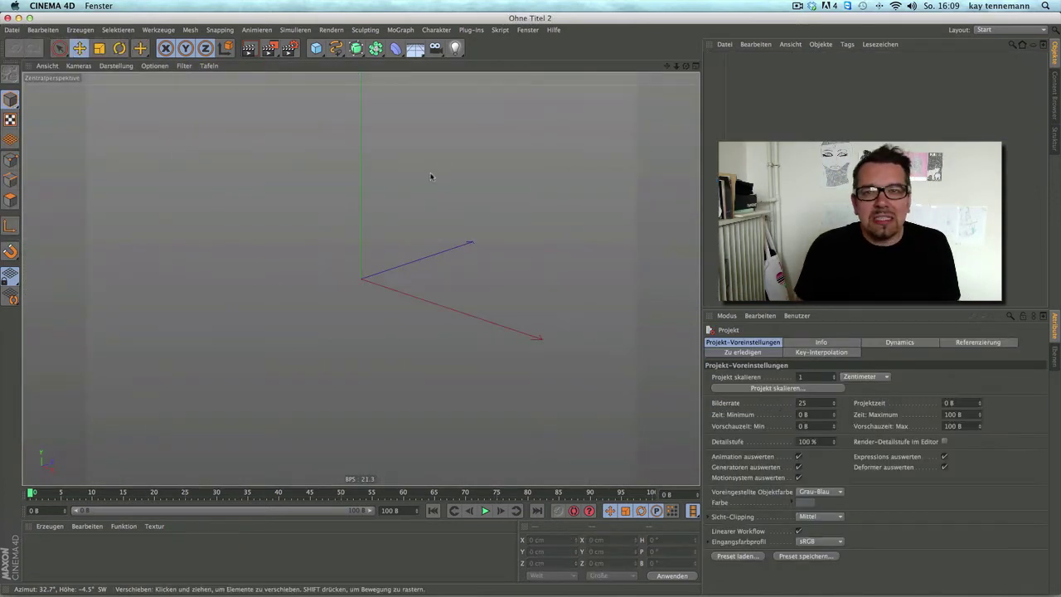
left_click(528, 30)
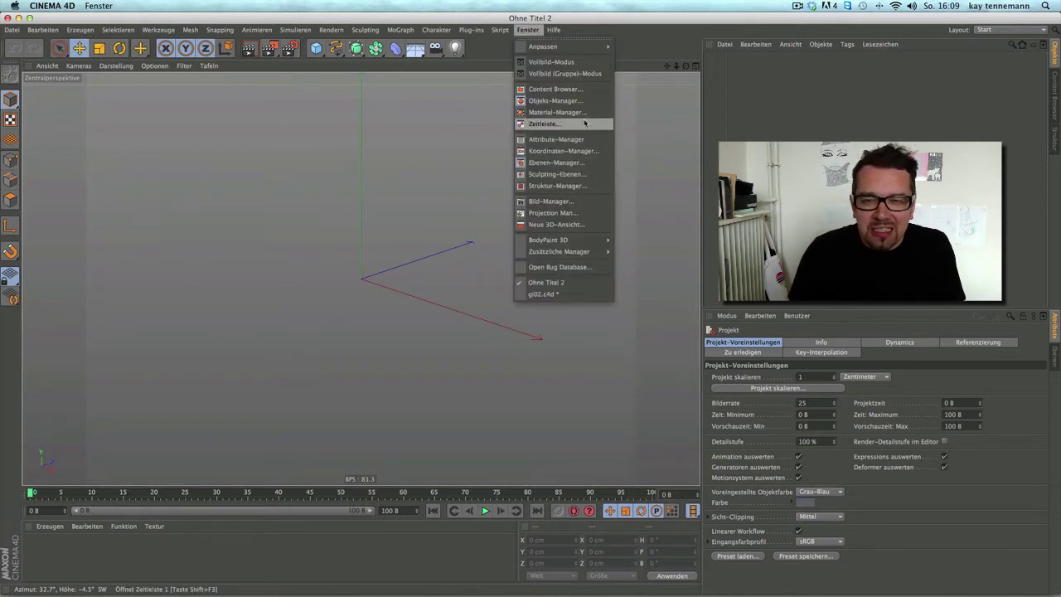
Open the Content Browser and browse the Sculpting presets to the Shaders folder (AS-01 to AS-11)
left_click(581, 90)
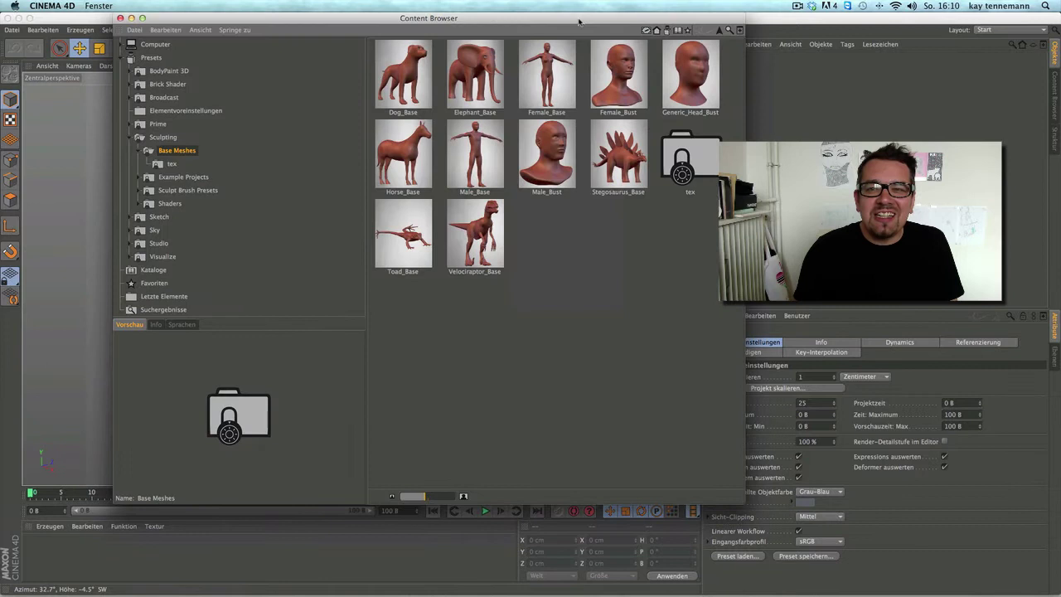
left_click_drag(578, 21, 703, 68)
left_click(843, 75)
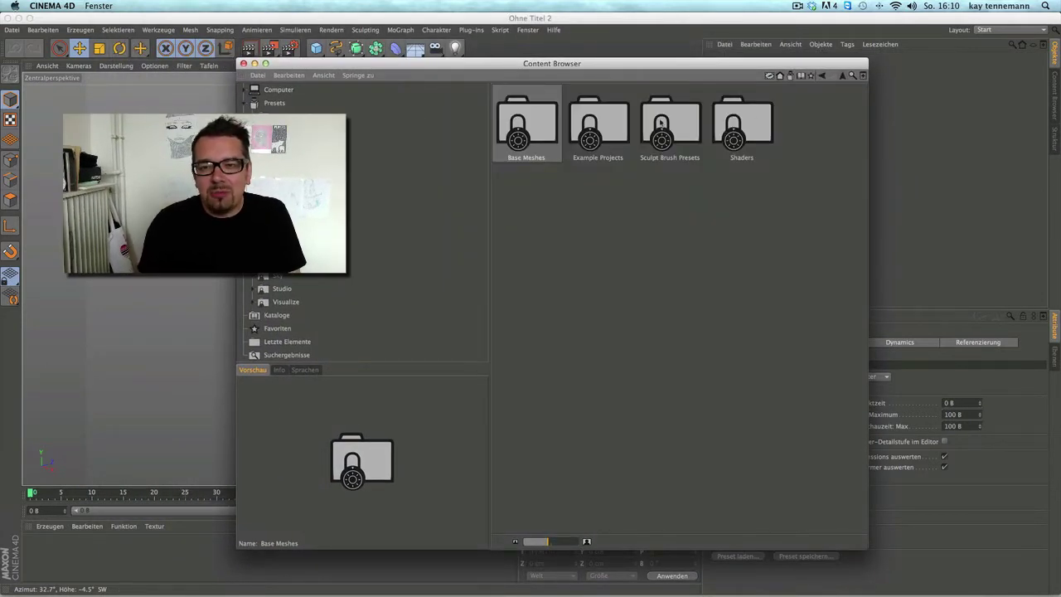
double_click(610, 133)
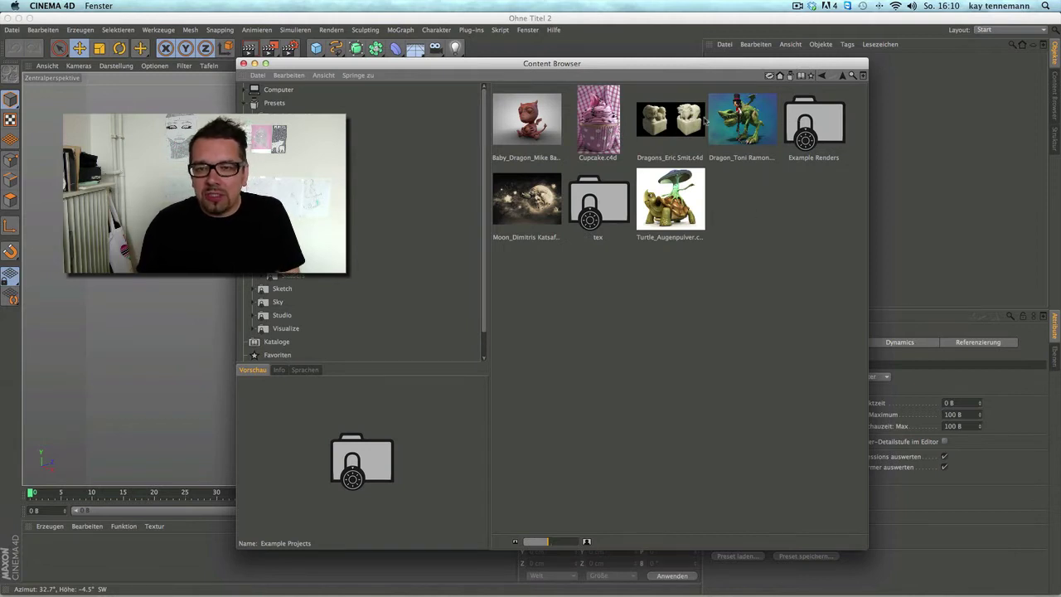
left_click(842, 76)
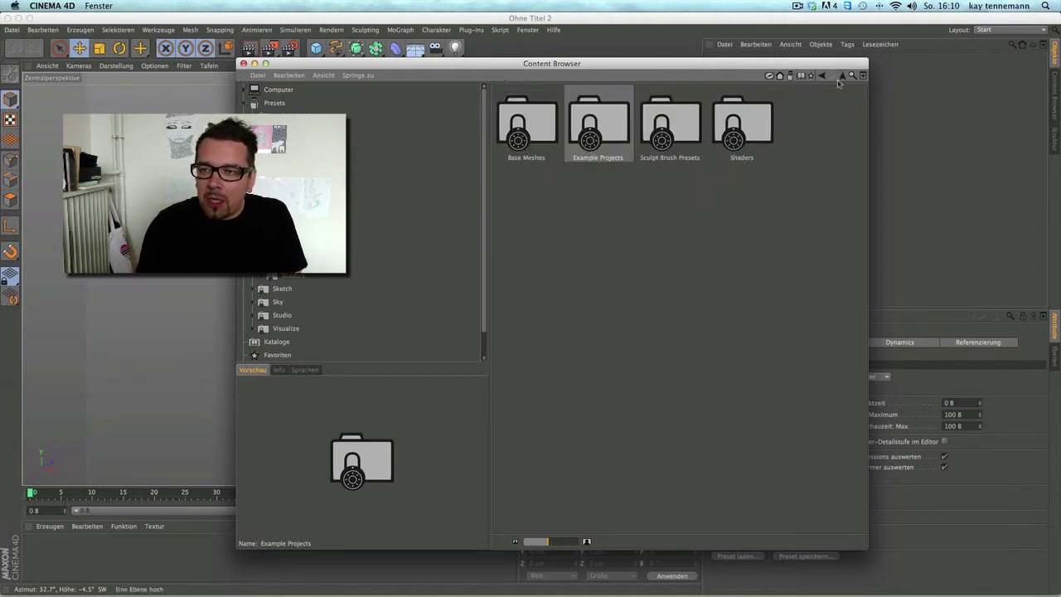
double_click(682, 124)
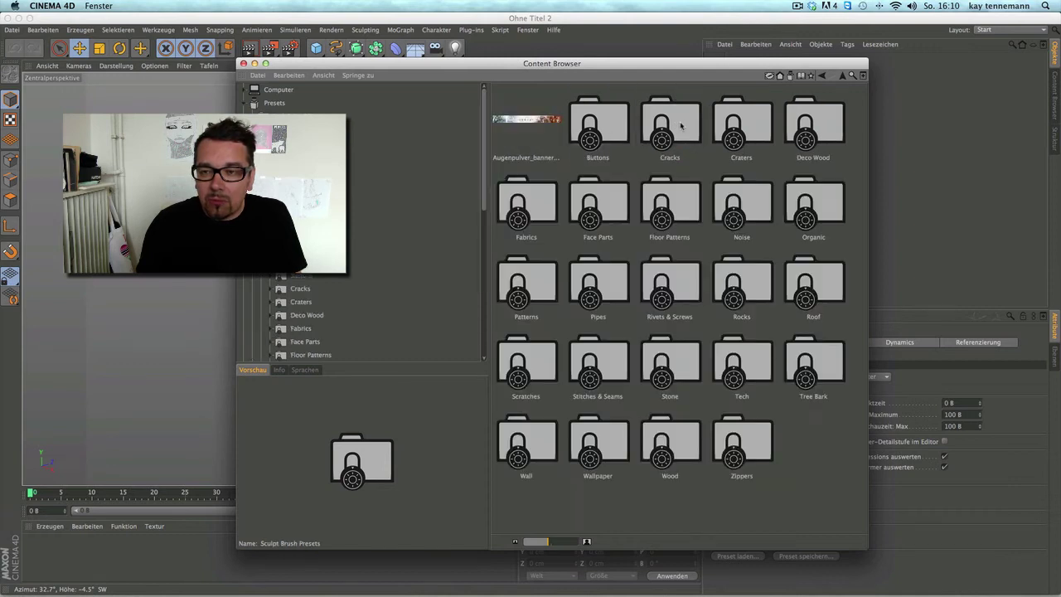
double_click(681, 129)
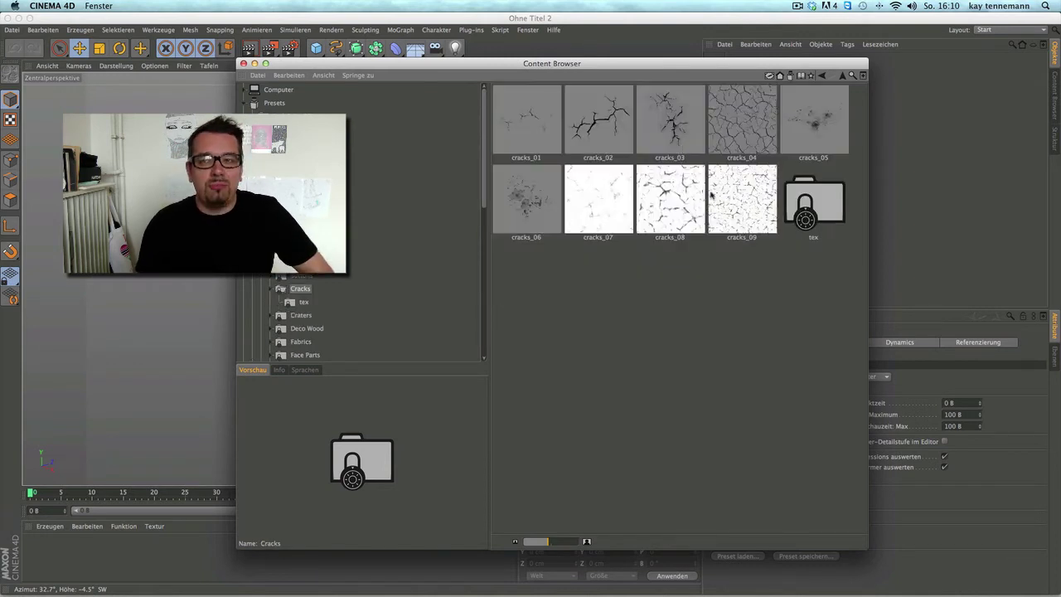
left_click(842, 77)
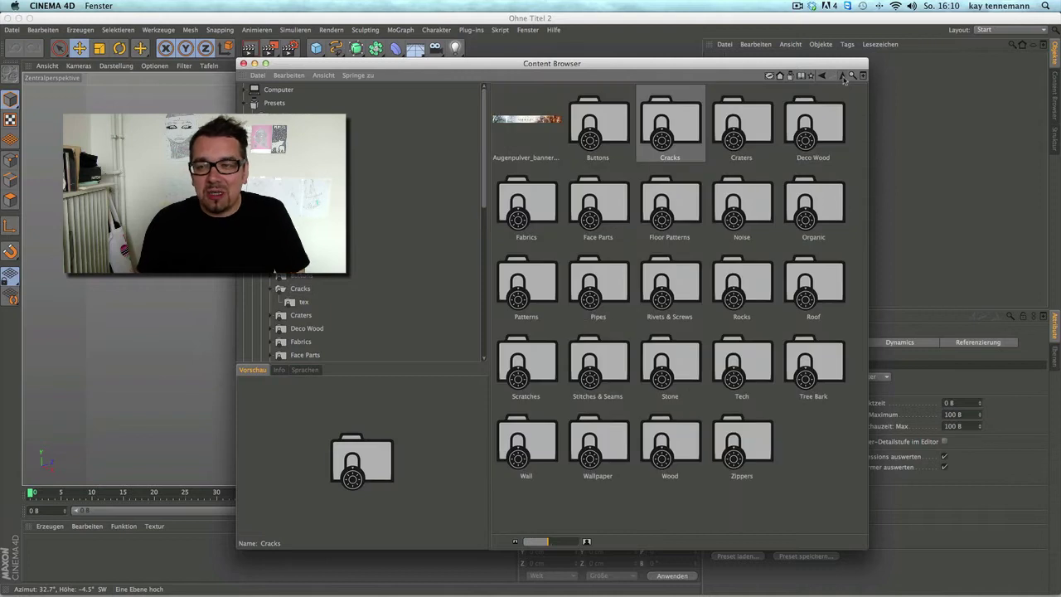
left_click(843, 77)
double_click(760, 134)
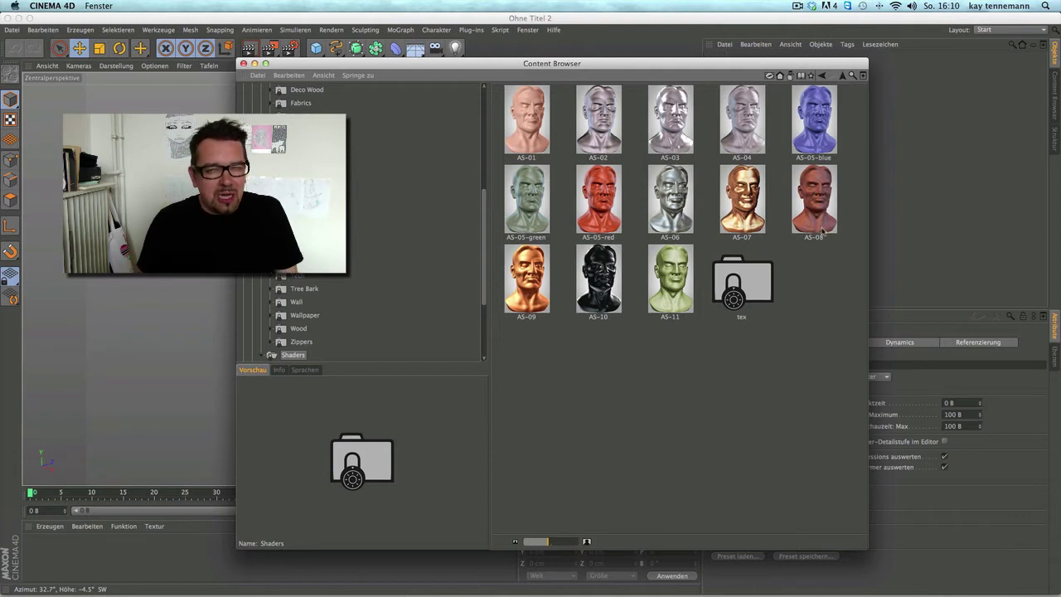
Switch back to gi02.c4d and load the AS-07 shader preset into its materials
left_click_drag(313, 63, 478, 126)
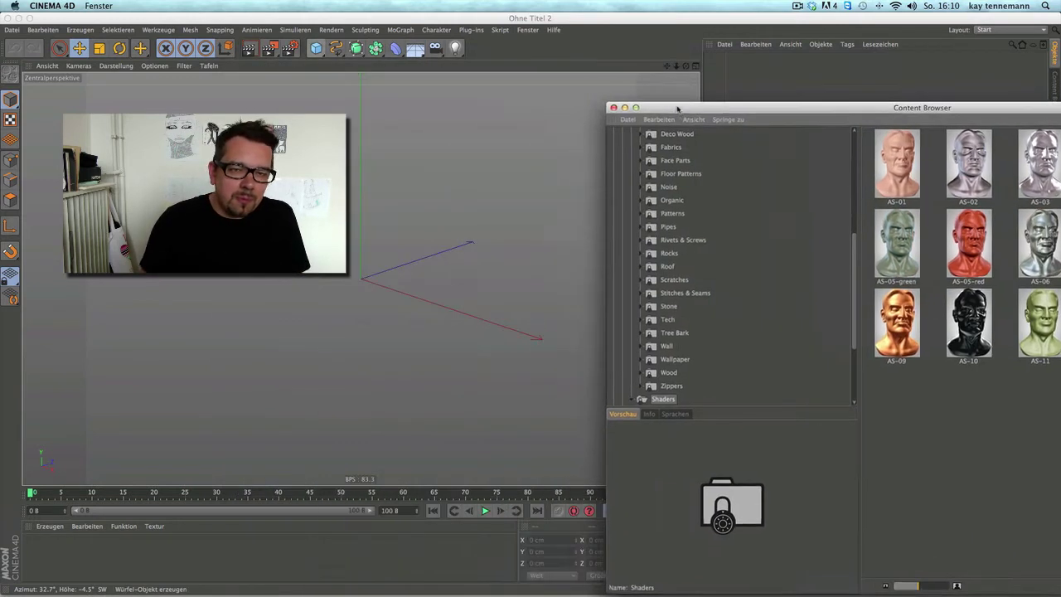
left_click(529, 30)
left_click(543, 293)
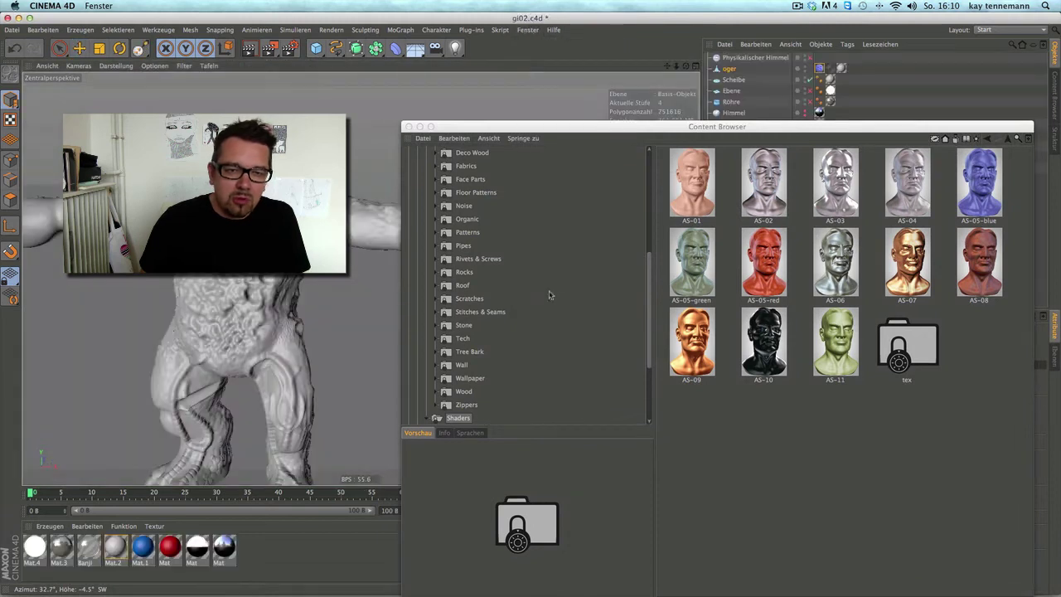
mouse_move(674, 72)
left_mouse_down()
mouse_move(642, 122)
mouse_move(636, 100)
left_mouse_up()
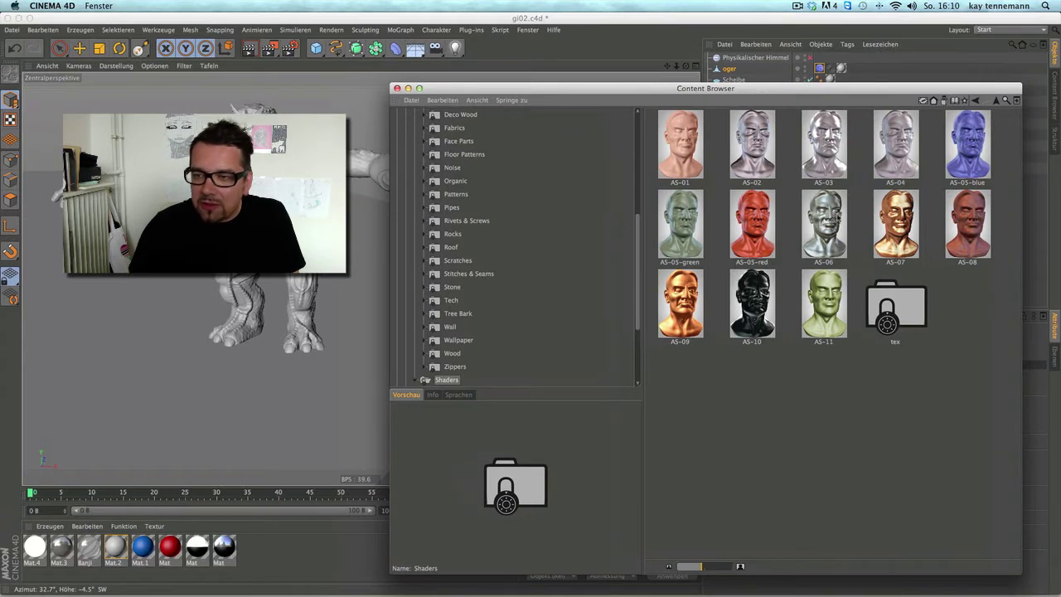
double_click(897, 224)
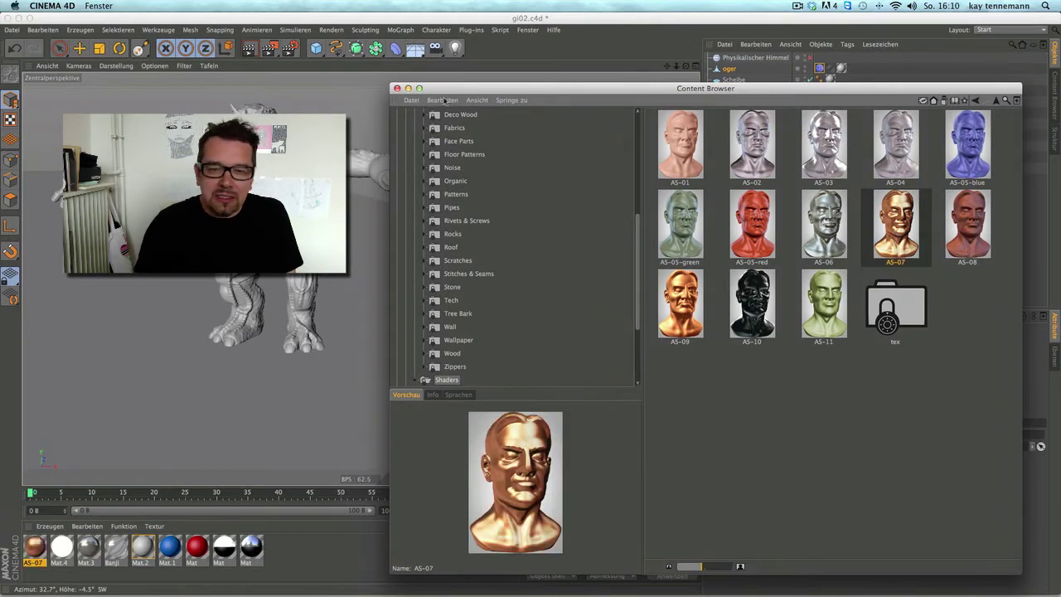
left_click(65, 532)
Inspect the AS-07 material's Leuchten channel and its AS-07.tif texture
double_click(35, 547)
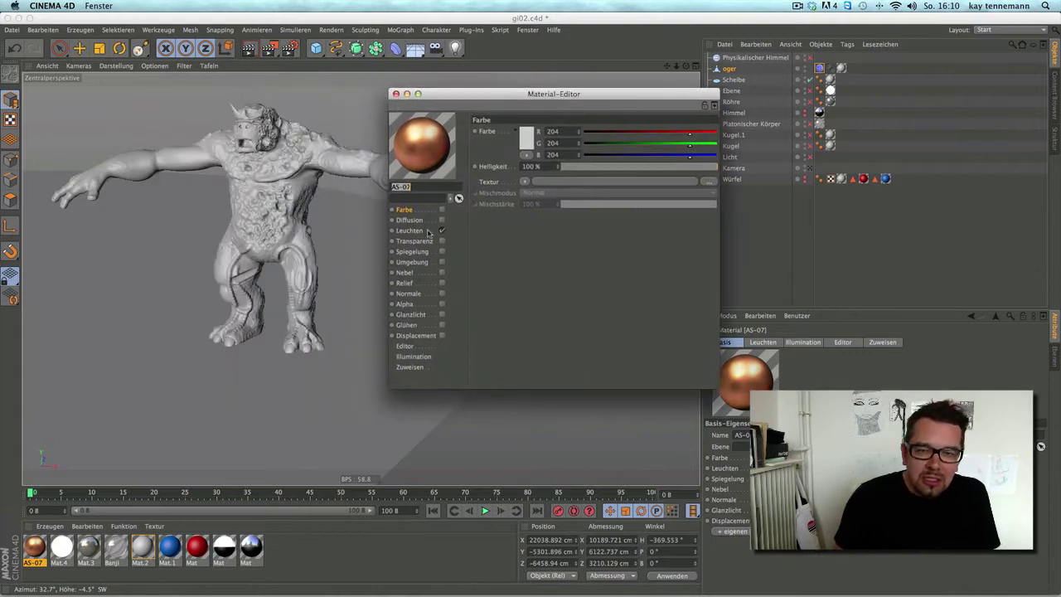
left_click(428, 232)
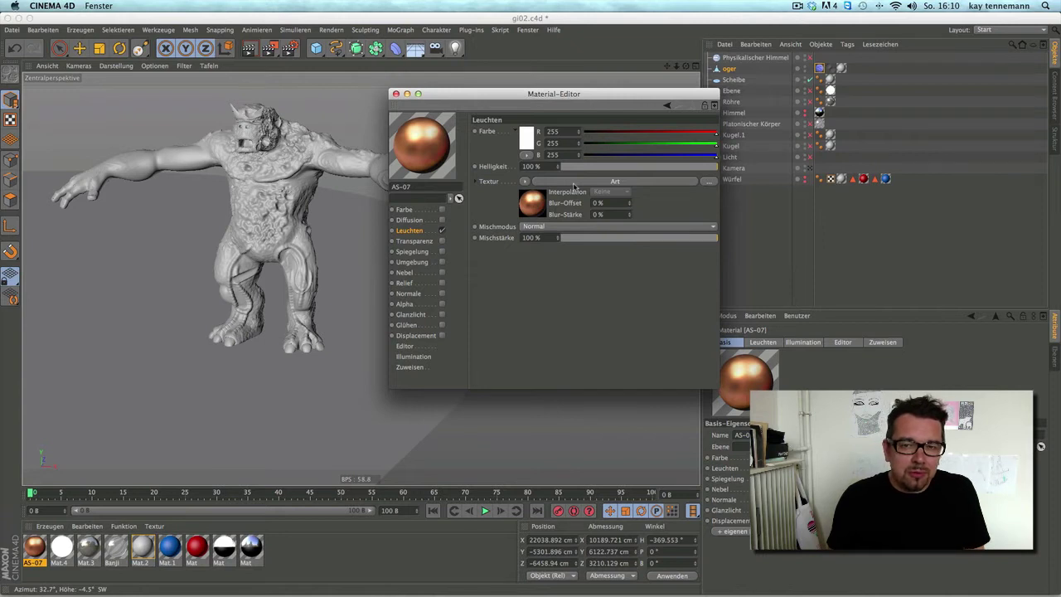
left_click(574, 182)
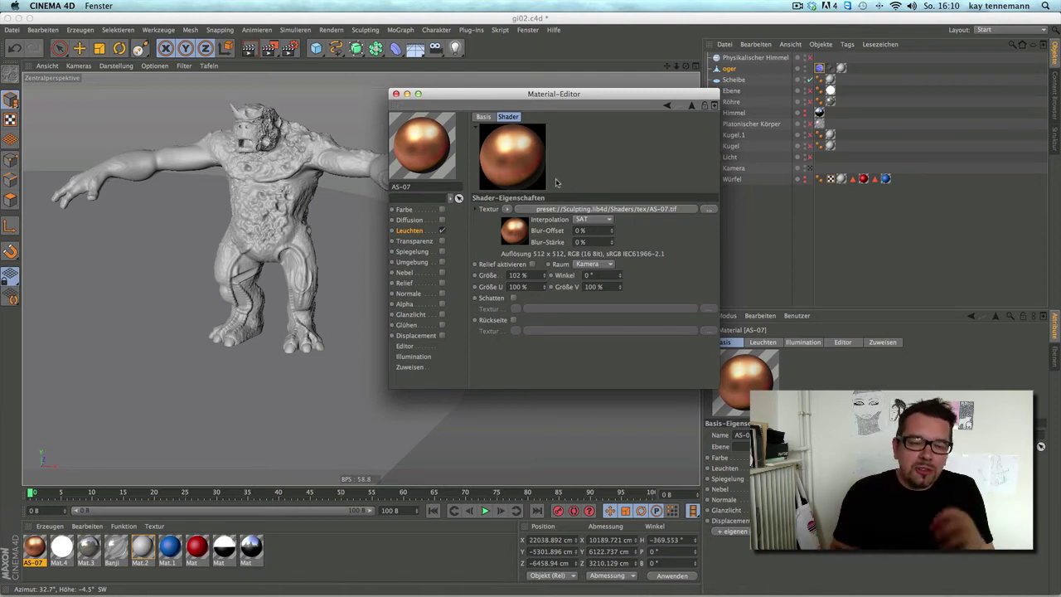
Apply the AS-07 material to the ogre object and view it from the front
left_click_drag(746, 378, 738, 70)
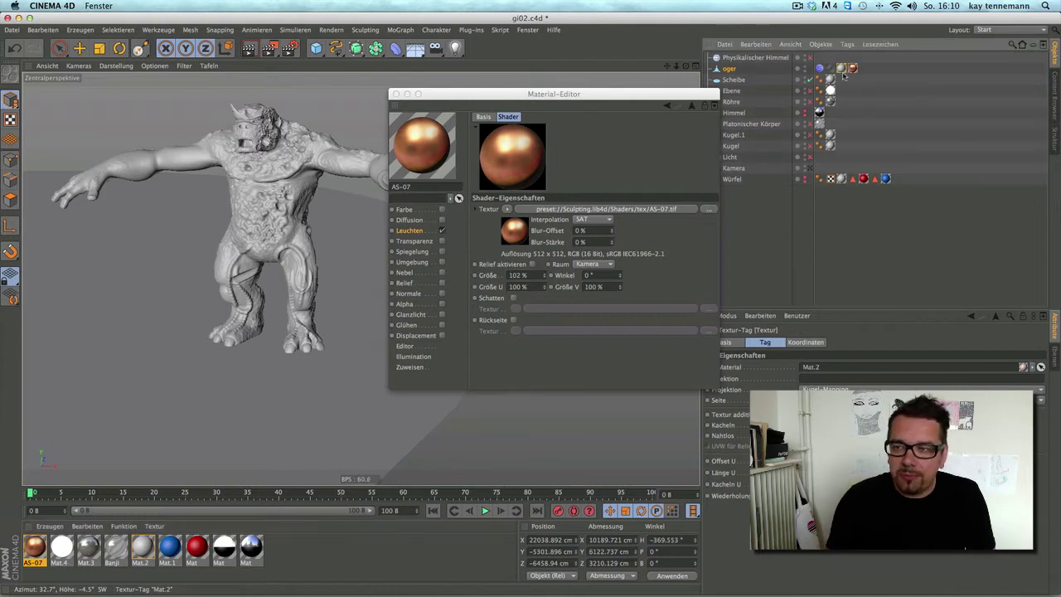
left_click(534, 122)
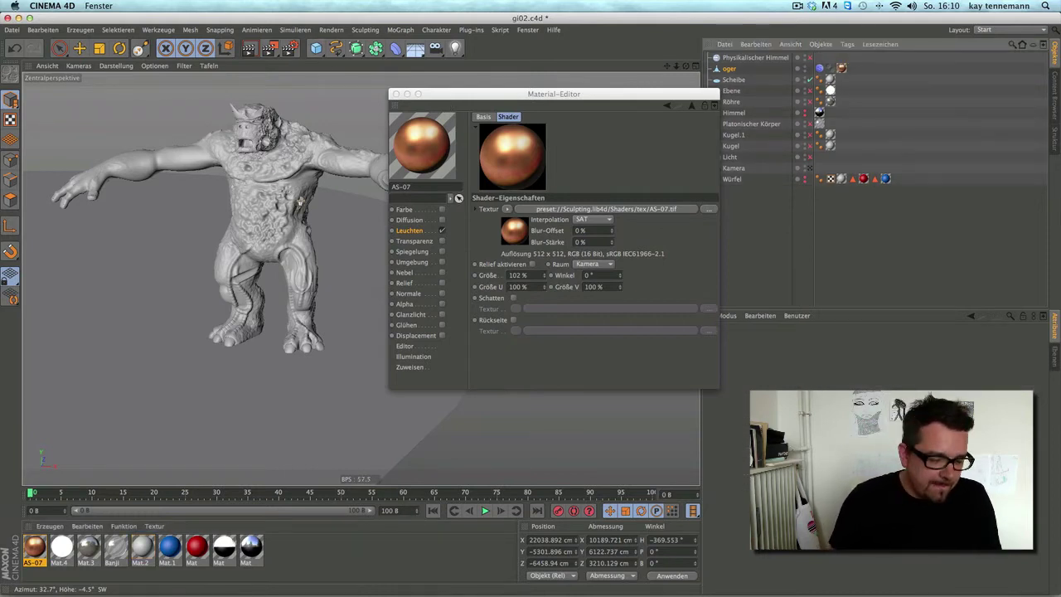
left_click_drag(300, 199, 283, 171, "alt")
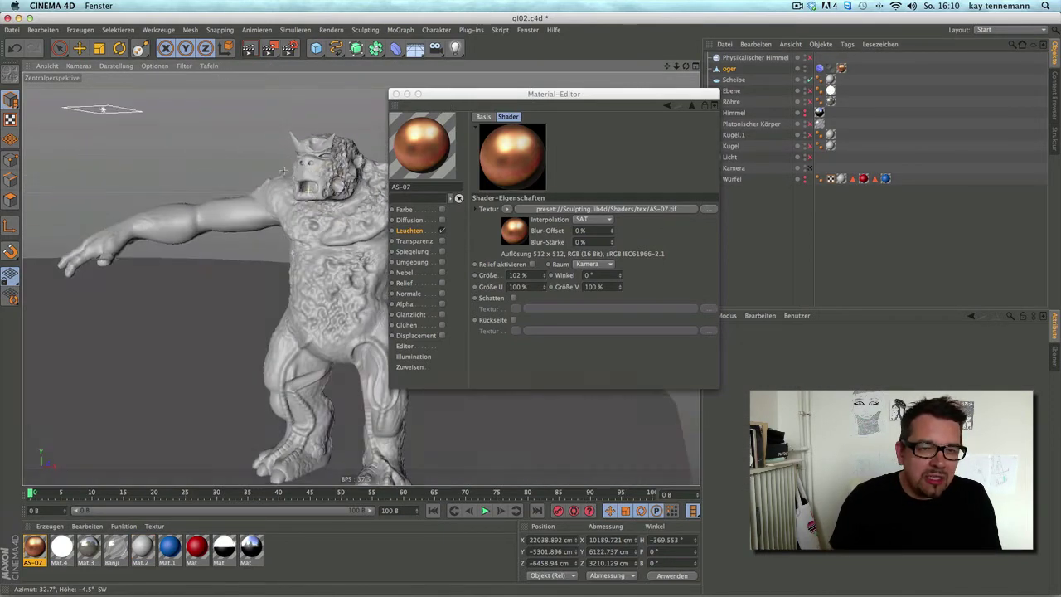
left_click_drag(319, 212, 250, 35, "alt")
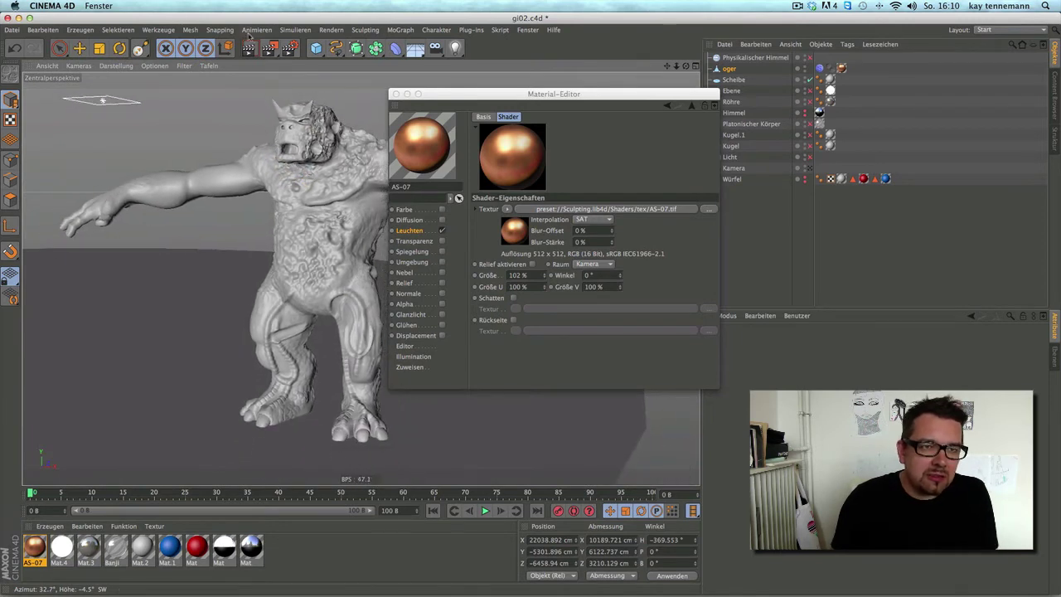
left_click_drag(394, 95, 585, 169)
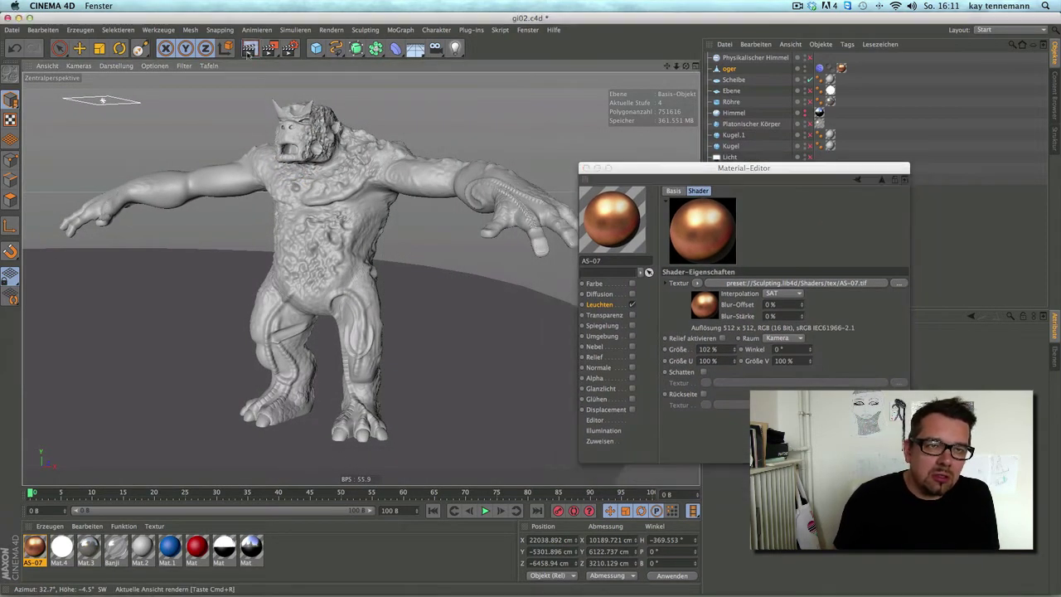
Render the copper ogre, then preview the AS-08 shader preset in the Content Browser and close it
key("ctrl+r")
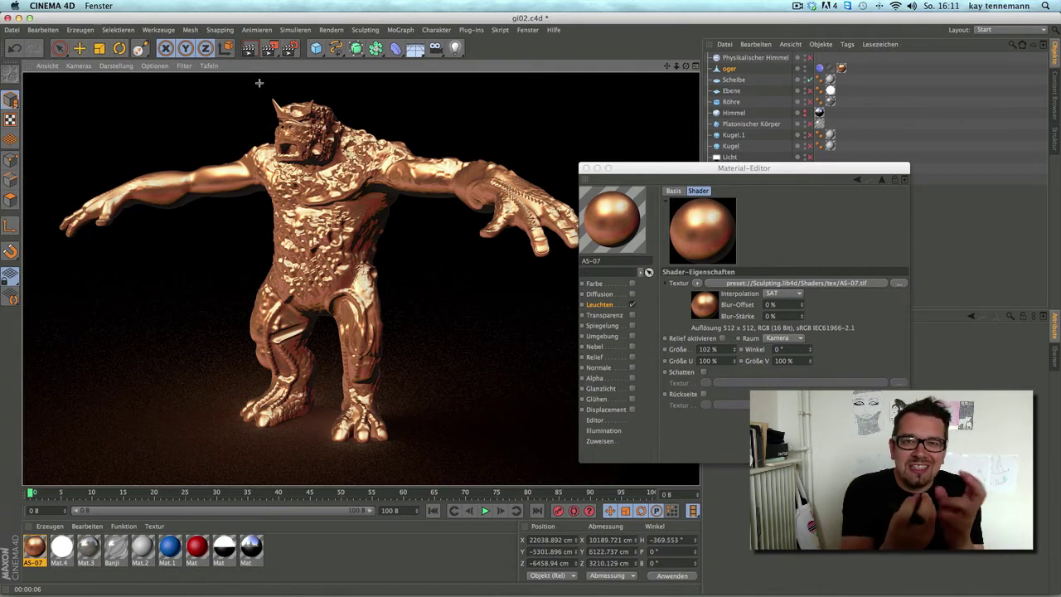
left_click(527, 30)
left_click(548, 97)
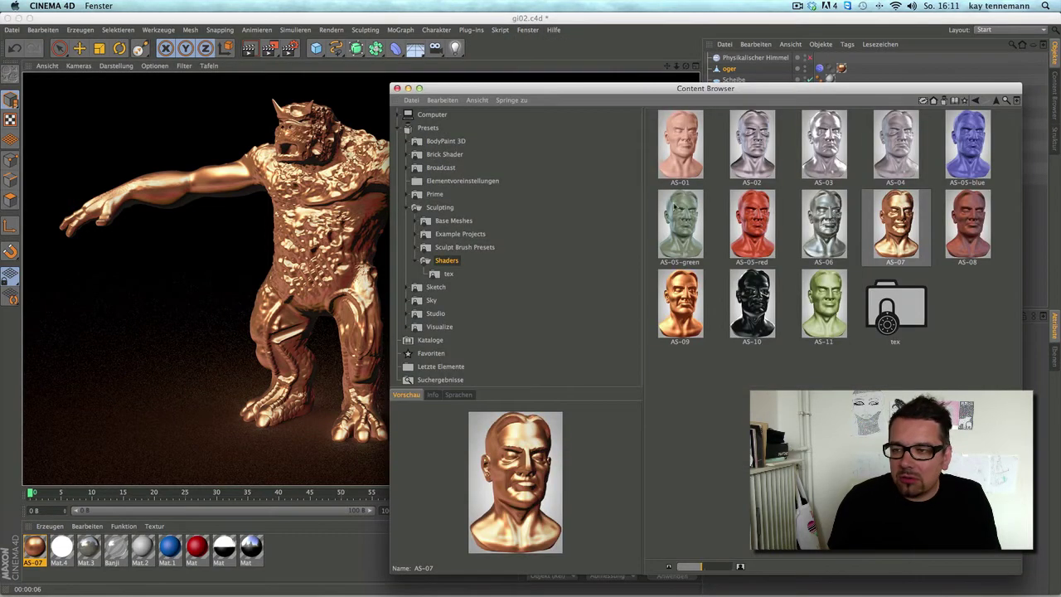
left_click(973, 222)
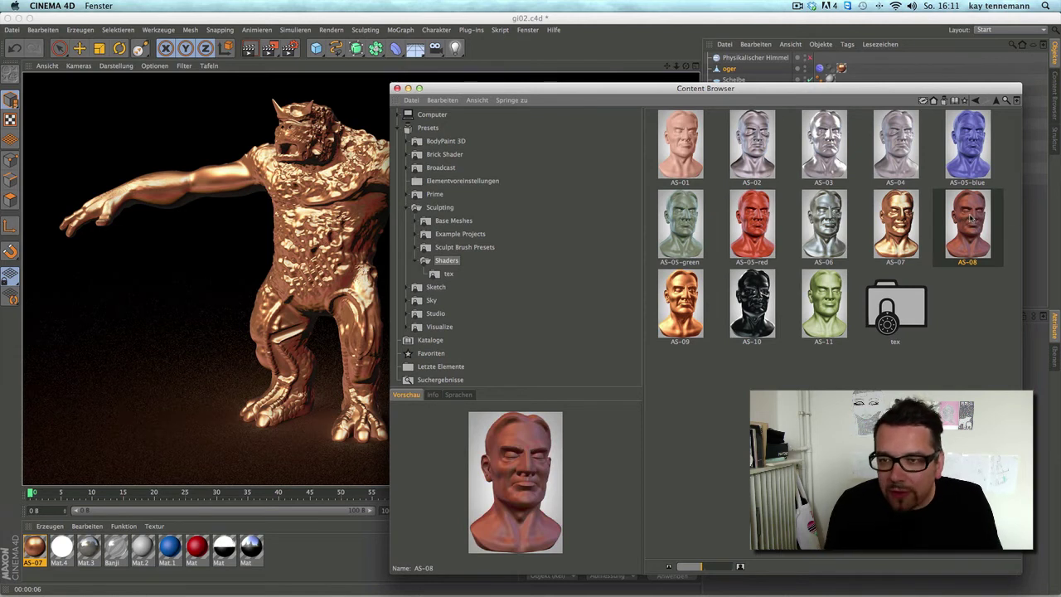
left_click(397, 88)
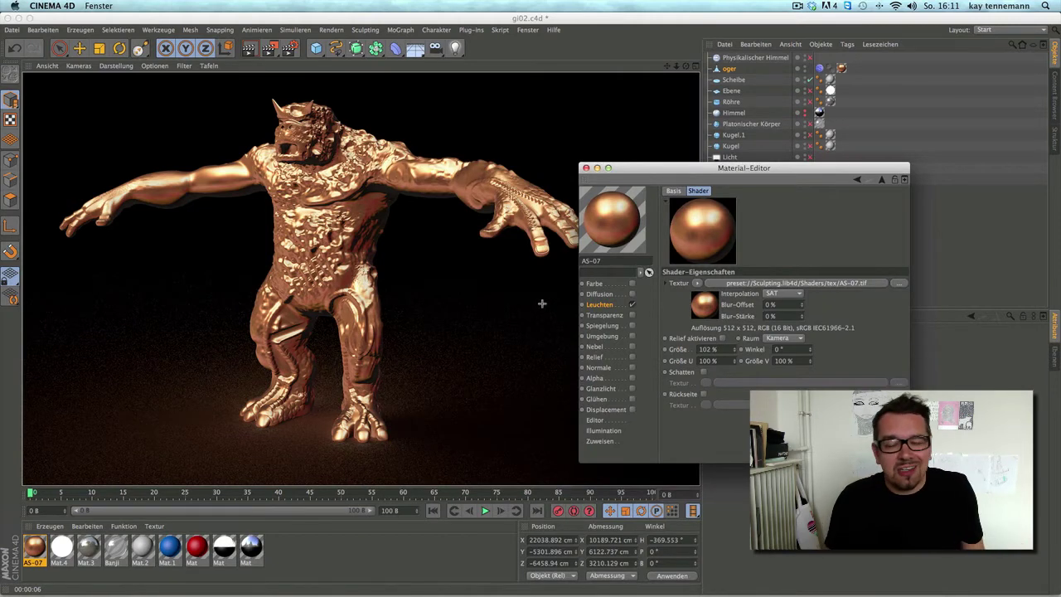
mouse_move(451, 272)
left_mouse_down("alt")
mouse_move(213, 237)
mouse_move(208, 266)
mouse_move(249, 248)
left_mouse_up("alt")
Delete the Physikalischer Himmel object, then open and close the render settings
key("Delete")
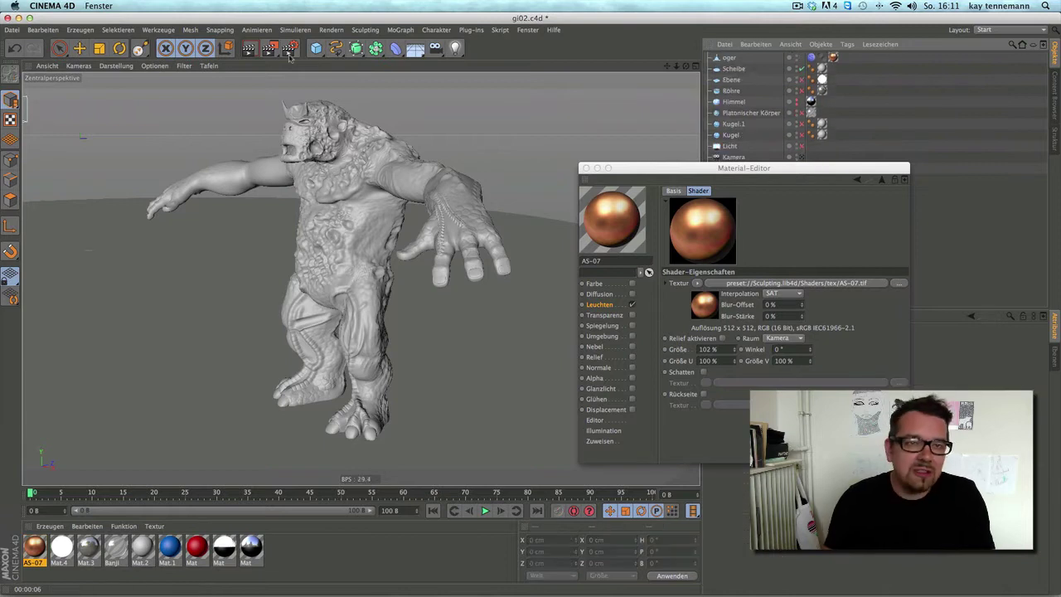
left_click_drag(269, 47, 301, 197)
left_click(291, 47)
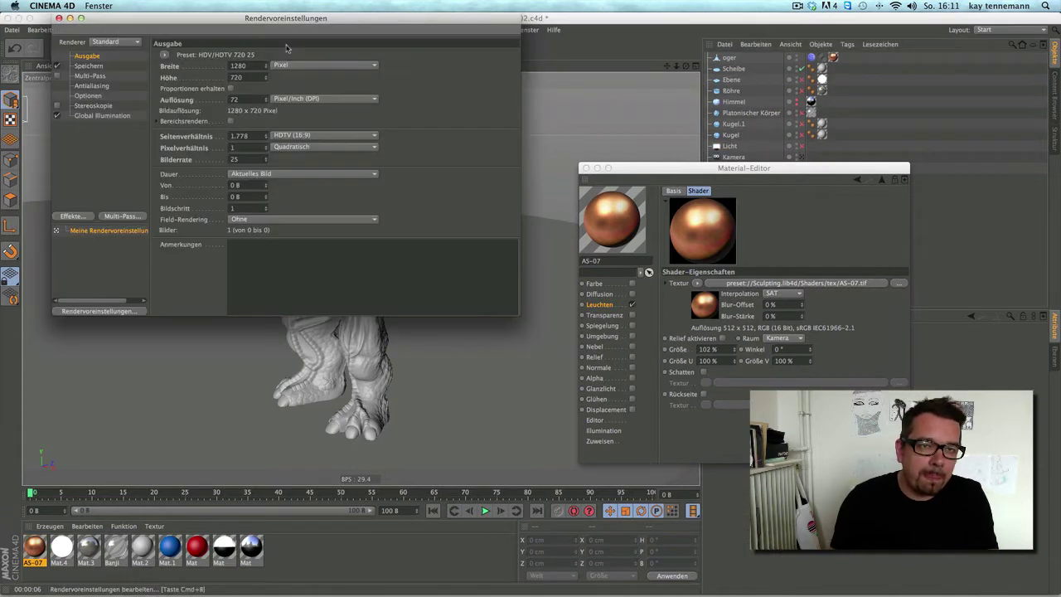
left_click(58, 18)
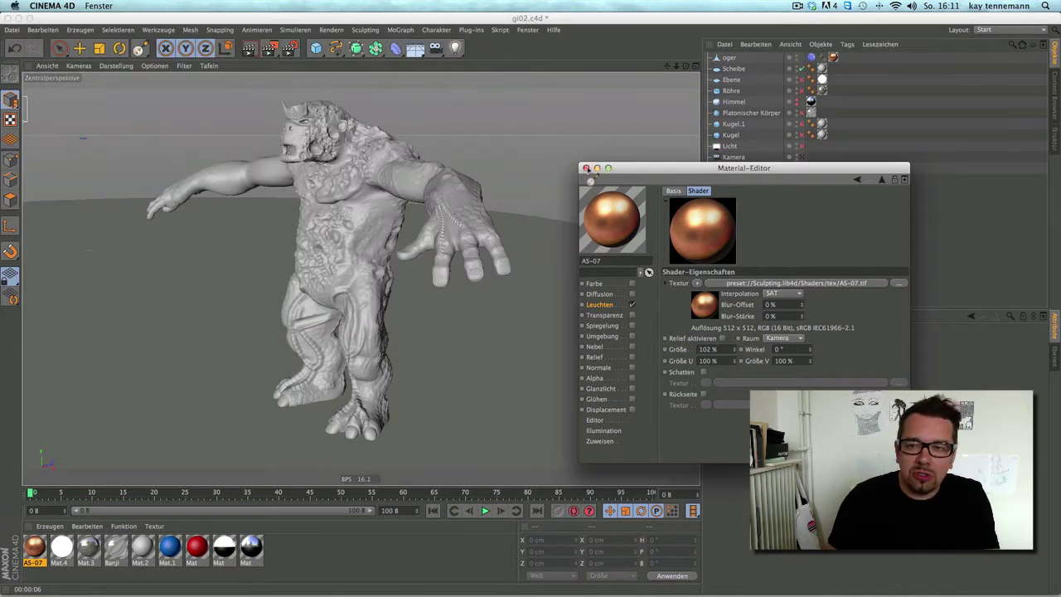
Close the Material Editor and orbit to a front view of the copper ogre
left_click(586, 167)
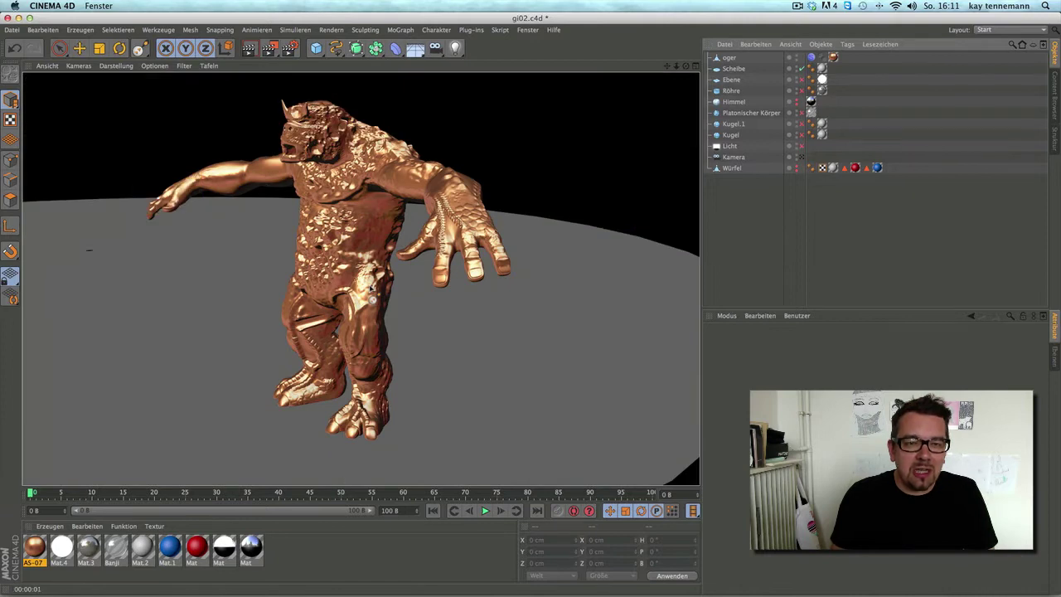
left_click_drag(351, 275, 451, 267, "alt")
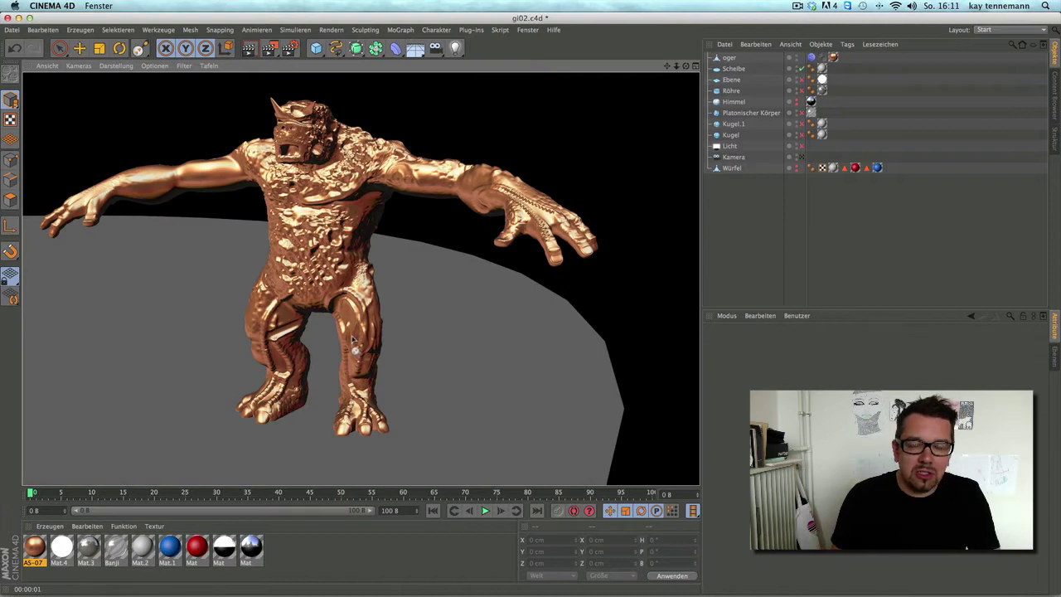
left_click(528, 29)
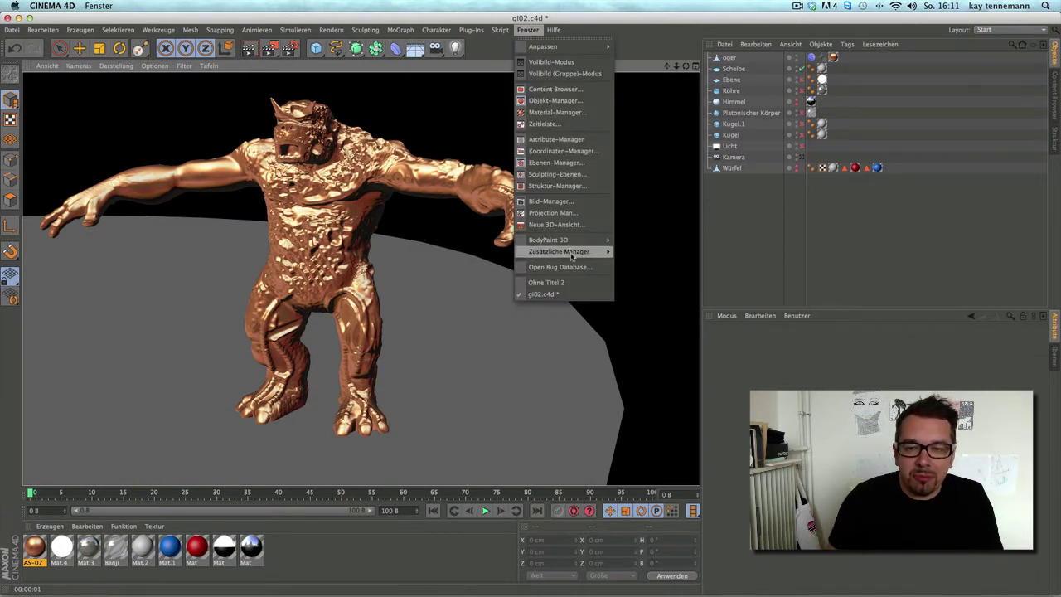
Load the Horse_Base mesh from the Sculpting > Base Meshes presets into the scene
left_click(557, 89)
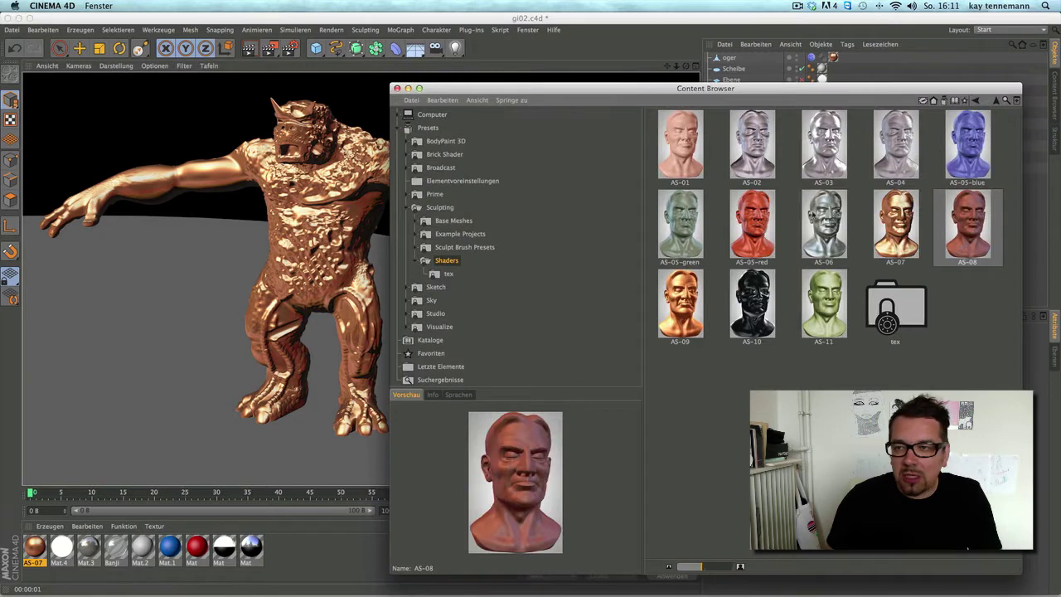
left_click(996, 101)
double_click(680, 157)
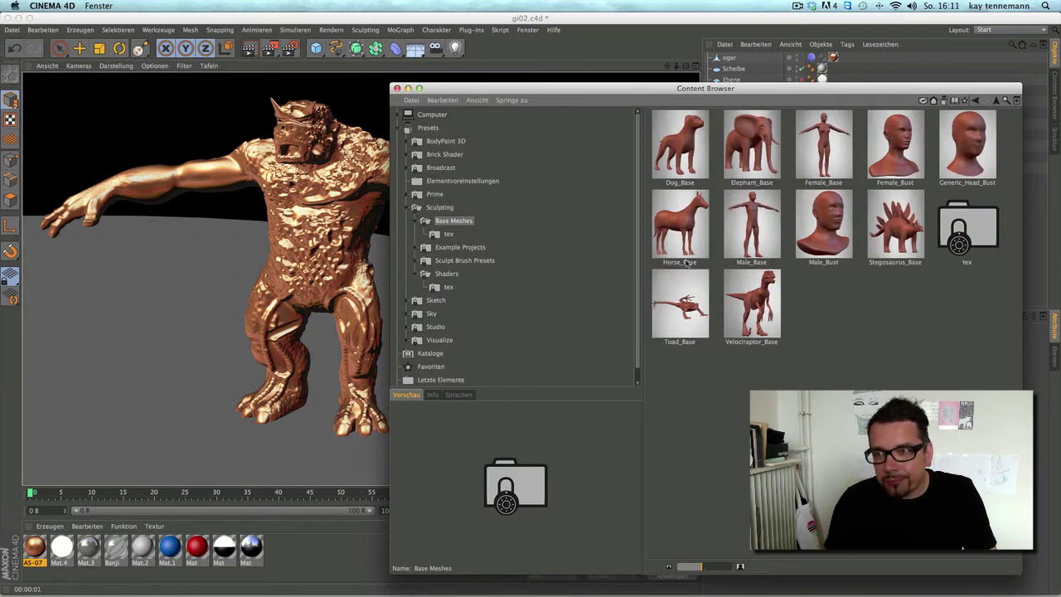
double_click(670, 218)
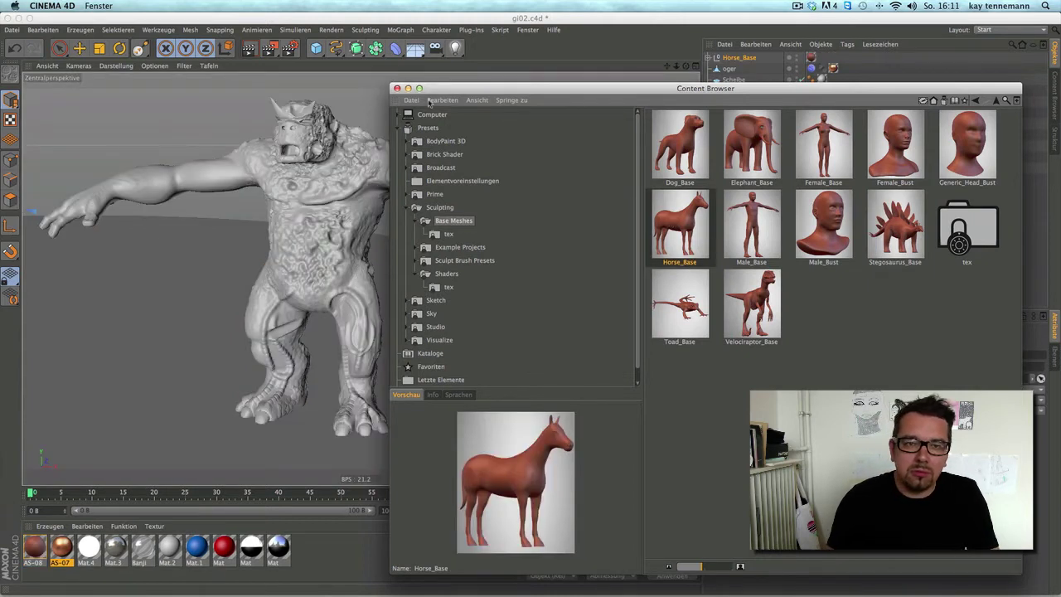
Close the Content Browser and create a new empty document, Ohne Titel 3
left_click_drag(407, 91, 404, 96)
left_click(395, 91)
left_click(12, 29)
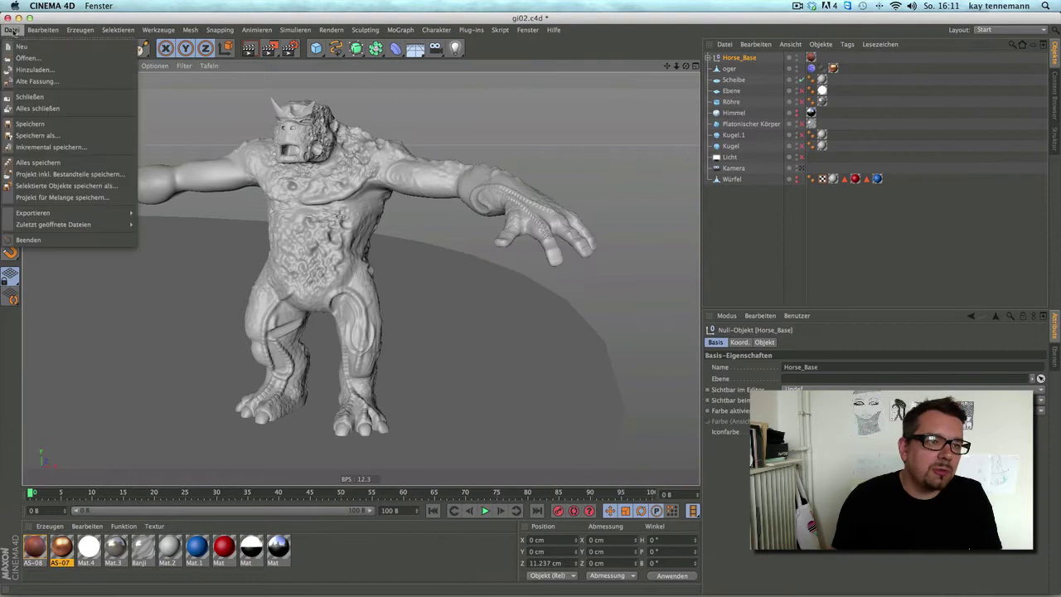
left_click(29, 38)
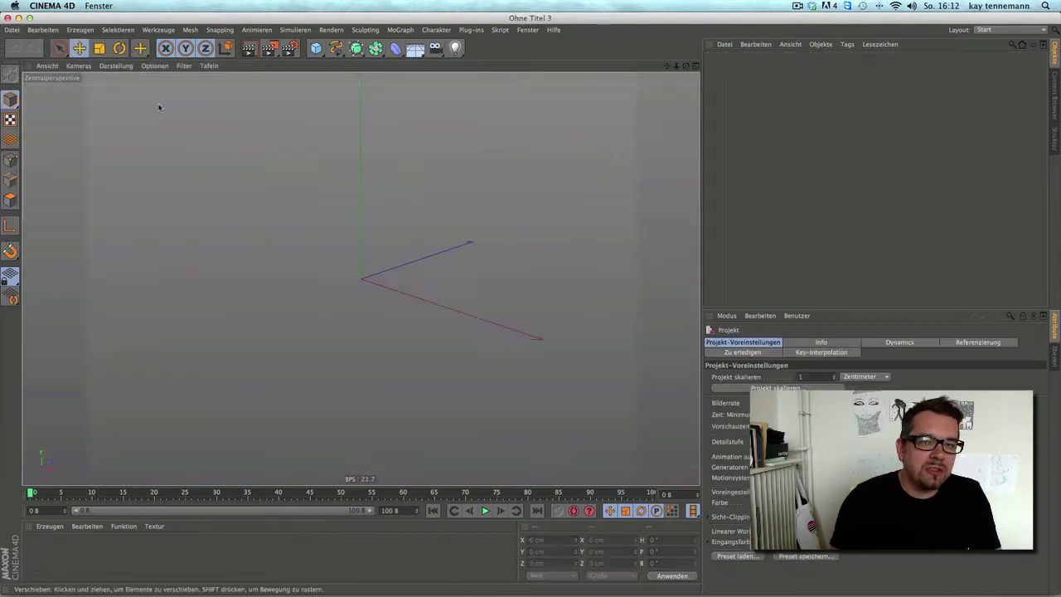
Load the Elephant_Base preset mesh into the new document and orbit to a three-quarter view
left_click(526, 31)
left_click(554, 88)
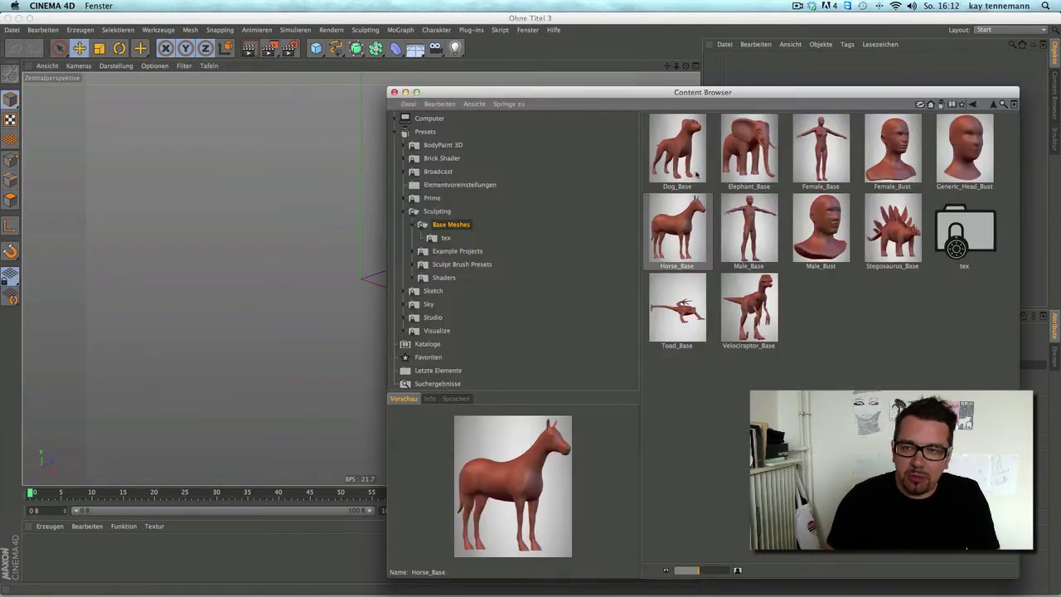
double_click(754, 148)
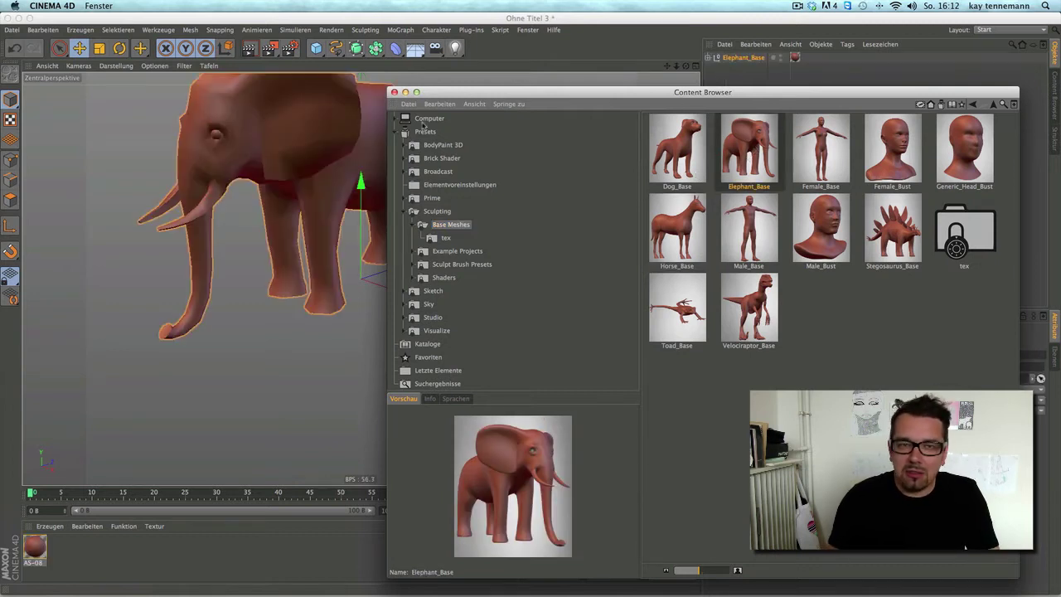
left_click(394, 92)
mouse_move(473, 147)
left_mouse_down("alt")
mouse_move(540, 218)
mouse_move(394, 261)
mouse_move(403, 244)
mouse_move(448, 240)
left_mouse_up("alt")
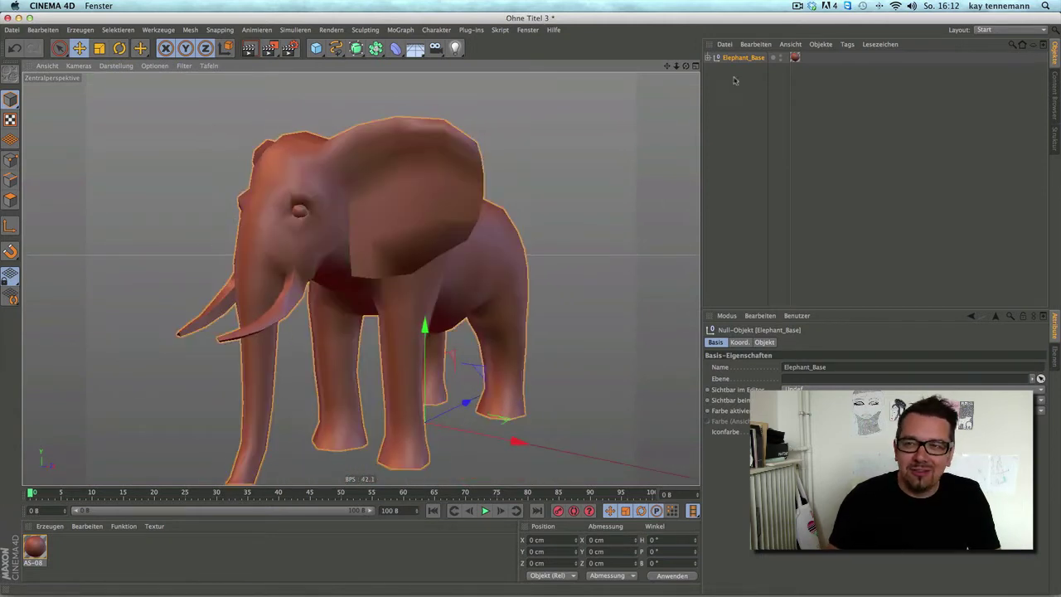
Expand Elephant_Base and select its BODY mesh
left_click(708, 58)
left_click(737, 80)
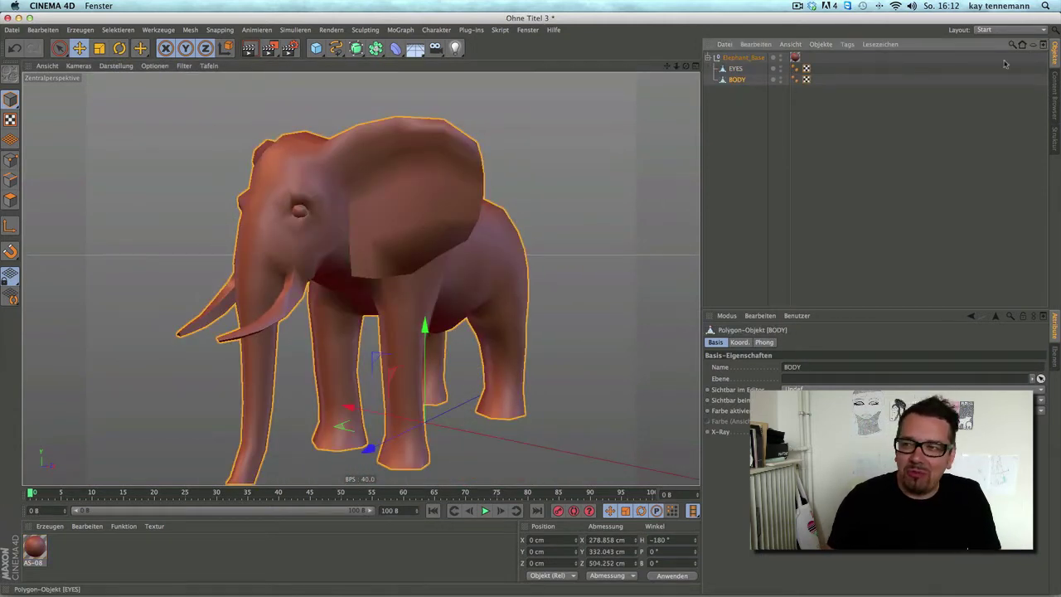
left_click(1010, 29)
Switch to the Sculpting layout and subdivide the elephant body to level 5 (837632 polygons)
left_click(1011, 101)
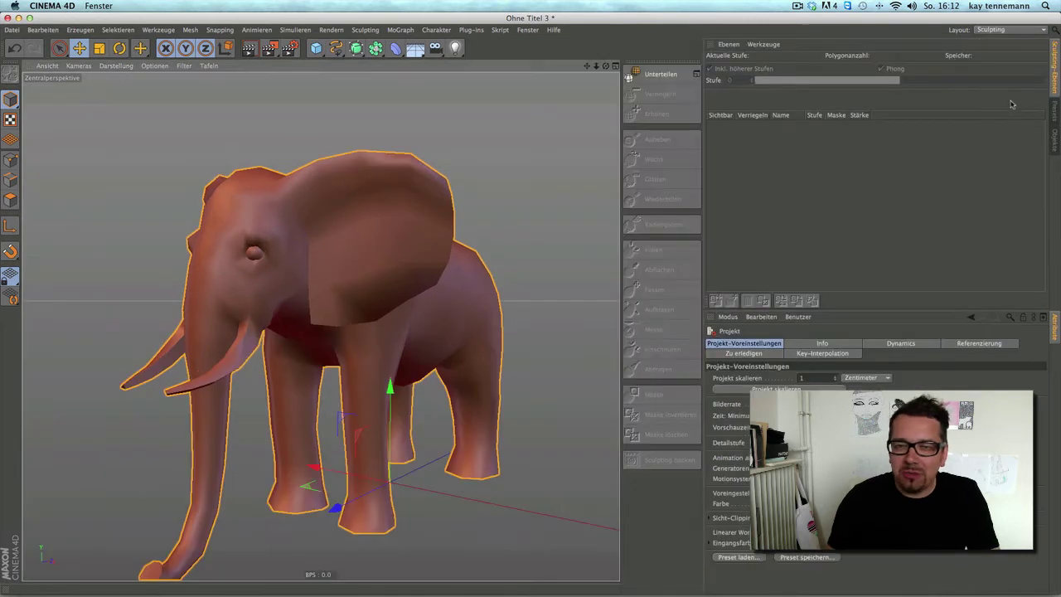
left_click(661, 74)
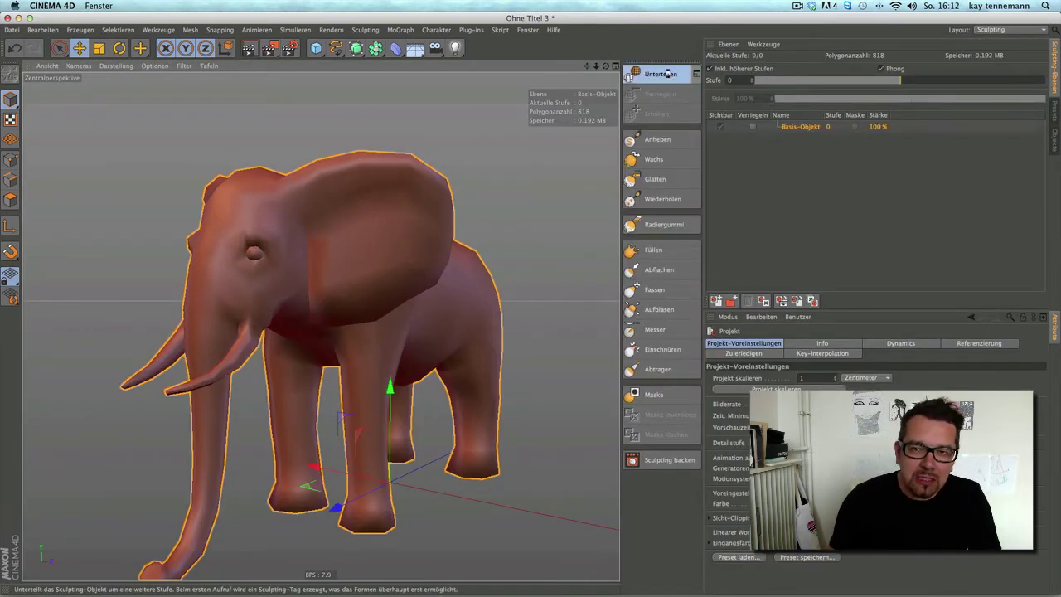
left_click(663, 75)
left_click(665, 76)
left_click(667, 76)
left_click(667, 76)
left_click(668, 76)
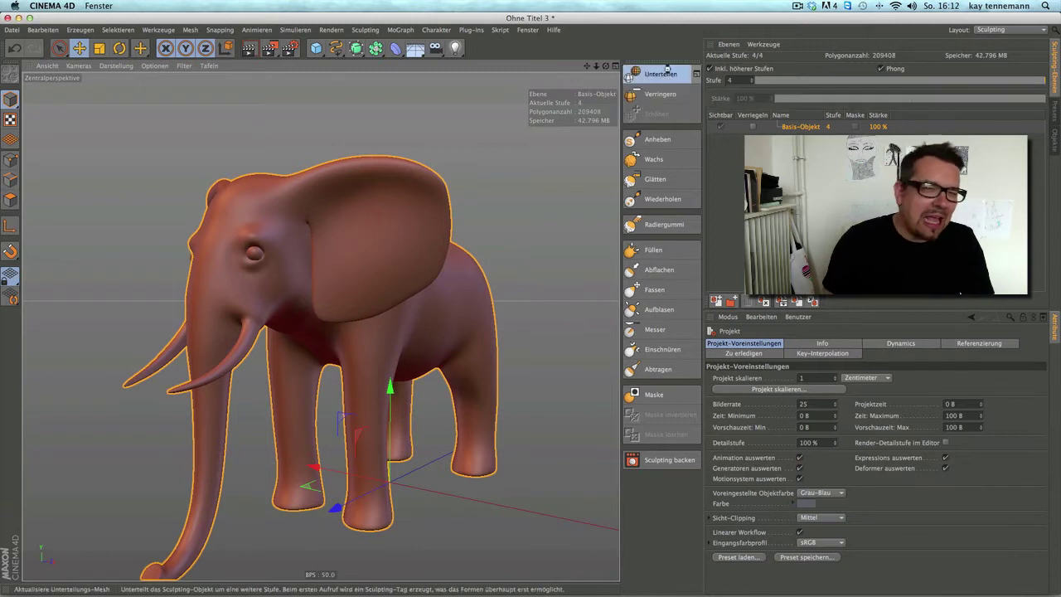
Orbit to a side view and pick the Anheben sculpt brush
mouse_move(420, 359)
left_mouse_down("alt")
mouse_move(381, 333)
mouse_move(526, 217)
left_mouse_up("alt")
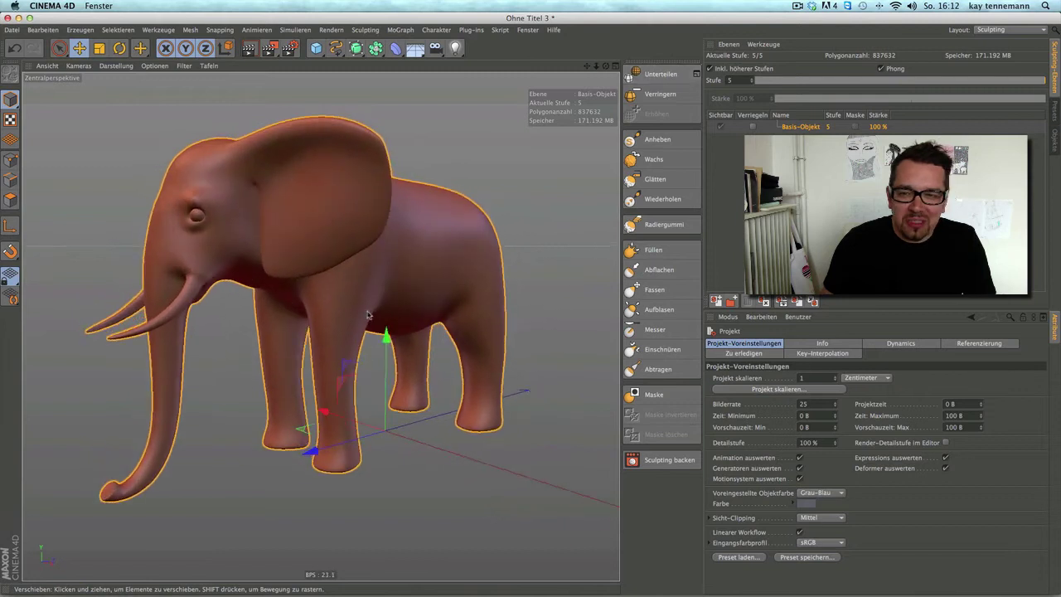
left_click(658, 139)
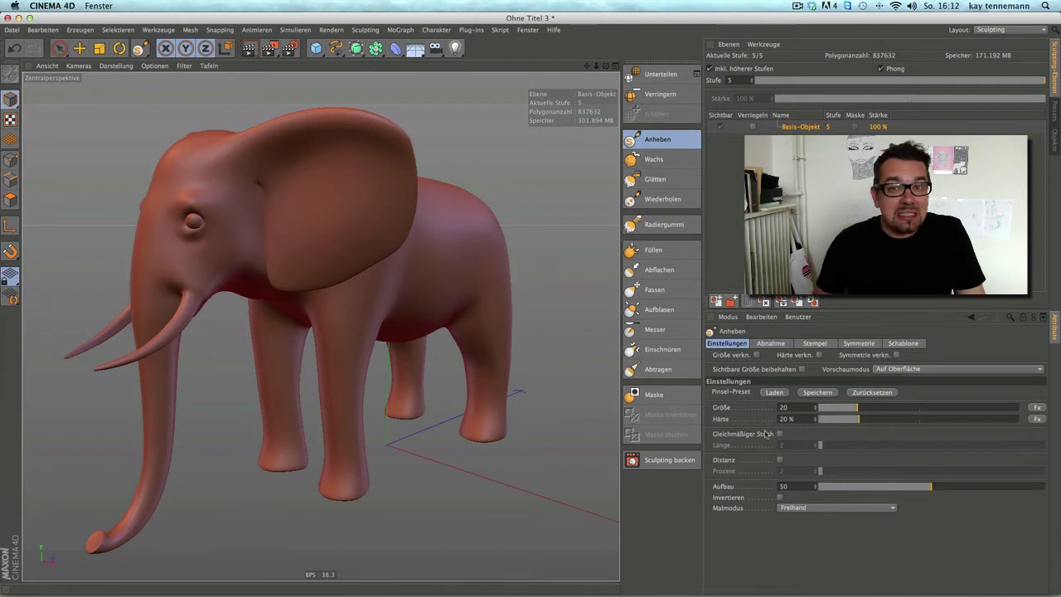
left_click(775, 393)
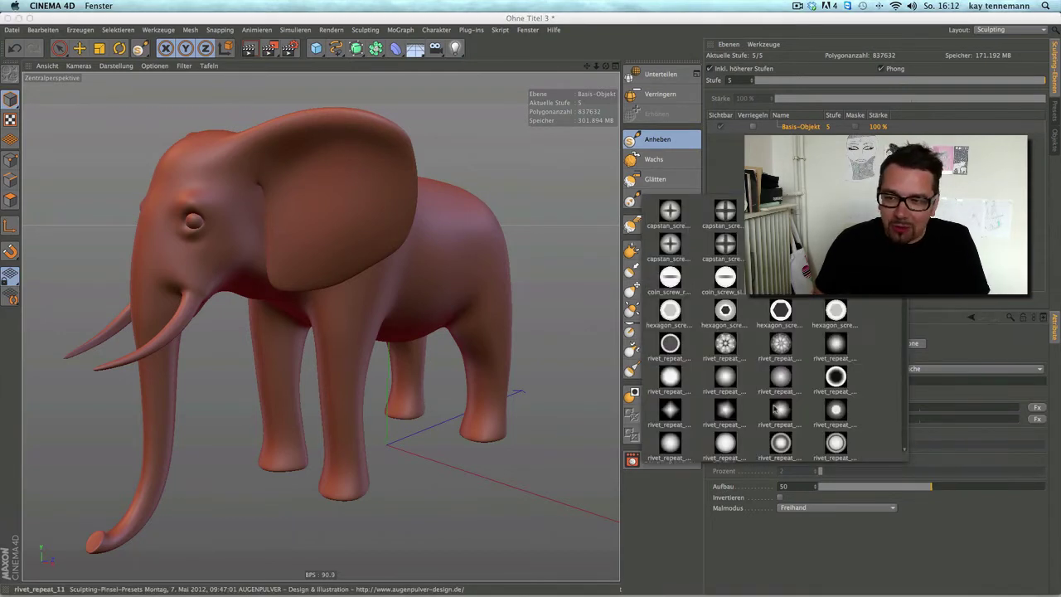
Load a rivet_repeat preset into the Anheben brush
scroll(753, 332, "down", 3)
scroll(752, 332, "down", 3)
scroll(752, 332, "down", 3)
scroll(753, 332, "down", 3)
scroll(753, 332, "down", 3)
scroll(753, 332, "down", 3)
scroll(753, 332, "down", 3)
scroll(752, 332, "down", 3)
scroll(788, 373, "up", 20)
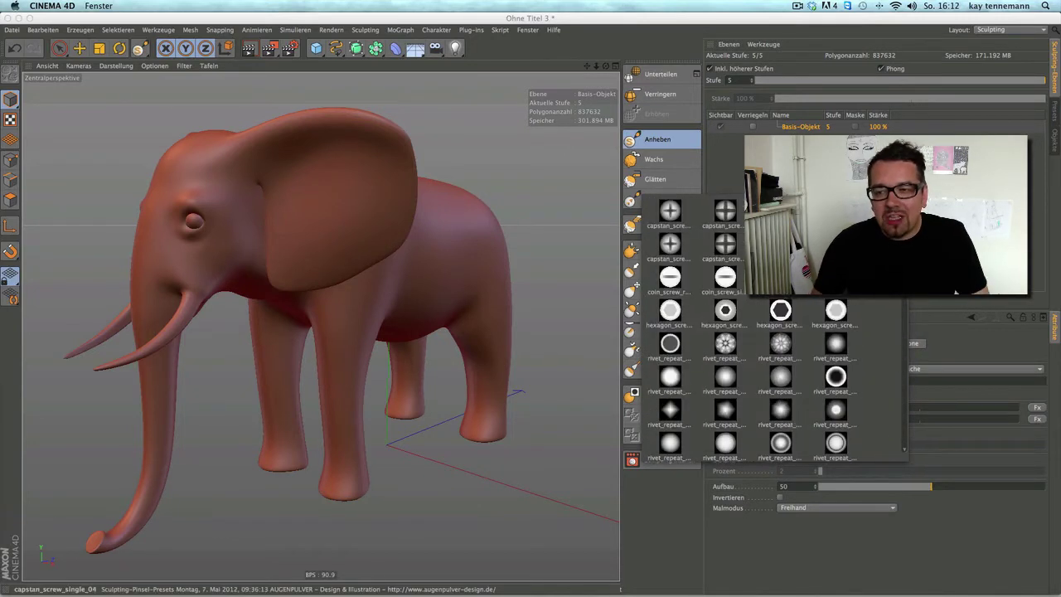
left_click(779, 348)
Stamp a trail of trial rivet marks along the elephant's flank
left_click_drag(464, 257, 372, 251, "alt")
scroll(367, 246, "up", 5)
scroll(445, 245, "down", 1)
middle_click_drag(445, 245, 320, 320, "alt")
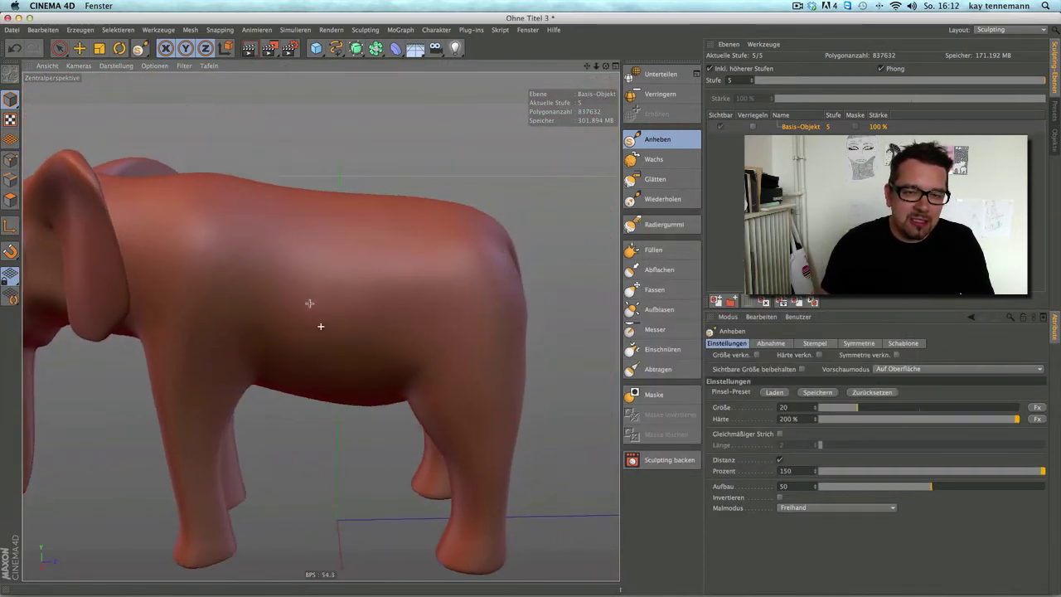
left_click(351, 280)
left_click_drag(441, 288, 408, 337, "alt")
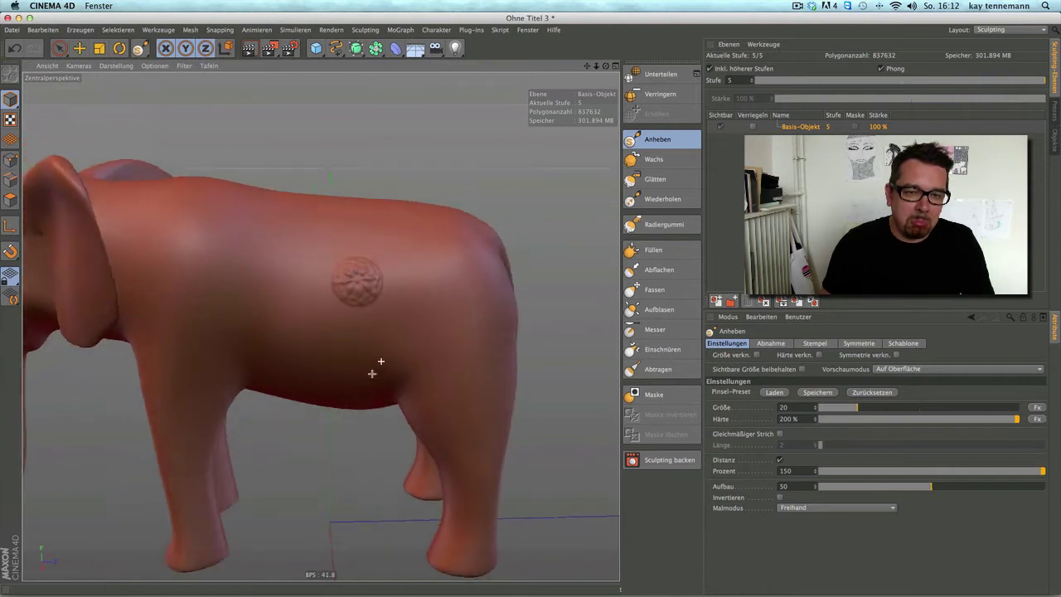
left_click(431, 310)
left_click_drag(408, 277, 446, 362)
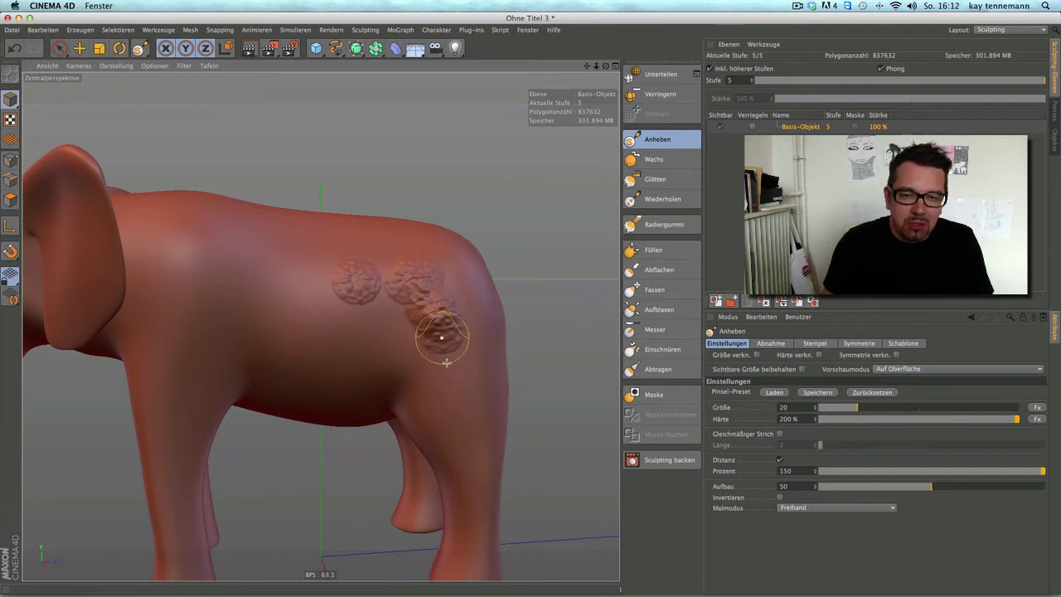
Undo the rivet stamps back to subdivision level 4 (209408 polygons)
left_click(15, 47)
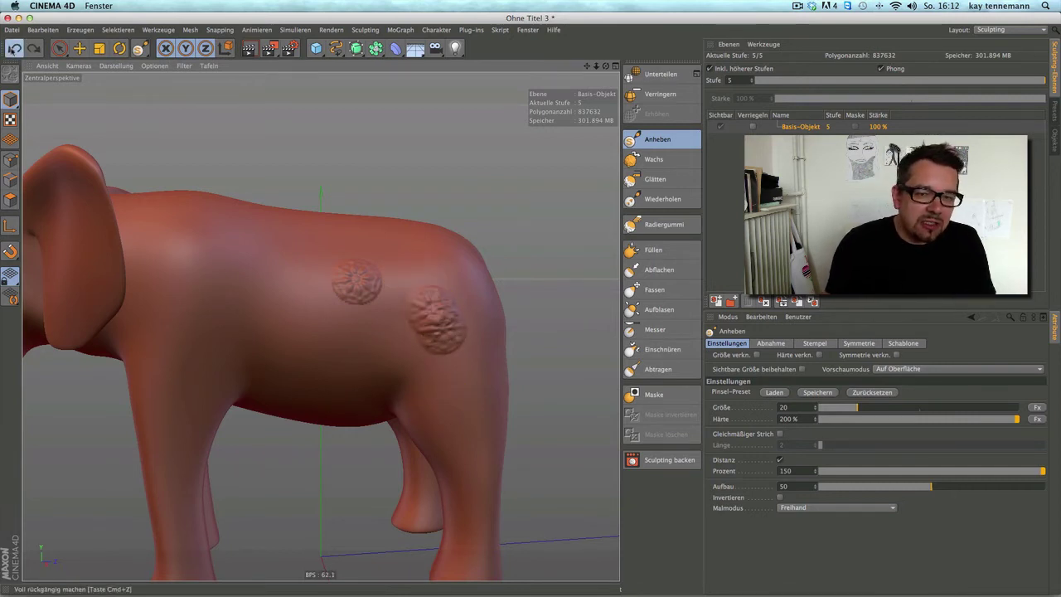
left_click(15, 47)
left_click(15, 48)
left_click(795, 348)
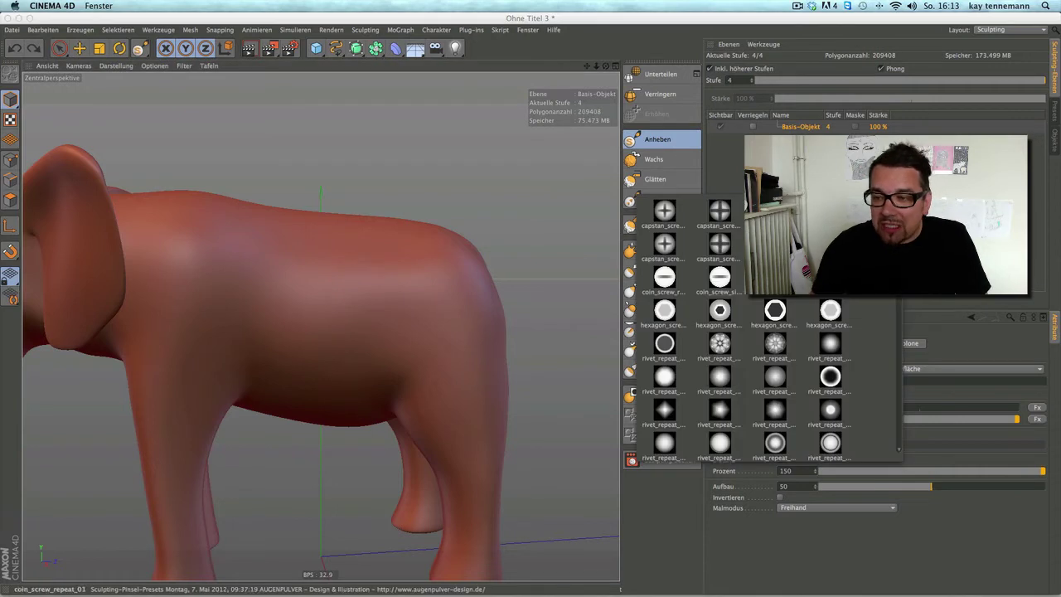
Load the decowood swirl preset and inspect its Schablone stencil settings
scroll(746, 331, "down", 3)
scroll(747, 332, "down", 3)
scroll(746, 332, "down", 3)
scroll(746, 332, "down", 3)
scroll(893, 299, "down", 3)
scroll(893, 299, "down", 3)
scroll(893, 299, "down", 3)
scroll(893, 299, "down", 3)
scroll(846, 331, "down", 3)
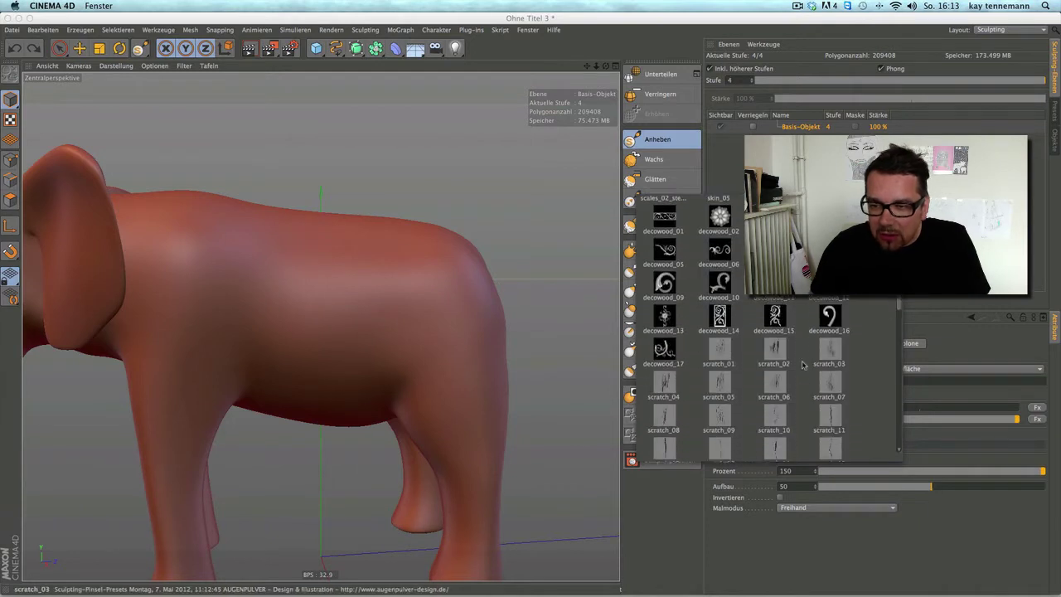
left_click(664, 315)
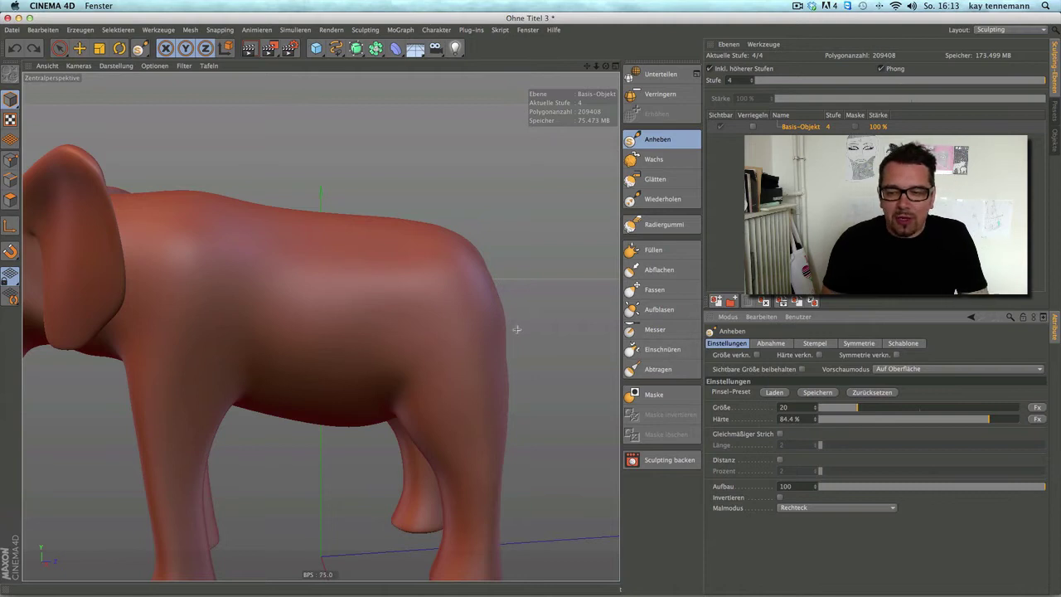
left_click(899, 344)
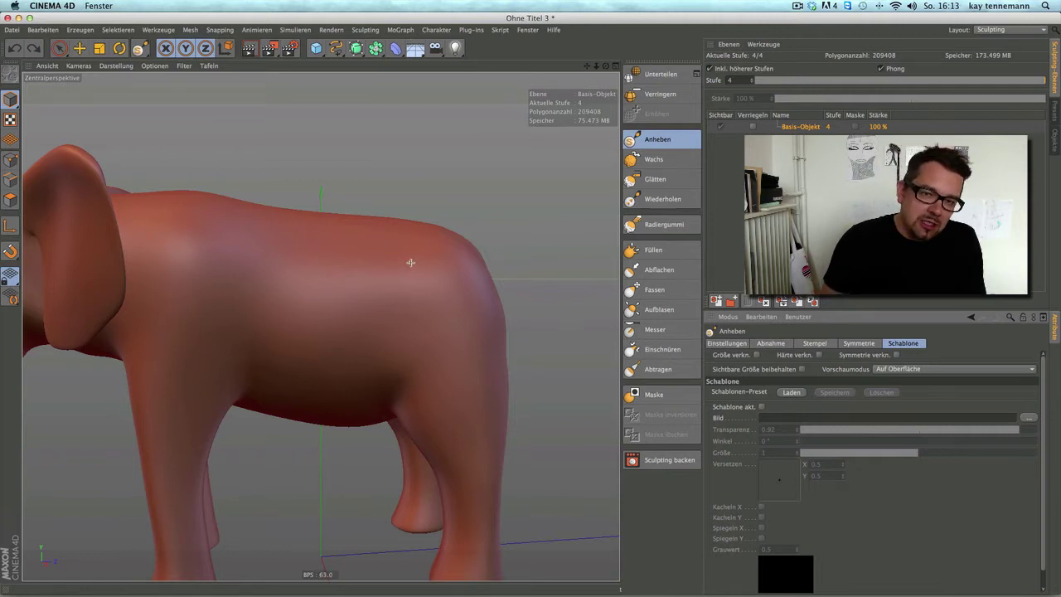
Paint a decorative swirl relief along the elephant's back
left_click(362, 261)
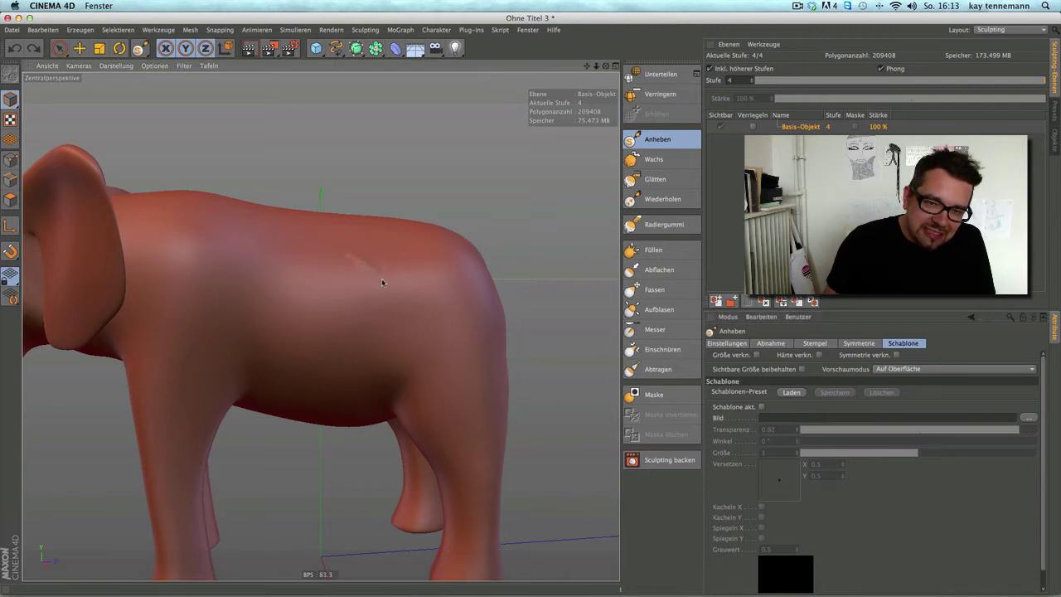
mouse_move(442, 330)
left_mouse_down()
mouse_move(464, 281)
mouse_move(544, 303)
mouse_move(443, 351)
mouse_move(338, 378)
mouse_move(222, 336)
left_mouse_up()
key("super+z")
mouse_move(270, 273)
left_mouse_down()
mouse_move(305, 303)
mouse_move(431, 317)
mouse_move(442, 336)
mouse_move(410, 310)
mouse_move(426, 335)
left_mouse_up()
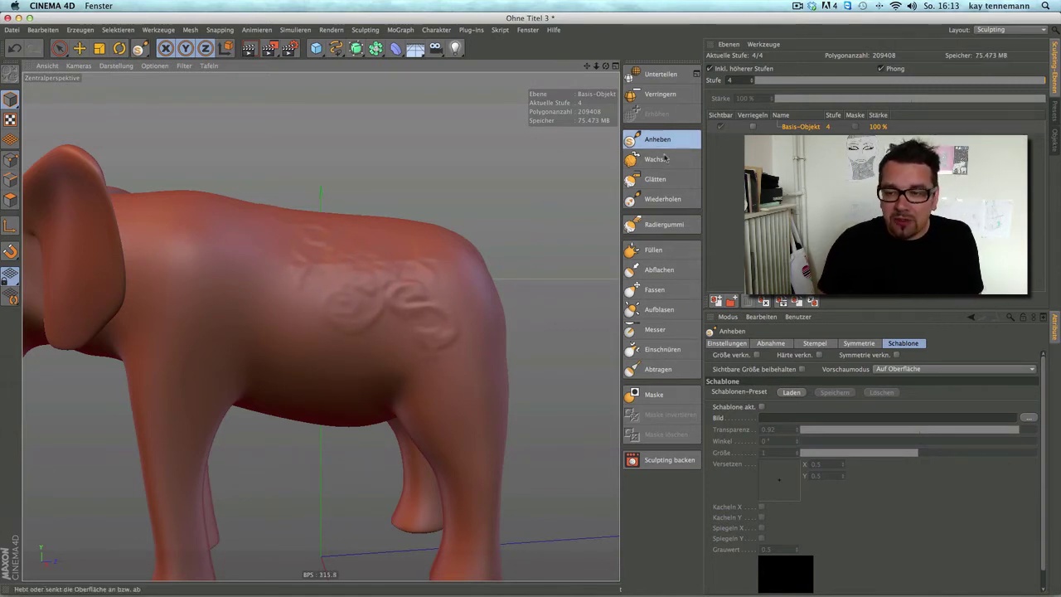
left_click(726, 343)
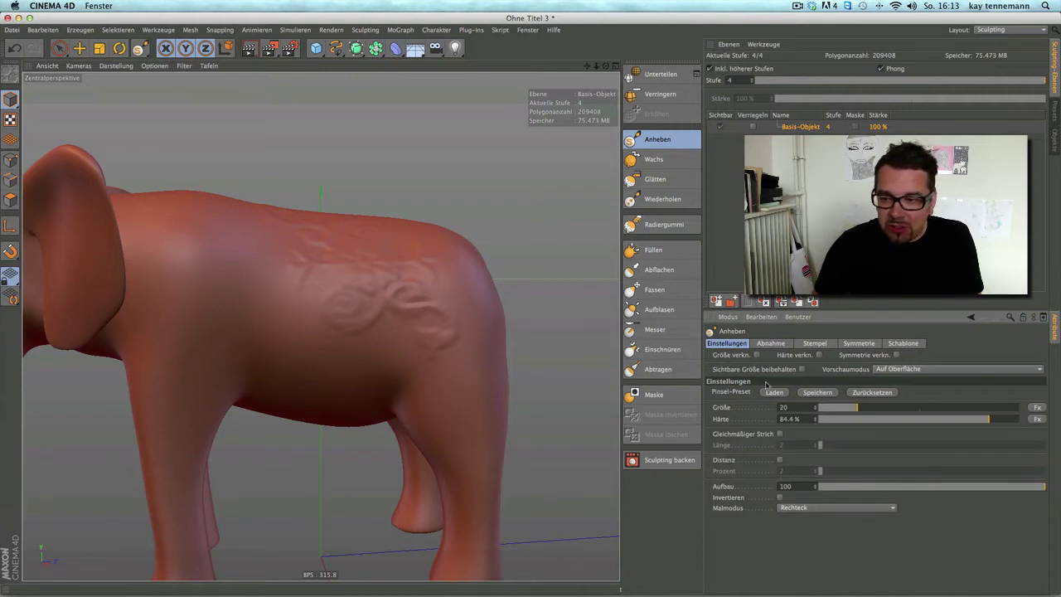
Undo the swirl relief and orbit to a rear three-quarter view
mouse_move(450, 265)
left_mouse_down("alt")
mouse_move(272, 307)
mouse_move(194, 209)
left_mouse_up("alt")
key("ctrl+z")
mouse_move(359, 258)
left_mouse_down("alt")
mouse_move(403, 225)
mouse_move(450, 244)
mouse_move(332, 253)
mouse_move(281, 274)
mouse_move(315, 274)
left_mouse_up("alt")
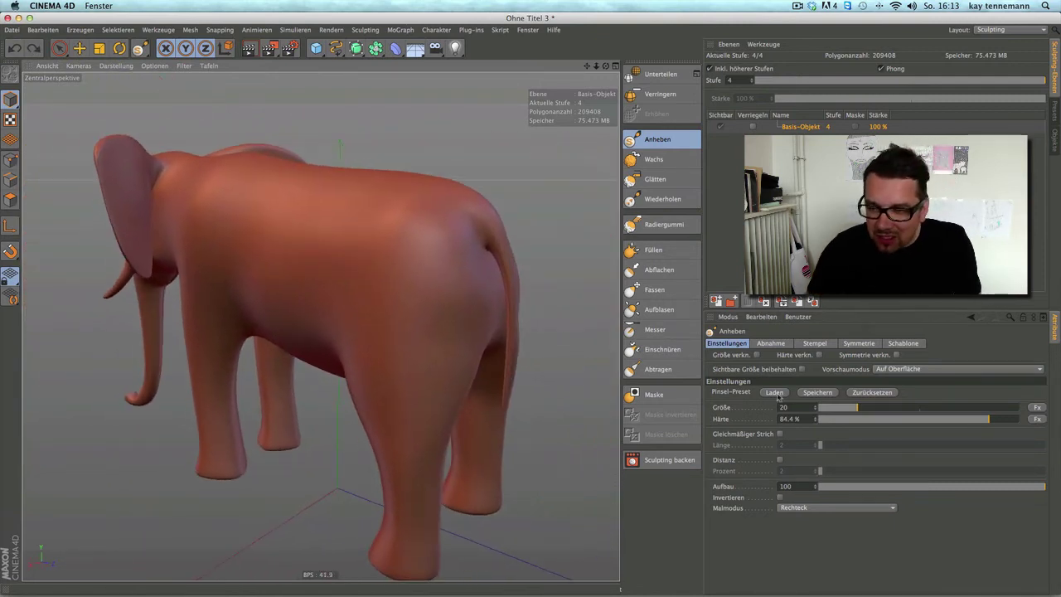
Load a segmented pipe preset, activating the Wiederholen repeat brush
left_click(775, 393)
scroll(906, 454, "down", 5)
scroll(905, 454, "down", 3)
scroll(905, 453, "down", 5)
scroll(905, 454, "down", 5)
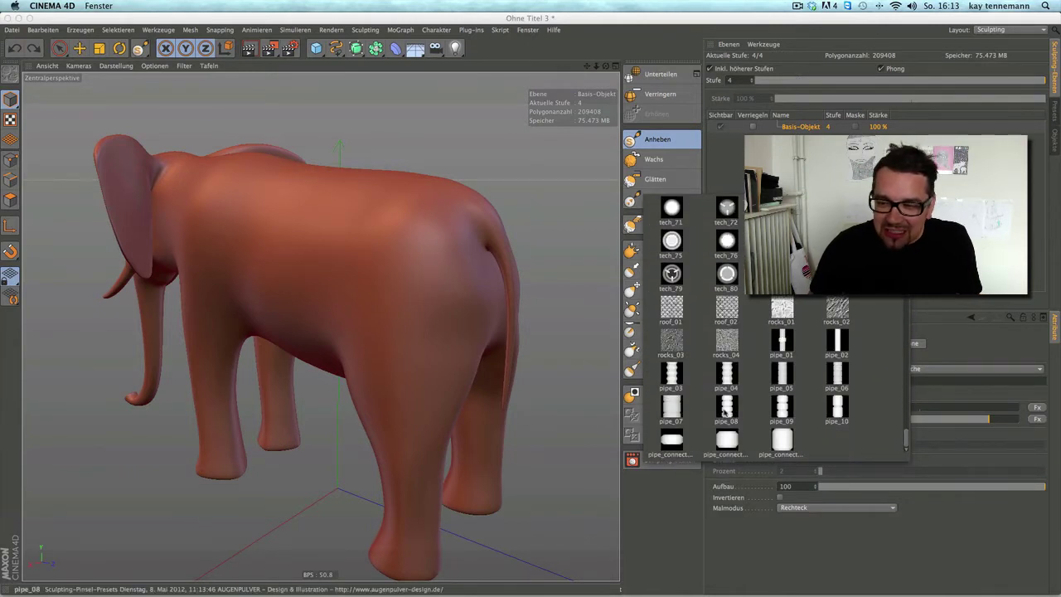
left_click(659, 199)
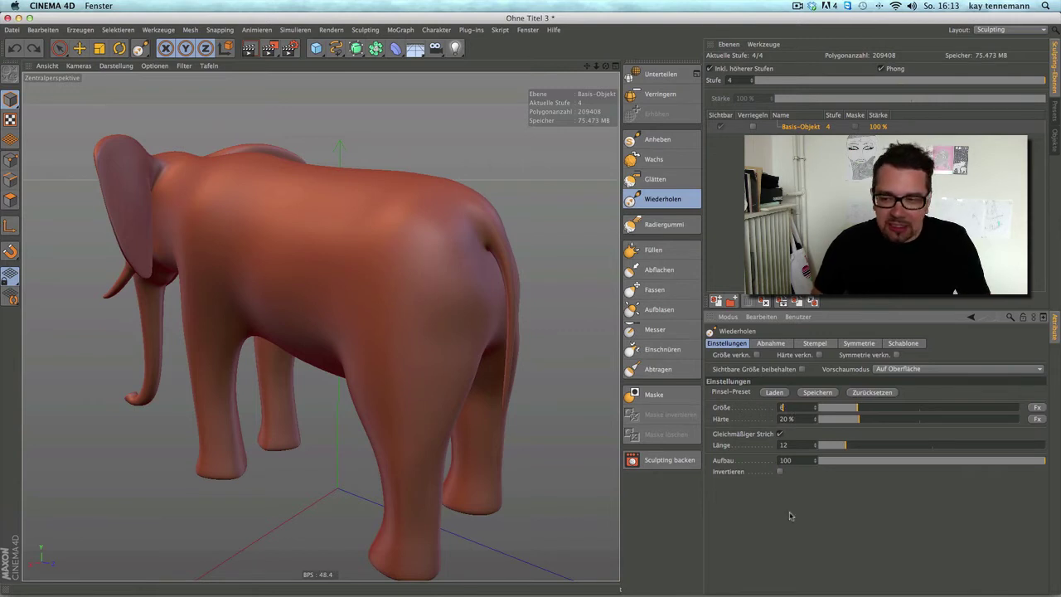
Check the brush symmetry settings and orbit to a side-on view of the elephant
left_click(875, 343)
left_click(726, 344)
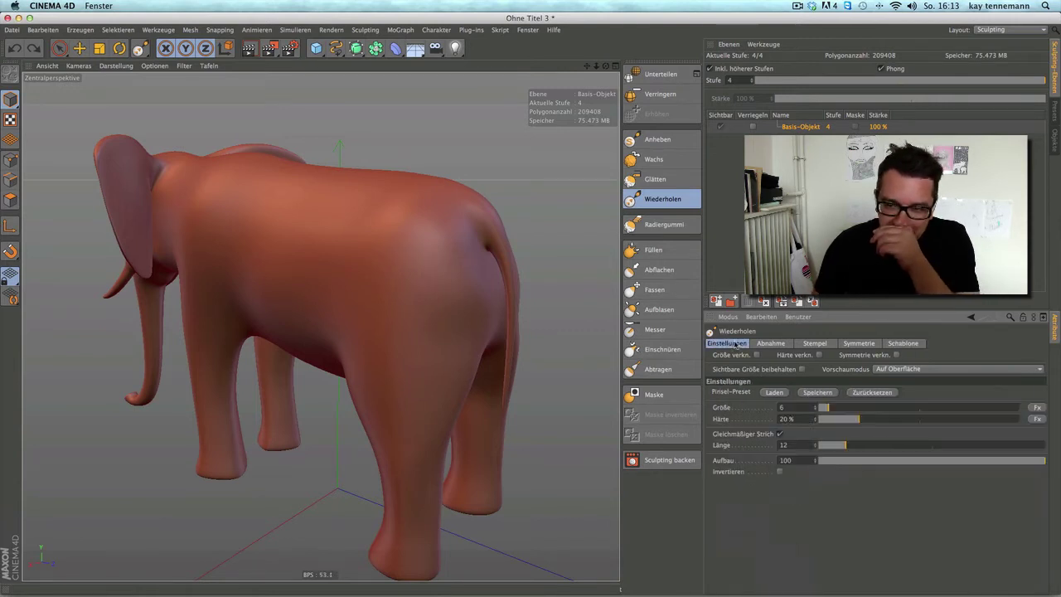
mouse_move(276, 321)
left_mouse_down("alt")
mouse_move(273, 310)
mouse_move(301, 285)
mouse_move(317, 324)
mouse_move(367, 315)
mouse_move(324, 320)
mouse_move(320, 301)
left_mouse_up("alt")
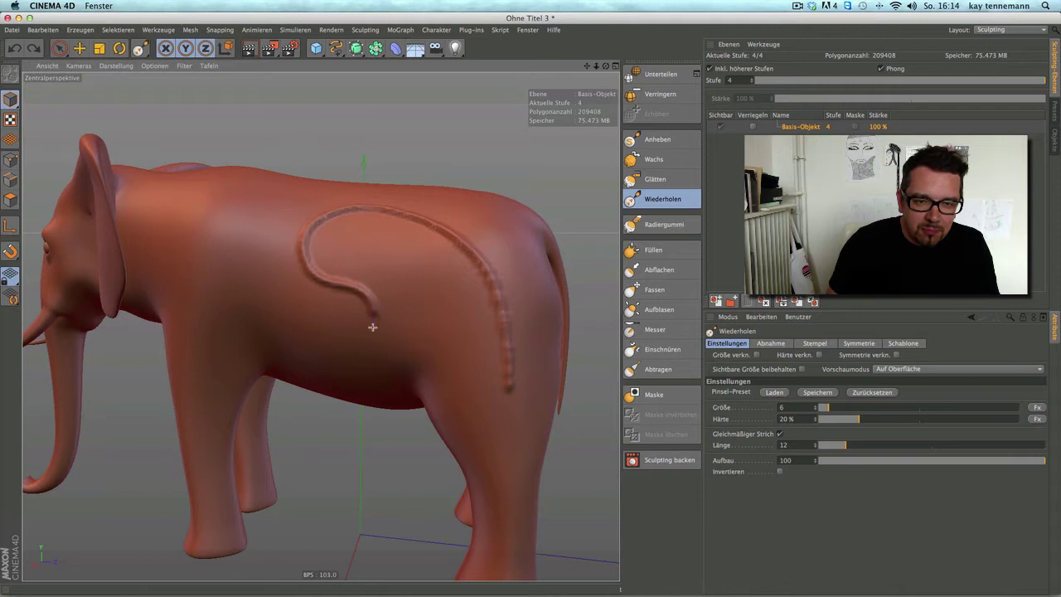
Subdivide the elephant one more level and raise the brush size to 11
left_click(661, 77)
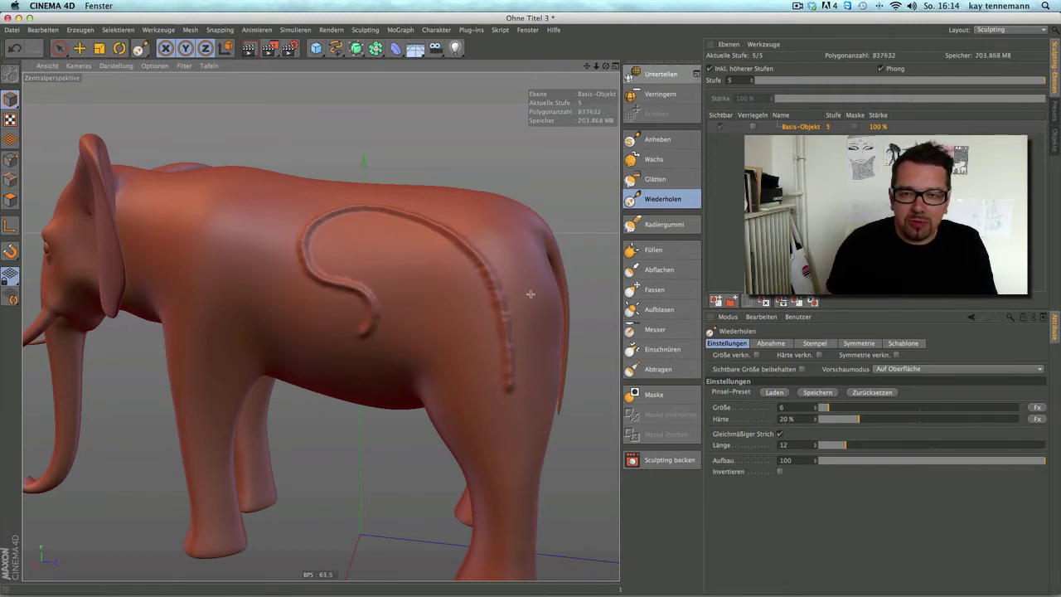
scroll(530, 294, "up", 3)
left_click_drag(826, 407, 836, 407)
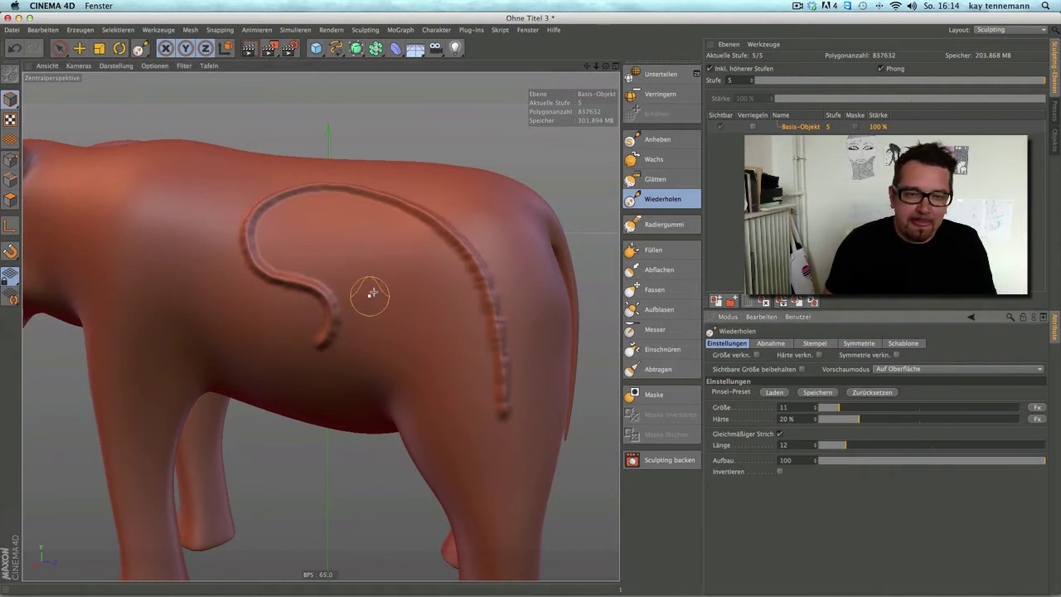
Paint ridged S-curve strokes over the shoulder, then undo them back to level 4
left_click_drag(372, 293, 471, 257, "alt")
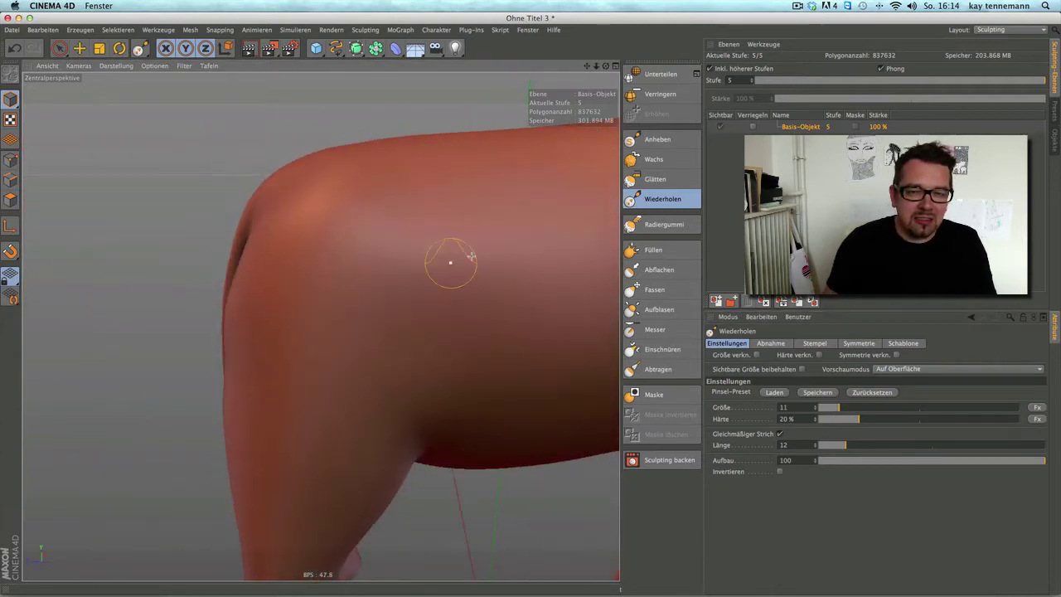
scroll(471, 257, "down", 5)
scroll(320, 324, "down", 3)
scroll(322, 310, "up", 2)
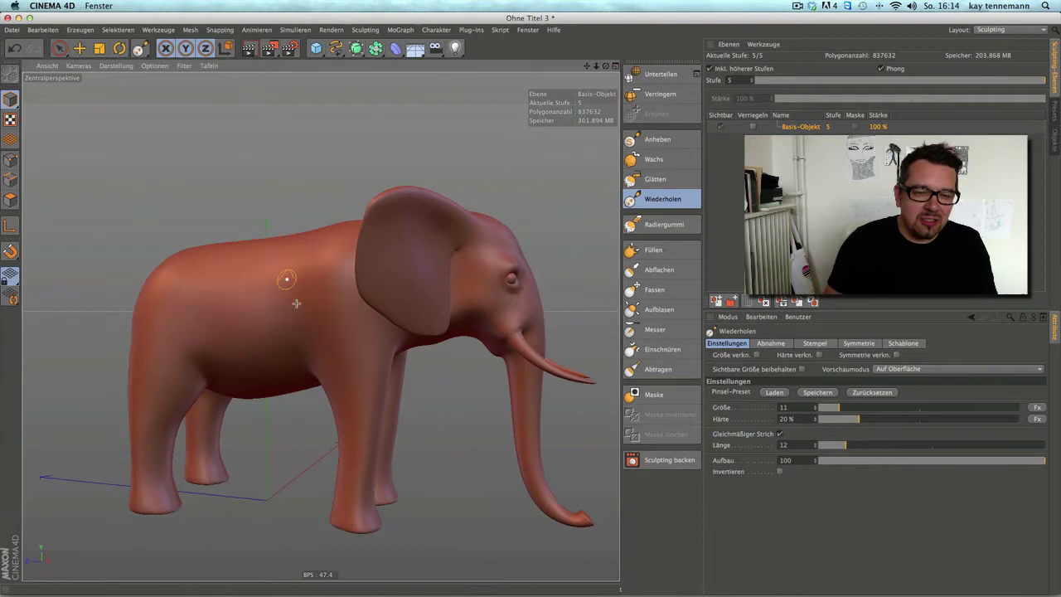
scroll(296, 303, "up", 5)
scroll(462, 389, "up", 2)
mouse_move(500, 481)
left_mouse_down()
mouse_move(455, 336)
mouse_move(379, 241)
mouse_move(244, 218)
mouse_move(147, 289)
mouse_move(147, 367)
mouse_move(189, 443)
left_mouse_up()
mouse_move(247, 426)
left_mouse_down()
mouse_move(265, 315)
mouse_move(336, 351)
mouse_move(341, 383)
left_mouse_up()
left_click_drag(526, 407, 450, 407, "alt")
right_click_drag(450, 407, 486, 320, "alt")
mouse_move(486, 320)
left_mouse_down("alt")
mouse_move(435, 369)
mouse_move(348, 494)
left_mouse_up("alt")
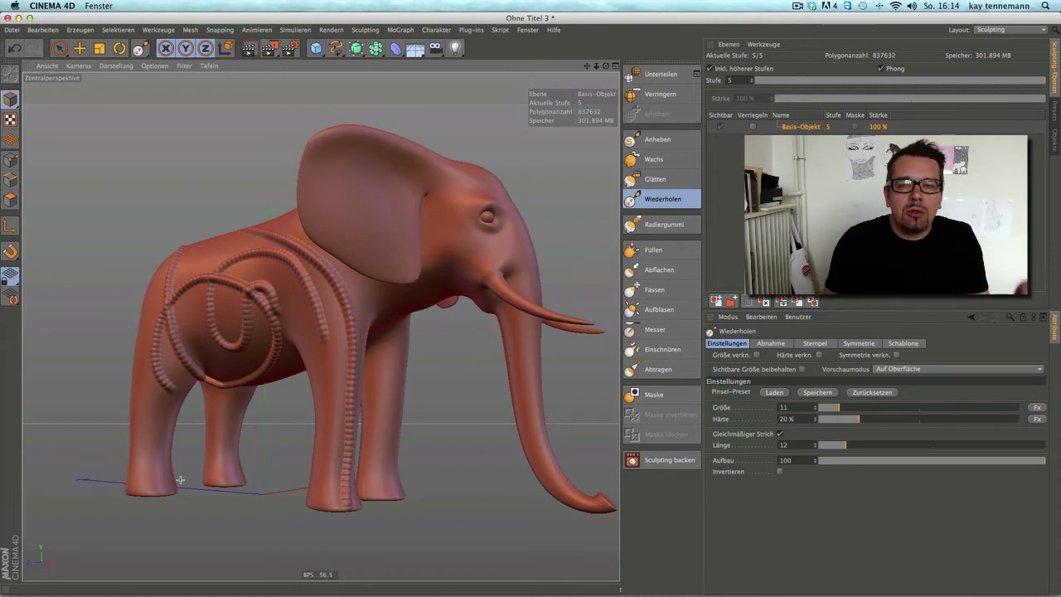
left_click(14, 48)
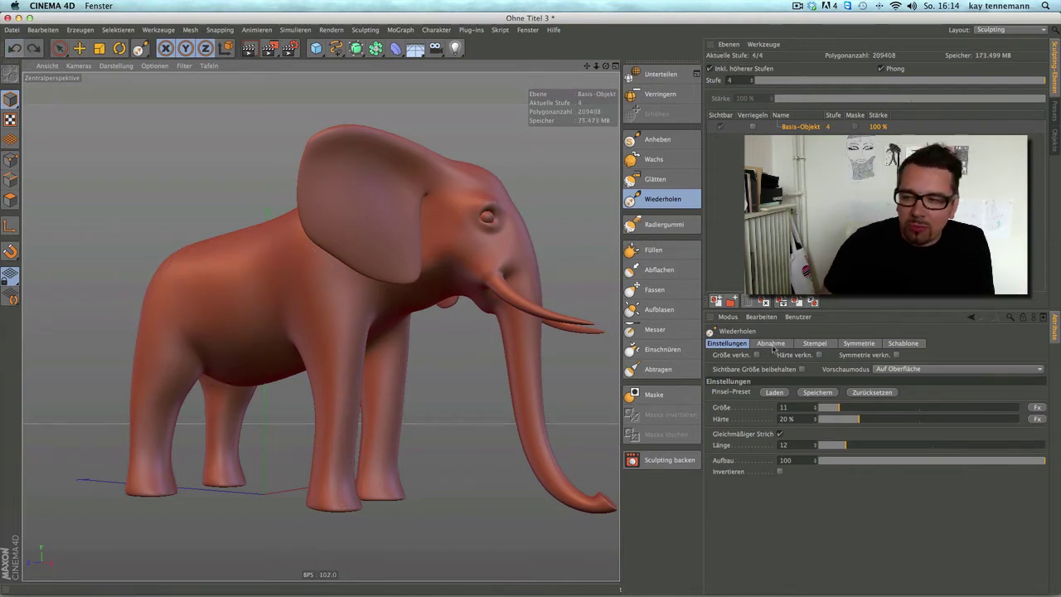
Load a zipper stitch preset into the brush
left_click(774, 393)
left_click_drag(895, 245, 898, 448)
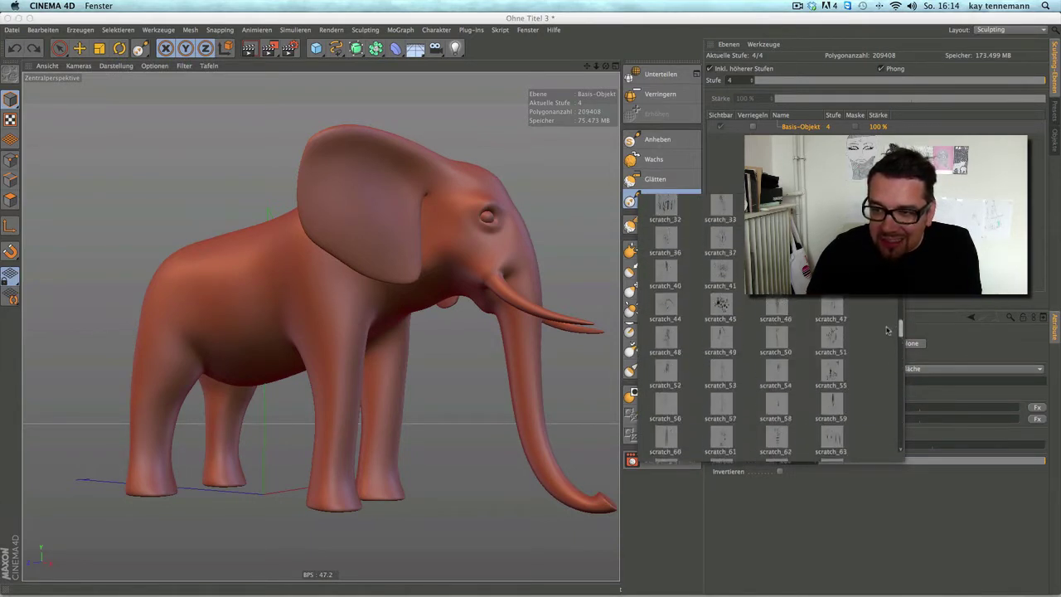
scroll(829, 390, "down", 5)
scroll(829, 390, "up", 1)
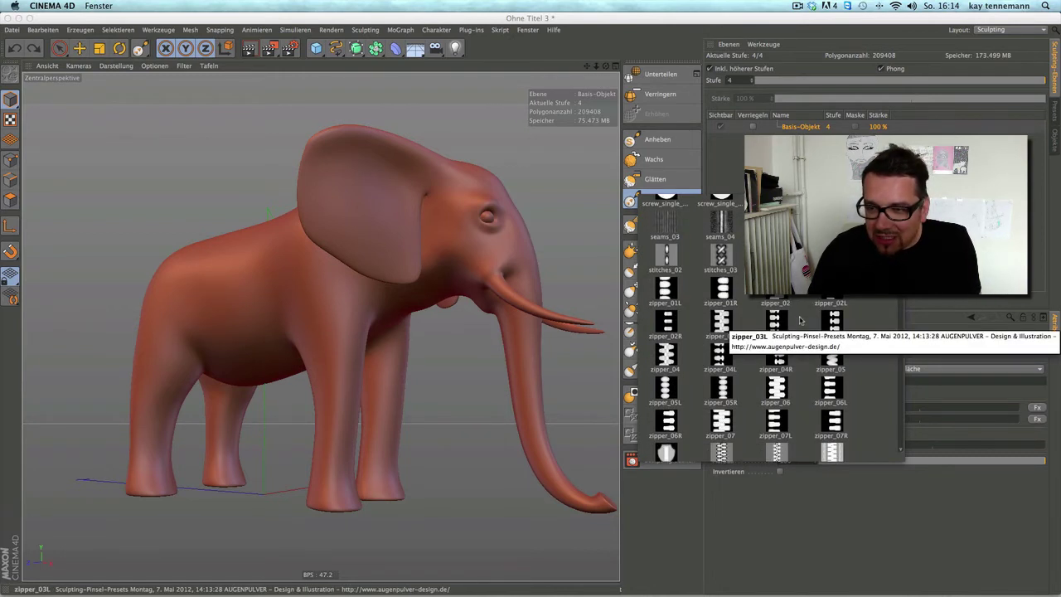
left_click(723, 322)
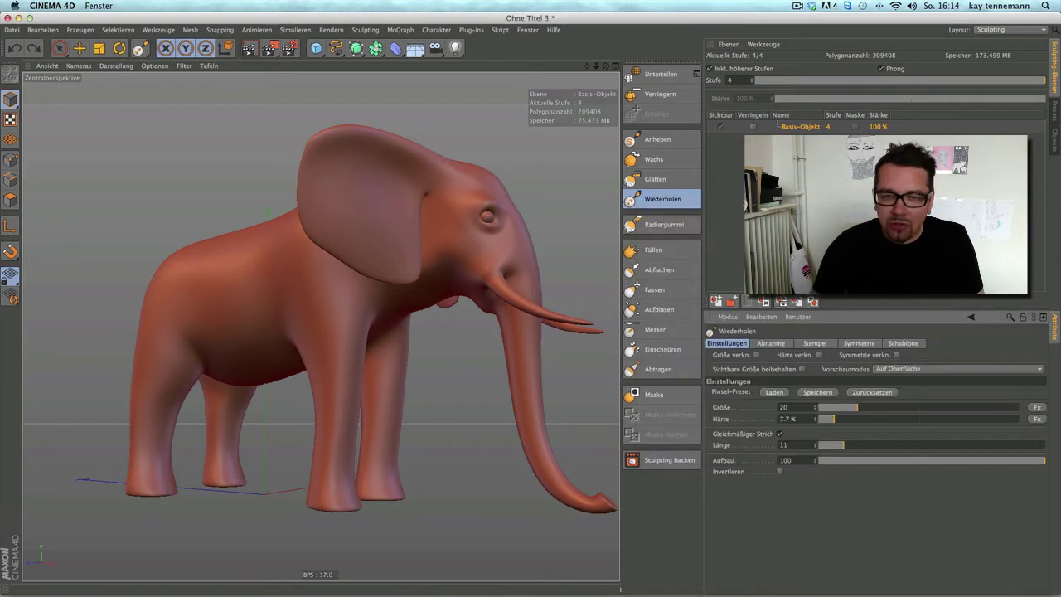
Test a stitched stroke up the back, undo it, and shrink the brush to size 8
mouse_move(207, 262)
left_mouse_down("alt")
mouse_move(243, 244)
mouse_move(378, 355)
mouse_move(325, 452)
left_mouse_up("alt")
left_click_drag(331, 412, 376, 301)
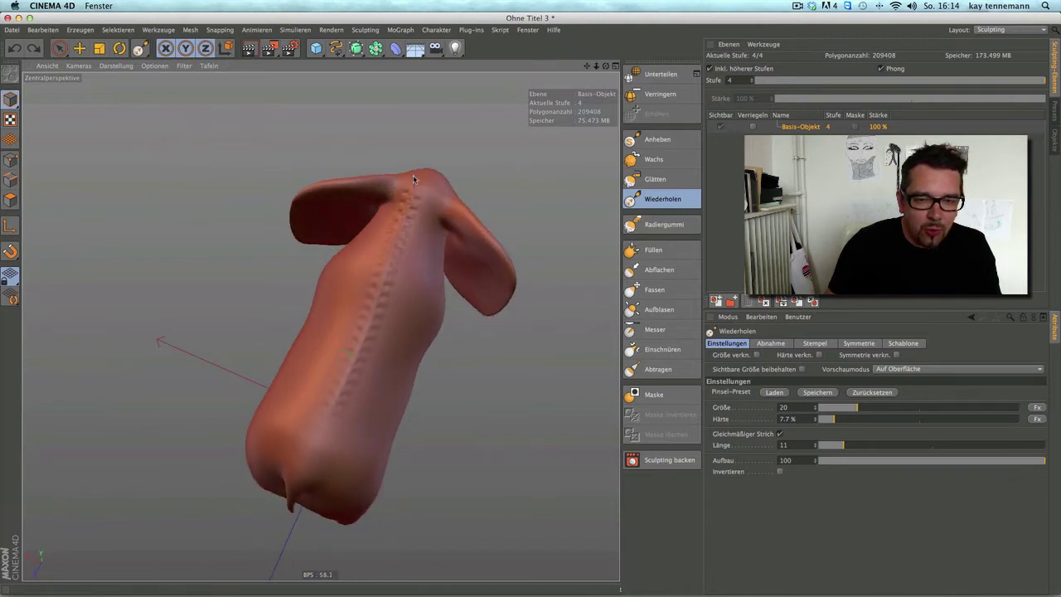
left_click(14, 48)
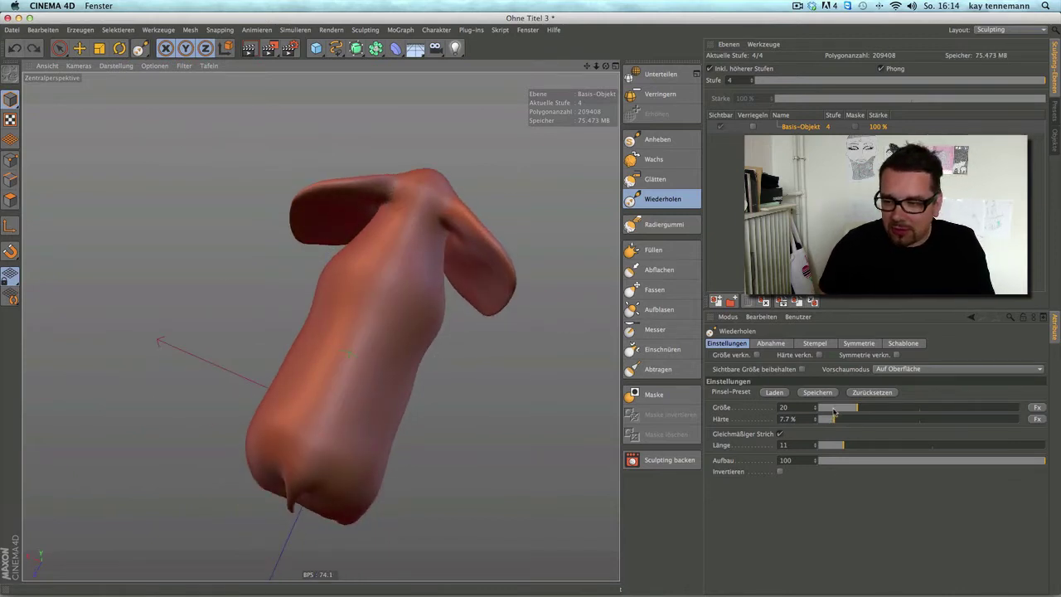
left_click(834, 408)
left_click(903, 344)
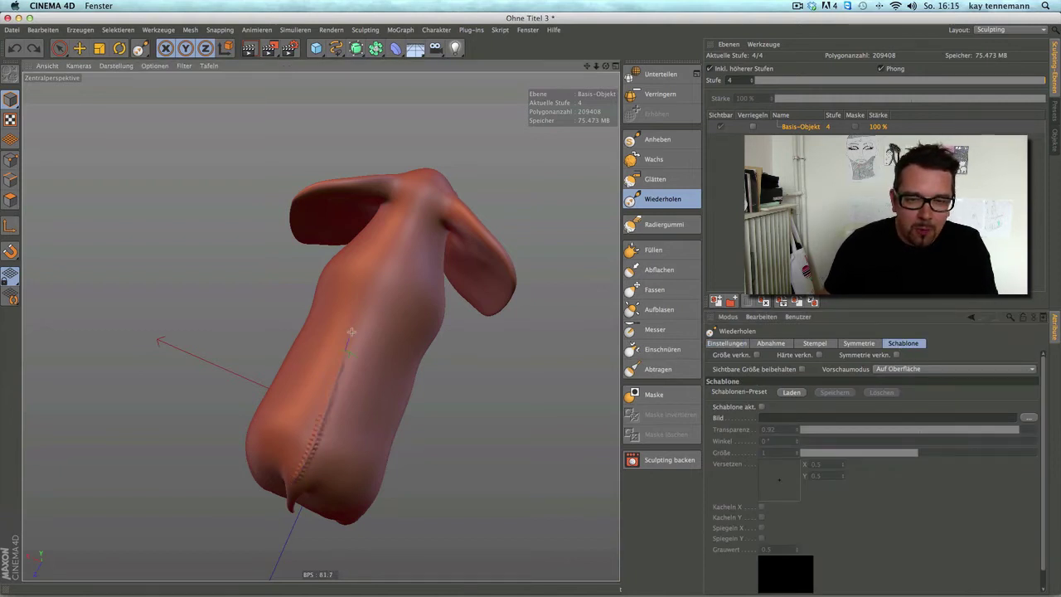
Undo the belly ridge and subdivide the elephant to level 5 (837632 polygons)
mouse_move(451, 313)
left_mouse_down("alt")
mouse_move(395, 264)
mouse_move(373, 379)
mouse_move(386, 324)
mouse_move(378, 354)
left_mouse_up("alt")
mouse_move(431, 224)
left_mouse_down("alt")
mouse_move(320, 254)
mouse_move(232, 173)
mouse_move(249, 234)
mouse_move(463, 316)
mouse_move(419, 273)
mouse_move(285, 315)
left_mouse_up("alt")
scroll(323, 327, "up", 3)
scroll(347, 327, "up", 2)
scroll(347, 327, "down", 3)
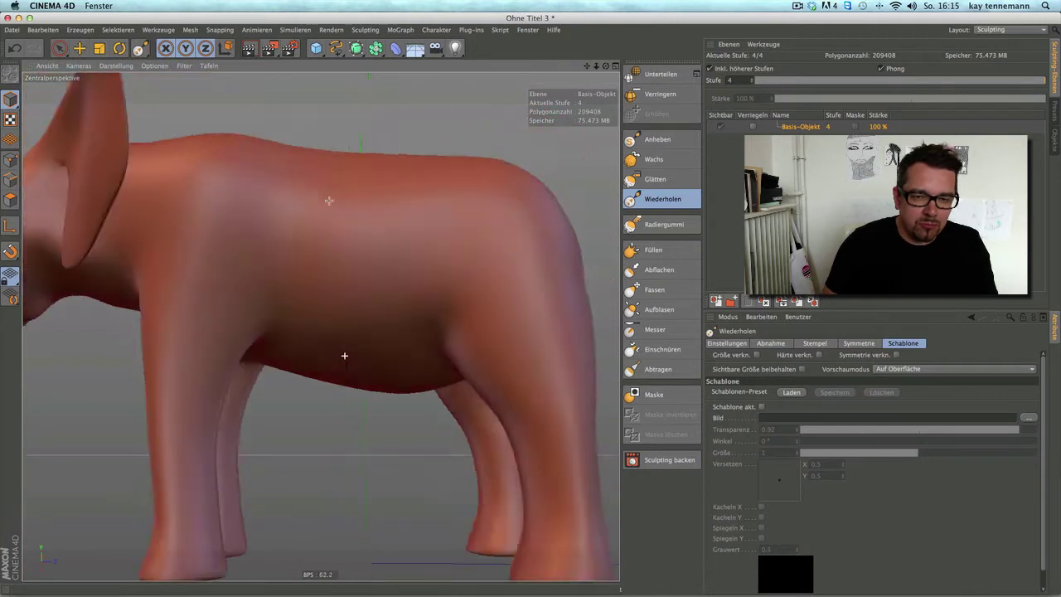
left_click_drag(343, 355, 435, 329, "alt")
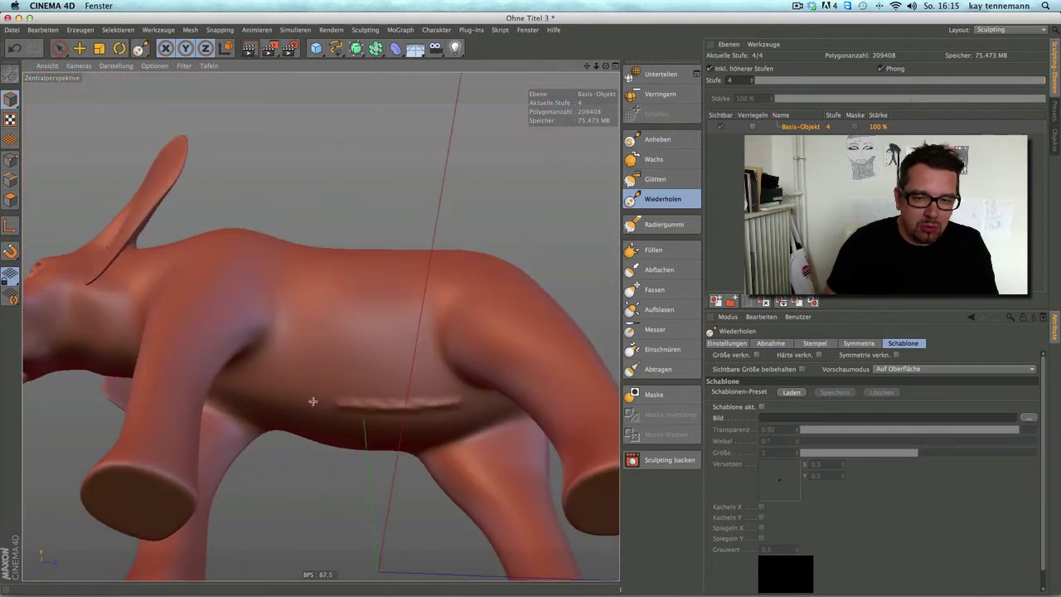
key("ctrl+z")
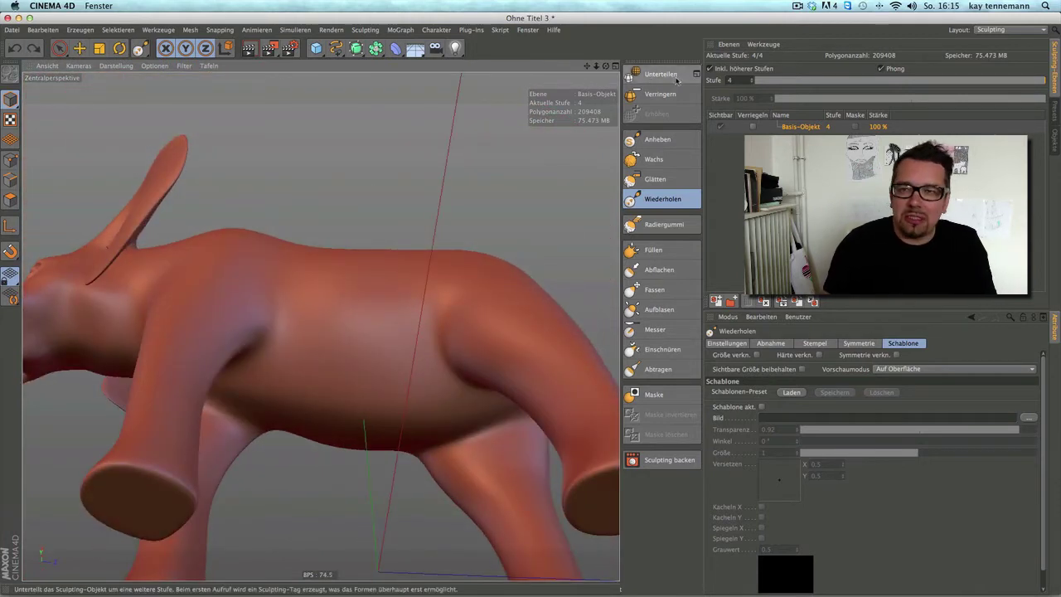
left_click(670, 75)
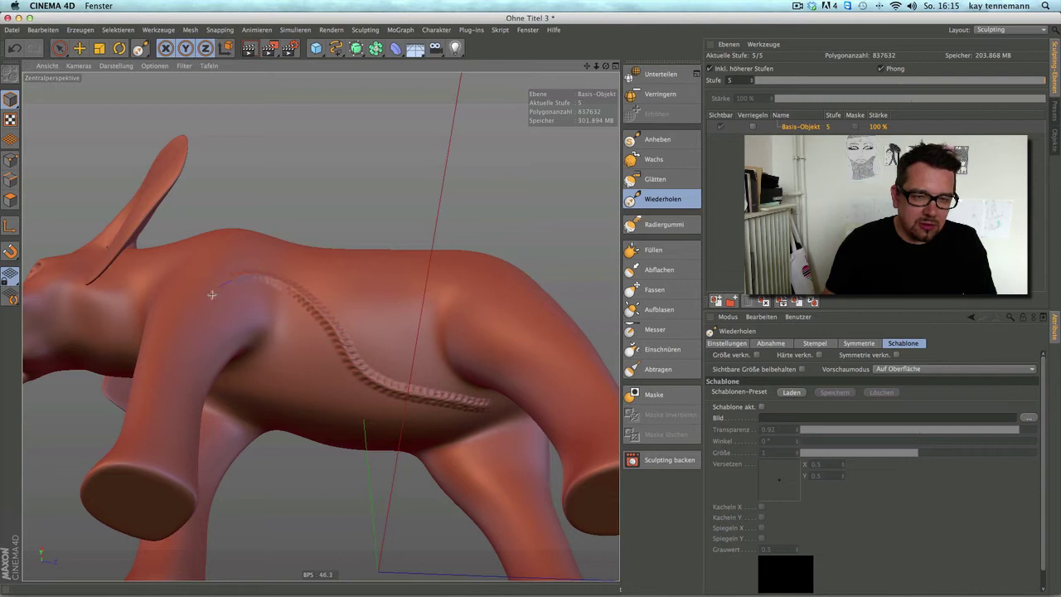
mouse_move(280, 400)
left_mouse_down("alt")
mouse_move(331, 490)
mouse_move(285, 505)
mouse_move(320, 323)
mouse_move(374, 255)
mouse_move(253, 318)
left_mouse_up("alt")
scroll(373, 254, "down", 5)
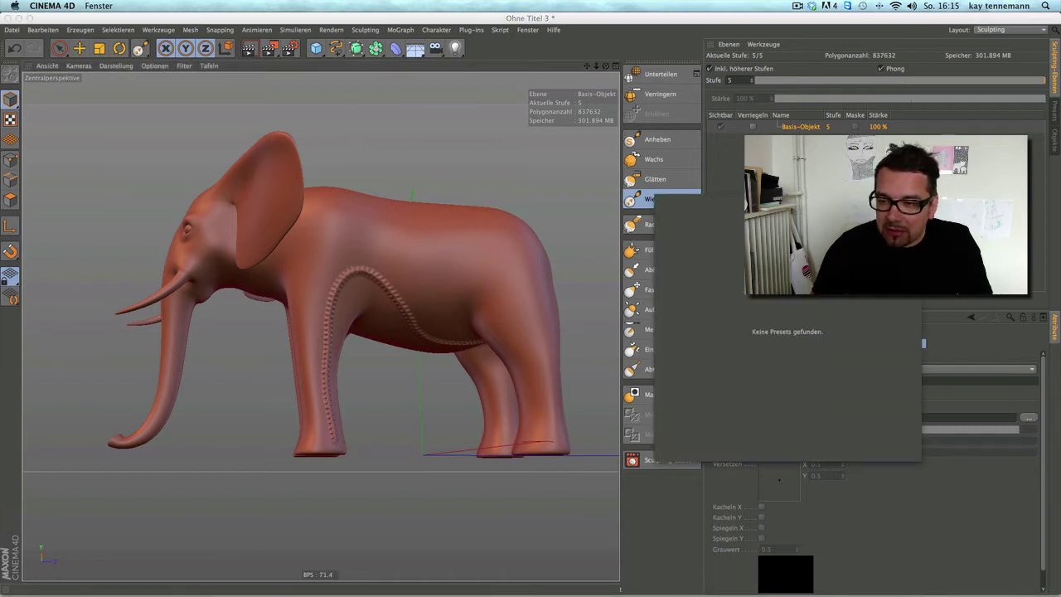
Load a dragonskin stamp preset into the brush from the preset list
left_click(934, 471)
left_click(733, 343)
left_click(779, 393)
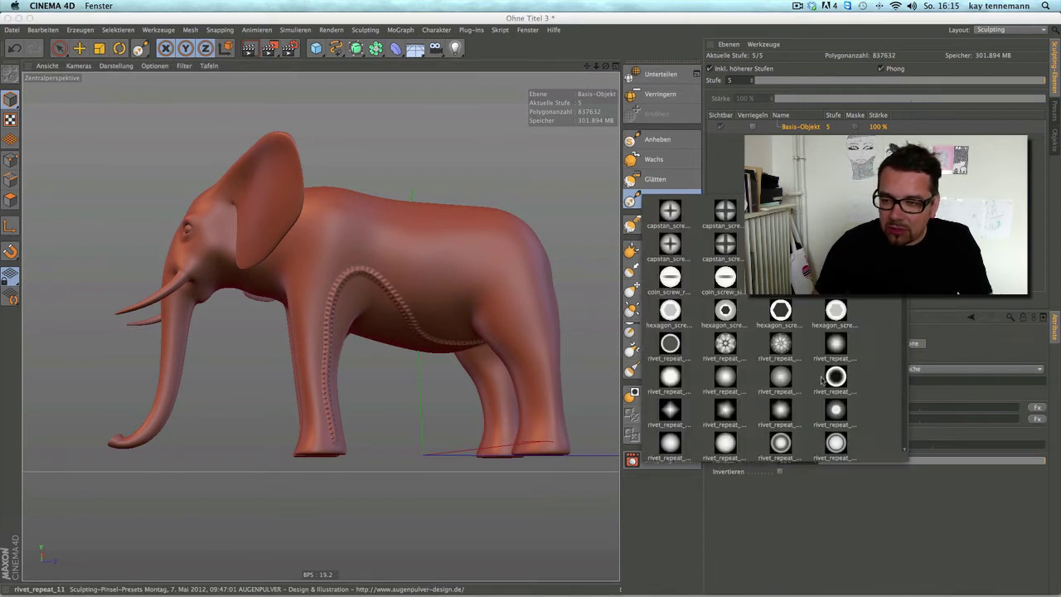
scroll(746, 331, "down", 5)
scroll(746, 332, "down", 2)
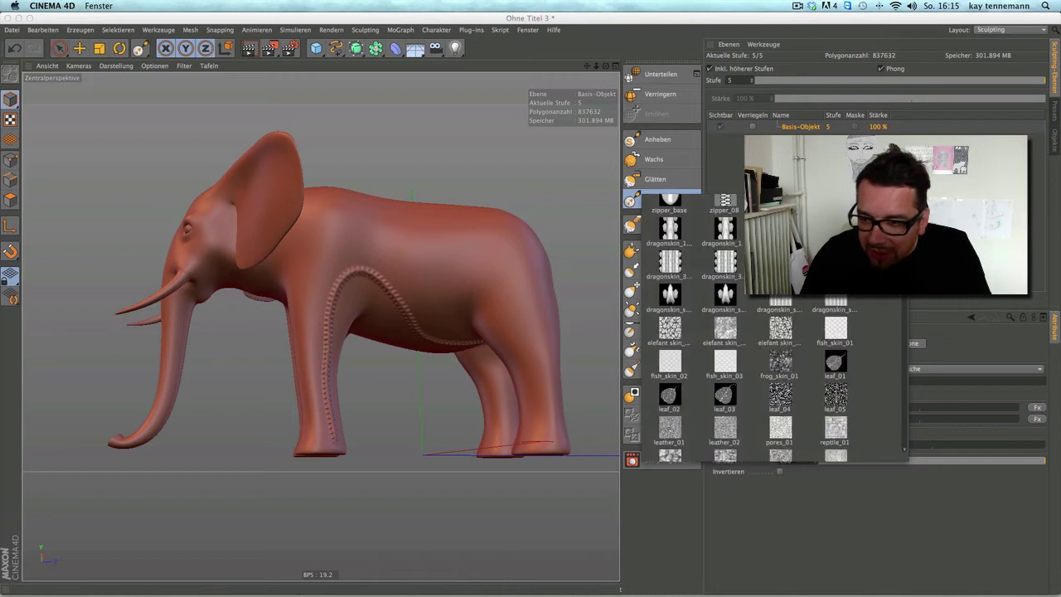
scroll(746, 331, "down", 1)
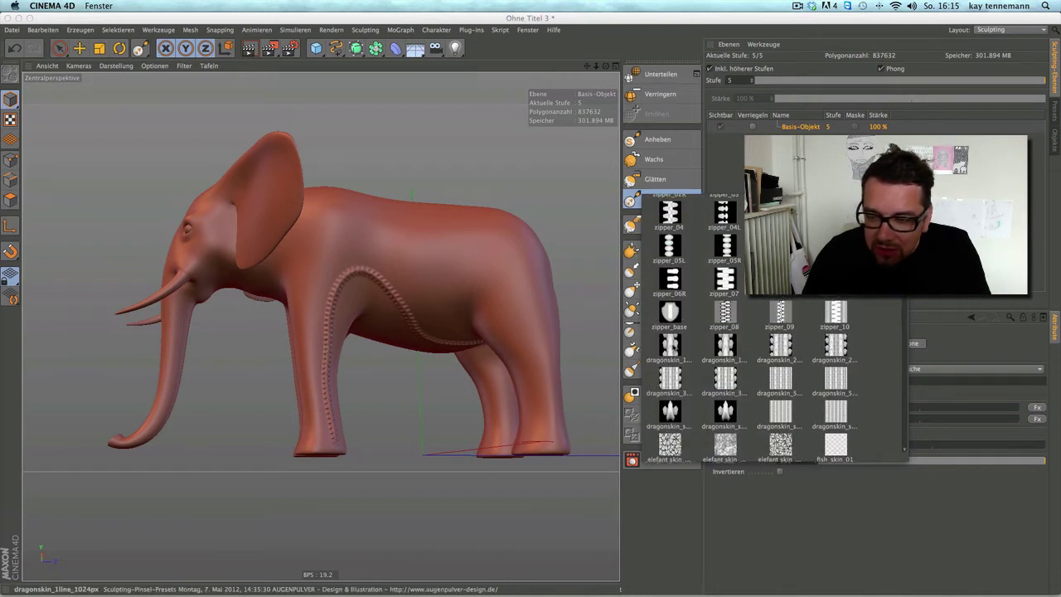
left_click(670, 348)
Apply another dragonskin stamp preset for patterning the legs and flank
mouse_move(387, 233)
left_mouse_down("alt")
mouse_move(320, 326)
mouse_move(378, 407)
left_mouse_up("alt")
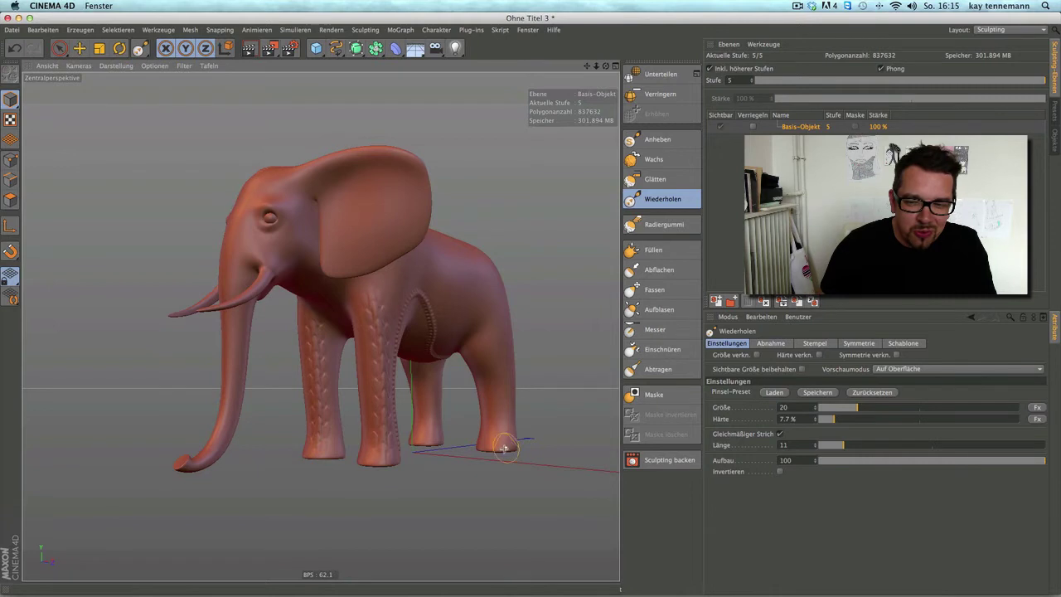
left_click_drag(575, 345, 320, 324, "alt")
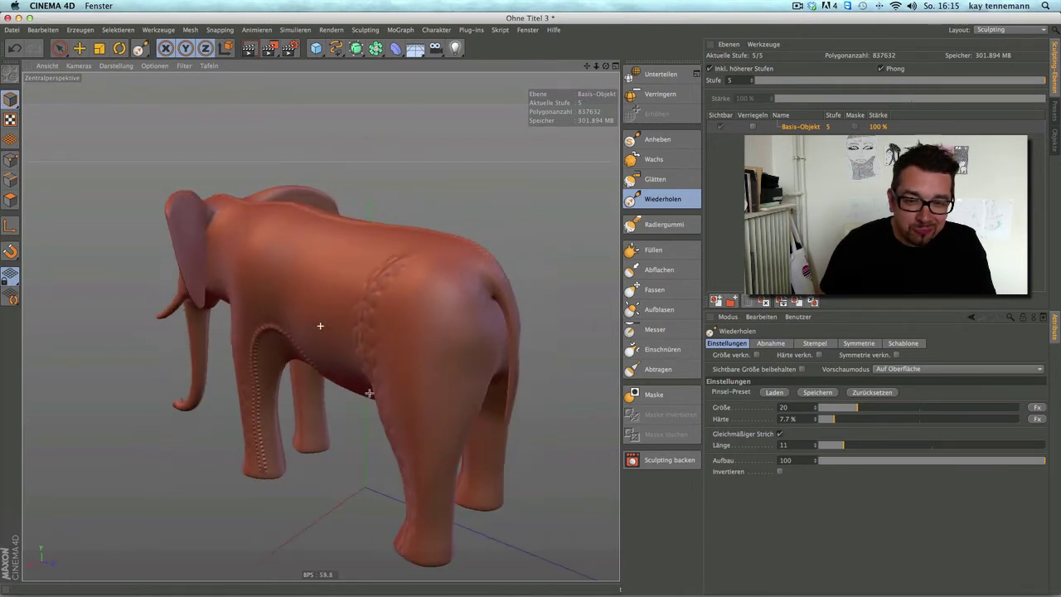
left_click_drag(308, 418, 514, 385, "alt")
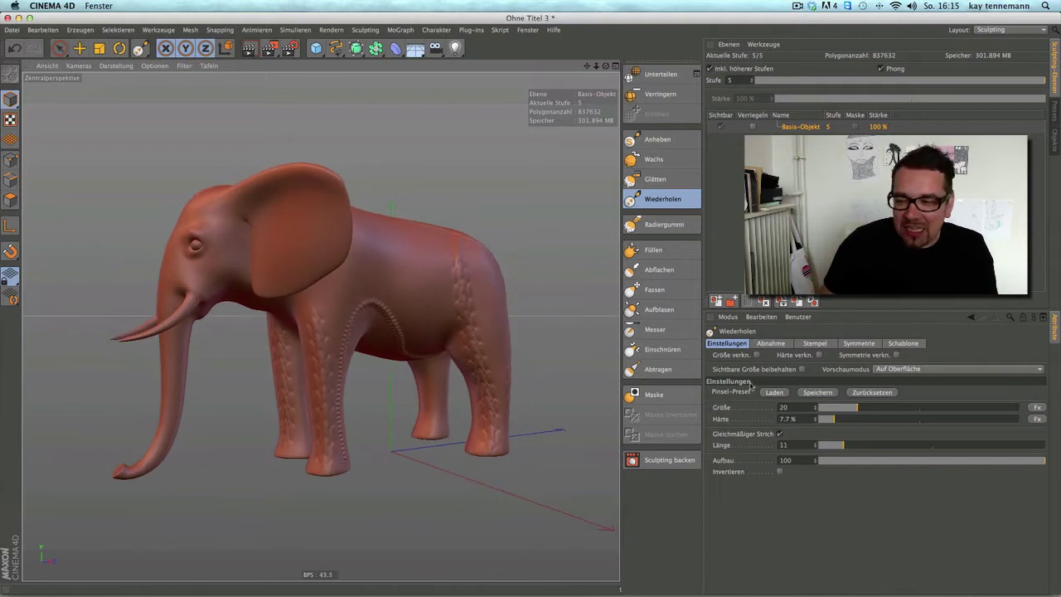
left_click(768, 393)
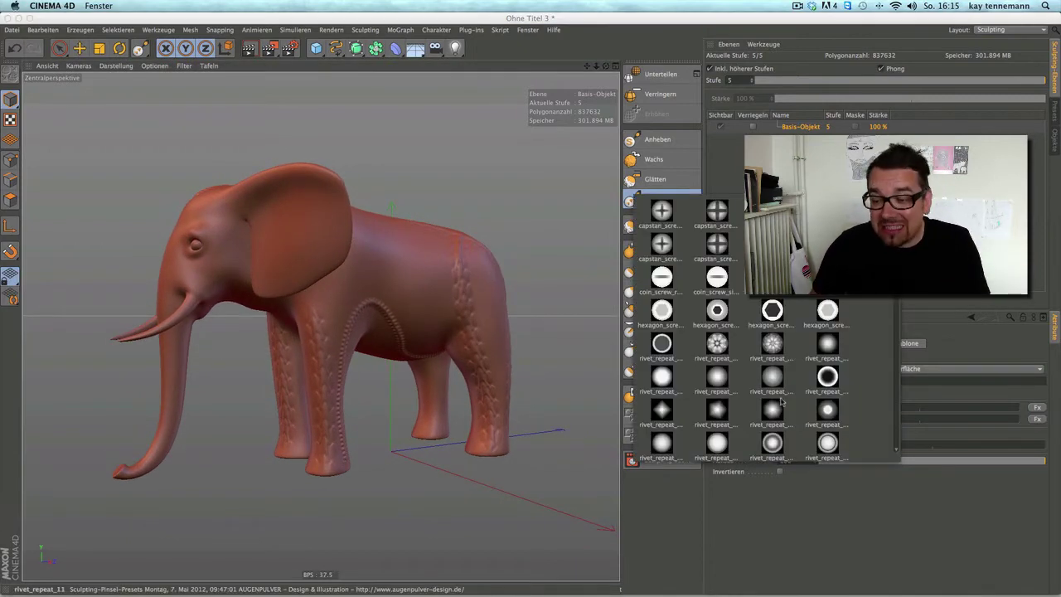
scroll(763, 332, "down", 10)
scroll(730, 332, "down", 2)
scroll(729, 332, "down", 1)
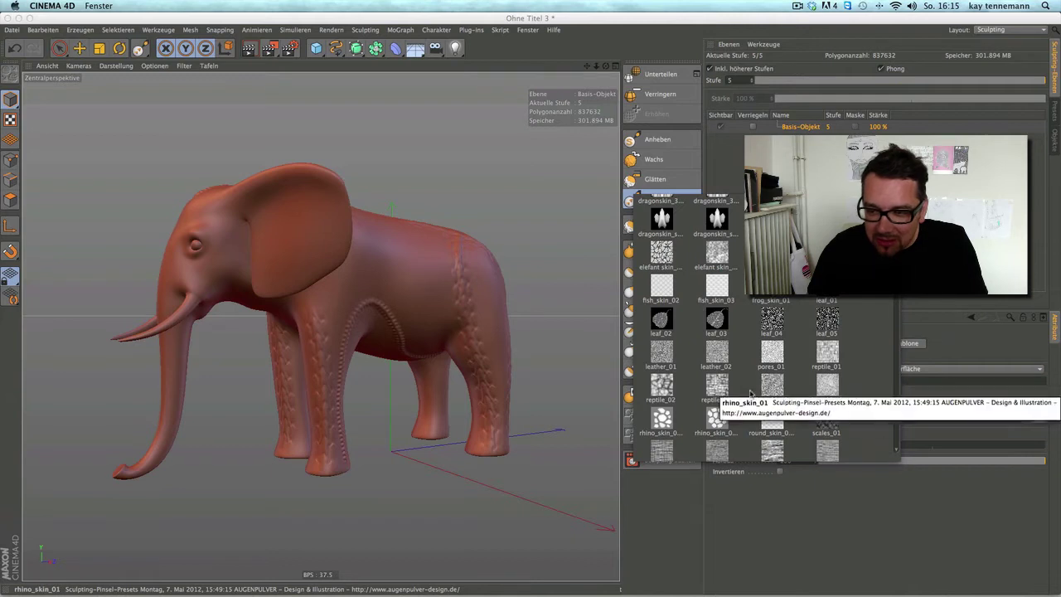
left_click(429, 305)
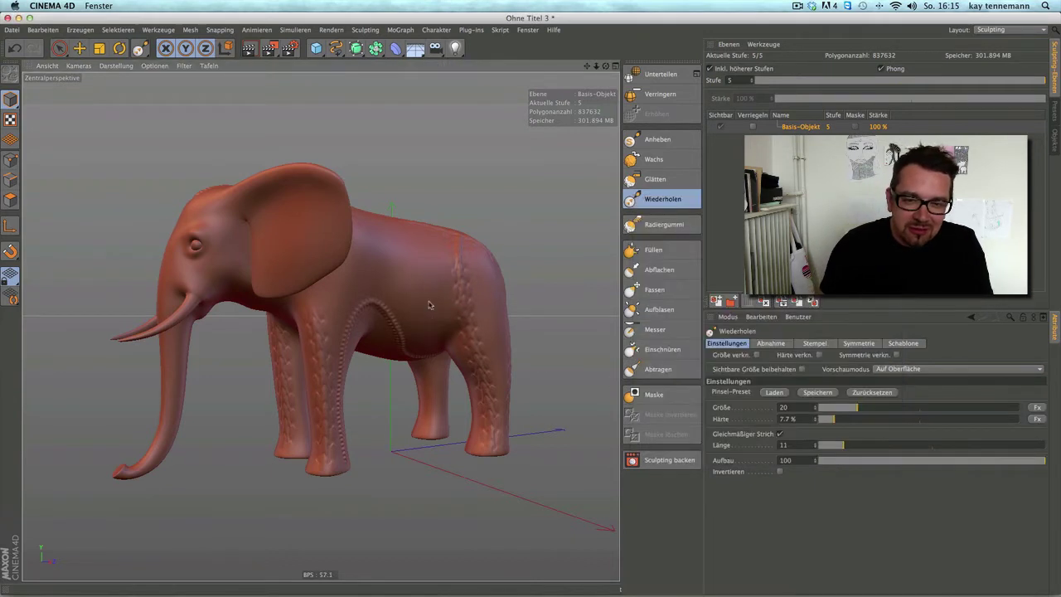
Load a preset that activates the Anheben (pull) brush
left_click(763, 393)
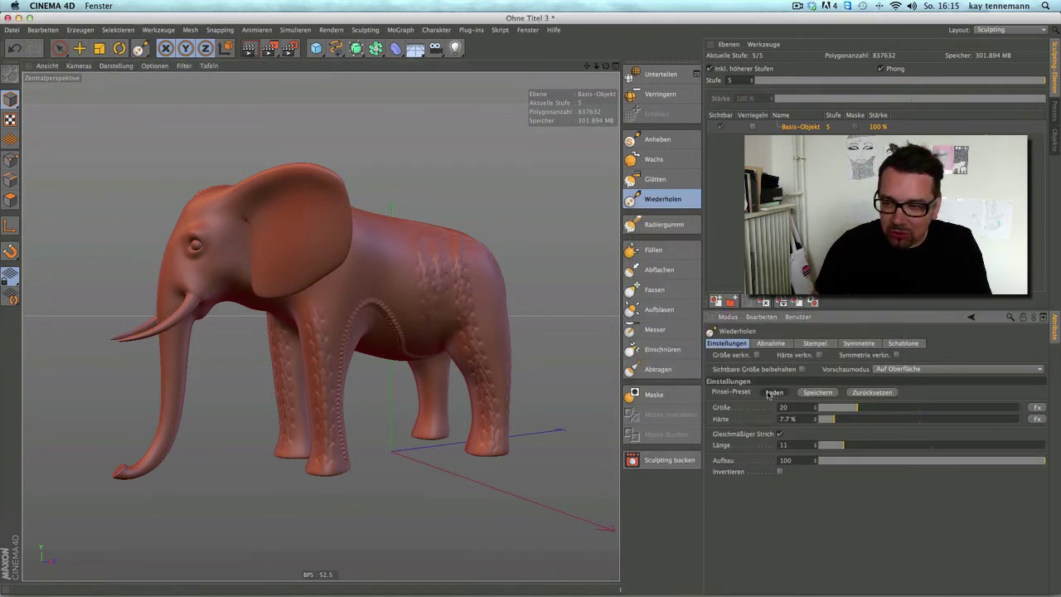
scroll(895, 301, "down", 5)
scroll(894, 301, "up", 2)
scroll(894, 301, "up", 2)
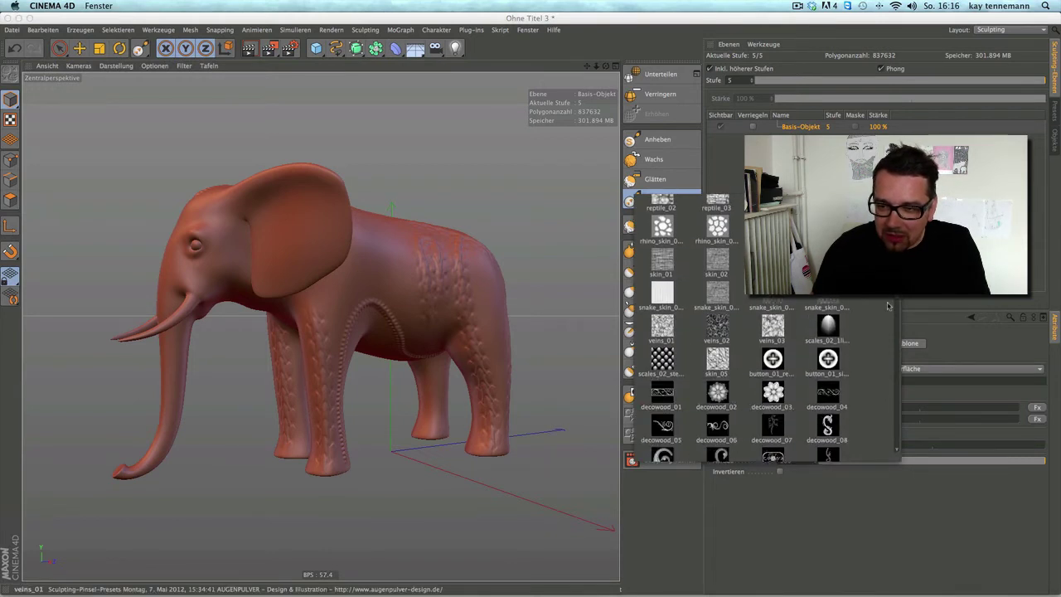
left_click(720, 360)
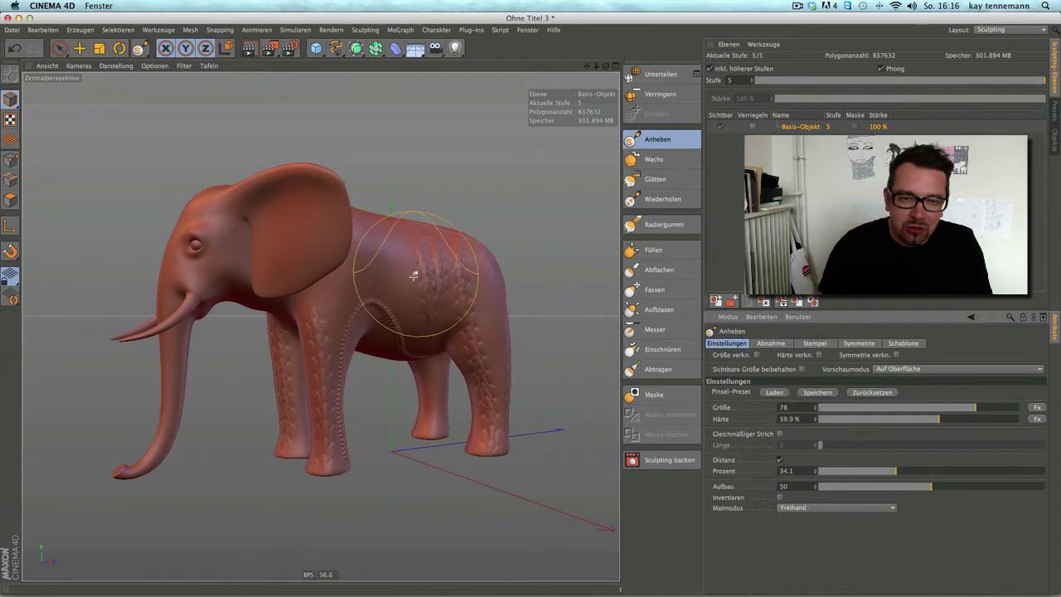
Undo the bumpy wrinkle stroke on the elephant's body
left_click_drag(332, 298, 572, 326, "alt")
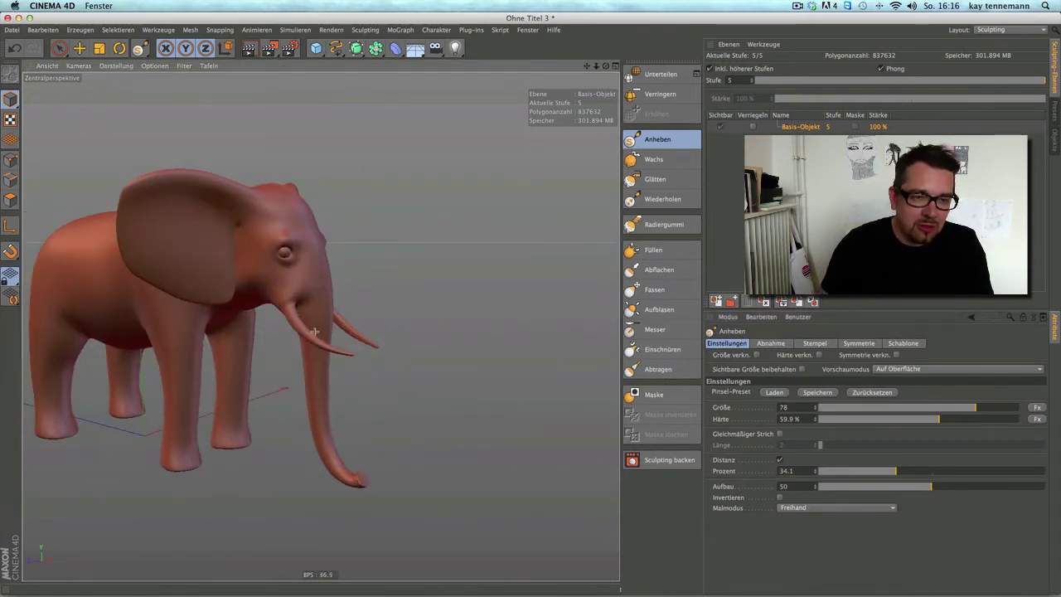
left_click_drag(315, 332, 355, 337, "alt")
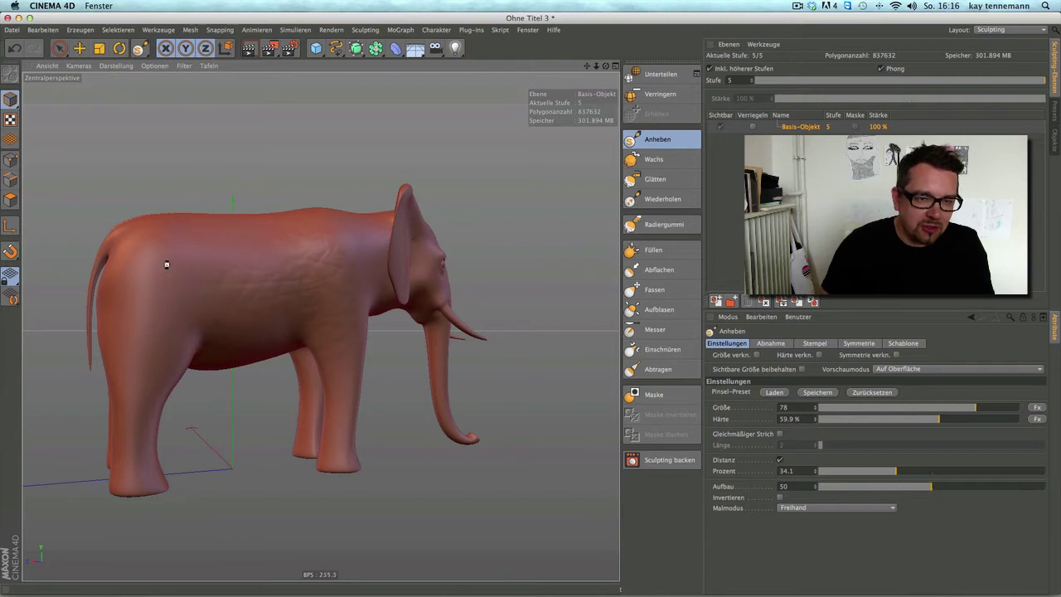
scroll(332, 349, "up", 5)
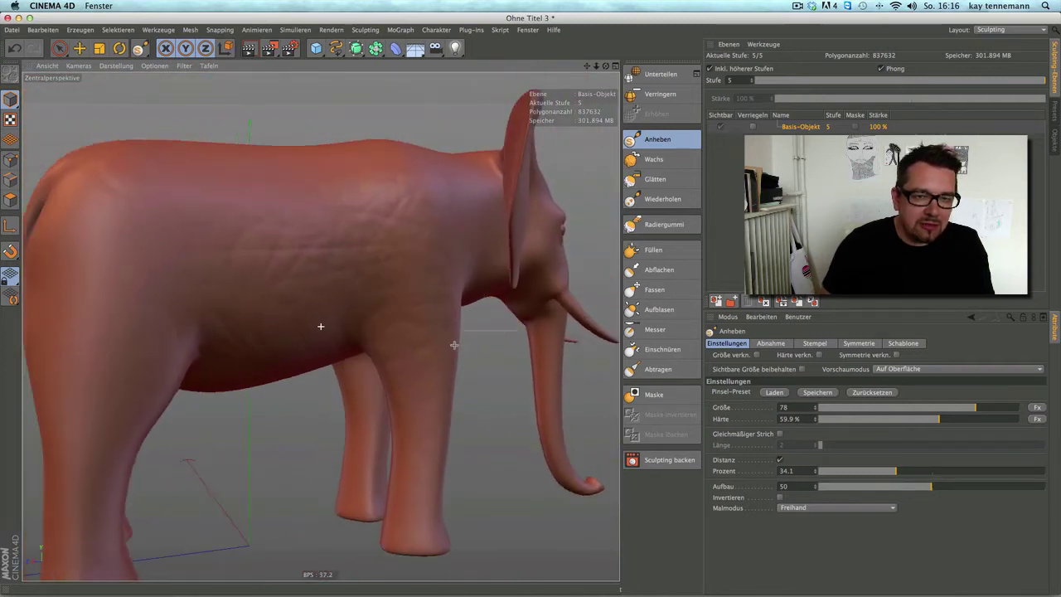
scroll(340, 352, "up", 3)
left_click(12, 50)
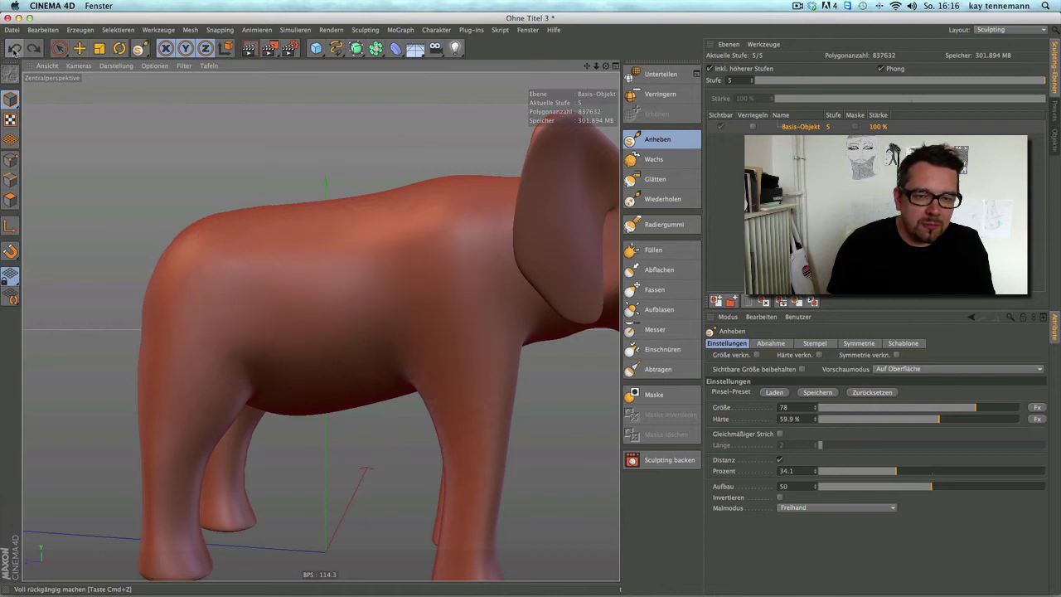
Set the Anheben brush size to 22 in the Einstellungen settings
left_click(900, 344)
left_click(728, 343)
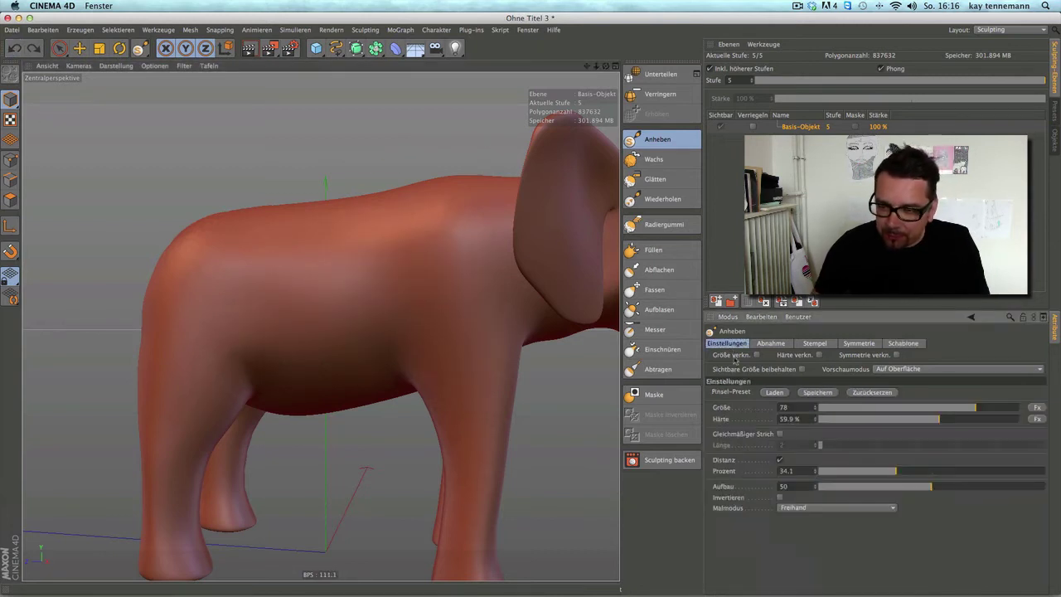
left_click(881, 407)
left_click_drag(862, 408, 860, 409)
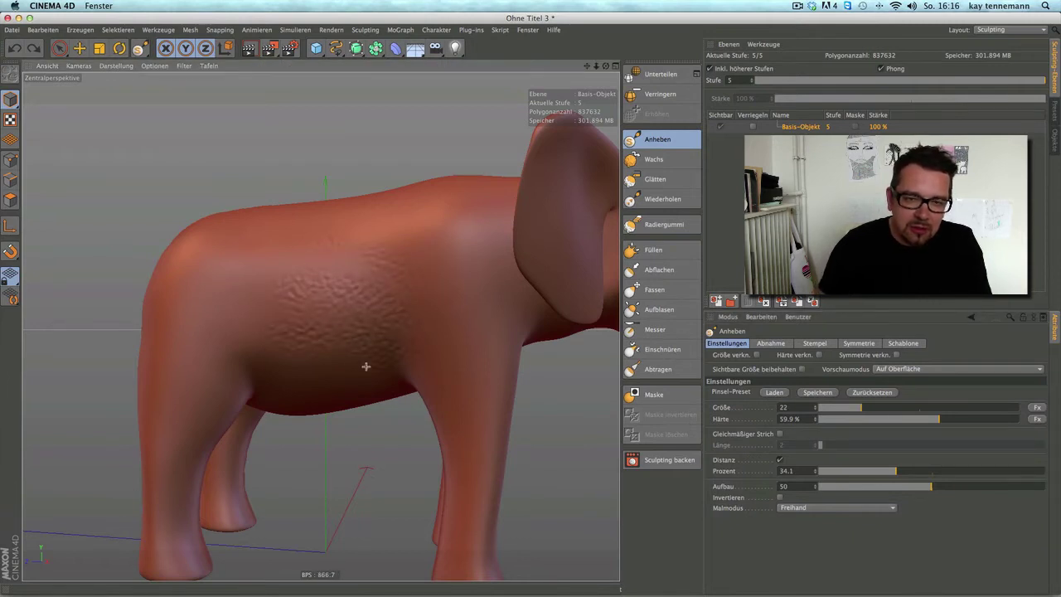
left_click_drag(481, 403, 482, 384, "alt")
Load the craters_02 stencil preset from the brush preset list
left_click(783, 393)
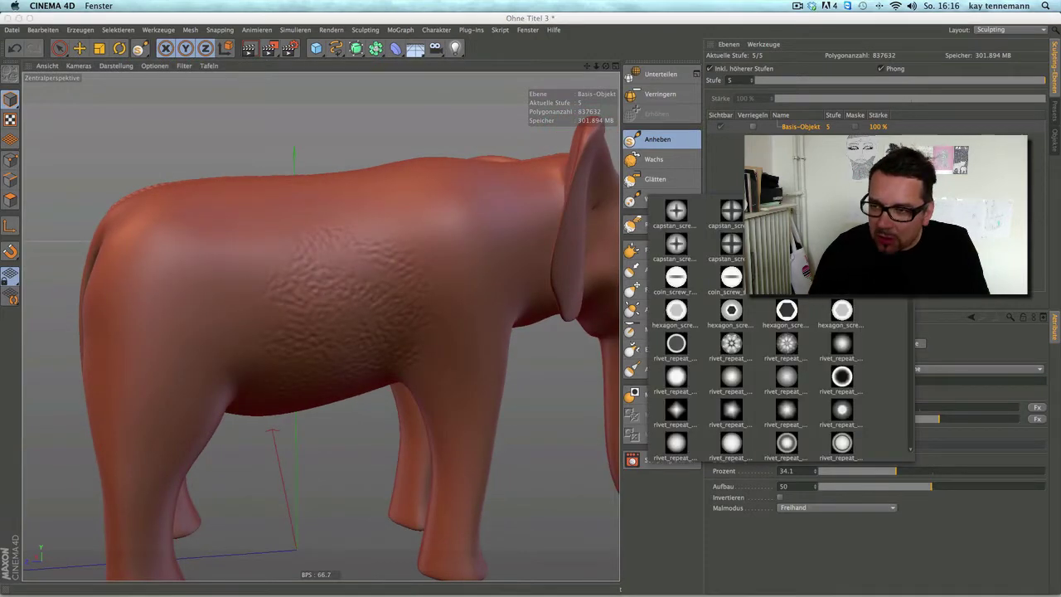
scroll(902, 304, "down", 5)
scroll(902, 304, "up", 2)
scroll(902, 301, "up", 3)
scroll(902, 300, "up", 3)
scroll(902, 300, "up", 3)
scroll(744, 319, "up", 2)
scroll(744, 319, "up", 2)
scroll(744, 319, "up", 2)
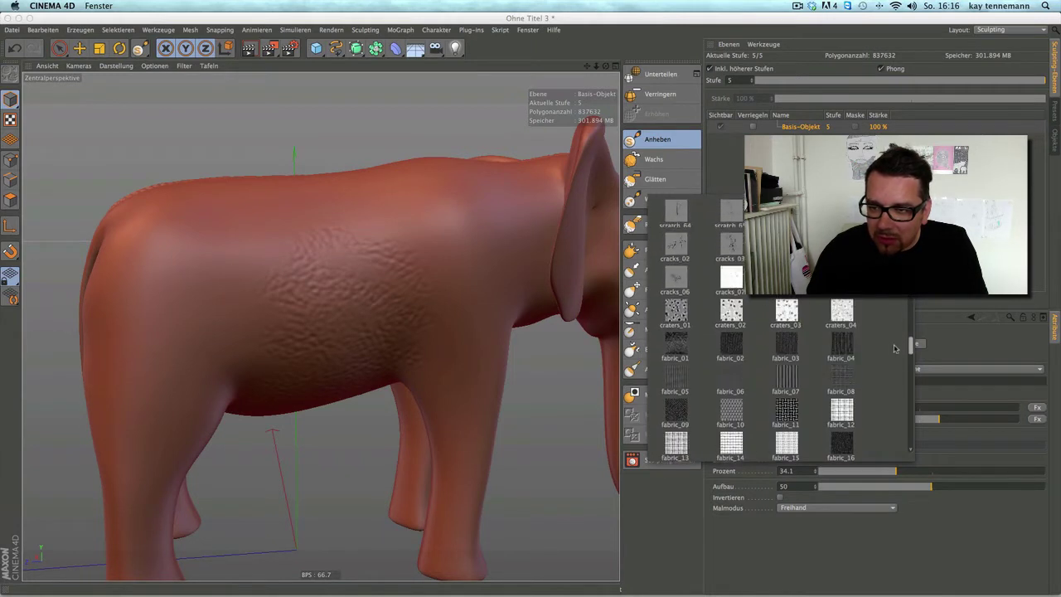
left_click(730, 312)
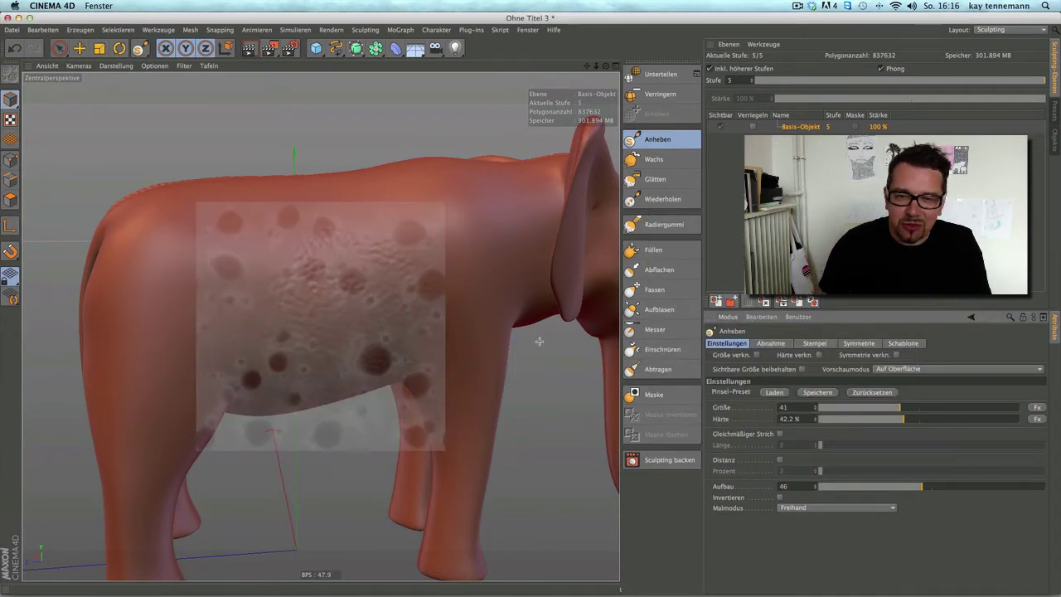
Shrink the crater stencil to 0.14 and sculpt dents across the elephant's side
left_click(897, 345)
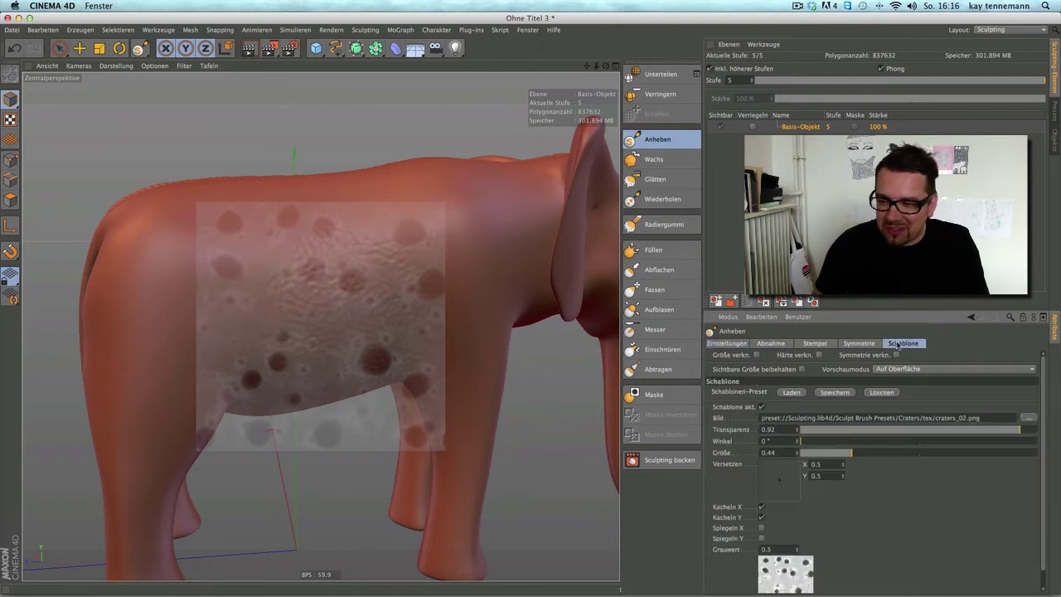
left_click_drag(829, 456, 818, 457)
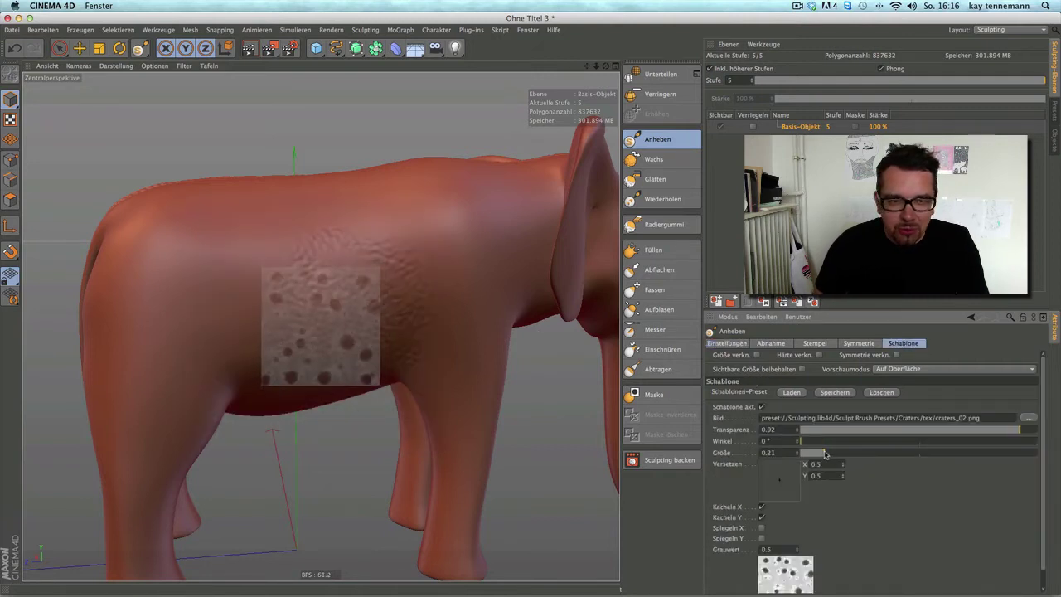
left_click_drag(817, 457, 814, 454)
mouse_move(154, 308)
left_mouse_down("alt")
mouse_move(255, 377)
mouse_move(354, 343)
mouse_move(232, 339)
left_mouse_up("alt")
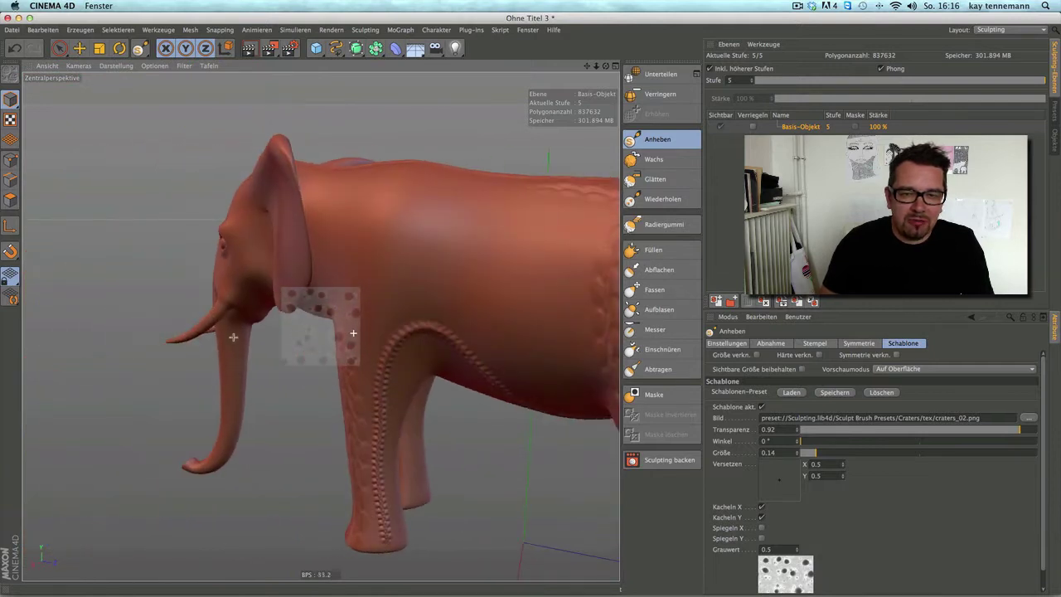
mouse_move(530, 352)
left_mouse_down()
mouse_move(489, 303)
mouse_move(389, 261)
mouse_move(406, 224)
mouse_move(525, 311)
mouse_move(572, 315)
mouse_move(468, 199)
mouse_move(332, 224)
mouse_move(354, 472)
mouse_move(562, 330)
mouse_move(431, 259)
left_mouse_up()
Add crater detail to the ear and return to the Einstellungen tab
scroll(561, 331, "down", 5)
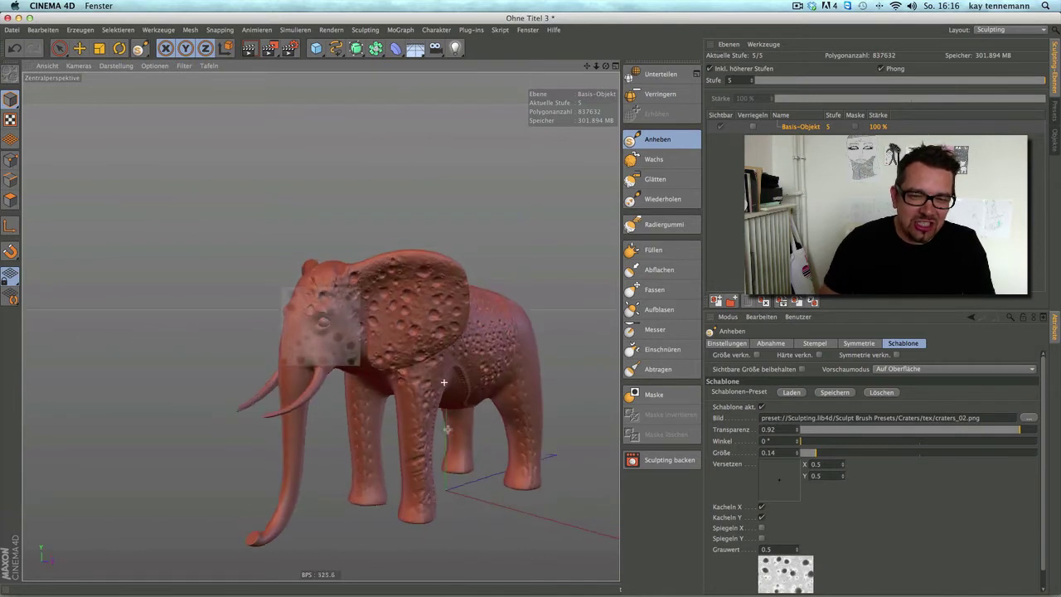
left_click_drag(485, 428, 332, 264, "alt")
scroll(329, 257, "up", 5)
left_click(329, 257)
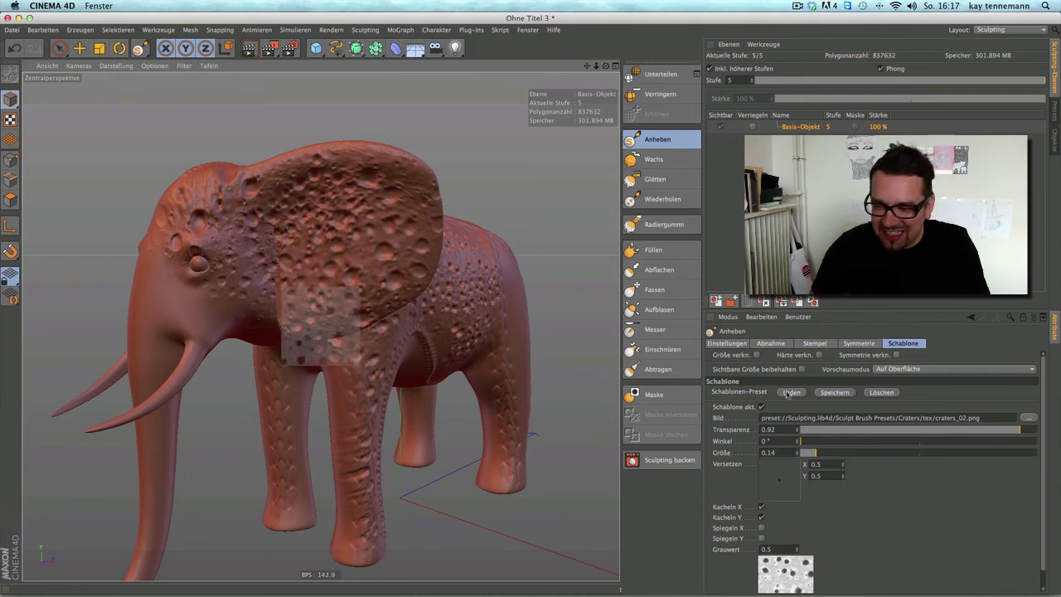
left_click(792, 392)
left_click(863, 519)
Load the elefant skin brush preset from the preset library
left_click(729, 343)
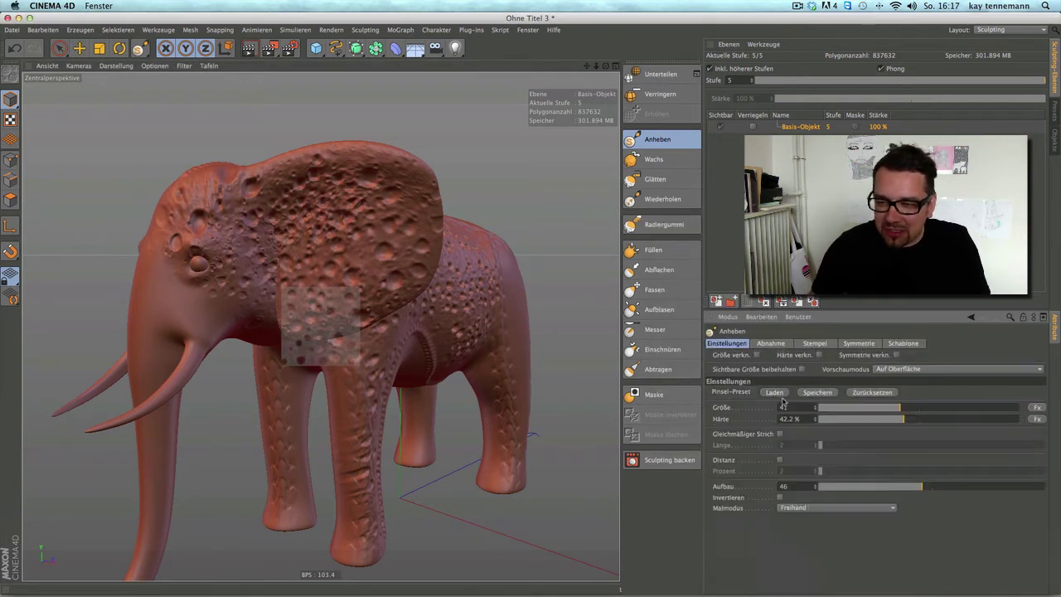
left_click(775, 396)
scroll(771, 331, "down", 5)
scroll(771, 331, "down", 5)
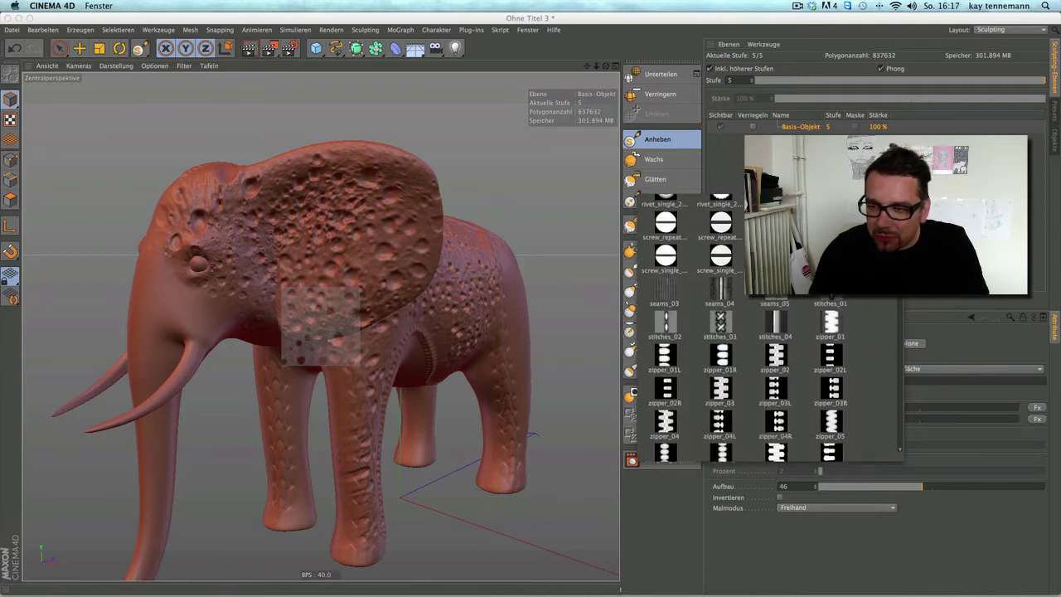
scroll(763, 332, "up", 2)
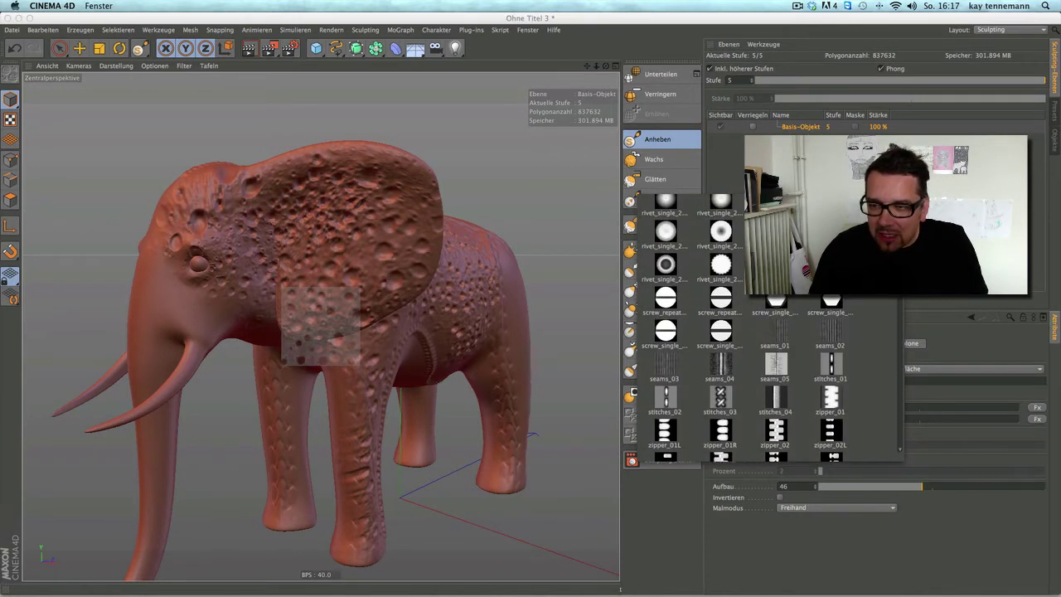
scroll(762, 331, "down", 5)
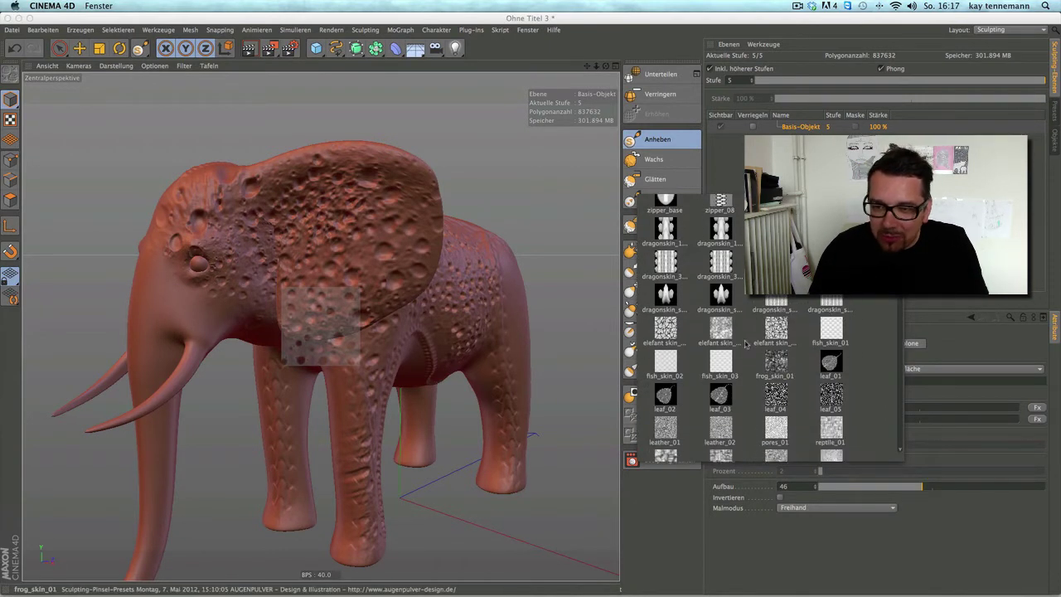
left_click(720, 336)
Set the brush size to 29 for fine skin texture on the head
mouse_move(332, 349)
left_mouse_down("alt")
mouse_move(267, 349)
mouse_move(433, 334)
mouse_move(504, 351)
mouse_move(410, 335)
left_mouse_up("alt")
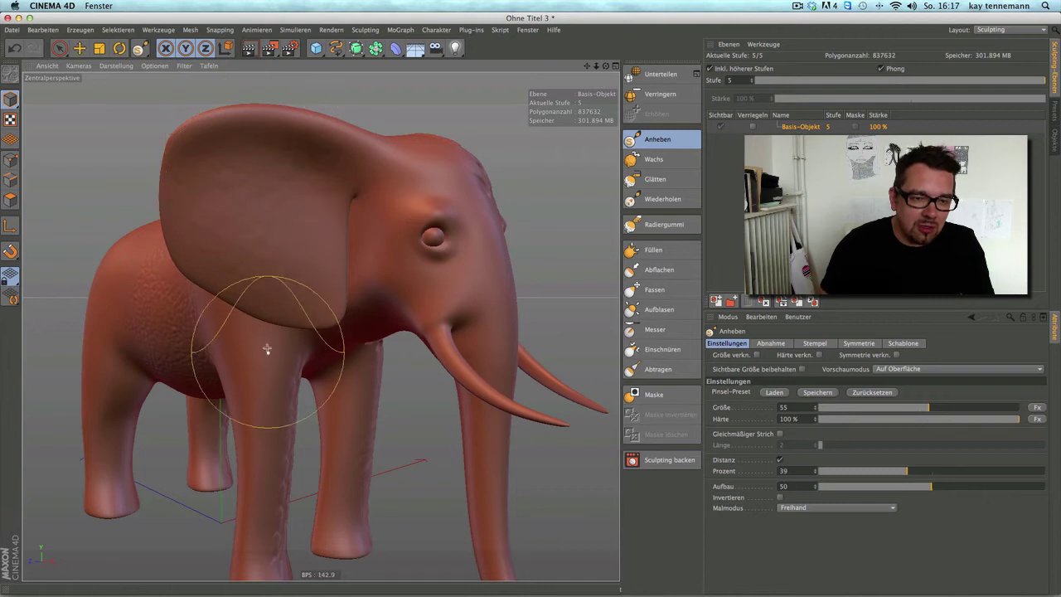
left_click(876, 408)
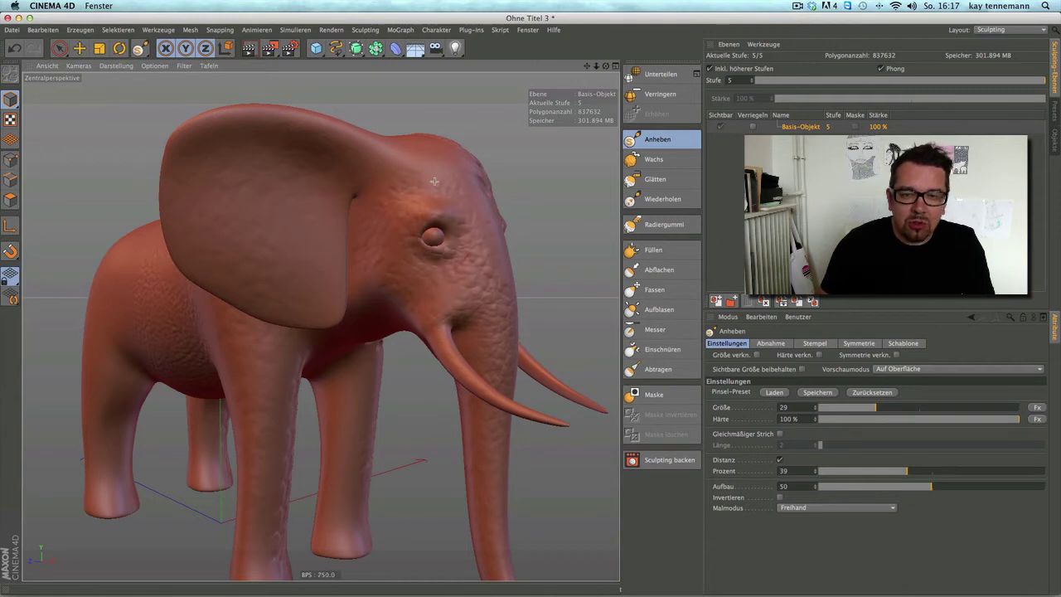
left_click_drag(517, 329, 320, 315, "alt")
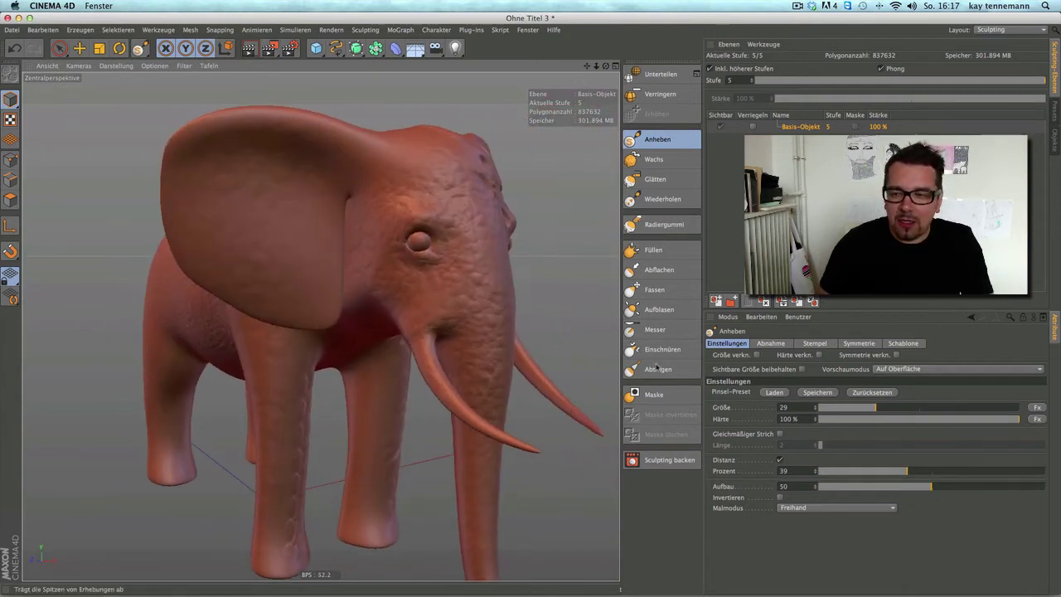
Browse the brush preset library down to the tech presets
left_click(774, 393)
scroll(763, 331, "down", 5)
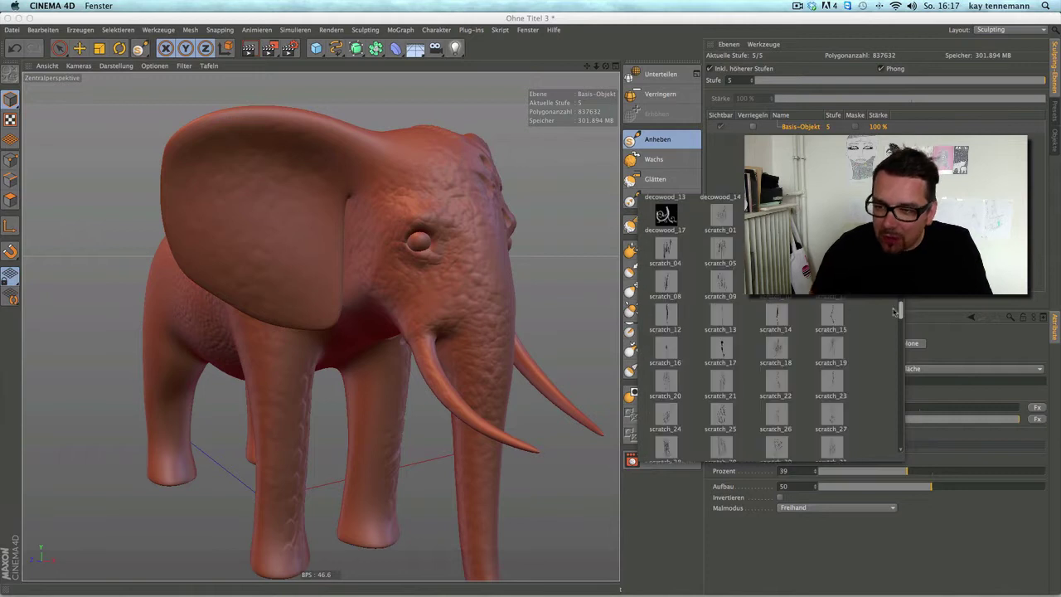
scroll(771, 327, "down", 3)
scroll(771, 327, "down", 3)
scroll(771, 328, "down", 2)
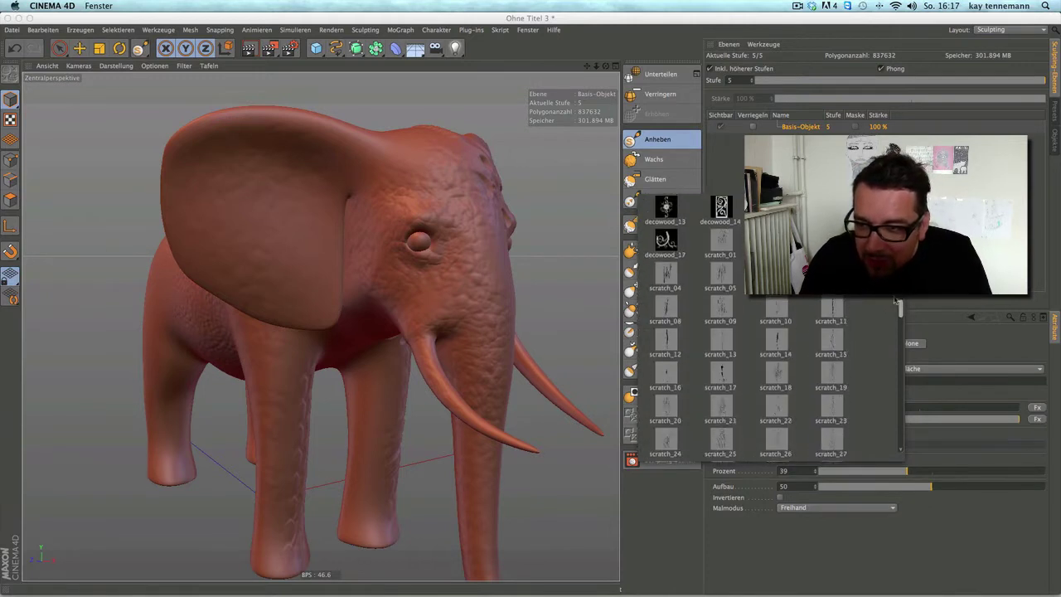
scroll(771, 328, "down", 3)
scroll(892, 365, "up", 3)
scroll(892, 365, "up", 3)
scroll(892, 364, "up", 2)
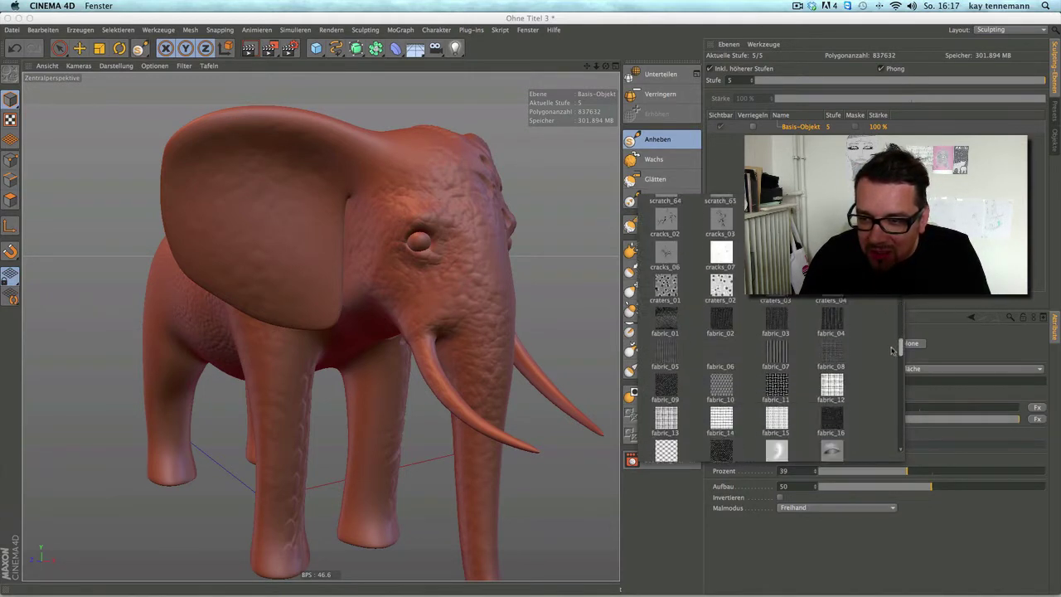
scroll(892, 365, "up", 2)
scroll(892, 367, "down", 3)
scroll(892, 373, "down", 3)
scroll(892, 382, "down", 3)
scroll(892, 386, "down", 3)
scroll(891, 398, "down", 3)
scroll(891, 415, "down", 3)
scroll(891, 431, "down", 3)
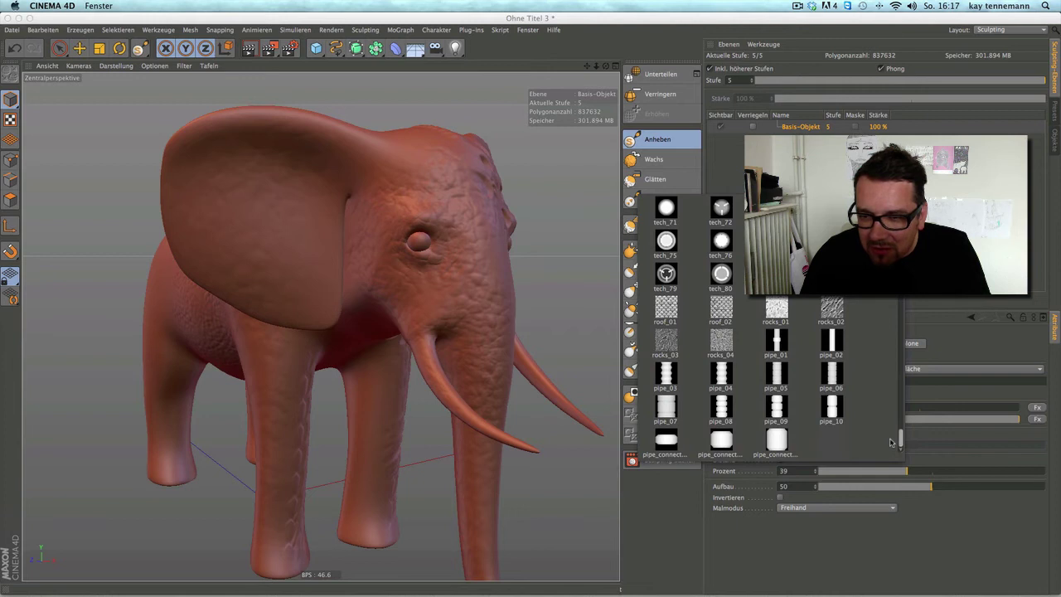
Load tech_49 and stamp a round screw-head imprint onto the ear
scroll(891, 440, "up", 3)
scroll(889, 431, "up", 3)
scroll(889, 425, "up", 2)
scroll(888, 423, "down", 1)
scroll(888, 423, "down", 1)
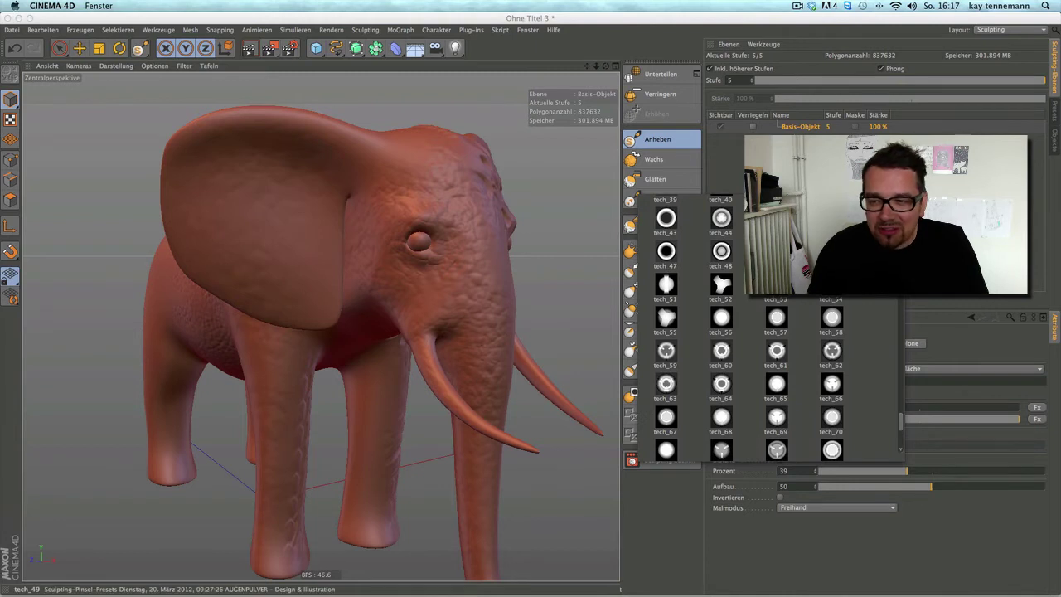
left_click(777, 251)
left_click_drag(292, 245, 400, 358)
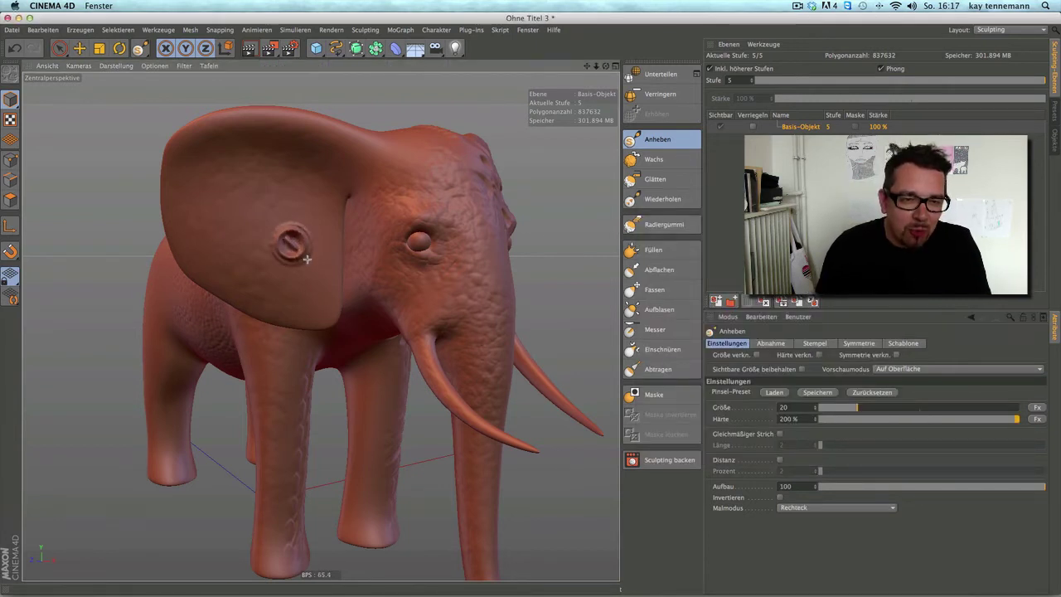
left_click(773, 392)
Load the dragonskin scale brush preset
scroll(763, 332, "down", 3)
scroll(763, 331, "down", 5)
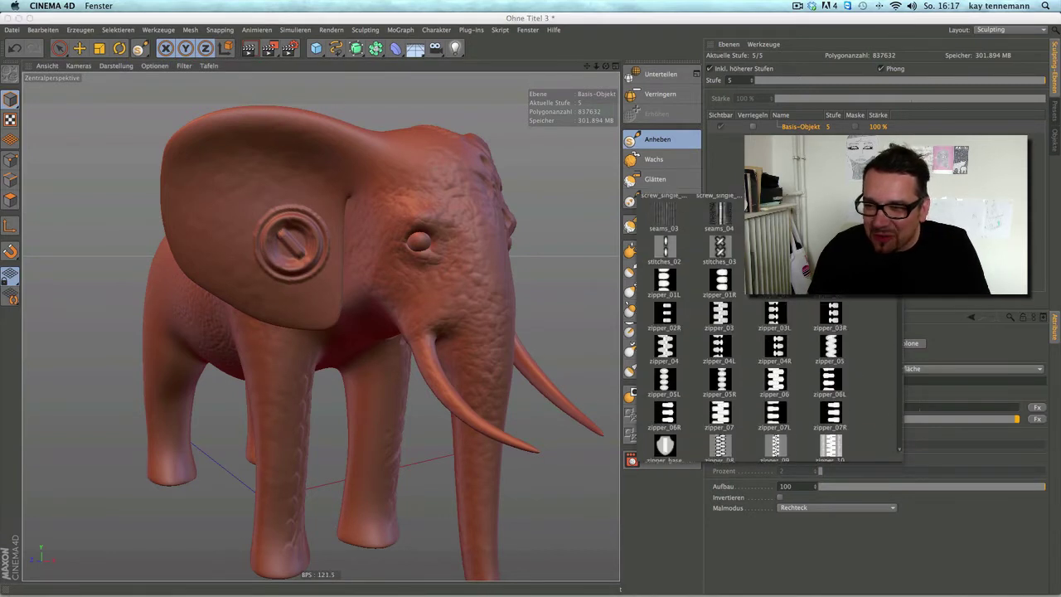
scroll(746, 332, "up", 5)
scroll(746, 331, "down", 5)
scroll(746, 332, "up", 3)
scroll(746, 331, "up", 3)
scroll(864, 328, "up", 5)
scroll(865, 329, "down", 2)
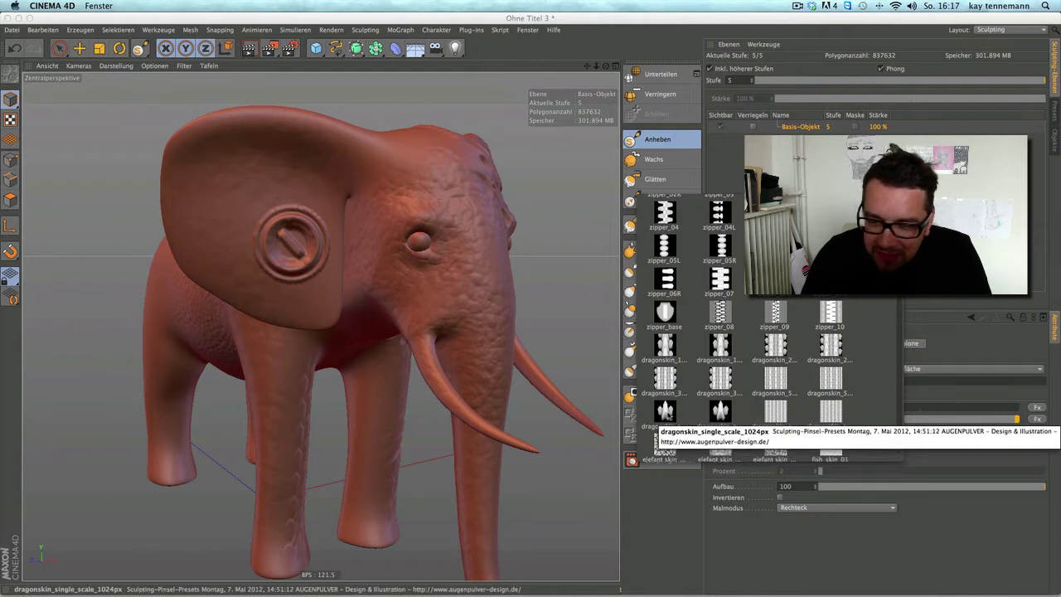
left_click(660, 418)
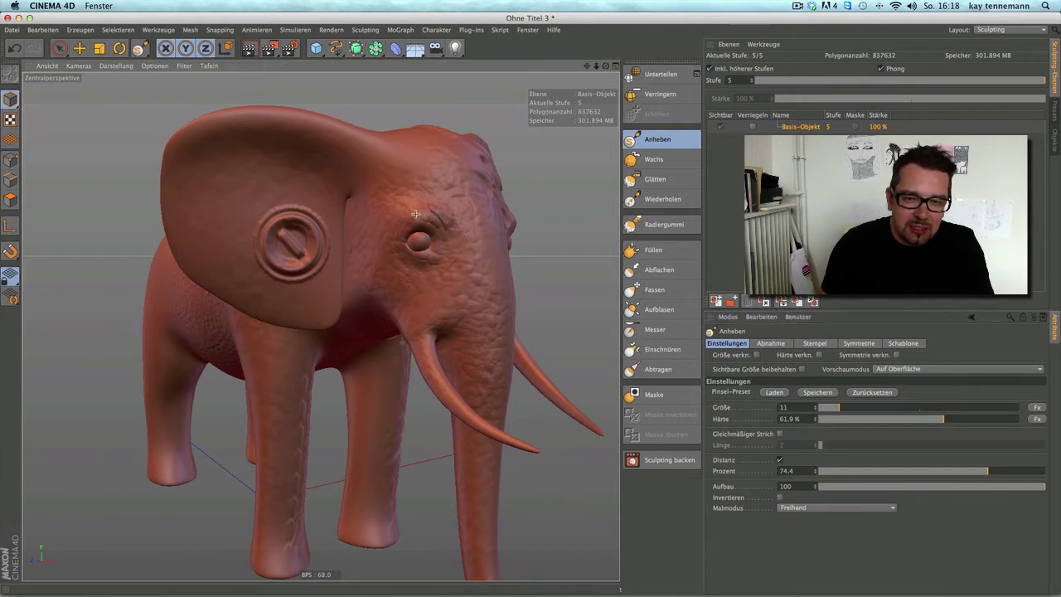
Paint scaly dragonskin texture along the head, ear top and down the trunk
left_click_drag(384, 160, 230, 114)
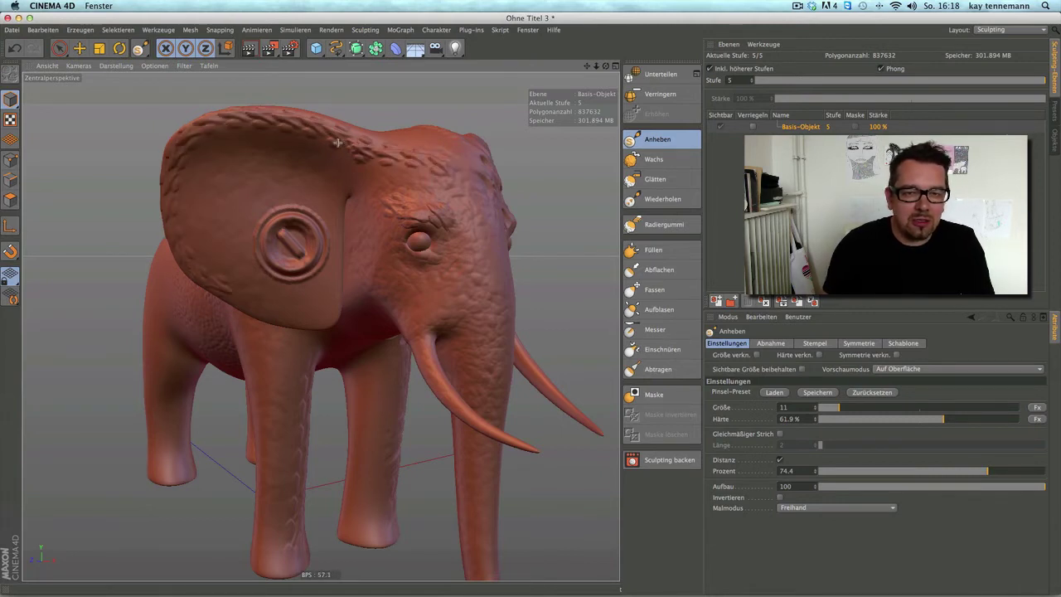
left_click_drag(484, 224, 469, 362)
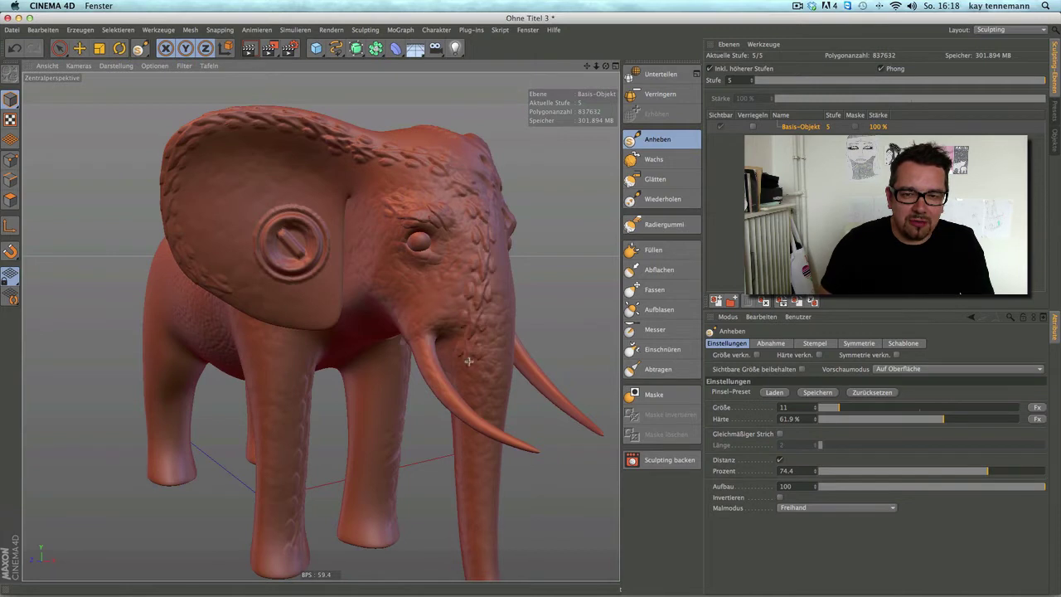
left_click(904, 343)
left_click(736, 344)
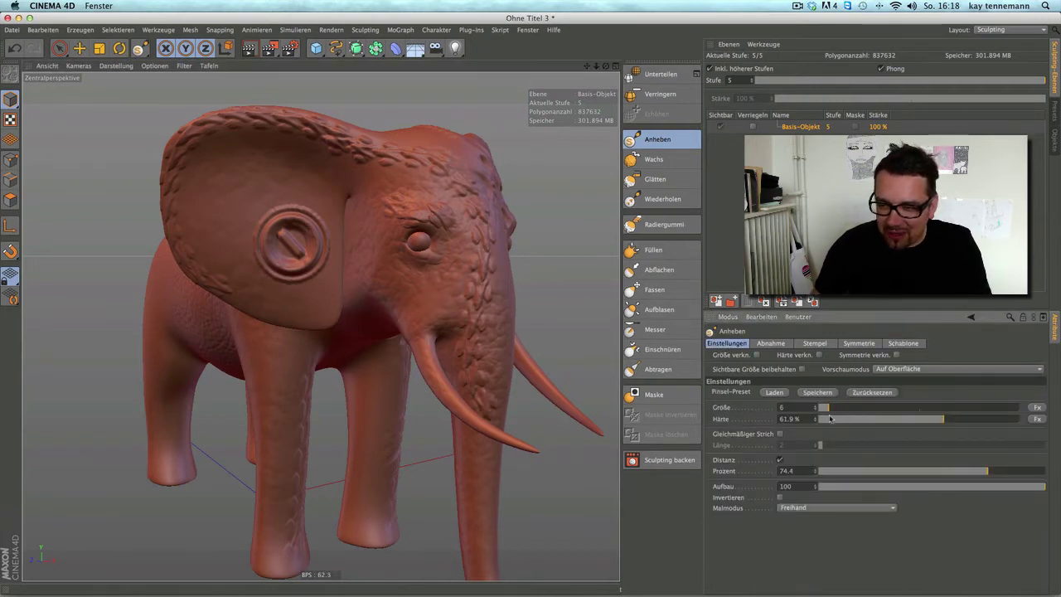
left_click_drag(580, 265, 323, 338, "alt")
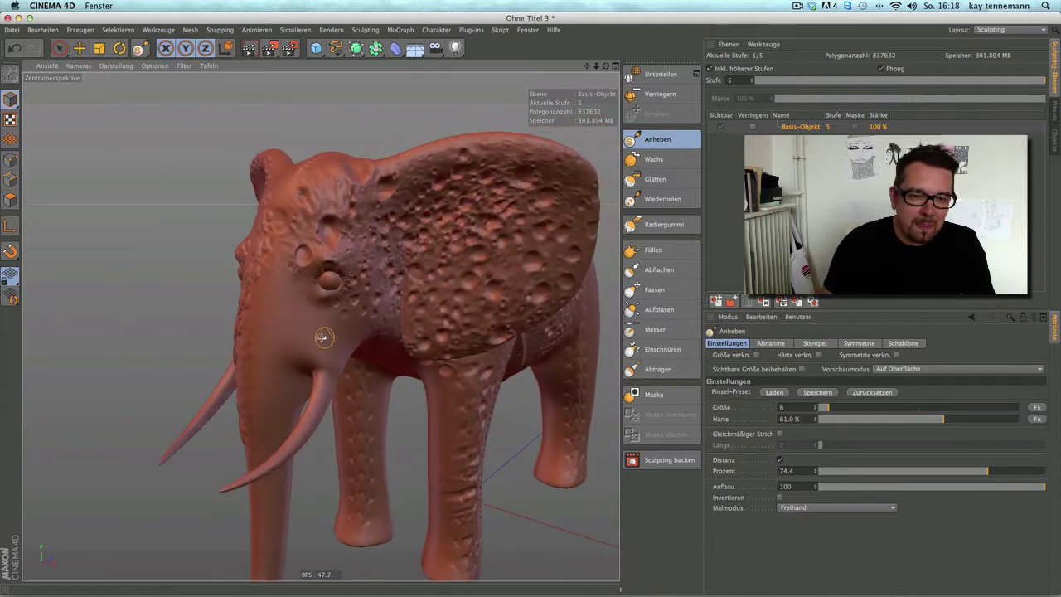
scroll(323, 337, "up", 2)
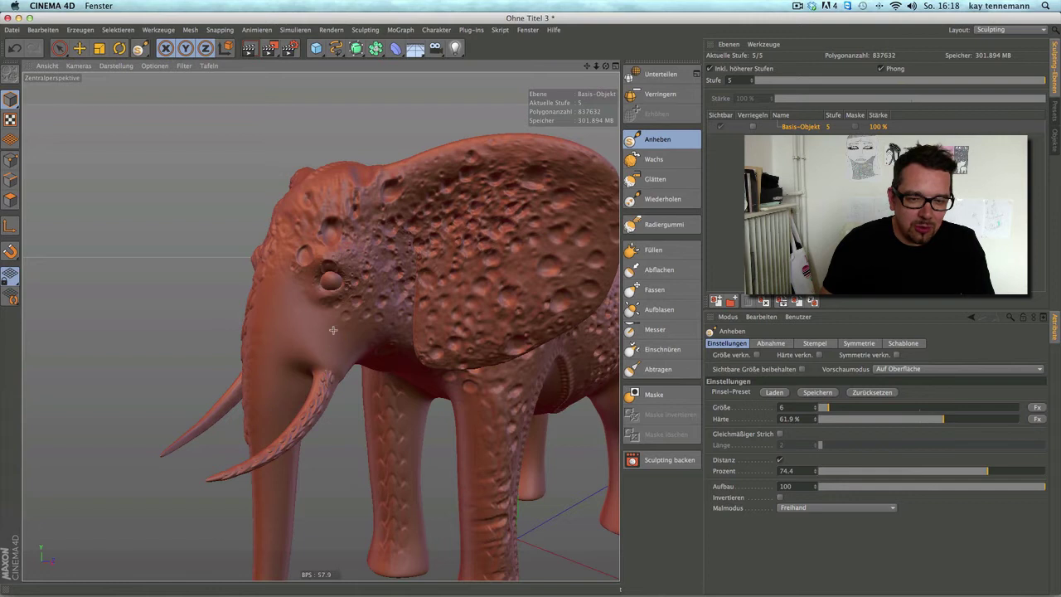
left_click_drag(360, 369, 568, 313, "alt")
Load the scratch_49 brush preset
left_click(774, 393)
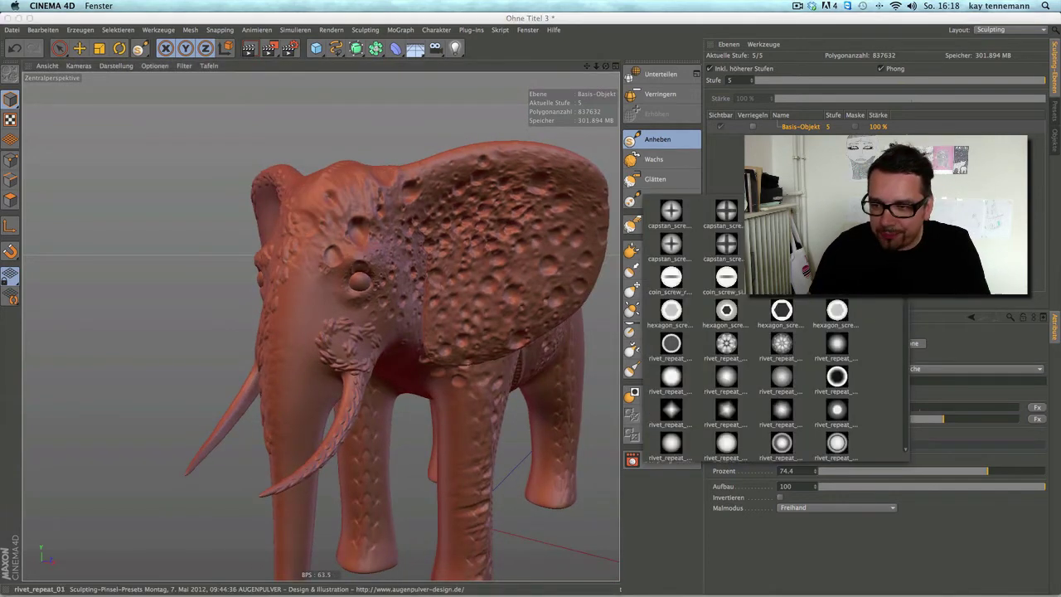
scroll(905, 302, "down", 5)
left_click_drag(906, 302, 899, 322)
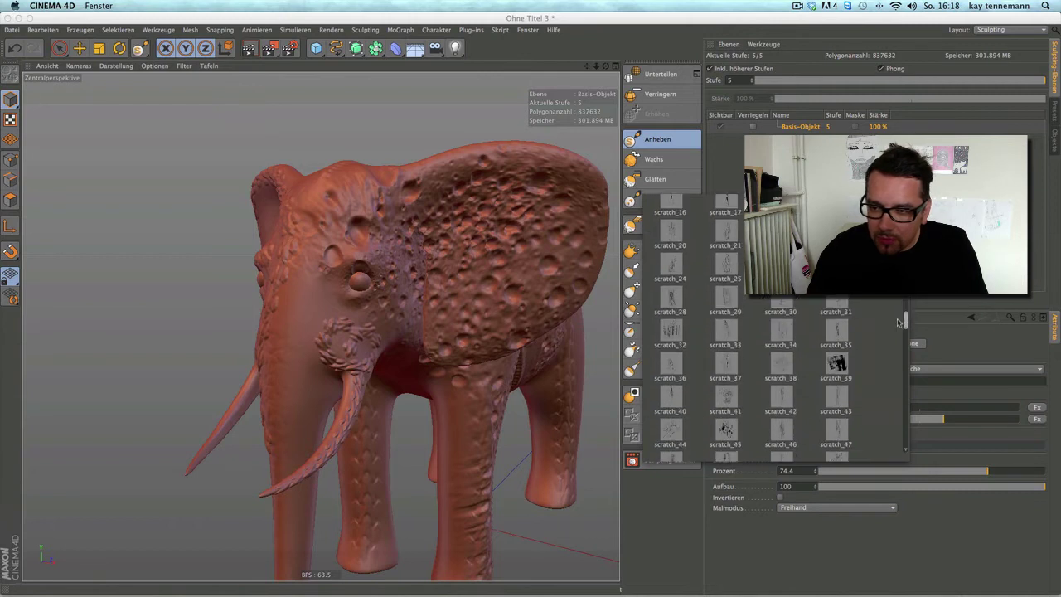
scroll(829, 356, "down", 4)
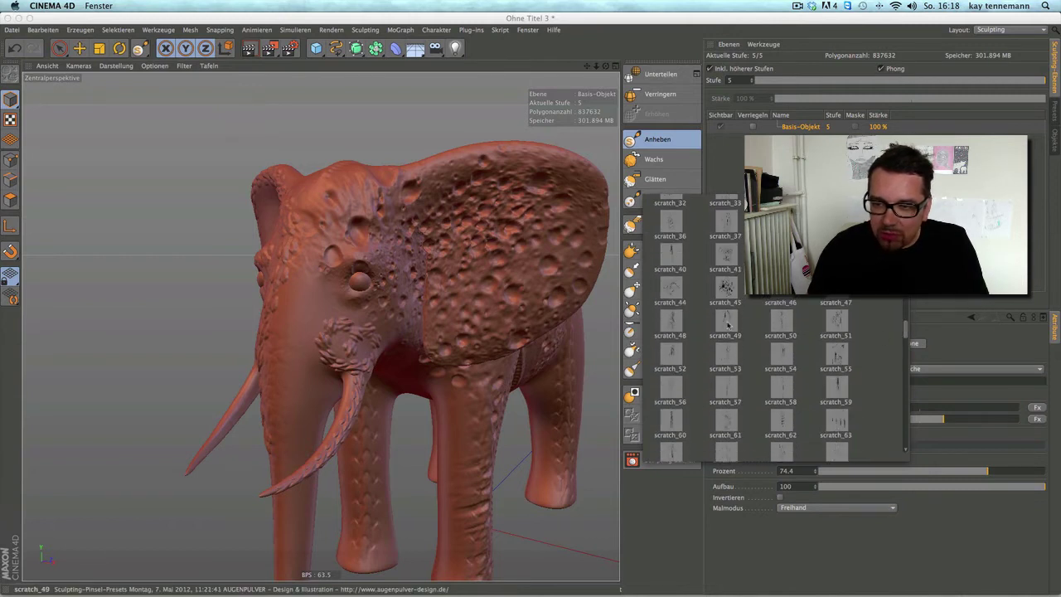
left_click(725, 321)
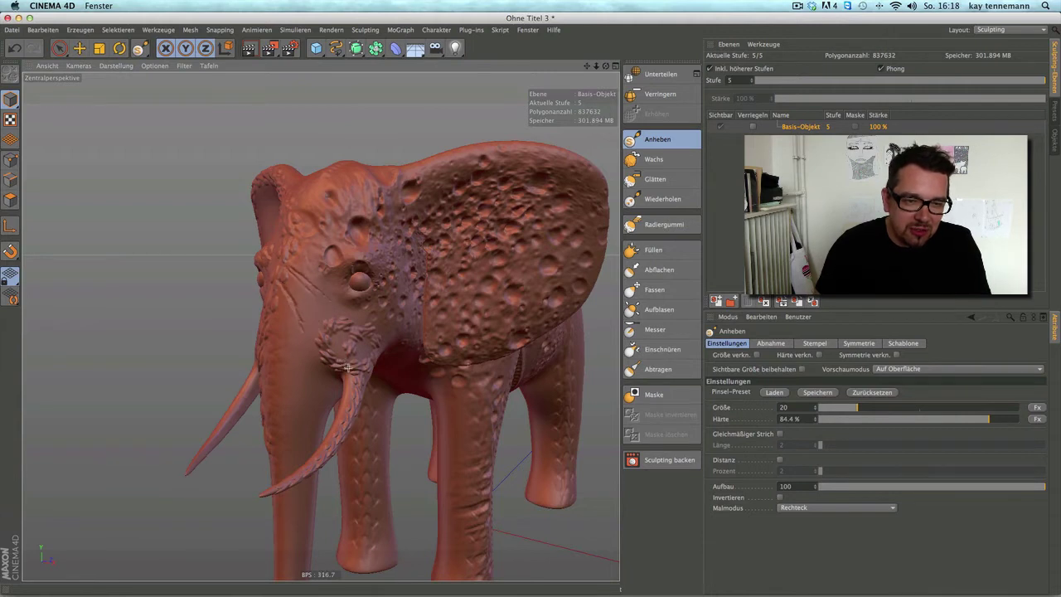
Load the tech_12 preset and stamp rectangular raised marks near the tail
left_click(776, 392)
left_click_drag(904, 203, 910, 390)
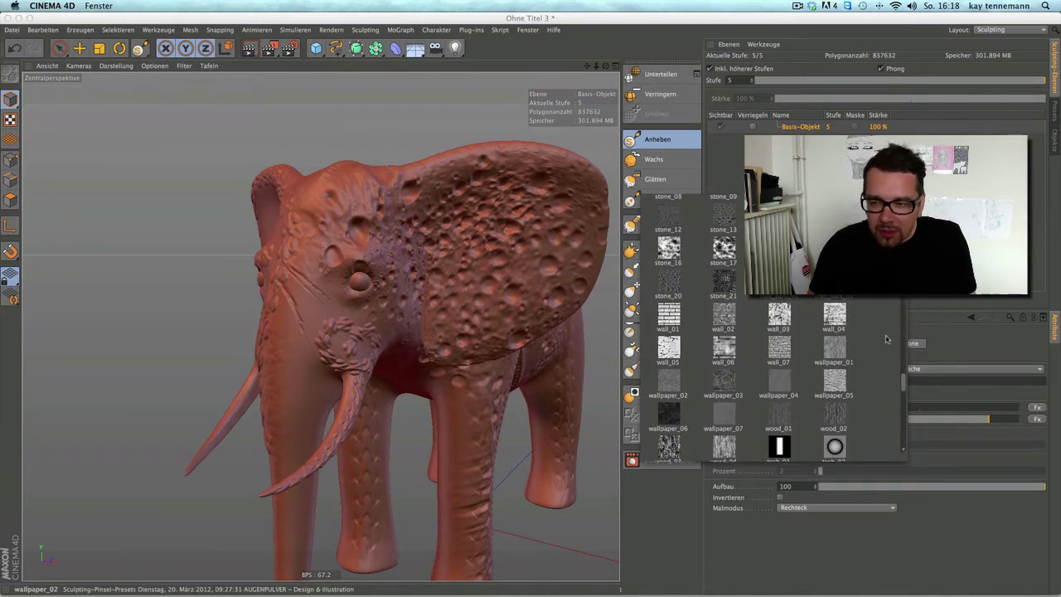
scroll(904, 386, "down", 1)
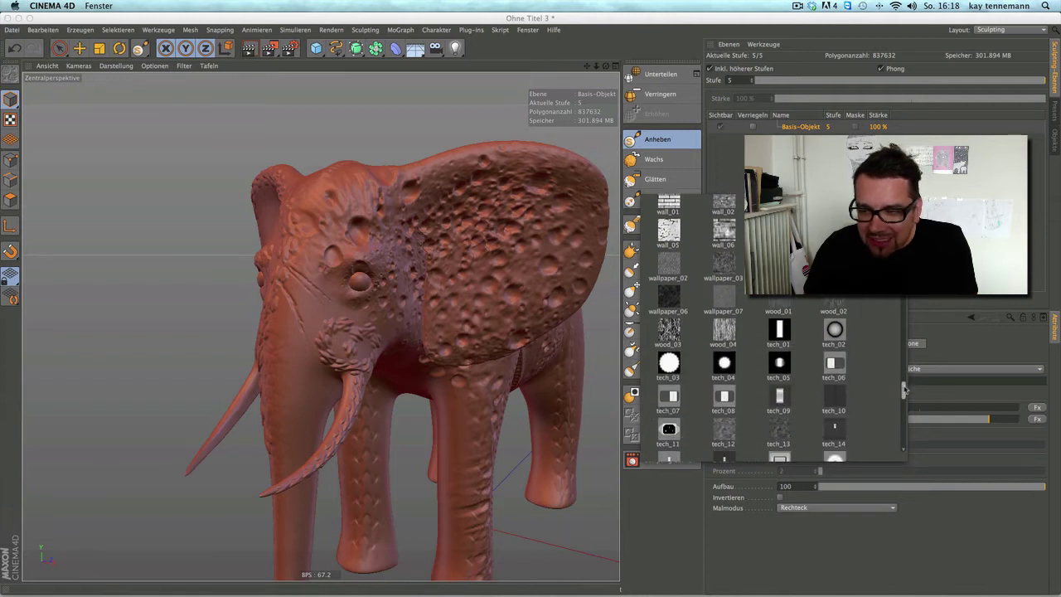
scroll(904, 387, "down", 2)
scroll(905, 388, "down", 2)
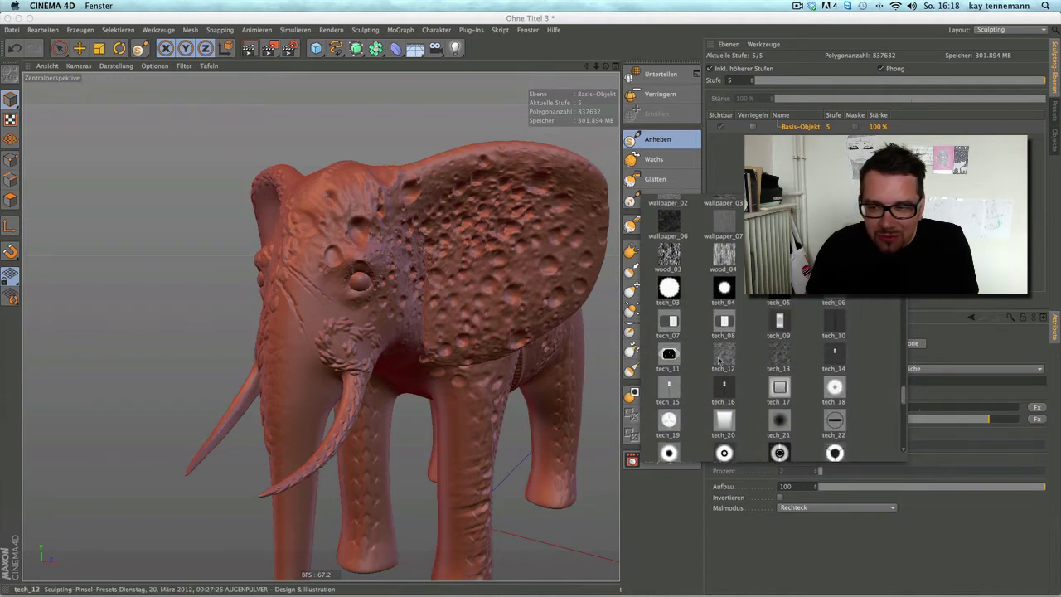
left_click(723, 357)
mouse_move(297, 352)
left_mouse_down("alt")
mouse_move(263, 390)
mouse_move(296, 364)
left_mouse_up("alt")
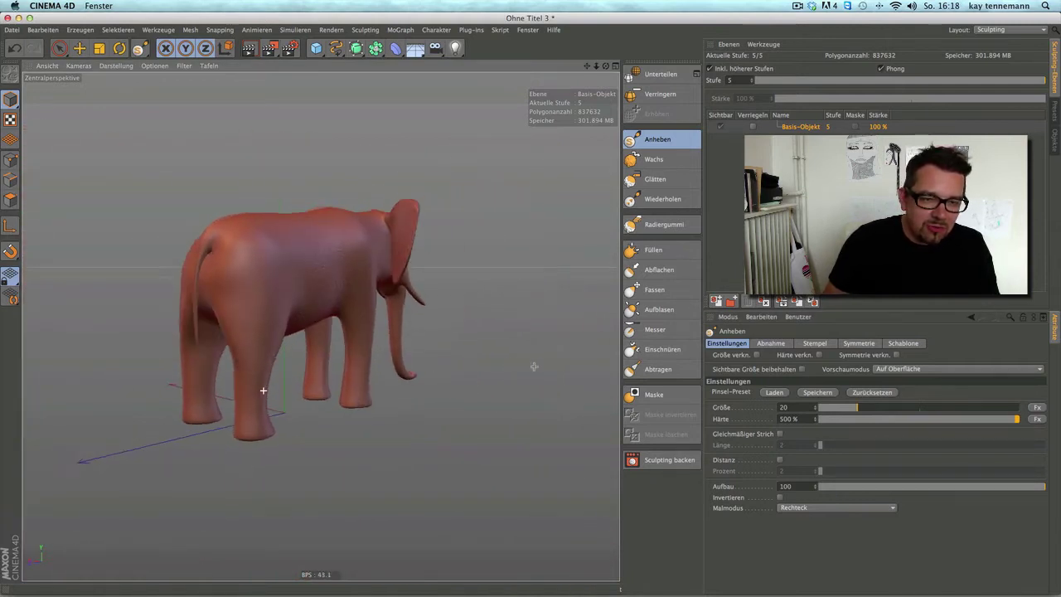
mouse_move(266, 284)
left_mouse_down()
mouse_move(265, 306)
mouse_move(257, 282)
mouse_move(211, 404)
left_mouse_up()
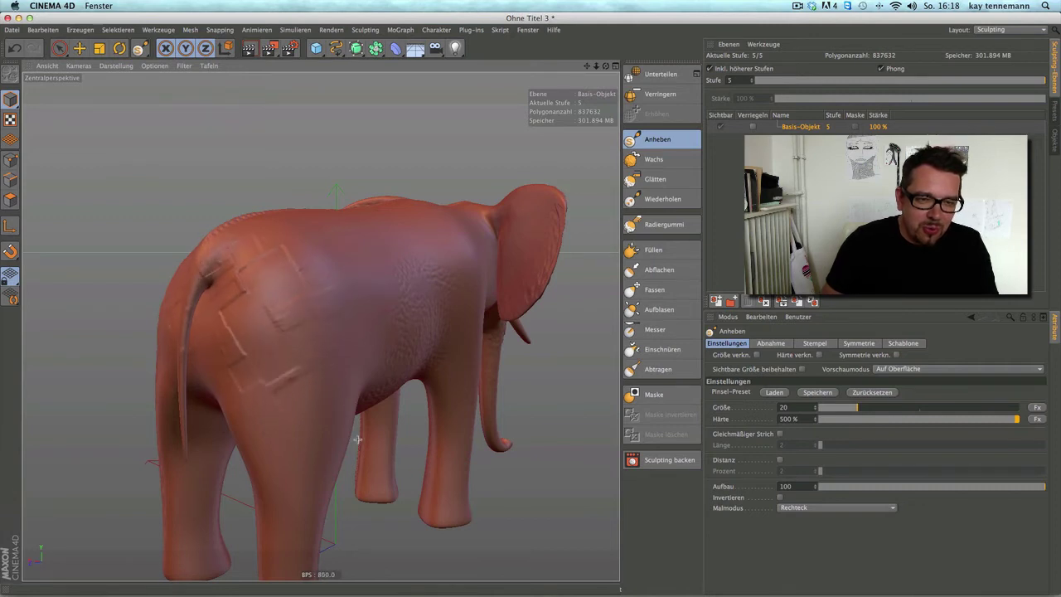
Load another stamp preset and stamp raised detail onto the elephant's flank
left_click_drag(499, 379, 164, 304, "alt")
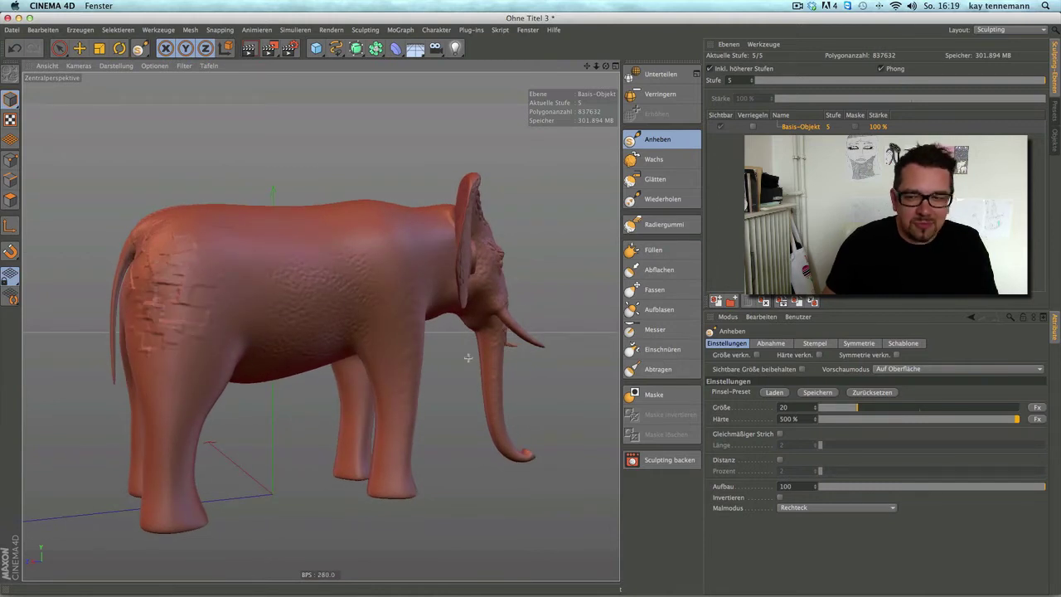
left_click(775, 392)
left_click_drag(905, 448, 915, 358)
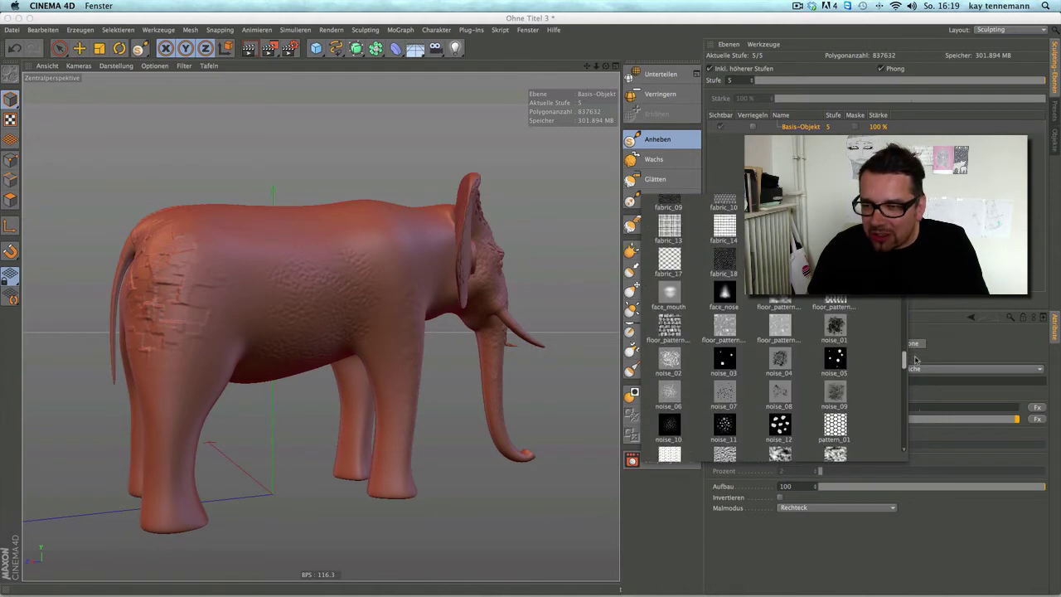
left_click(182, 284)
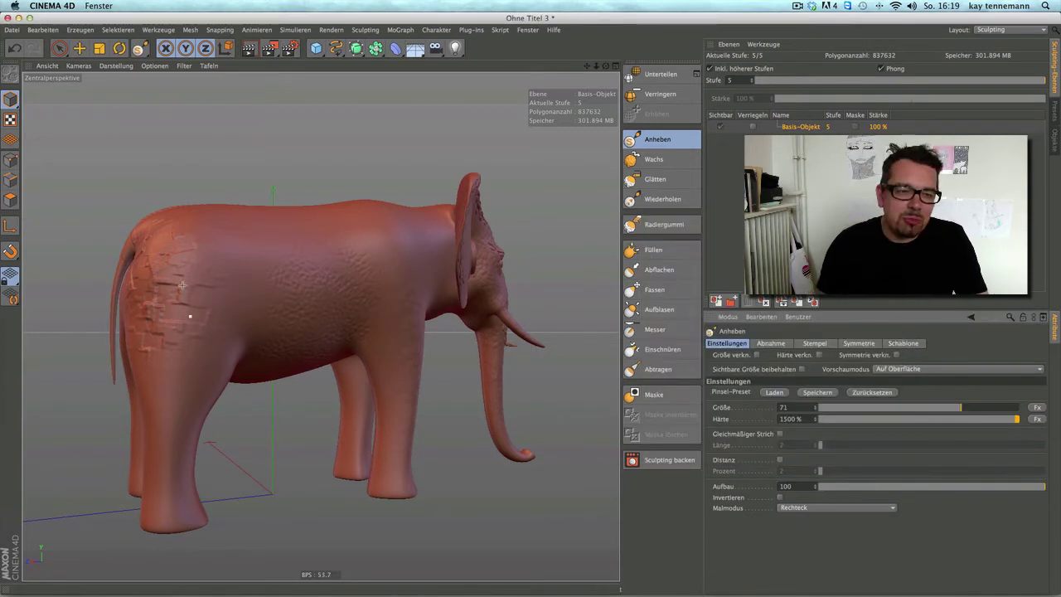
mouse_move(240, 251)
left_mouse_down()
mouse_move(227, 296)
mouse_move(260, 296)
left_mouse_up()
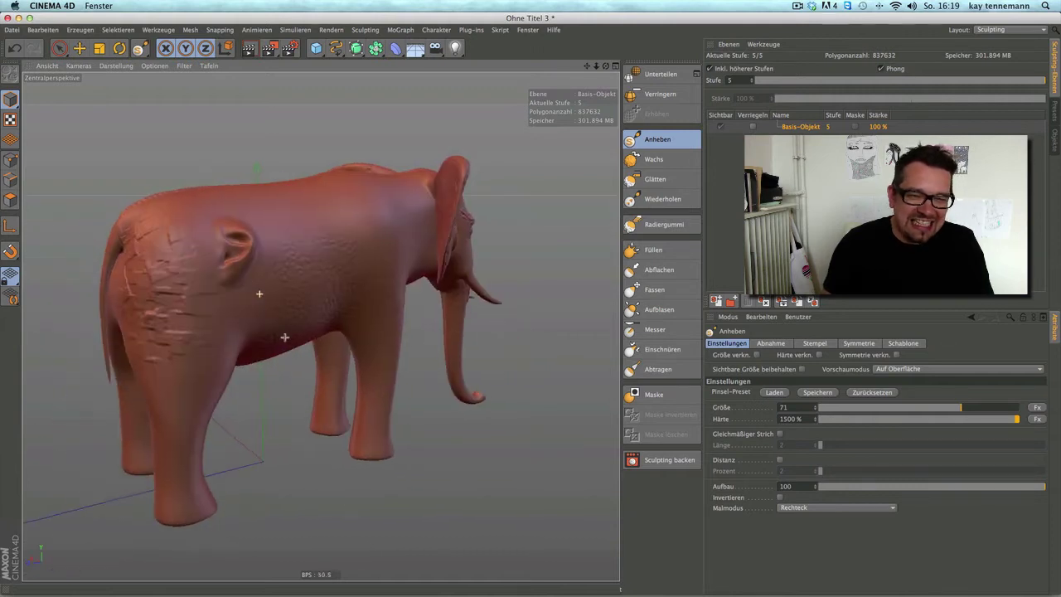
Load the snake_skin_03 brush preset from the preset list
left_click(774, 392)
scroll(789, 389, "down", 3)
scroll(790, 390, "down", 5)
scroll(789, 390, "down", 5)
scroll(790, 390, "down", 2)
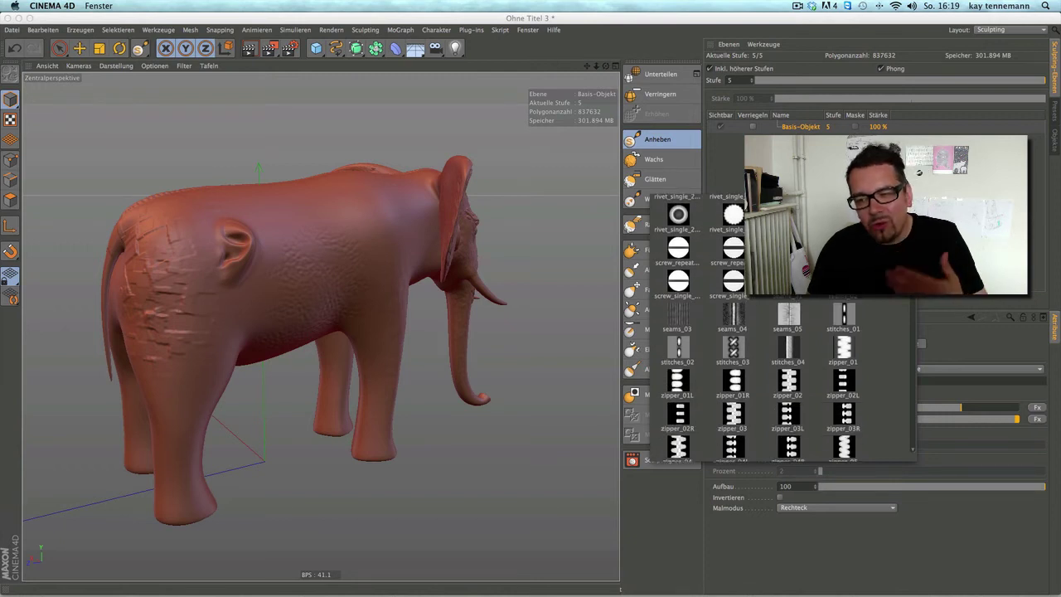
scroll(790, 389, "down", 2)
scroll(790, 390, "down", 2)
scroll(789, 390, "down", 3)
scroll(789, 390, "down", 3)
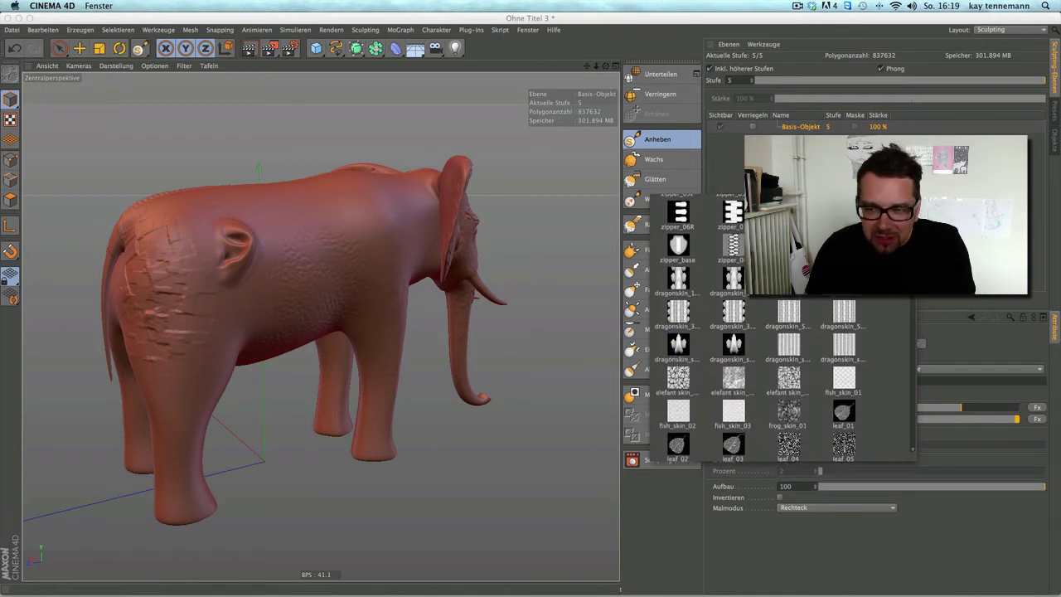
scroll(784, 332, "down", 3)
scroll(784, 305, "down", 2)
scroll(783, 305, "down", 2)
scroll(783, 305, "down", 2)
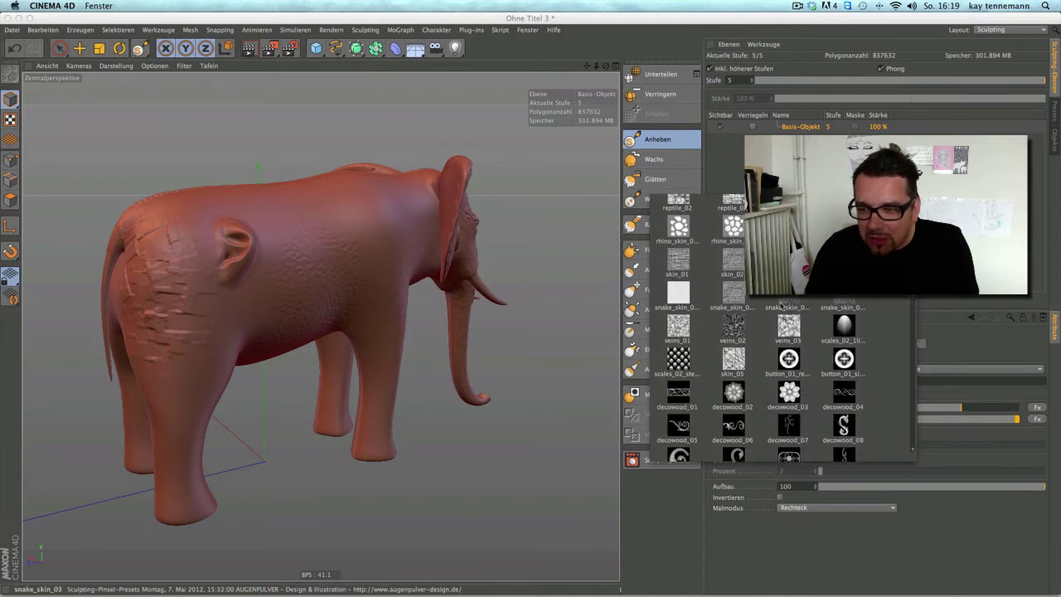
left_click(784, 305)
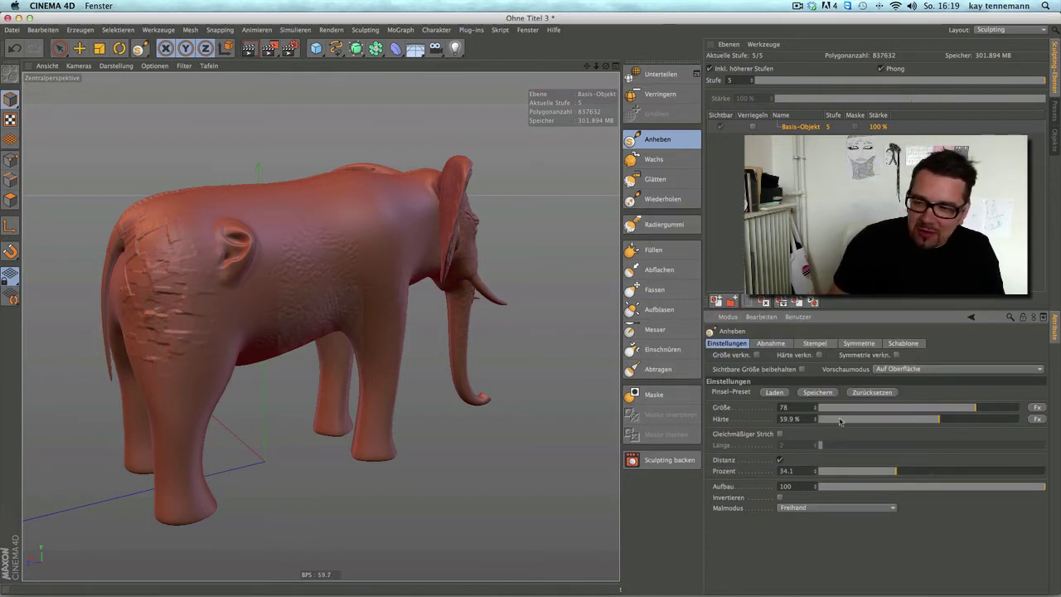
Set brush size to 27 and paint snake-skin scales on the hind leg
left_click(875, 409)
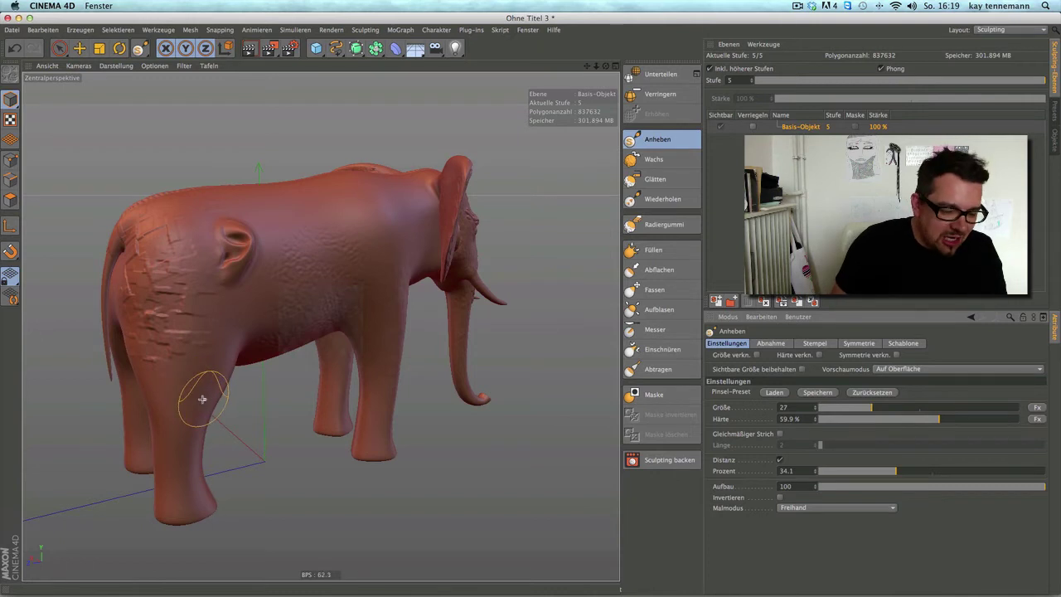
scroll(200, 399, "up", 3)
scroll(201, 399, "up", 2)
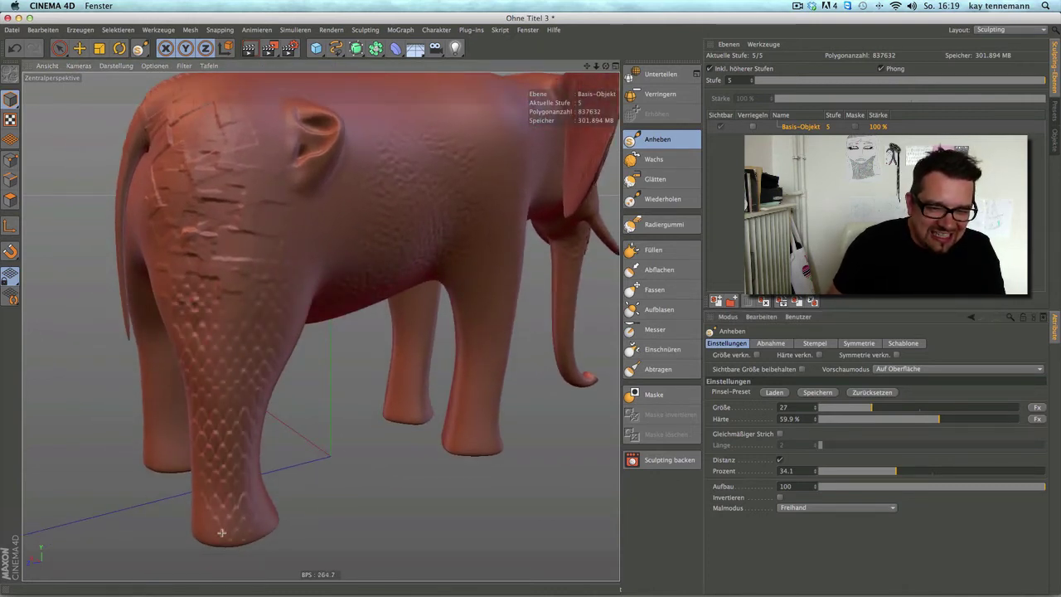
left_click_drag(222, 533, 382, 456)
left_click(903, 342)
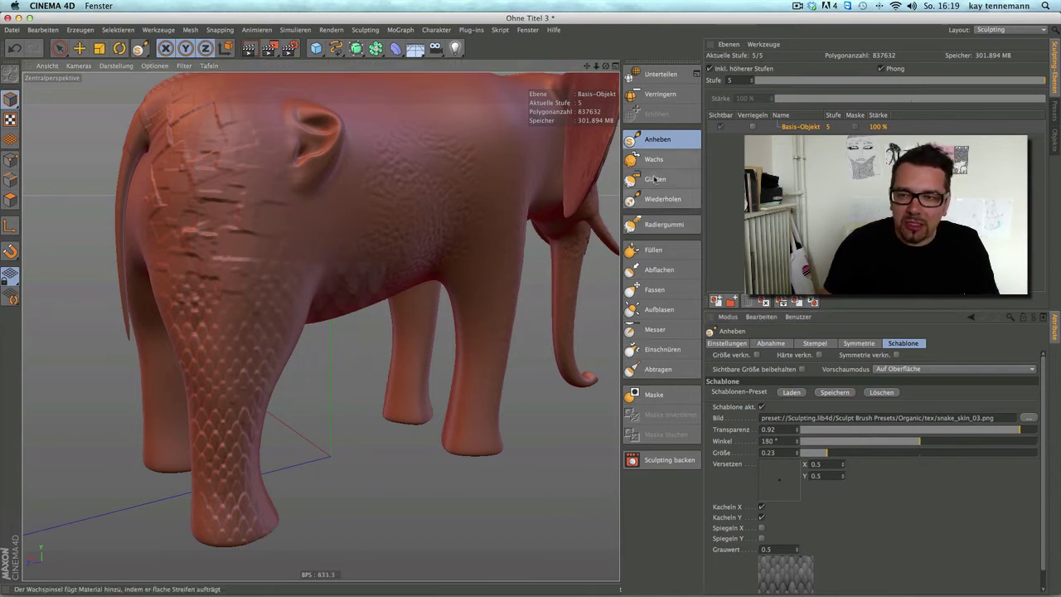
Paint snake scales onto the elephant's front leg with the Anheben brush, then zoom out
left_click(663, 223)
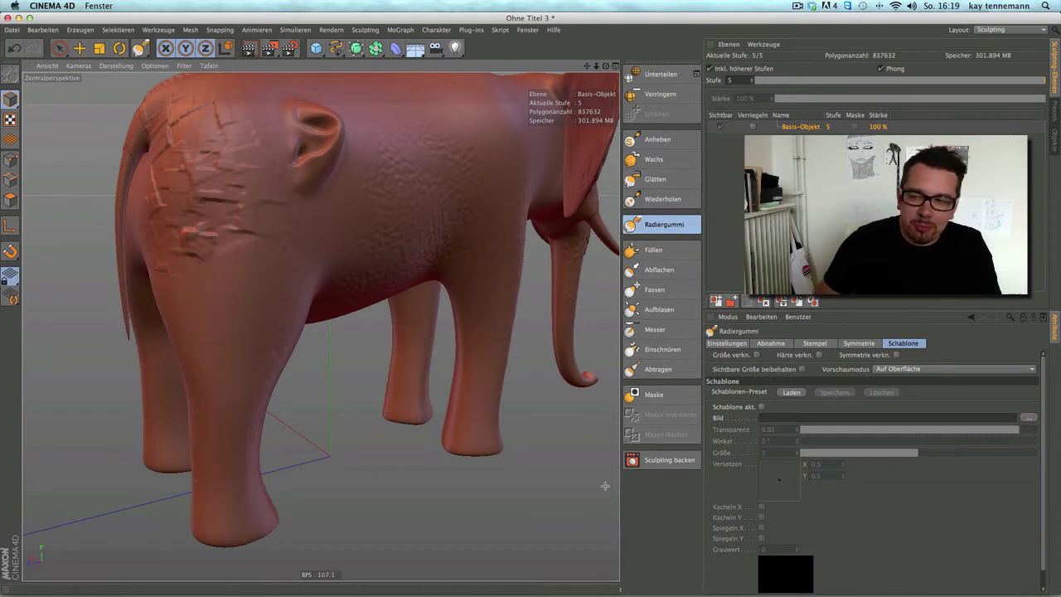
left_click(653, 203)
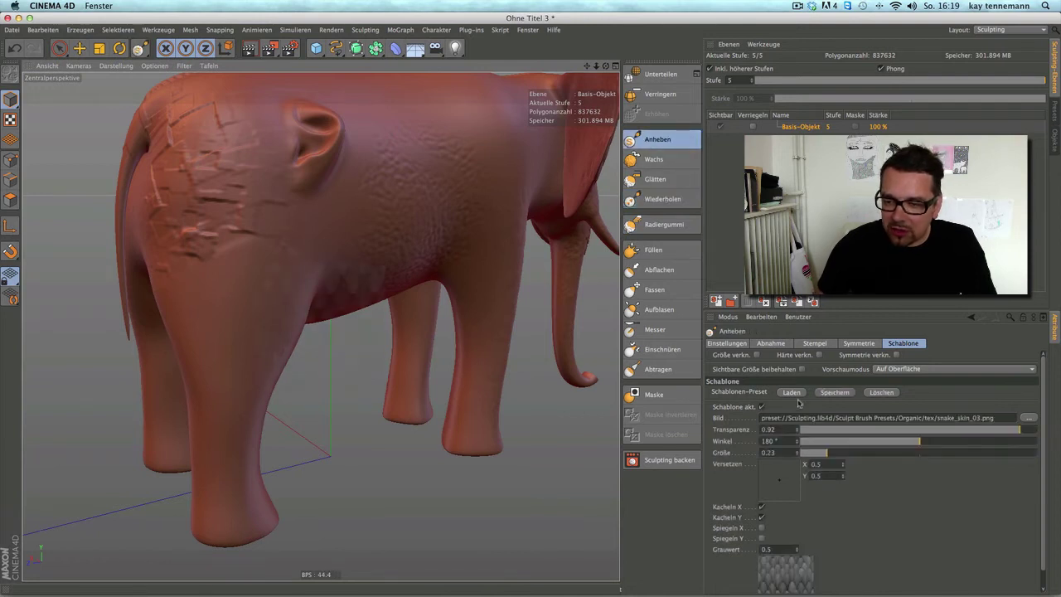
left_click_drag(209, 462, 171, 268)
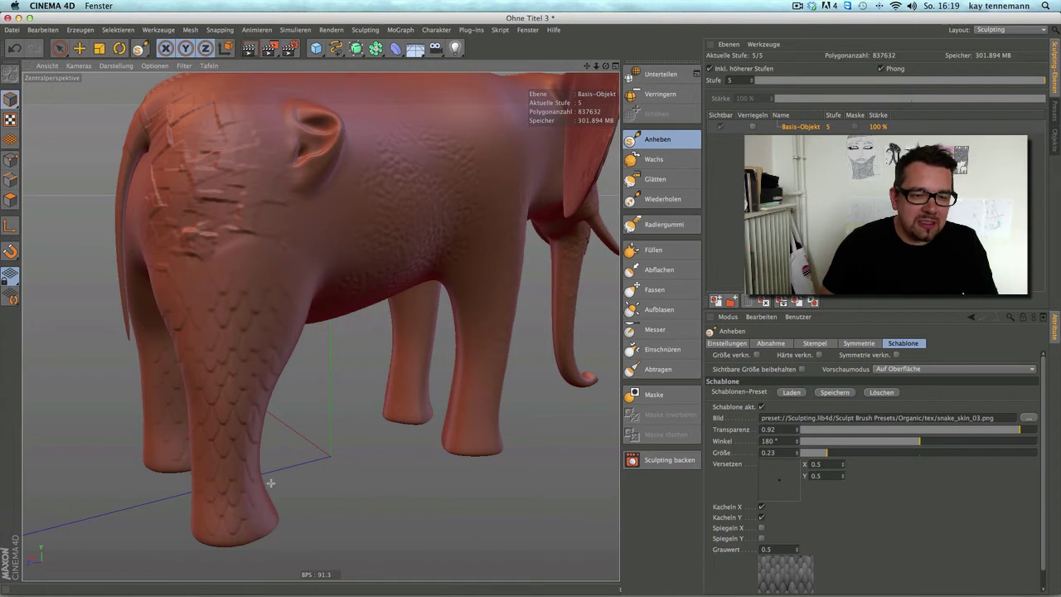
mouse_move(261, 379)
left_mouse_down()
mouse_move(224, 295)
mouse_move(292, 402)
left_mouse_up()
scroll(337, 510, "down", 5)
mouse_move(502, 384)
left_mouse_down("alt")
mouse_move(403, 348)
mouse_move(239, 354)
mouse_move(412, 303)
mouse_move(390, 299)
mouse_move(498, 311)
mouse_move(408, 306)
left_mouse_up("alt")
scroll(408, 306, "down", 3)
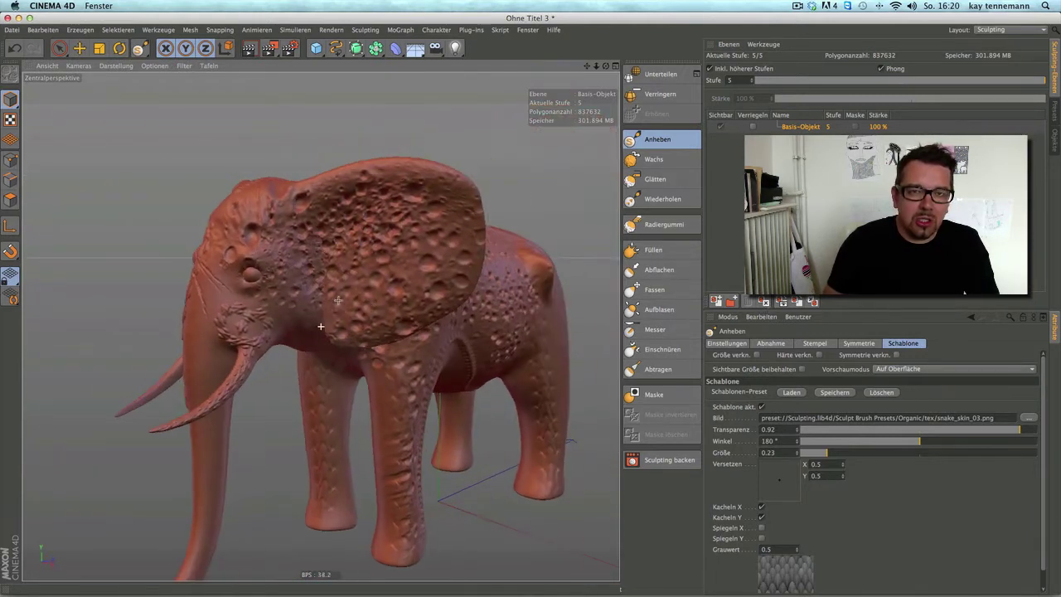
Switch to the gi02.c4d monster document and orbit it to a front-left view
left_click(528, 30)
left_click(558, 306)
mouse_move(557, 315)
left_mouse_down("alt")
mouse_move(334, 324)
mouse_move(398, 312)
left_mouse_up("alt")
scroll(321, 326, "up", 3)
mouse_move(321, 325)
left_mouse_down("alt")
mouse_move(234, 355)
mouse_move(417, 339)
left_mouse_up("alt")
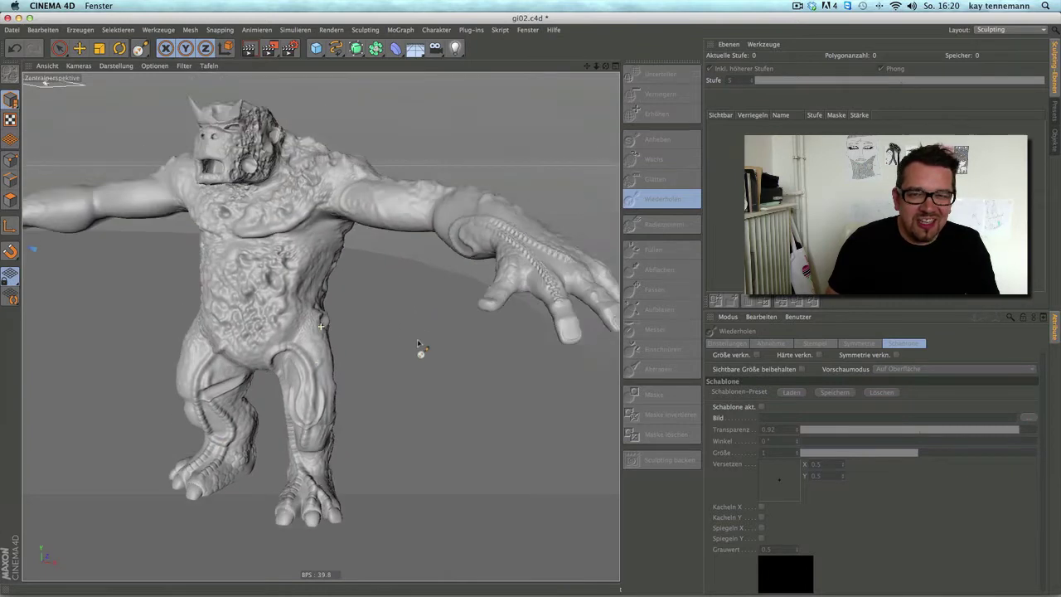
Zoom and orbit around the gi02.c4d monster, from its arm to its back
scroll(417, 339, "up", 3)
scroll(541, 316, "up", 3)
scroll(541, 317, "down", 3)
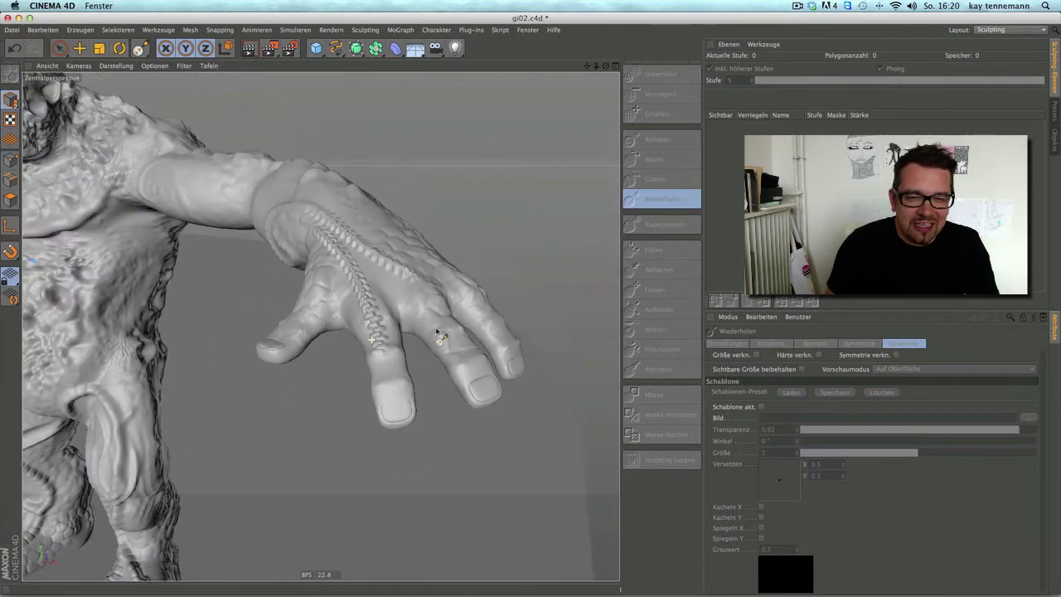
left_click_drag(540, 317, 123, 284, "alt")
mouse_move(375, 271)
left_mouse_down("alt")
mouse_move(262, 296)
mouse_move(141, 303)
mouse_move(154, 415)
mouse_move(639, 289)
mouse_move(244, 217)
mouse_move(267, 303)
mouse_move(357, 243)
mouse_move(78, 161)
mouse_move(464, 100)
left_mouse_up("alt")
Return to the Ohne Titel 3 elephant document and orbit to a side-on view
left_click(527, 30)
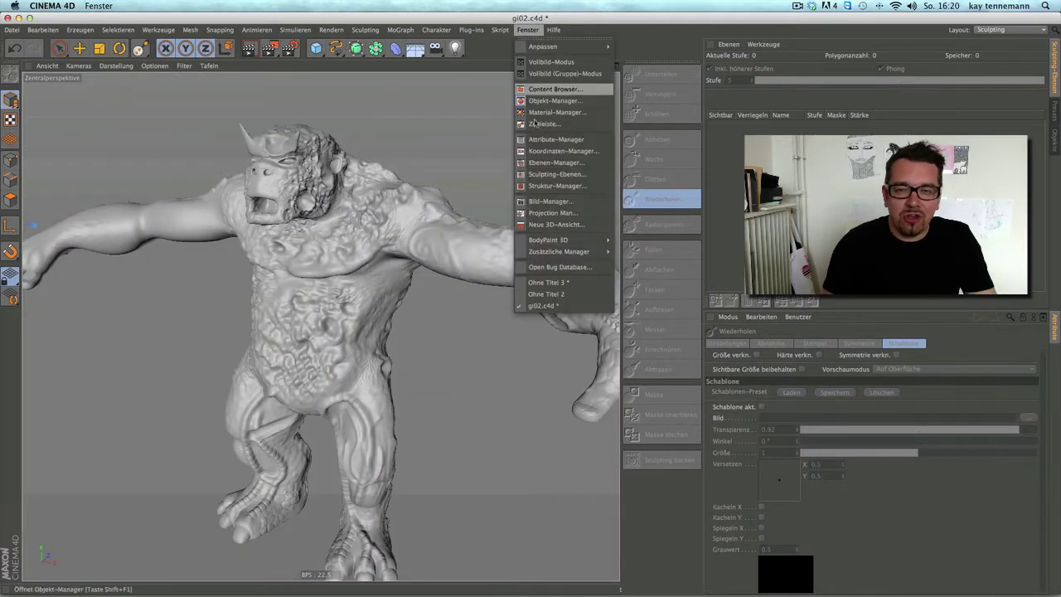
left_click(548, 281)
left_click_drag(546, 299, 479, 285, "alt")
Dismiss the empty Schablone preset list and open the gi01.c4d scene
left_click(786, 394)
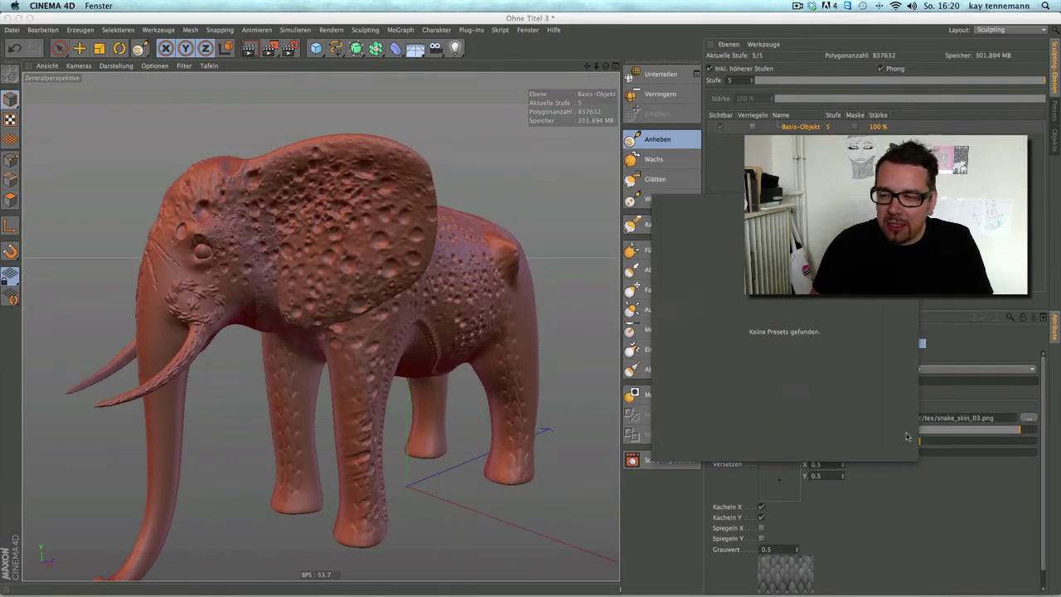
left_click(928, 468)
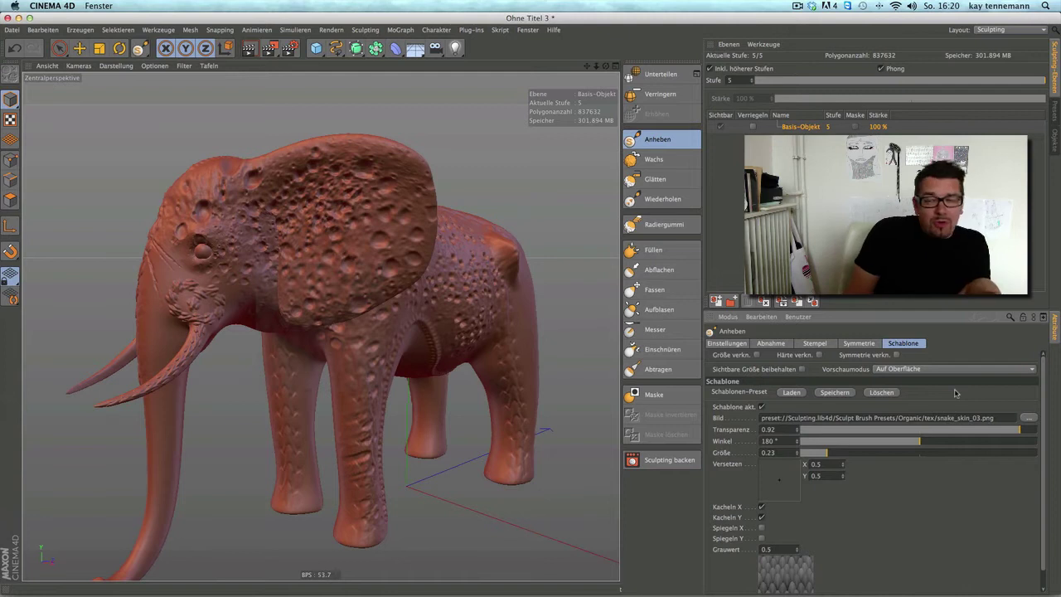
left_click(11, 30)
left_click(33, 51)
double_click(340, 63)
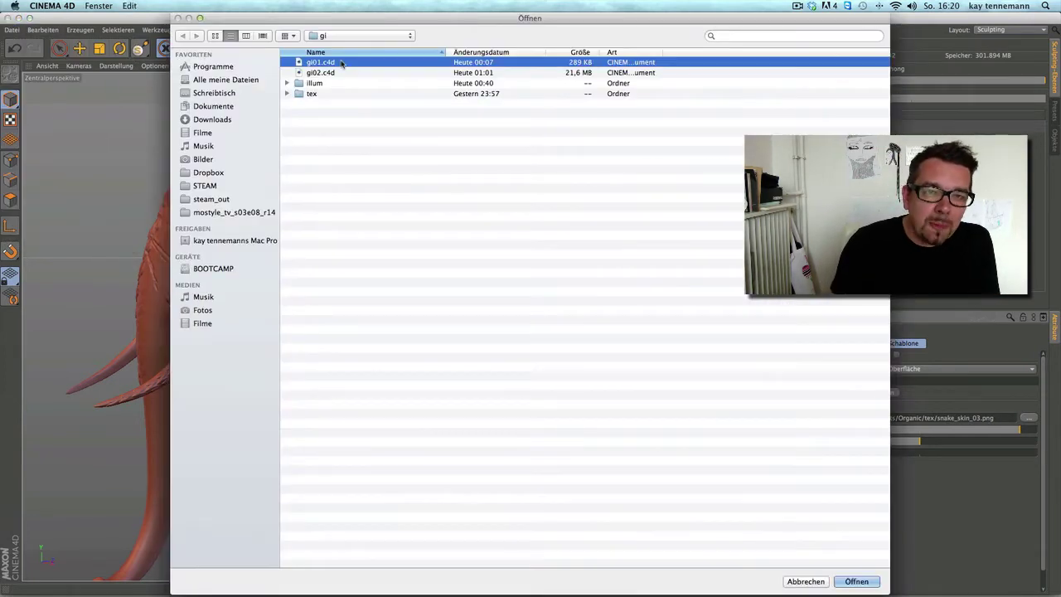
Maximise the perspective view and switch the interface to the Start layout
left_click(315, 66)
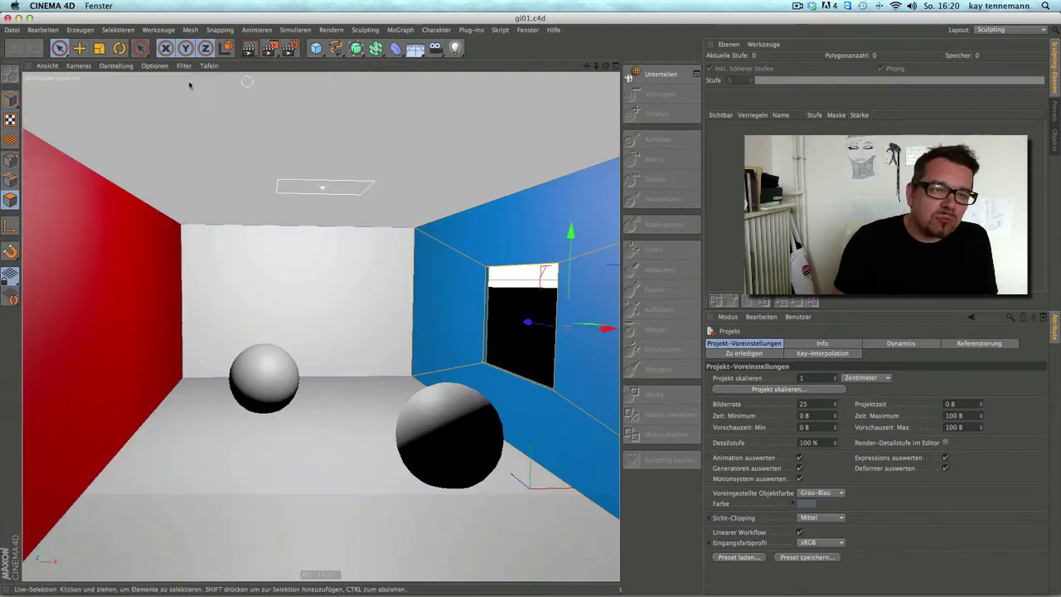
left_click(1007, 30)
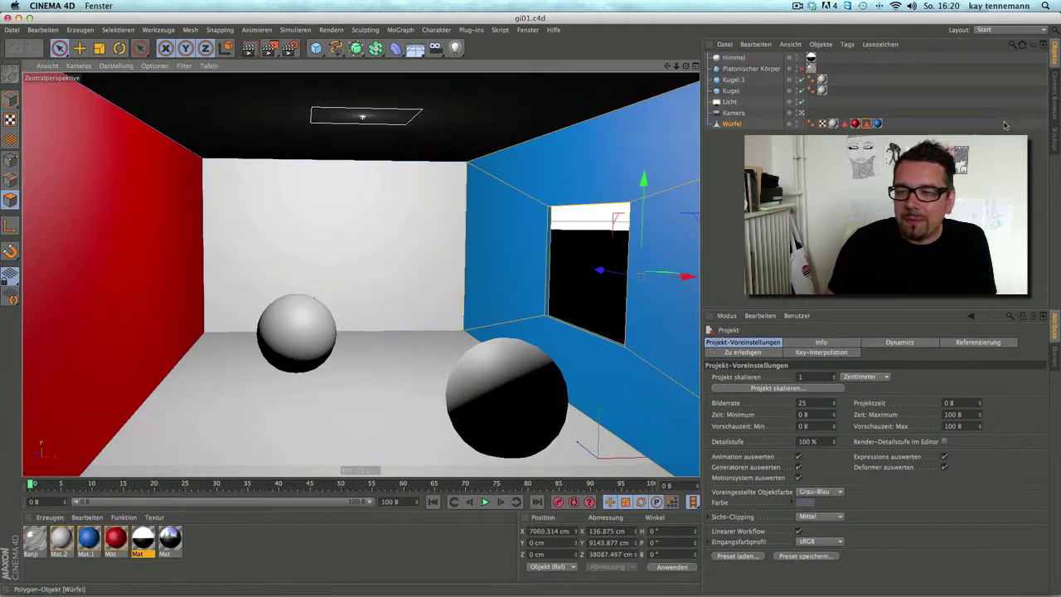
left_click(984, 110)
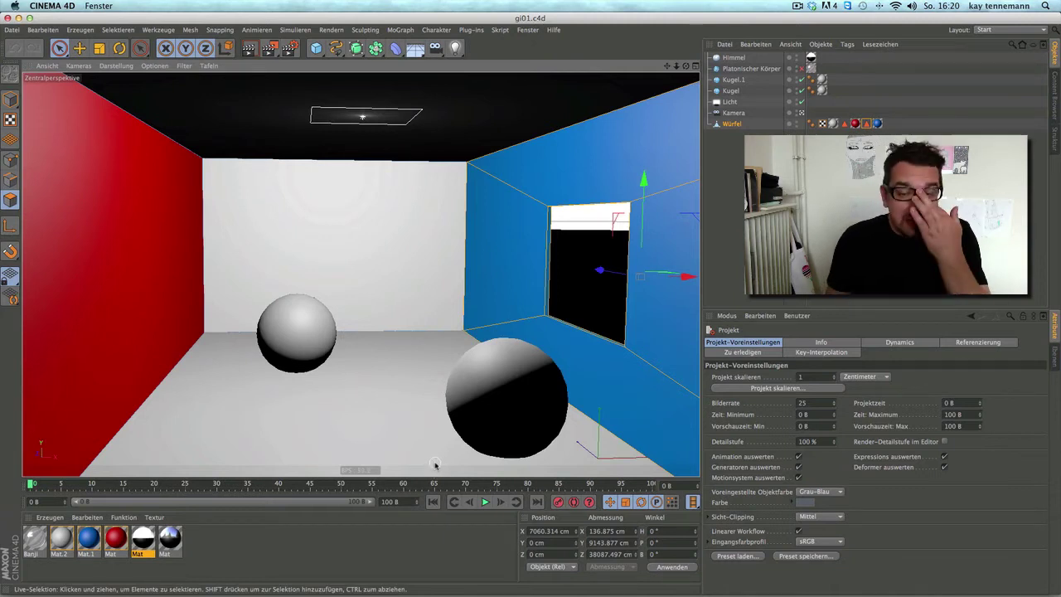
Delete Global Illumination in the render settings, re-add it from Effekte, then close the window
left_click(290, 48)
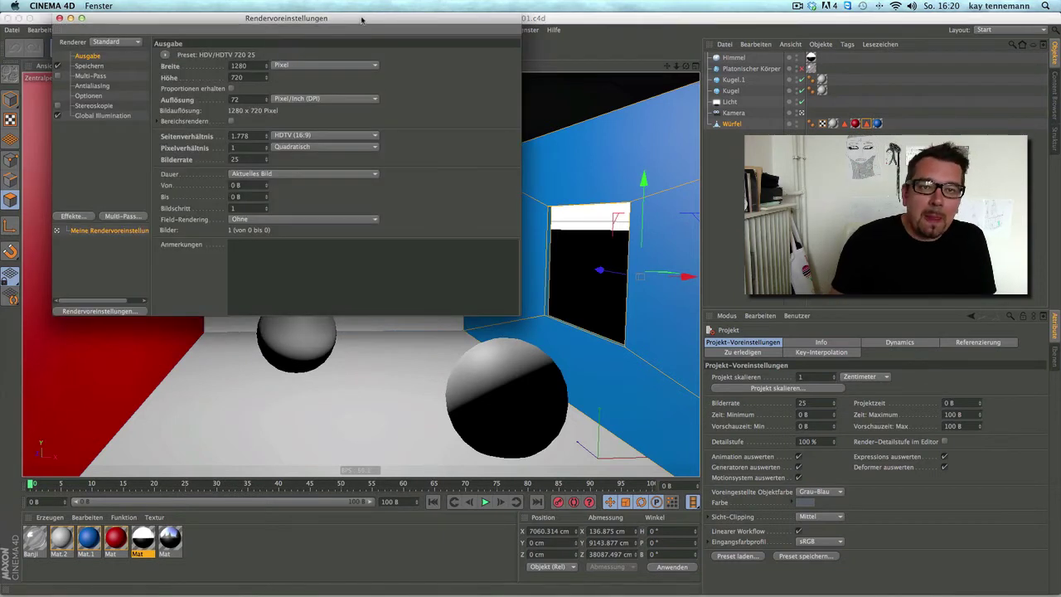
left_click_drag(362, 20, 829, 172)
left_click(571, 266)
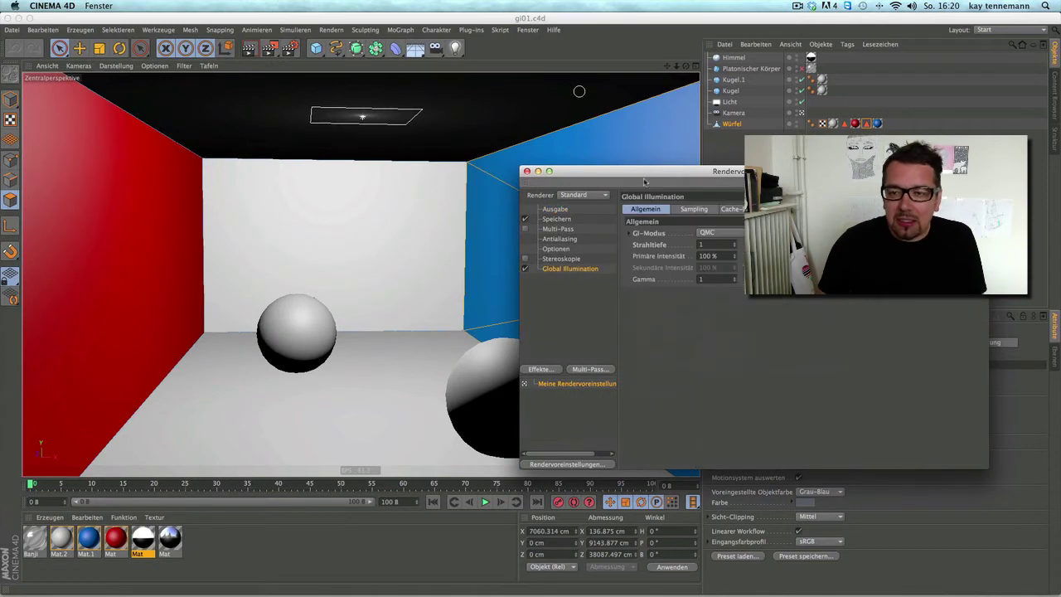
key("Delete")
left_click(550, 370)
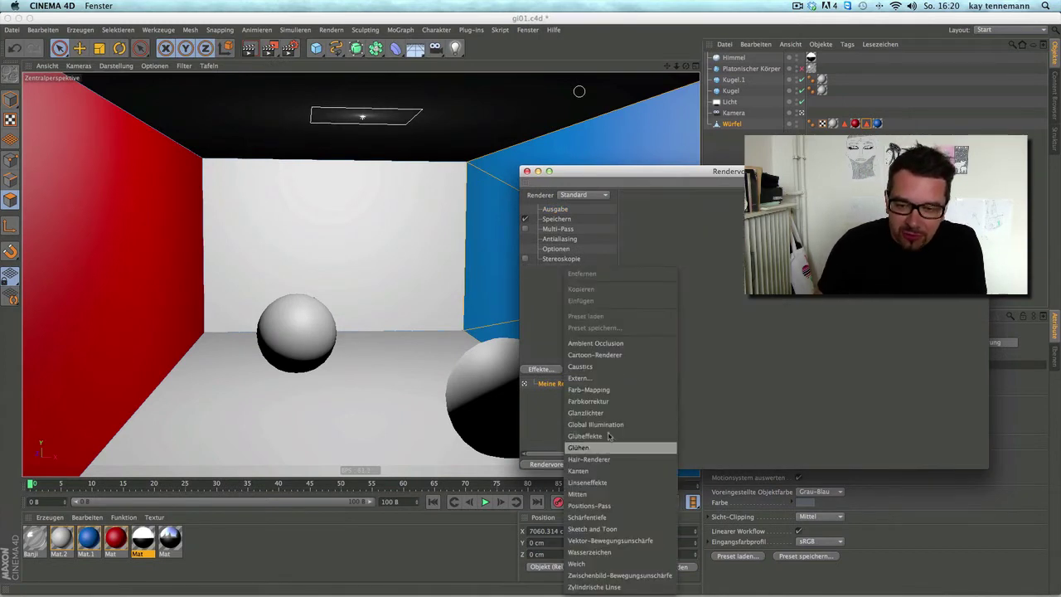
left_click(626, 432)
left_click_drag(617, 181, 677, 280)
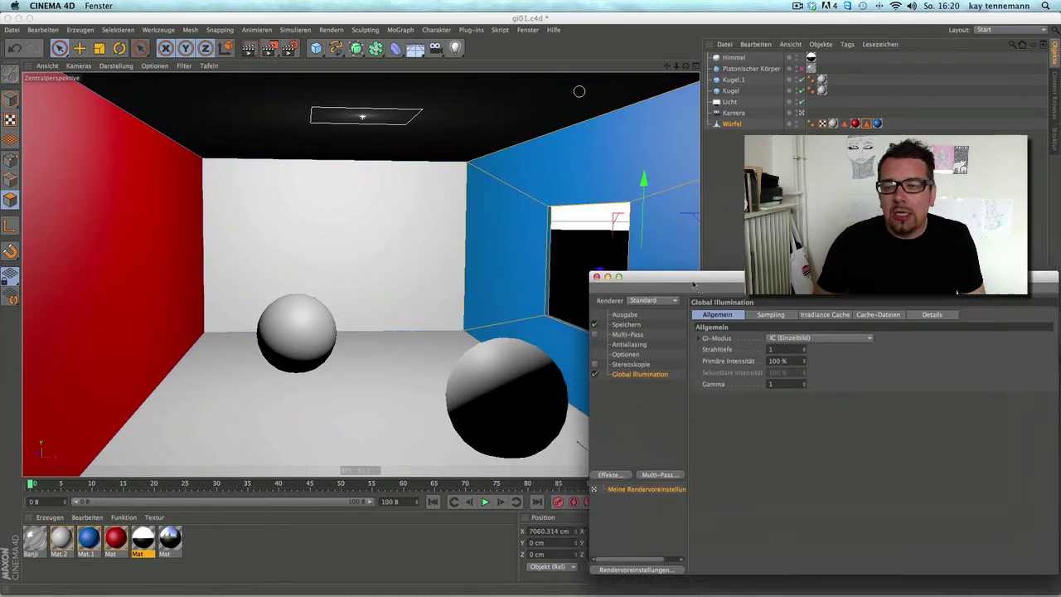
left_click(741, 126)
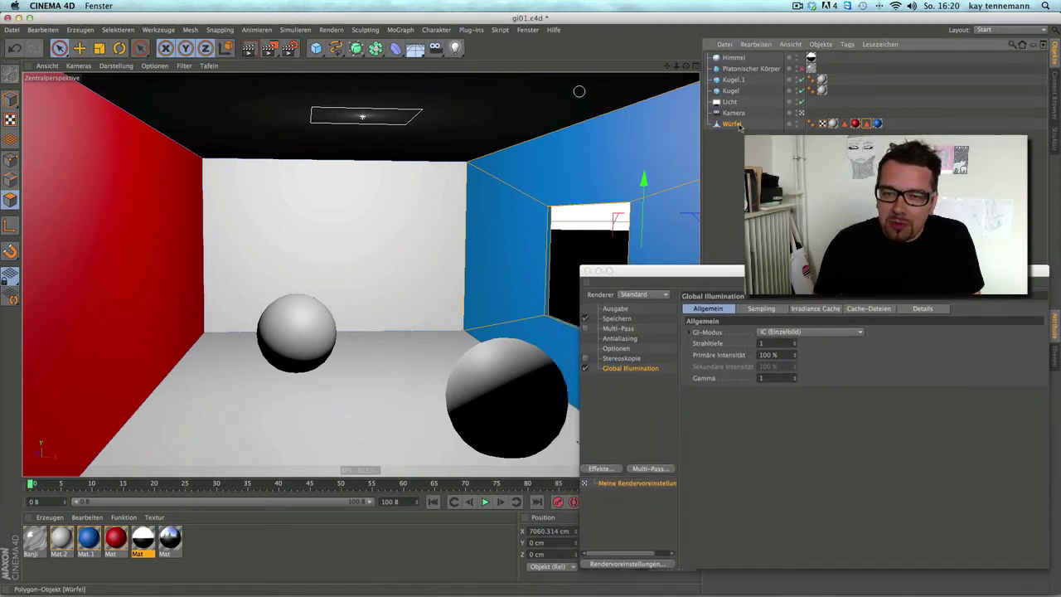
left_click(585, 271)
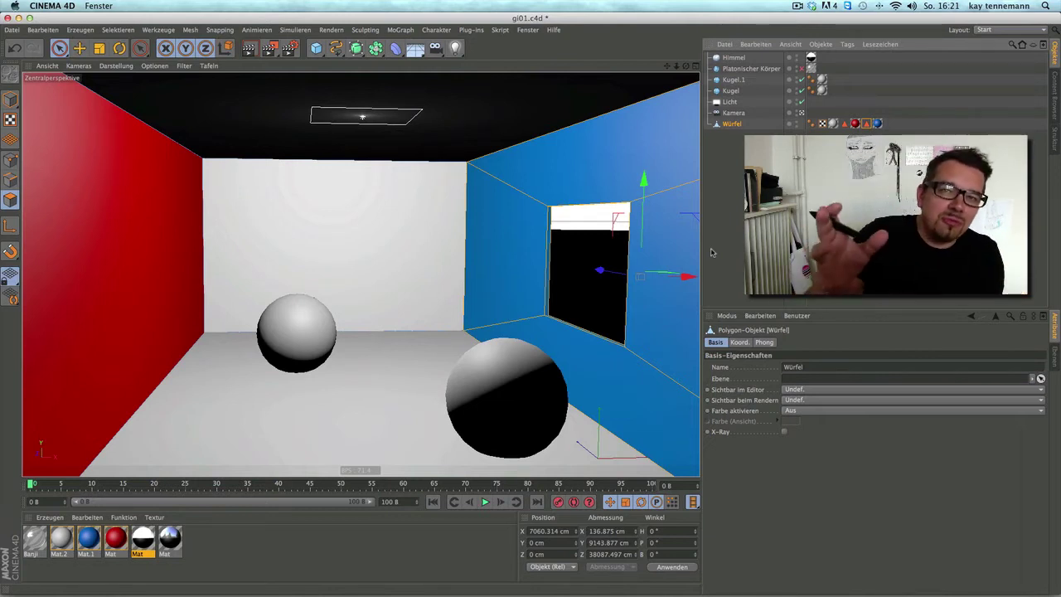
Reopen the render settings to view the Physikalisch page, then close them
left_click(292, 47)
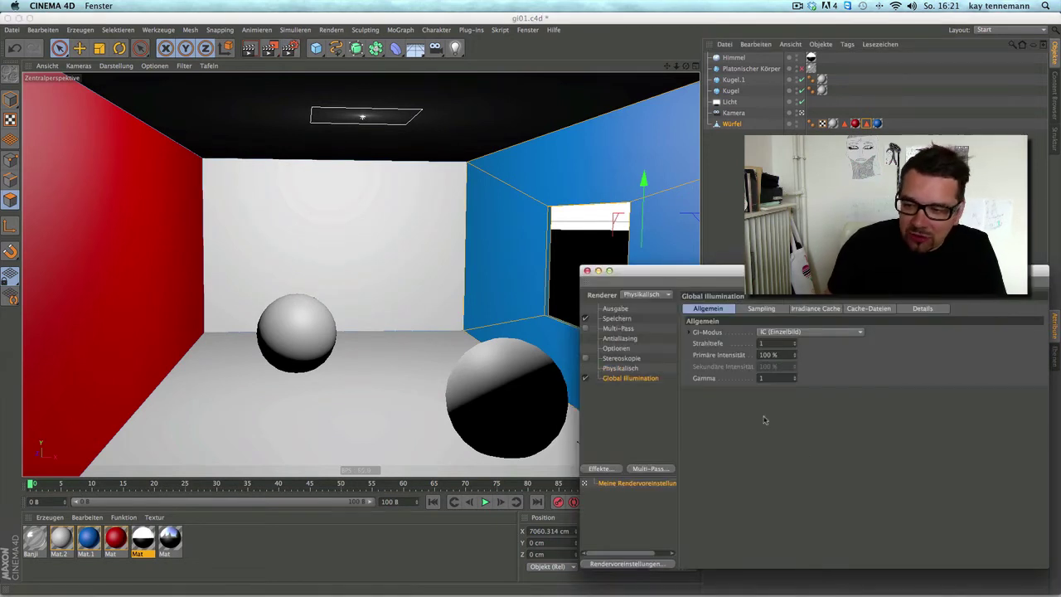
left_click(626, 369)
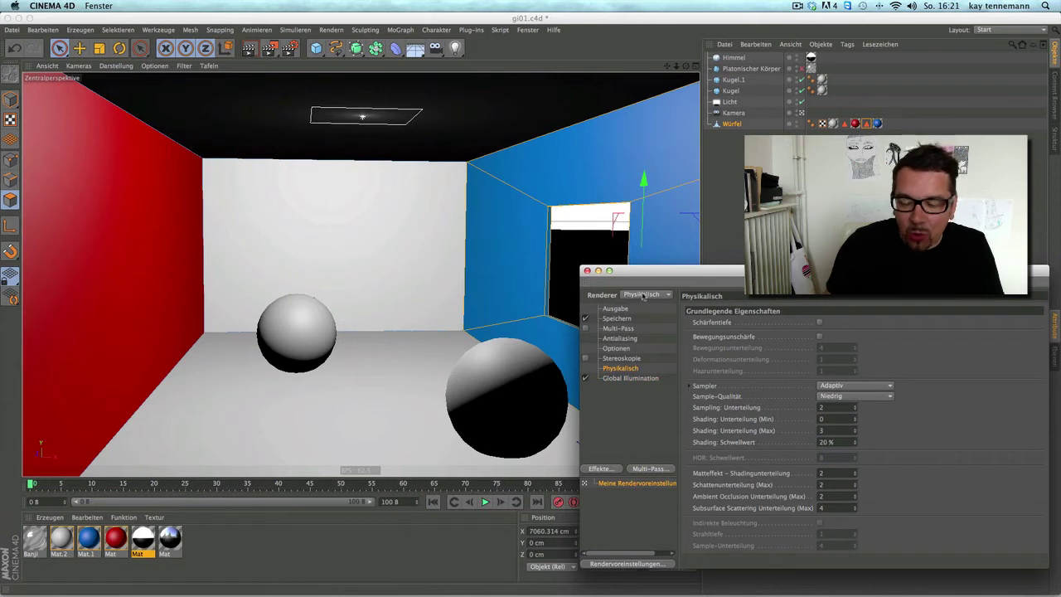
left_click(587, 271)
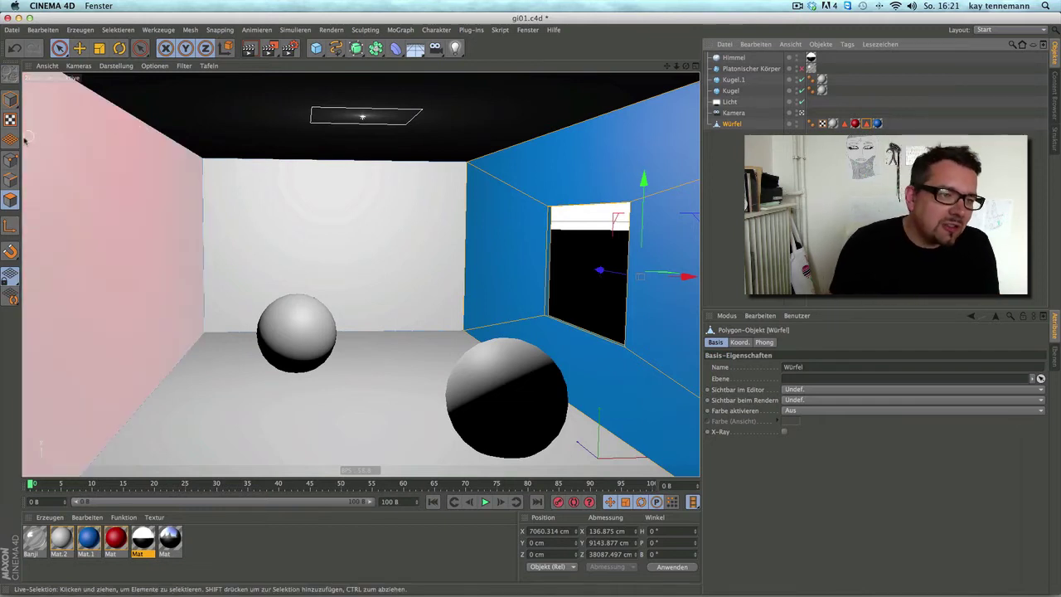
Switch to Loop-Selektion and pick Polygonloch schließen from the blue wall's context menu
left_click(10, 179)
left_click(116, 30)
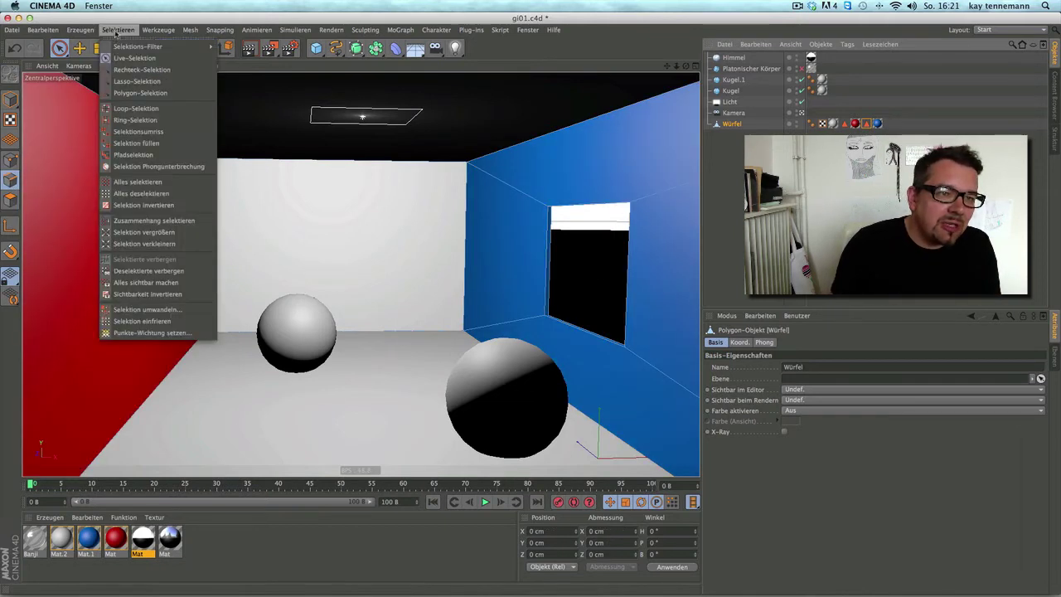
left_click(136, 108)
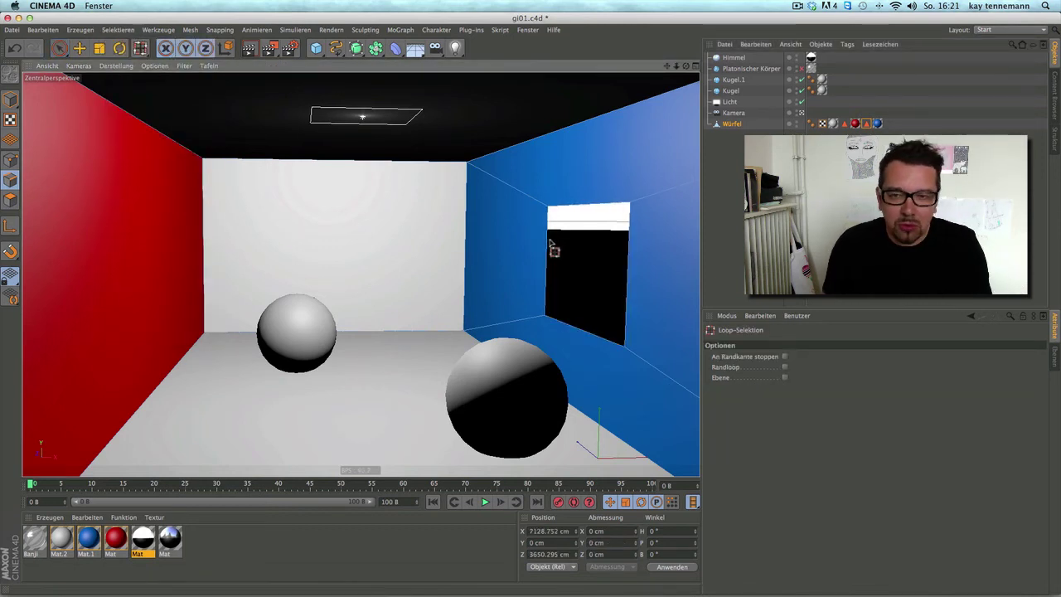
right_click(521, 240)
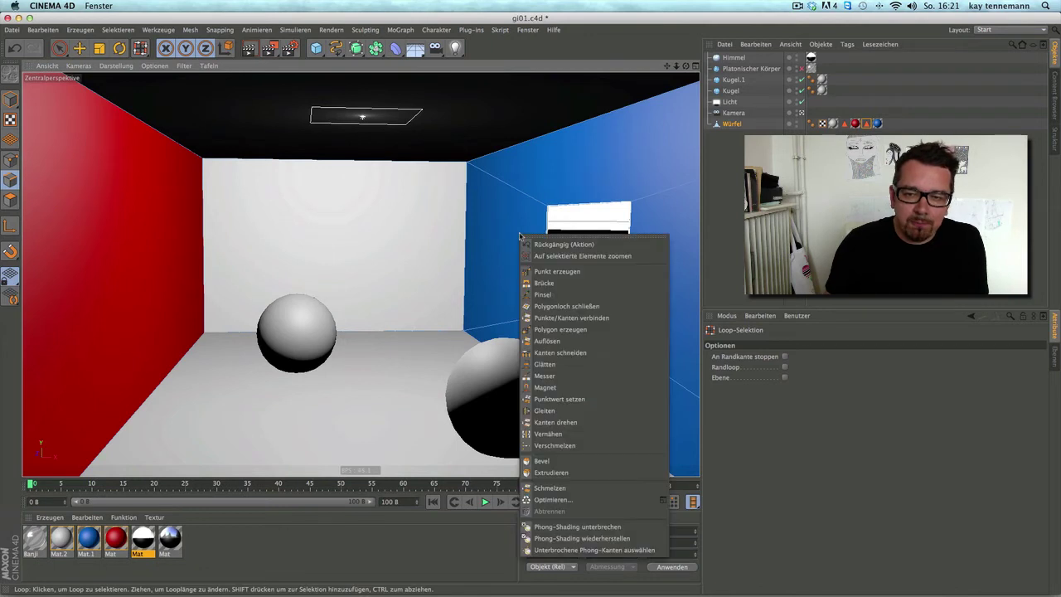
left_click(584, 316)
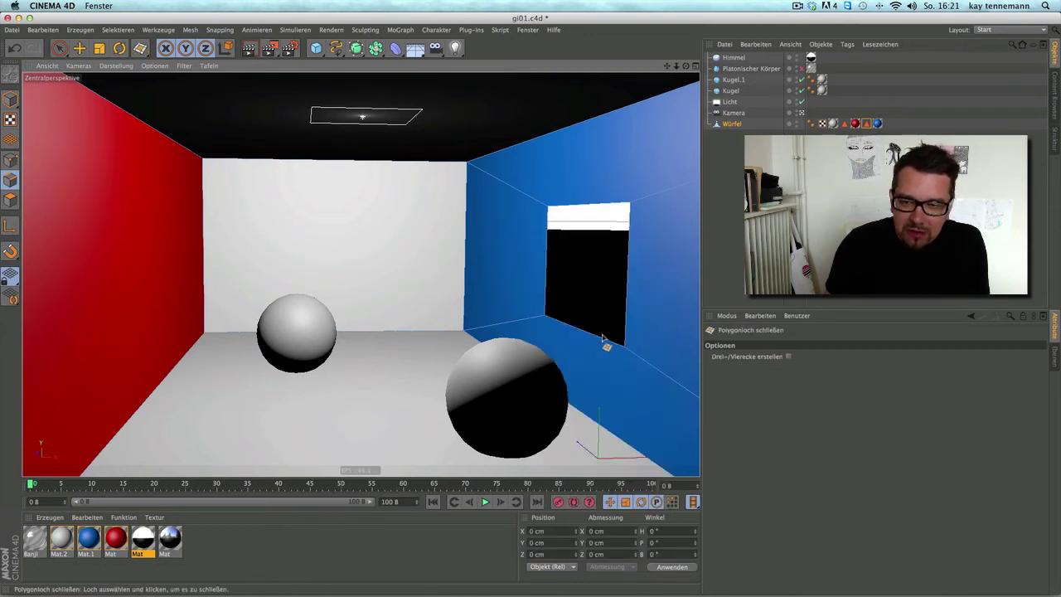
View through the scene Kamera, close the blue wall's opening, and orbit to inspect it
left_click(79, 65)
mouse_move(105, 94)
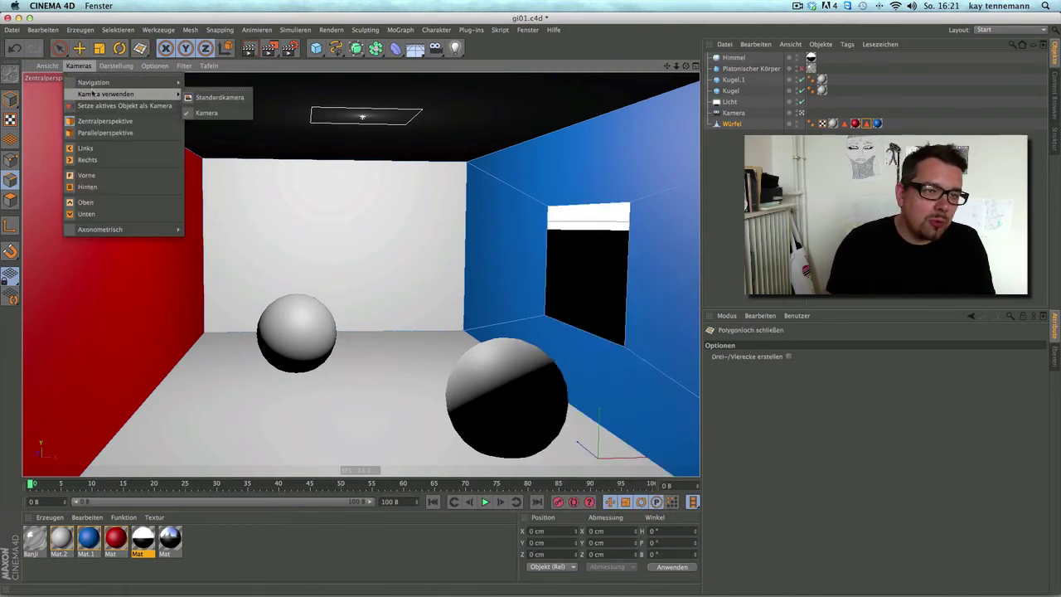
left_click(213, 98)
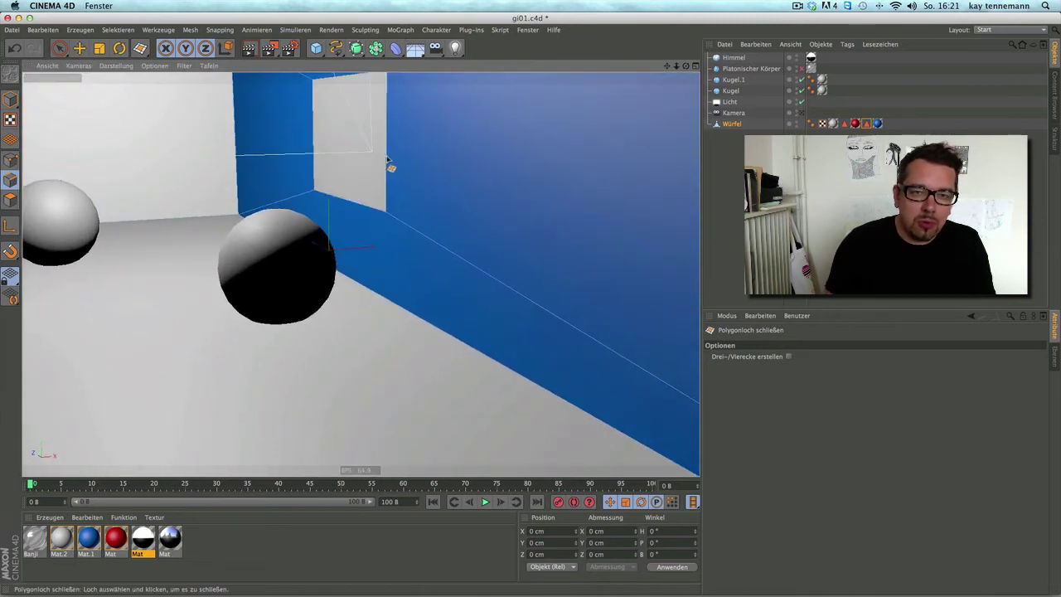
left_click_drag(513, 152, 533, 220, "alt")
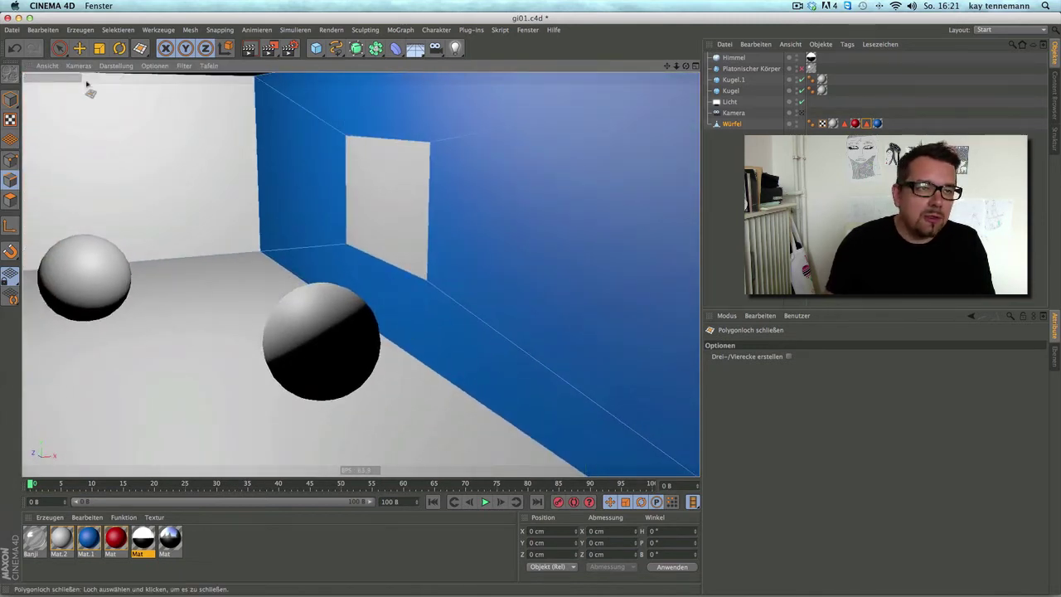
mouse_move(551, 156)
left_mouse_down("alt")
mouse_move(448, 183)
mouse_move(554, 183)
mouse_move(339, 196)
mouse_move(162, 172)
mouse_move(514, 185)
mouse_move(360, 142)
mouse_move(323, 230)
mouse_move(385, 192)
left_mouse_up("alt")
Restore the wall's saved selection from its Polygon-Selektion tag using Live-Selektion
left_click(58, 48)
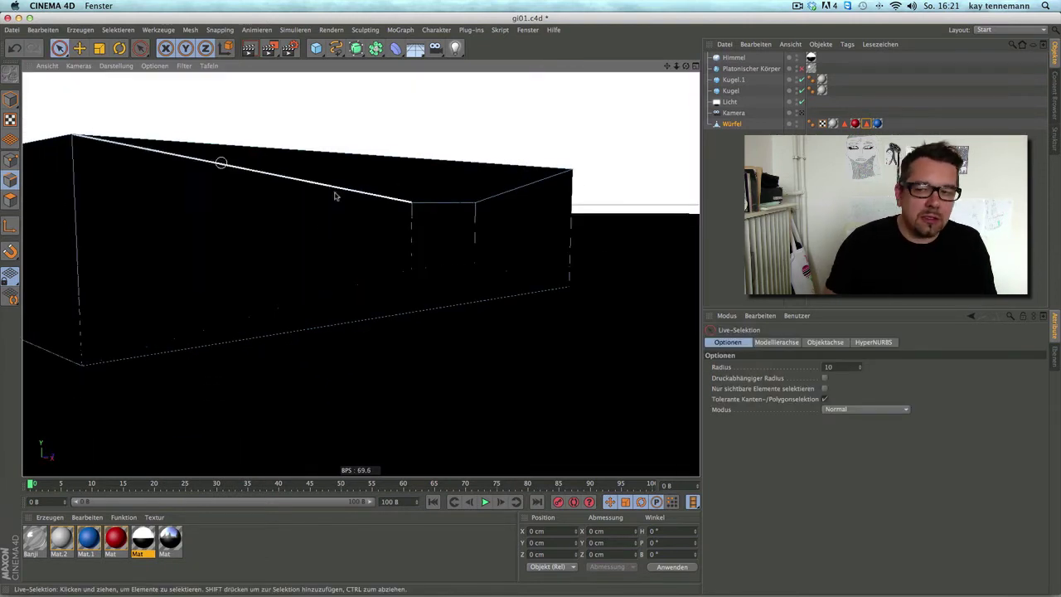
left_click(866, 125)
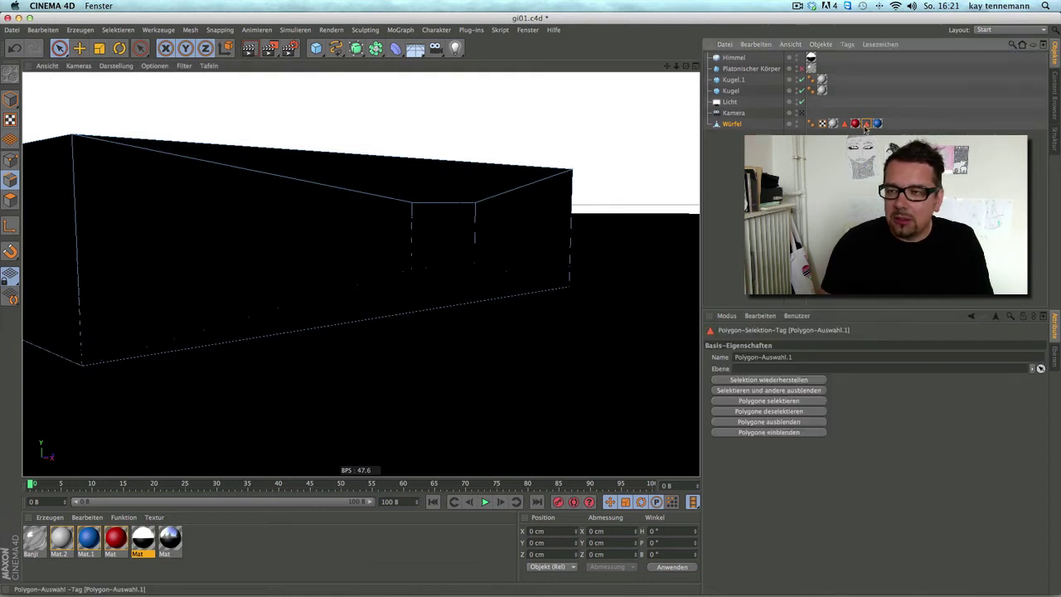
left_click(790, 381)
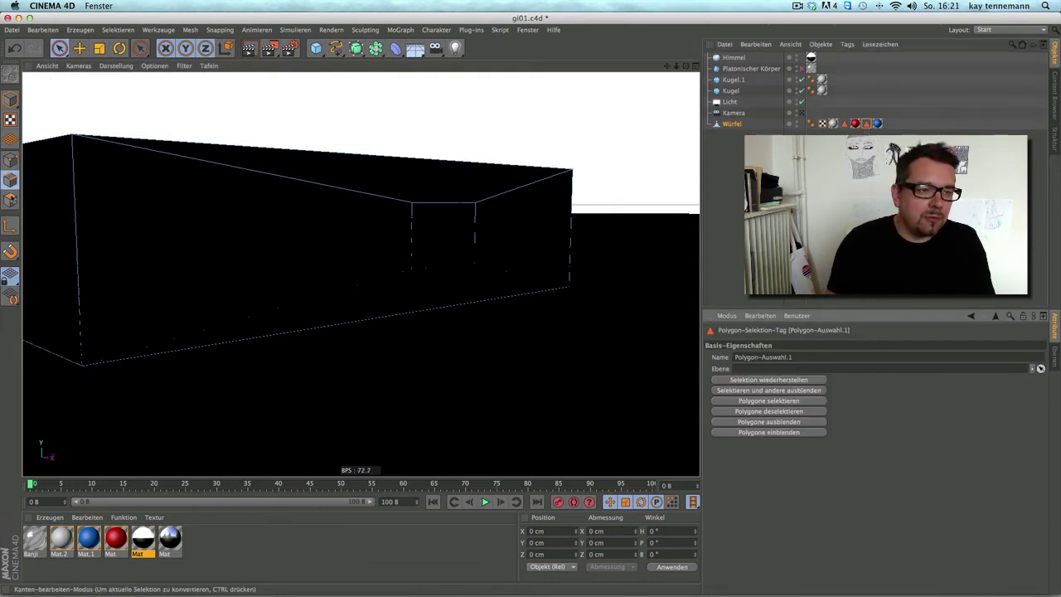
left_click(10, 199)
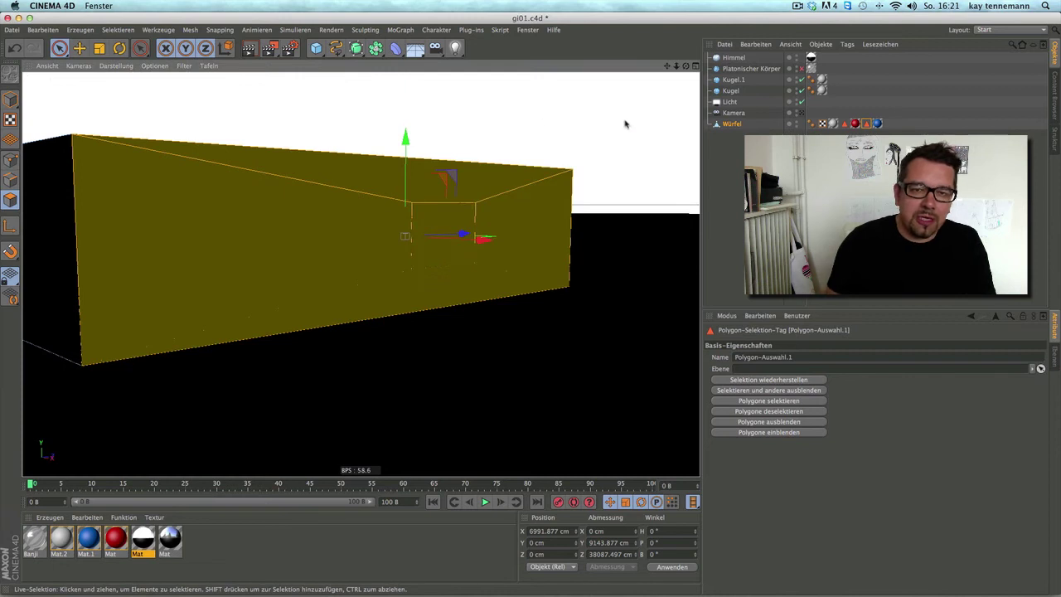
left_click(117, 30)
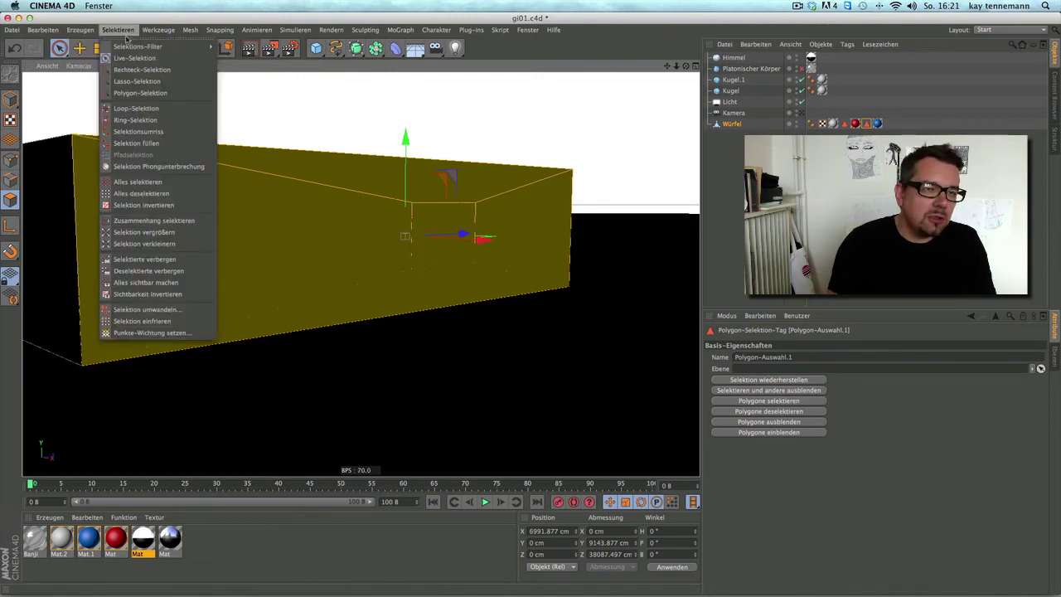
left_click(144, 322)
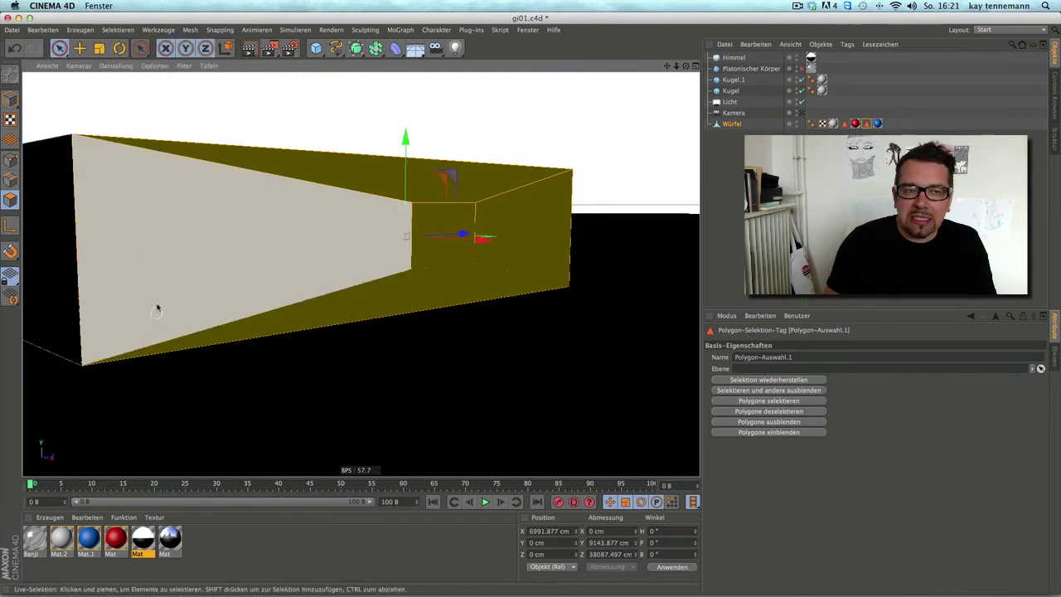
Set the viewport camera to Kamera, show four views, and open Render Settings with Ctrl+B
left_click(79, 66)
left_click(226, 114)
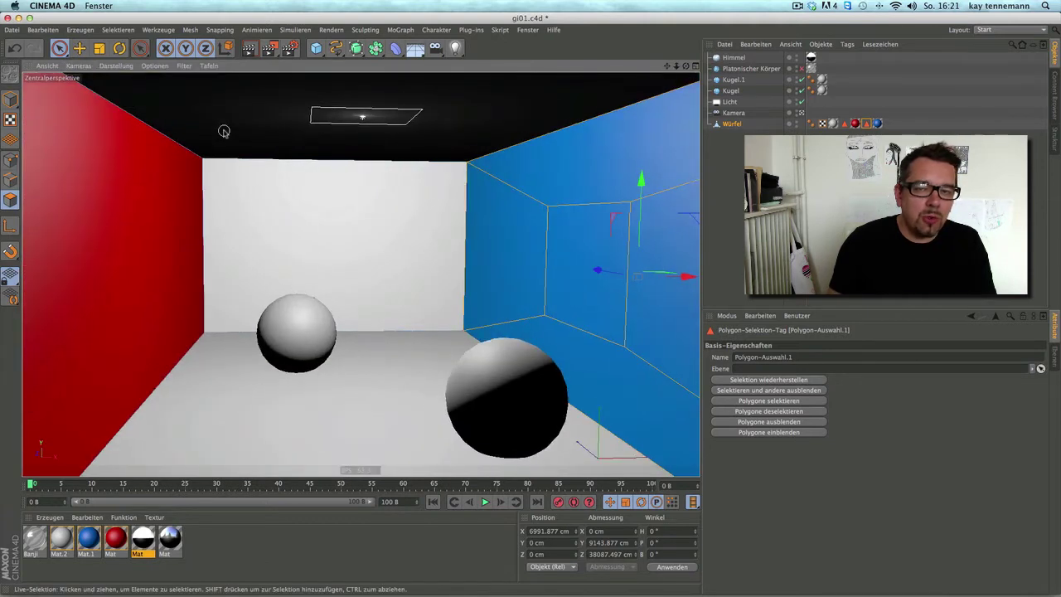
middle_click(656, 109)
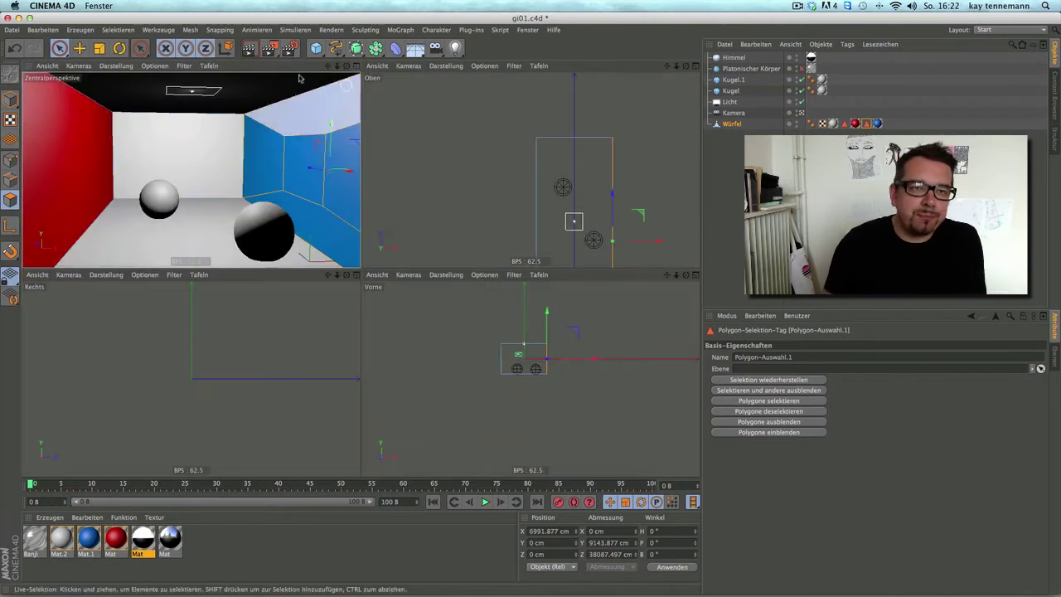
key("ctrl+b")
left_click_drag(656, 287, 491, 175)
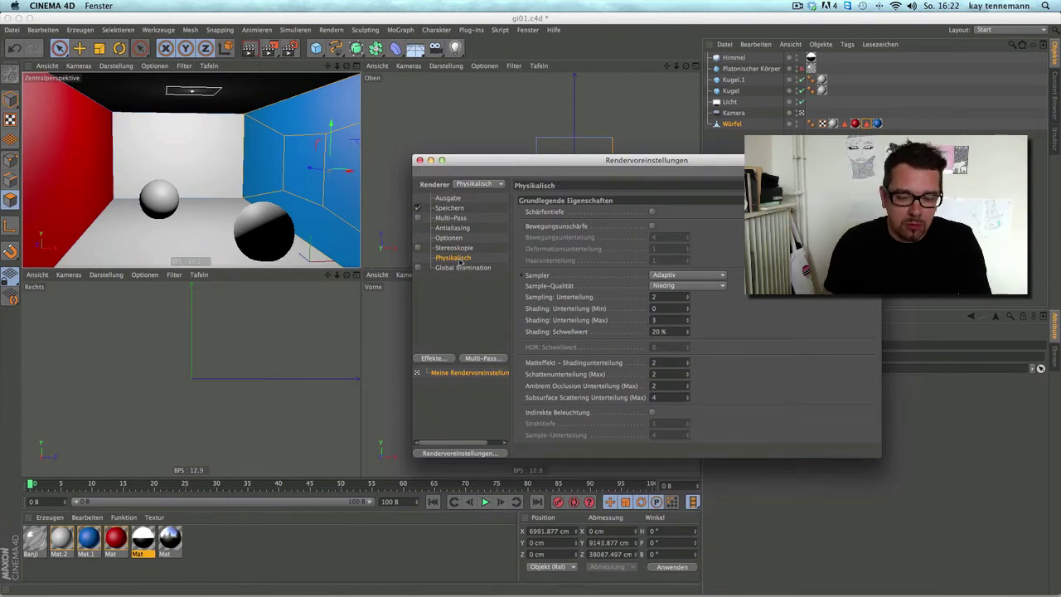
Set the renderer to Standard, toggle Global Illumination on and off, and render to the Picture Viewer
left_click(458, 262)
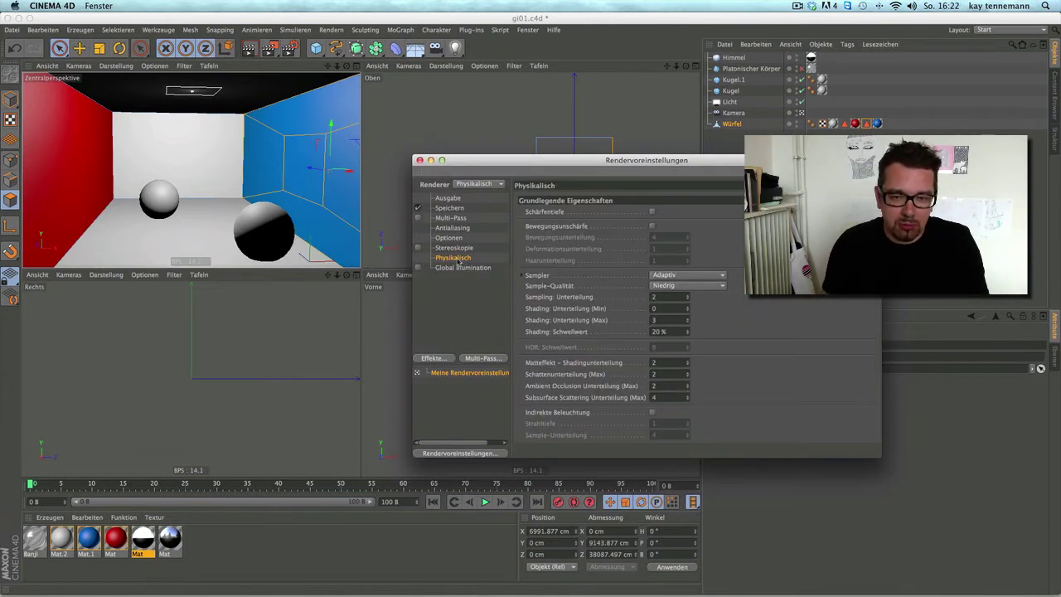
left_click(479, 189)
left_click(484, 209)
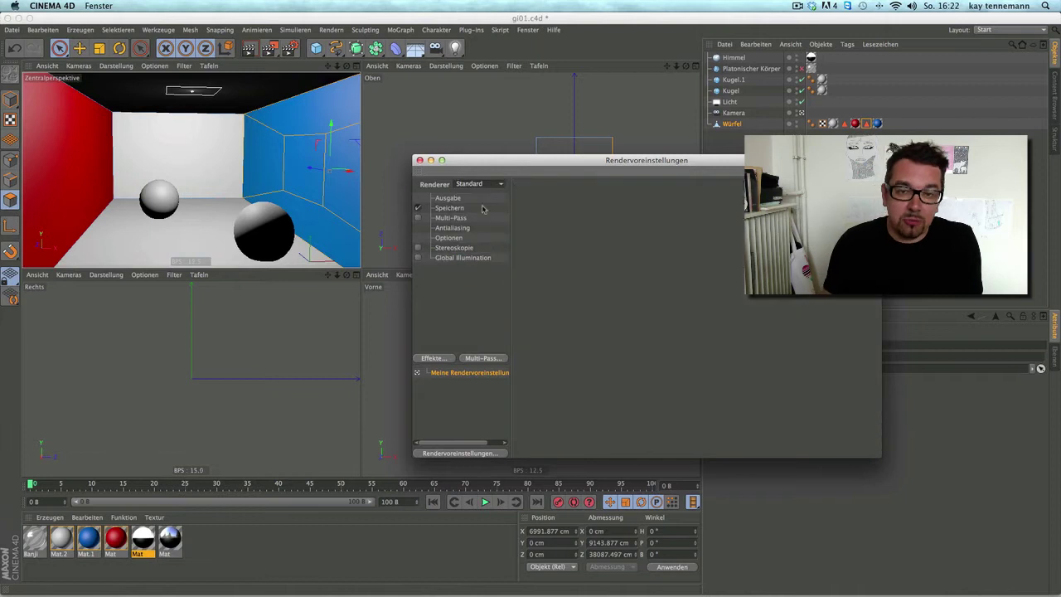
left_click(473, 257)
left_click(418, 257)
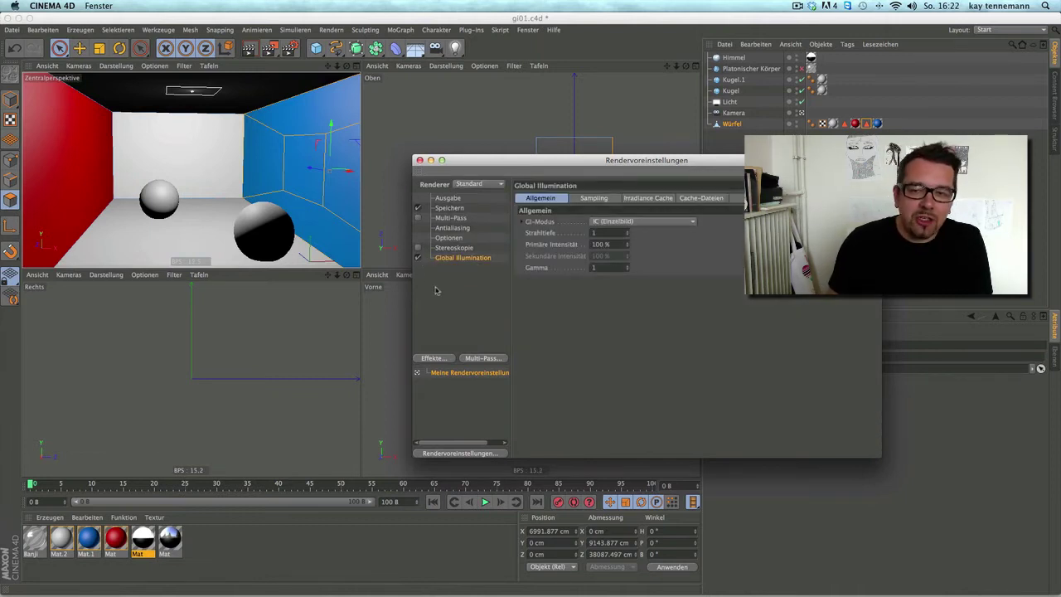
left_click(419, 258)
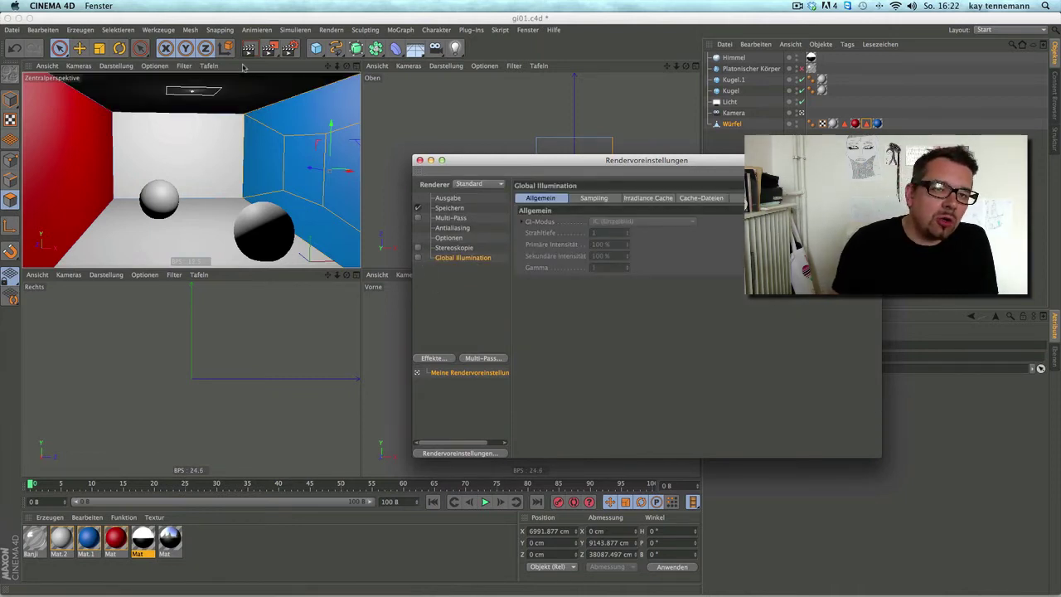
left_click(269, 48)
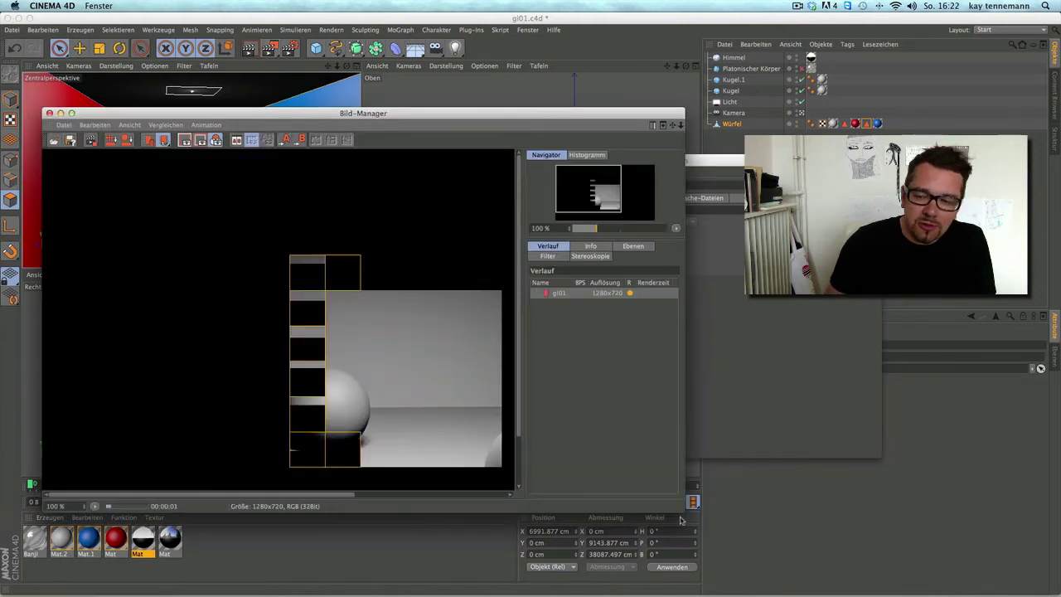
Set the output size to PAL D1/DV Widescreen Square Pixel and re-render the room
left_click_drag(686, 509, 934, 582)
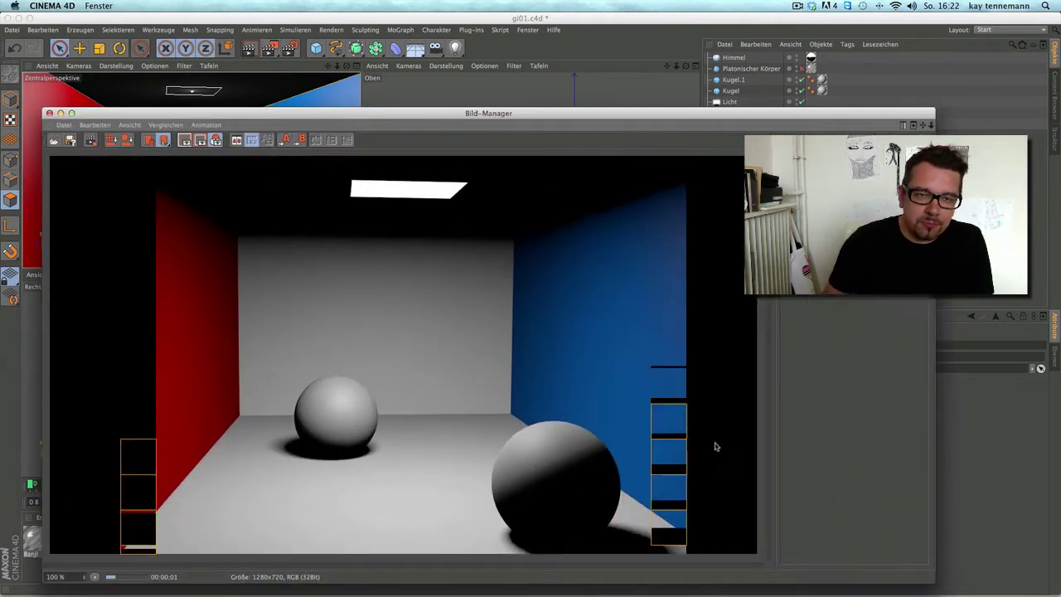
left_click_drag(218, 116, 208, 97)
left_click(289, 48)
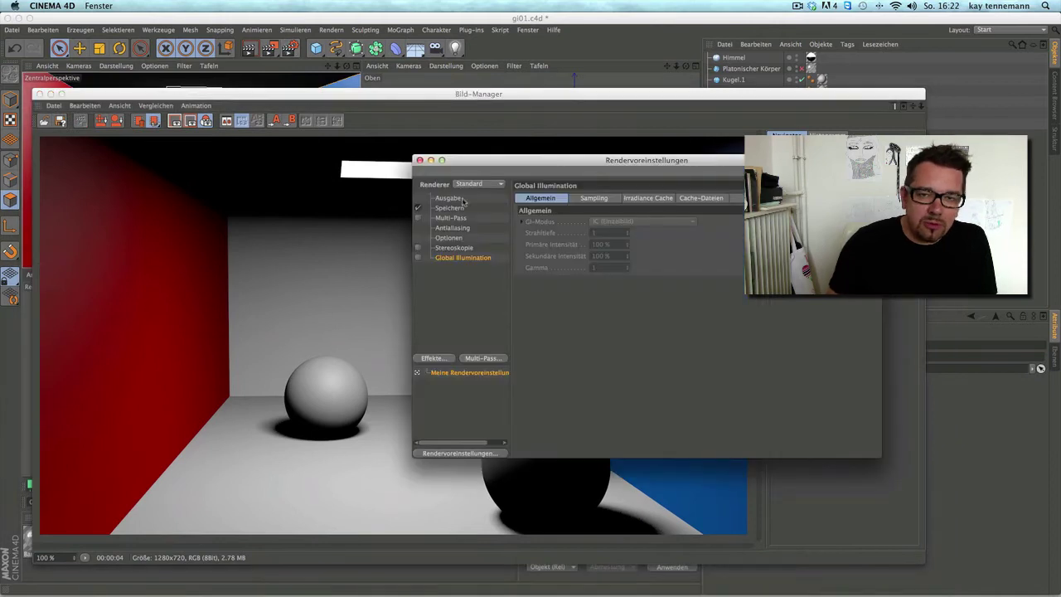
left_click(525, 197)
mouse_move(555, 231)
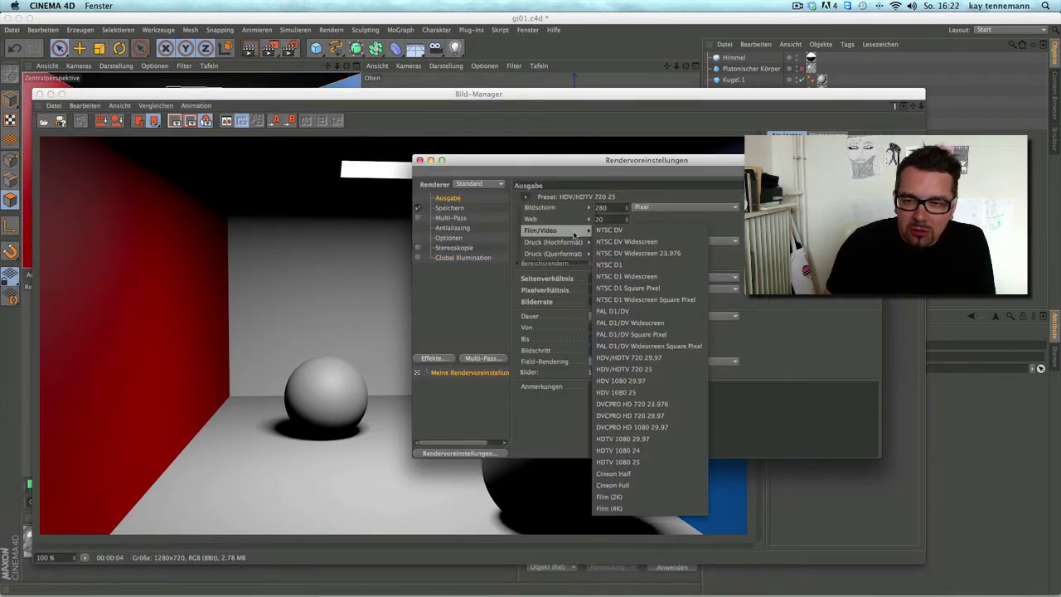
left_click(683, 346)
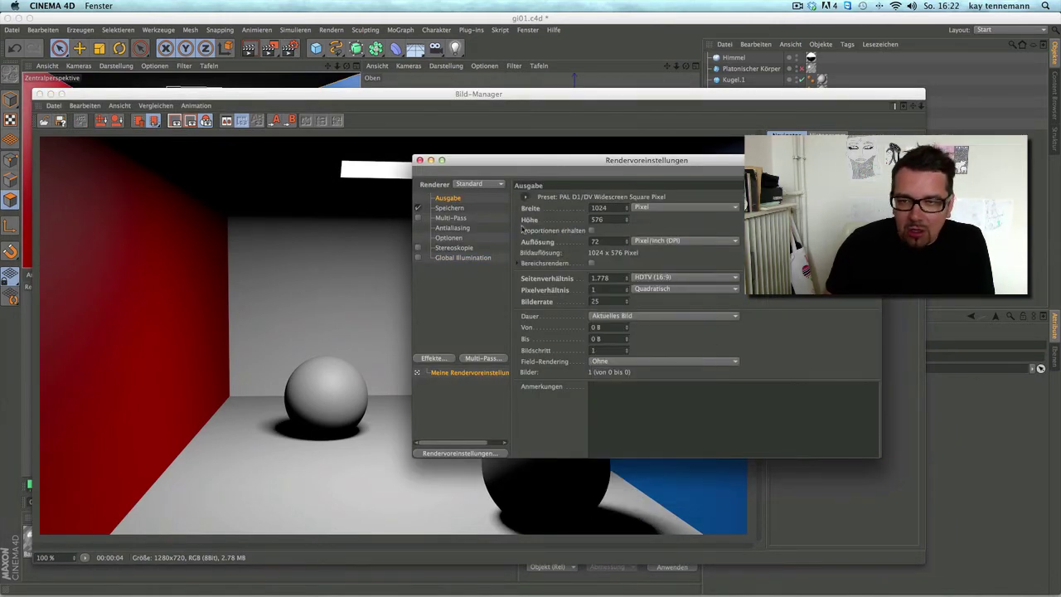
left_click(420, 160)
left_click(250, 49)
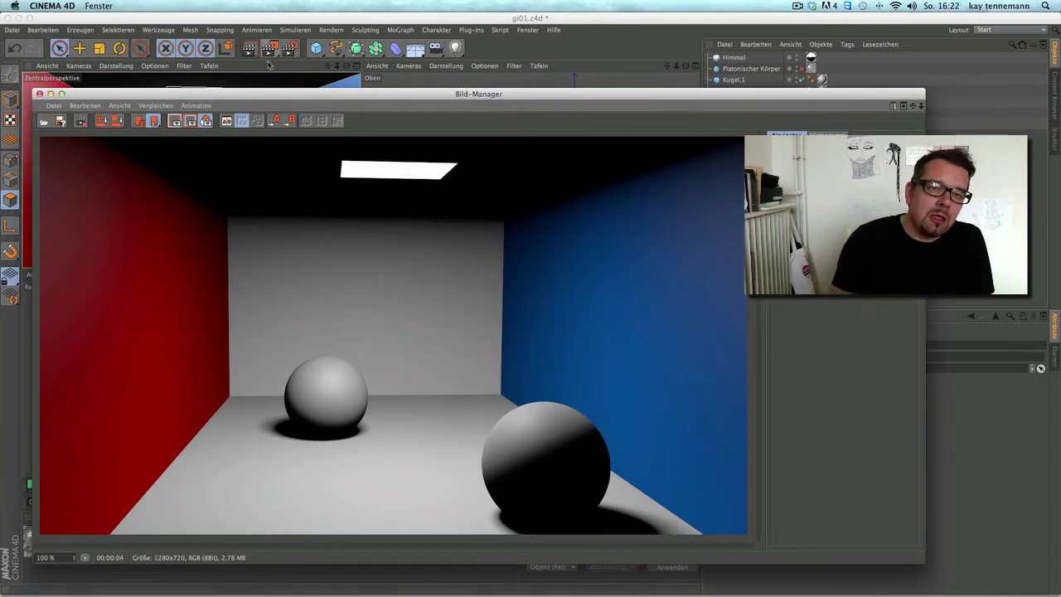
Resize and reposition the Picture Viewer over the viewports, then open Render Settings
left_click_drag(923, 561, 775, 534)
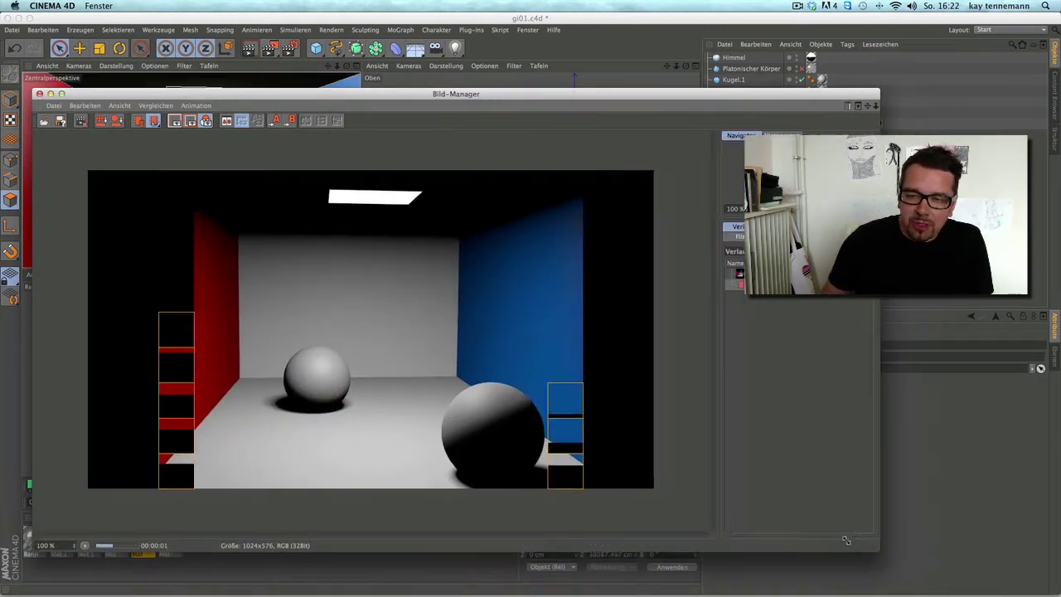
left_click_drag(634, 94, 581, 328)
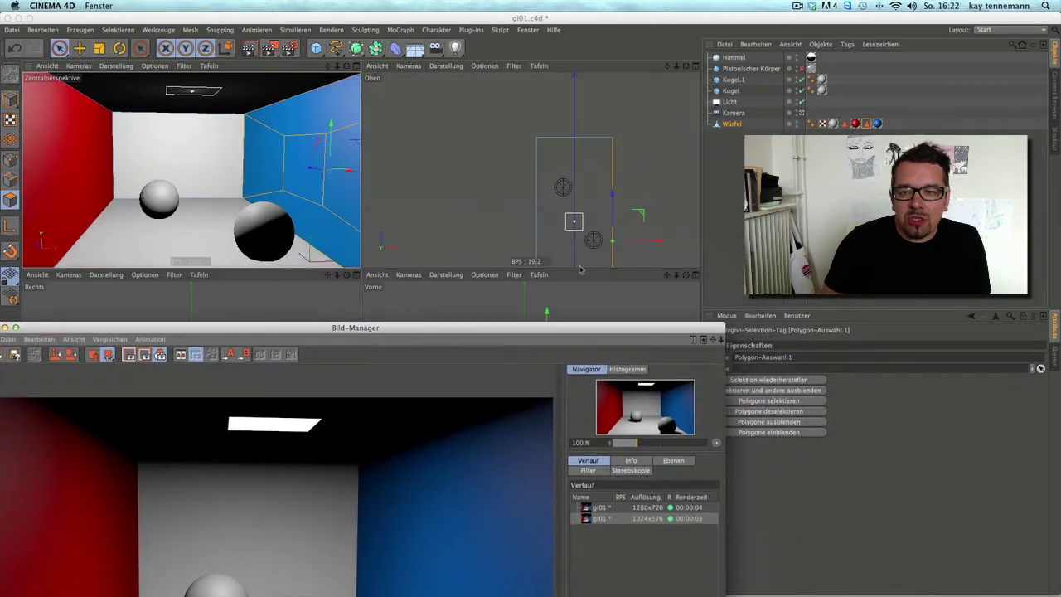
left_click_drag(500, 333, 575, 111)
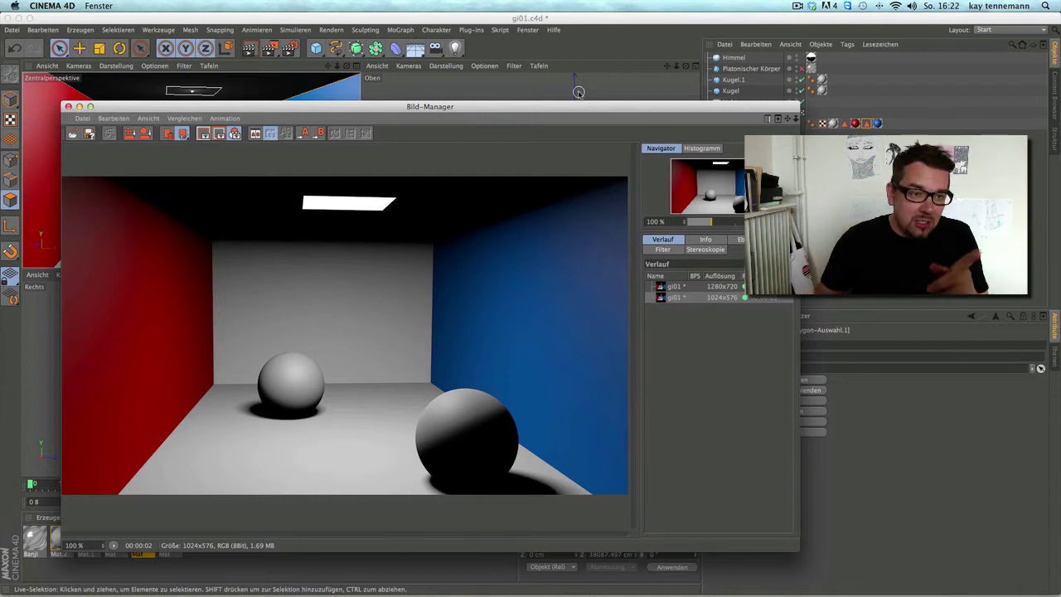
left_click_drag(799, 548, 838, 554)
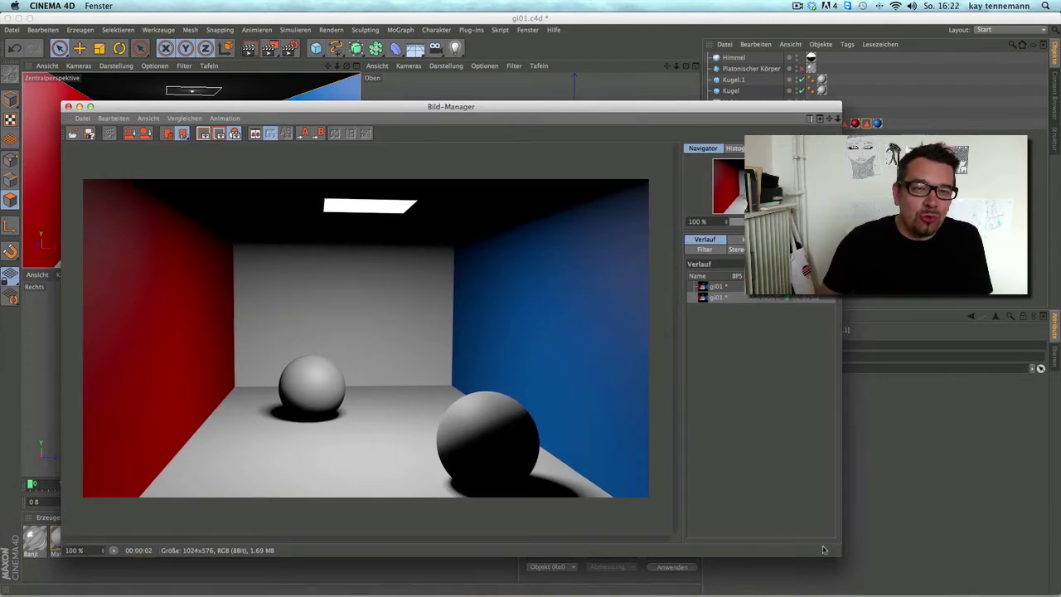
left_click_drag(315, 107, 288, 87)
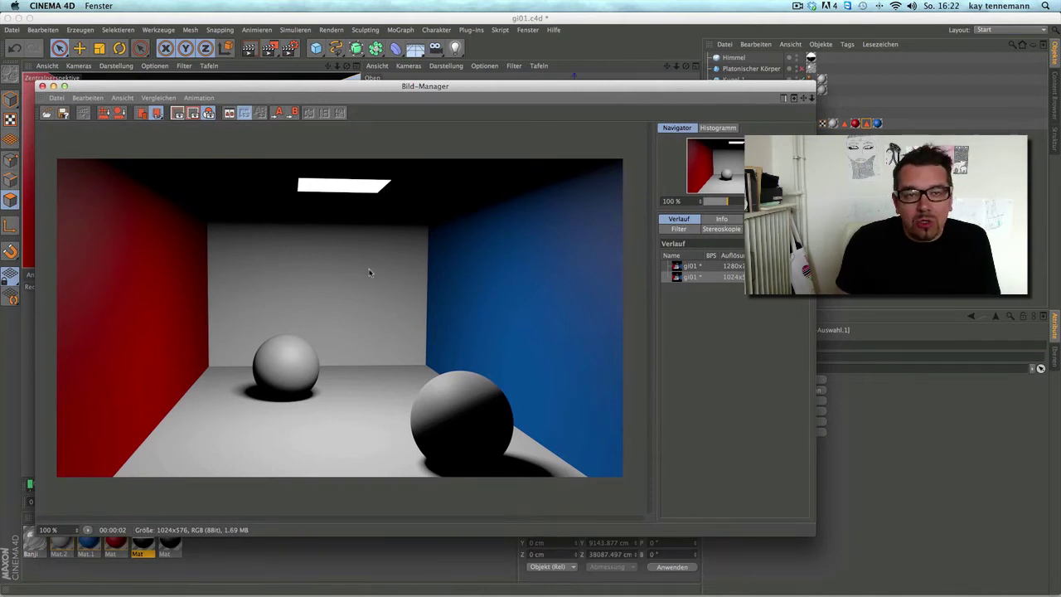
key("ctrl+b")
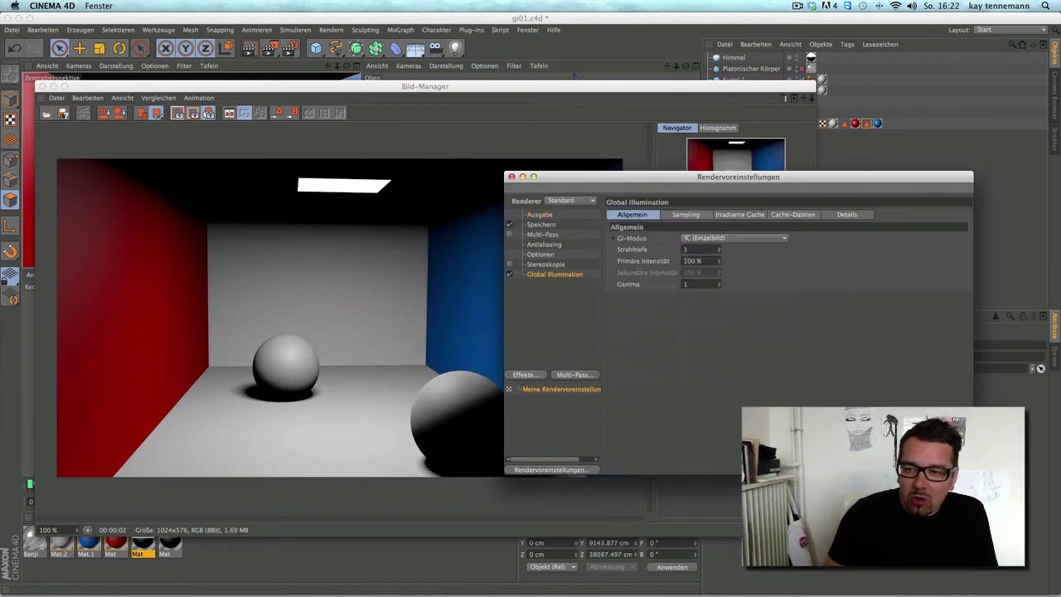
Set GI Mode to QMC, view its Sampling page with Samples at Mittel, then open Preferences
left_click(690, 238)
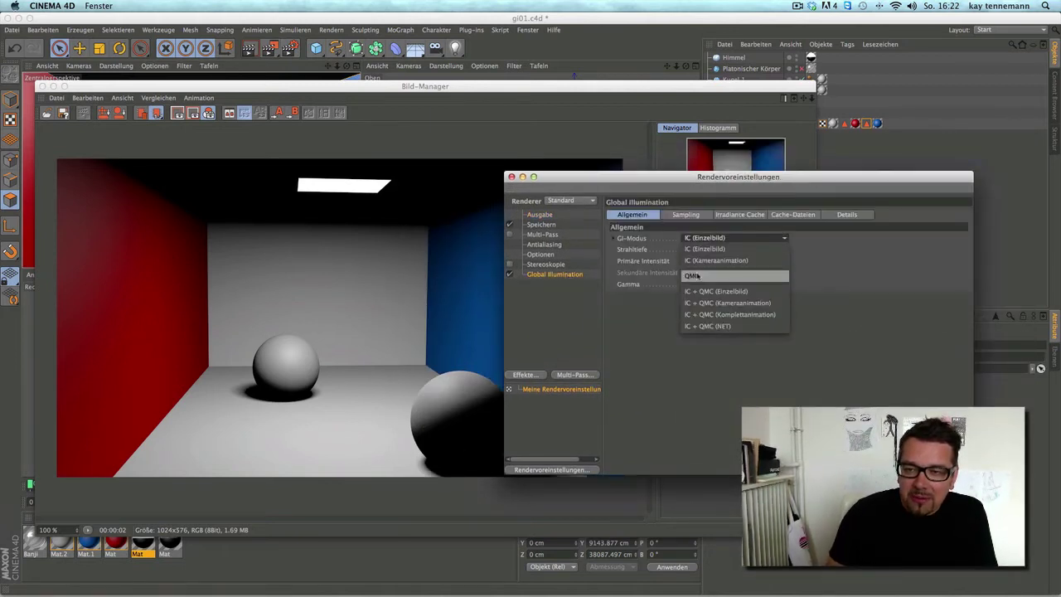
left_click(692, 276)
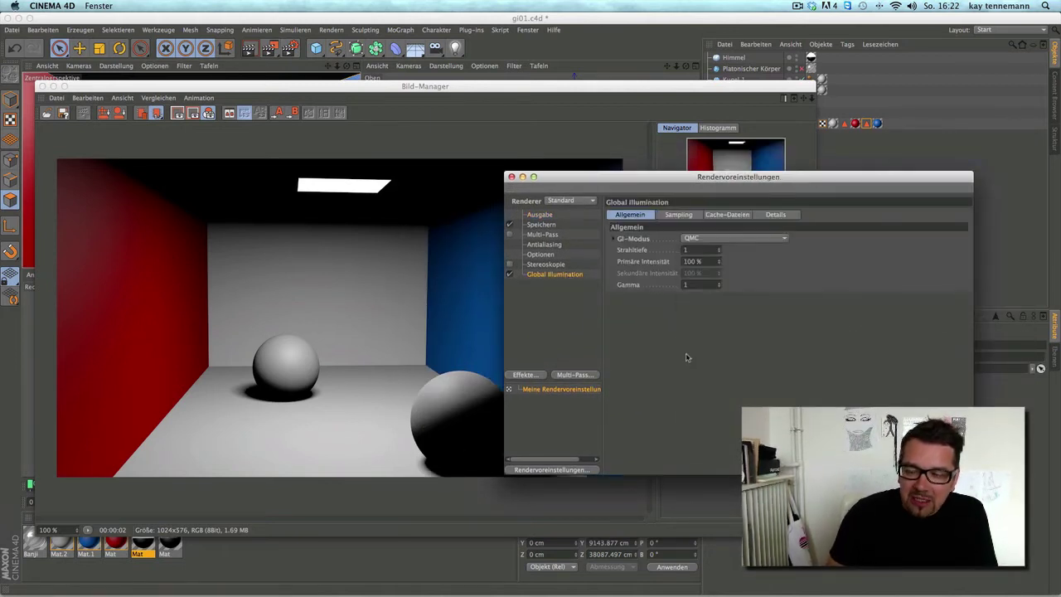
left_click(679, 215)
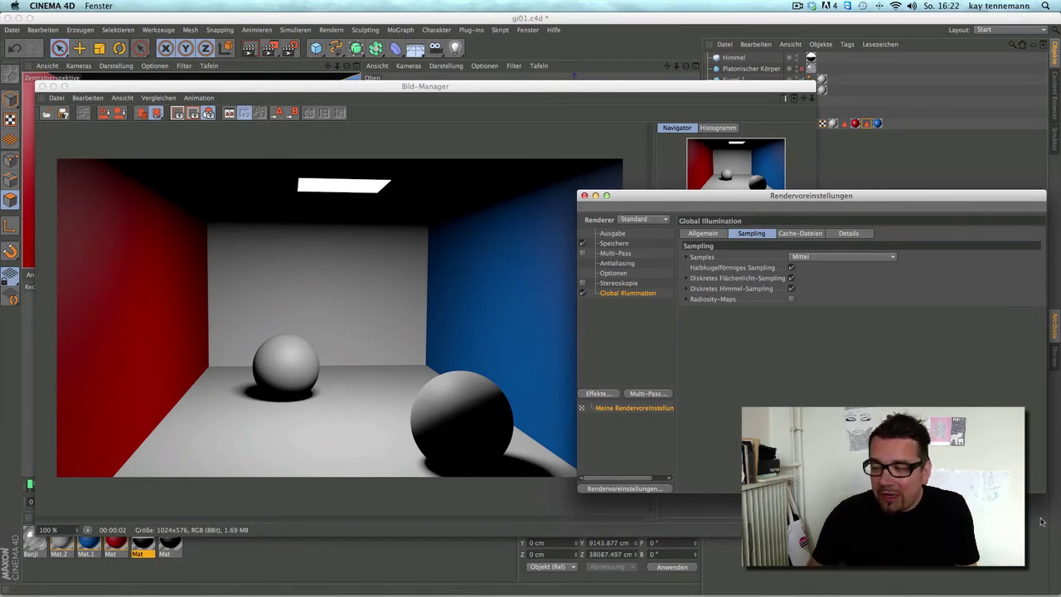
left_click_drag(1045, 491, 1007, 518)
left_click_drag(710, 195, 740, 199)
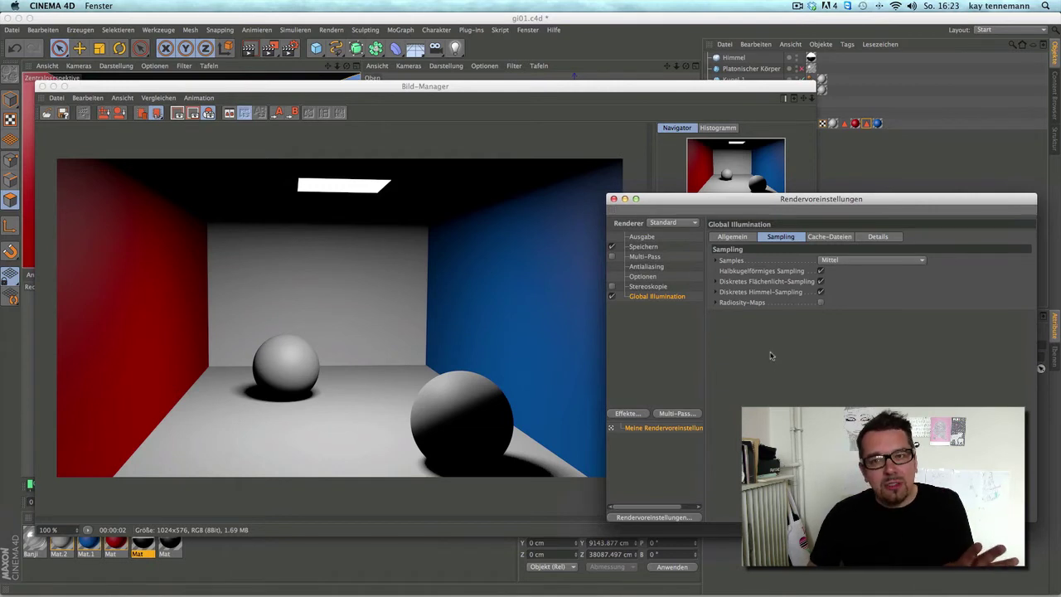
left_click_drag(663, 204, 693, 205)
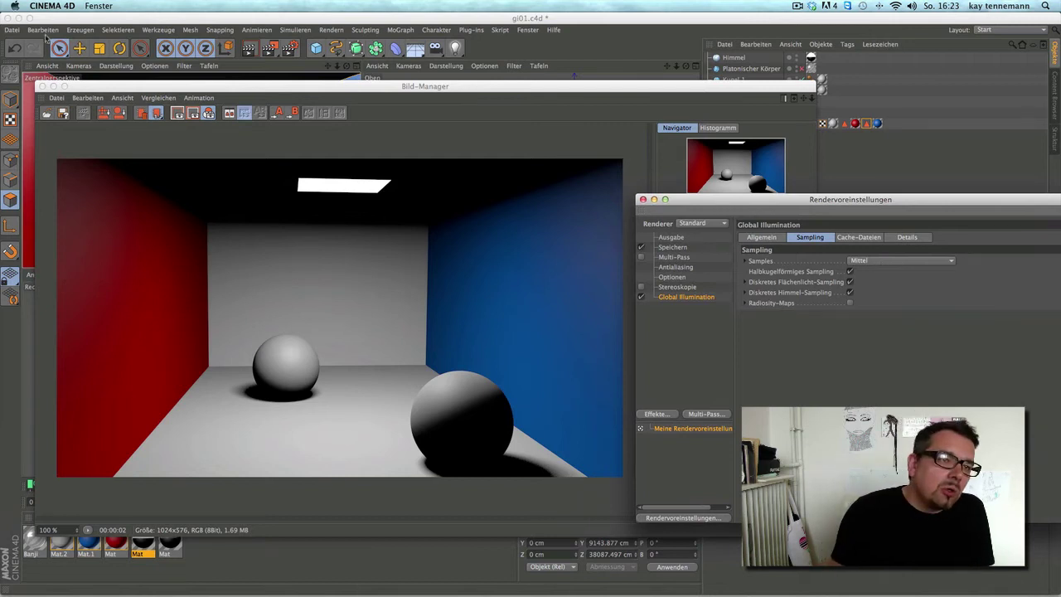
left_click(44, 32)
left_click(87, 215)
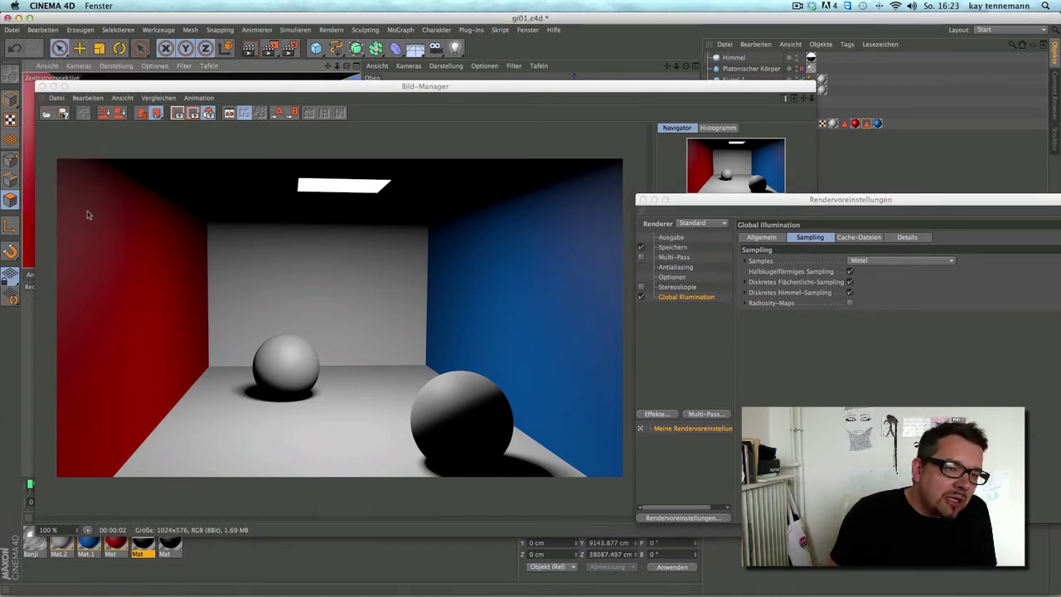
Confirm GI info in console stays enabled, then show the console over the render
left_click(25, 187)
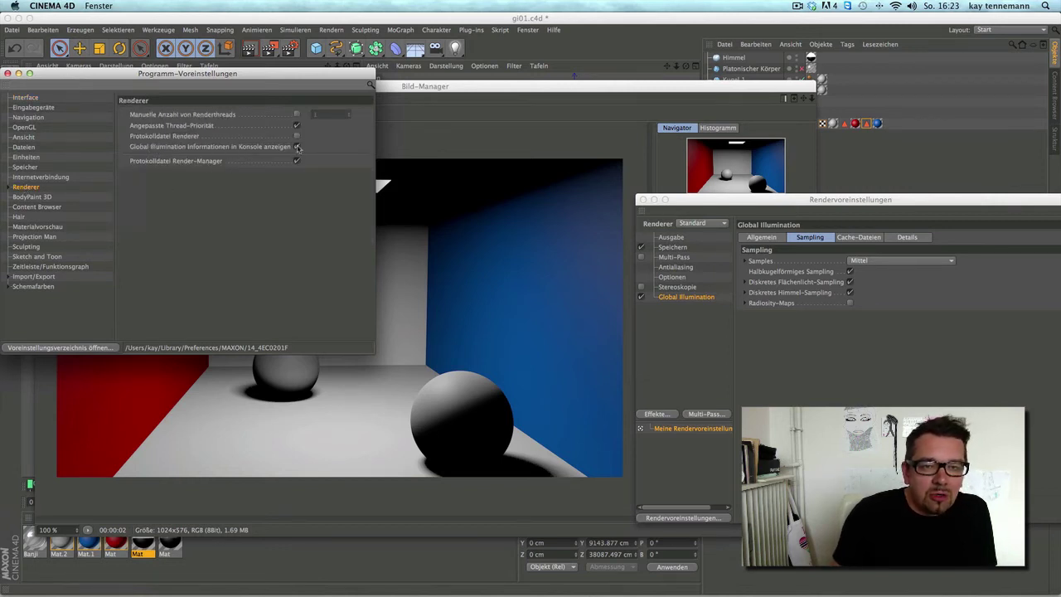
left_click(7, 74)
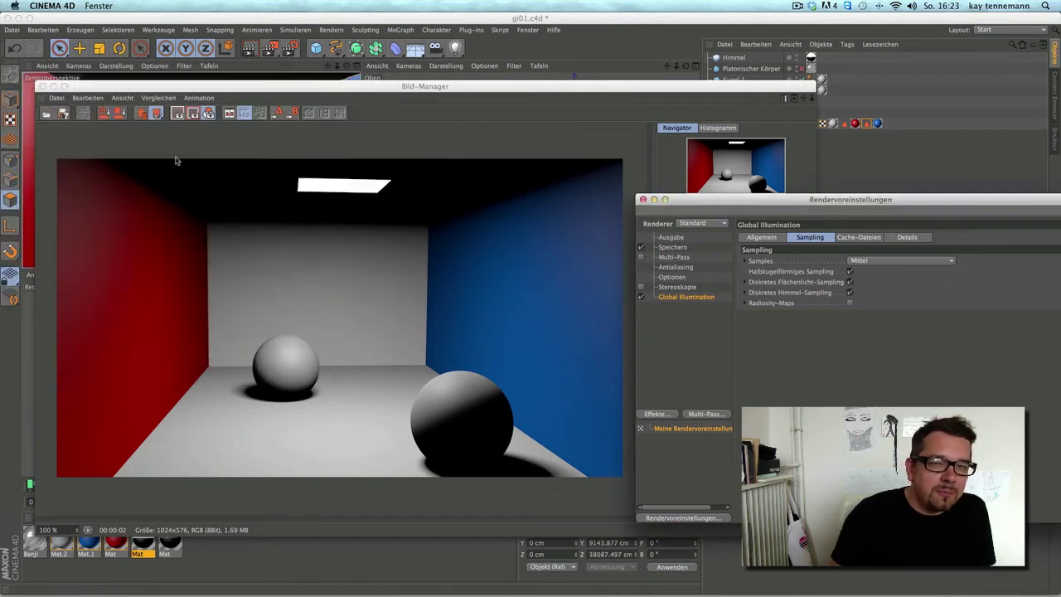
left_click(500, 31)
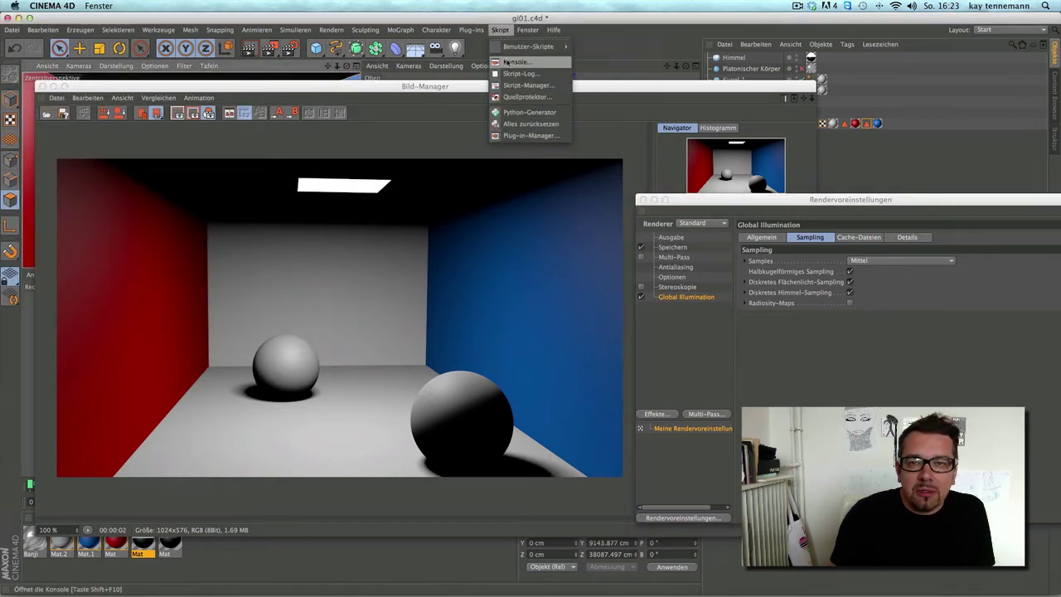
left_click(508, 63)
left_click_drag(174, 47, 323, 247)
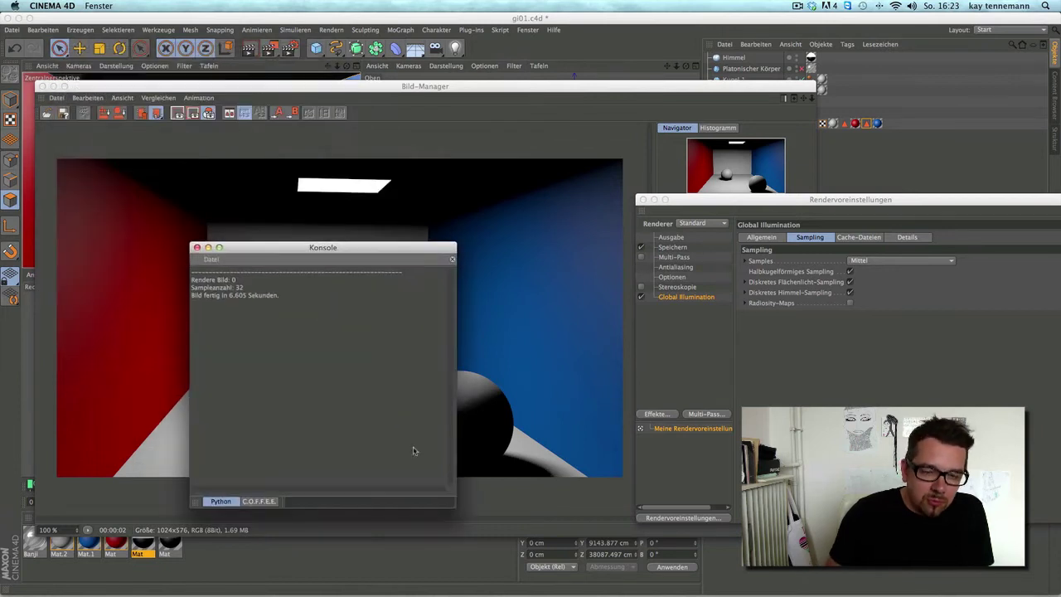
mouse_move(422, 578)
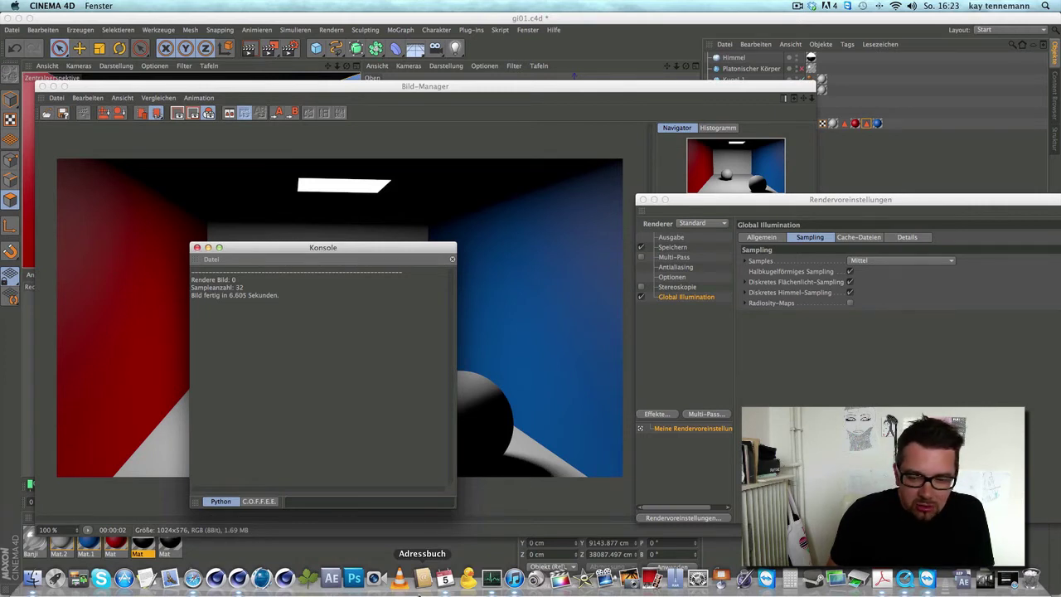
Check CPU load in Activity Monitor, then return to Cinema 4D
left_click(492, 579)
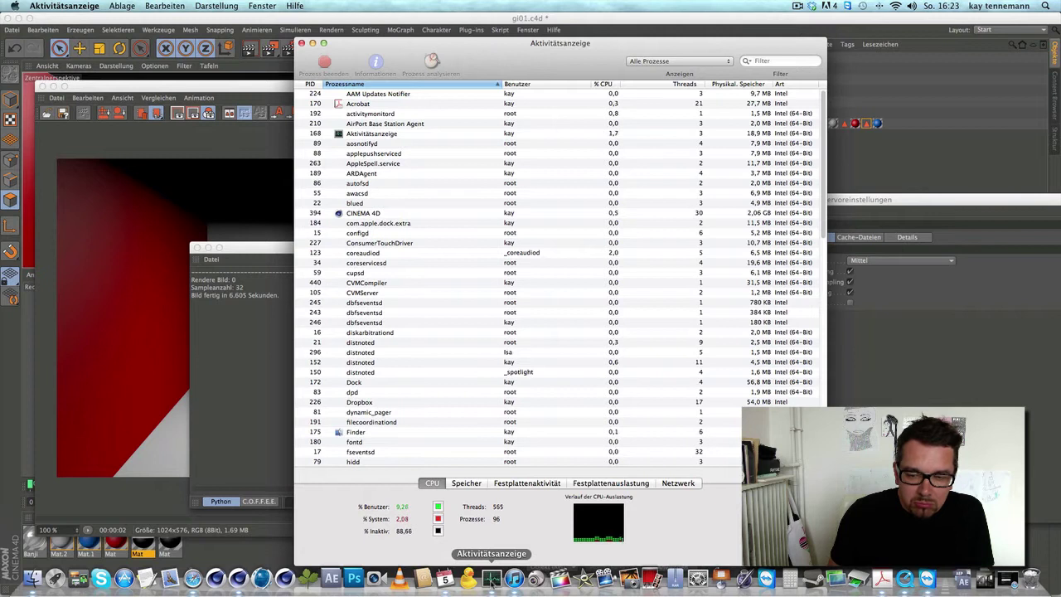
left_click(303, 44)
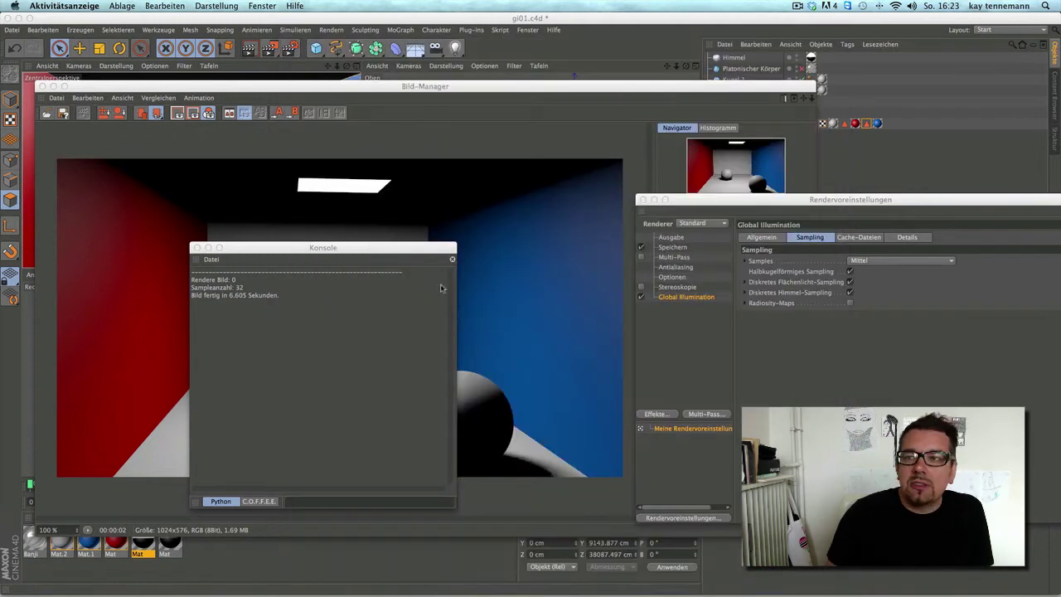
left_click(397, 250)
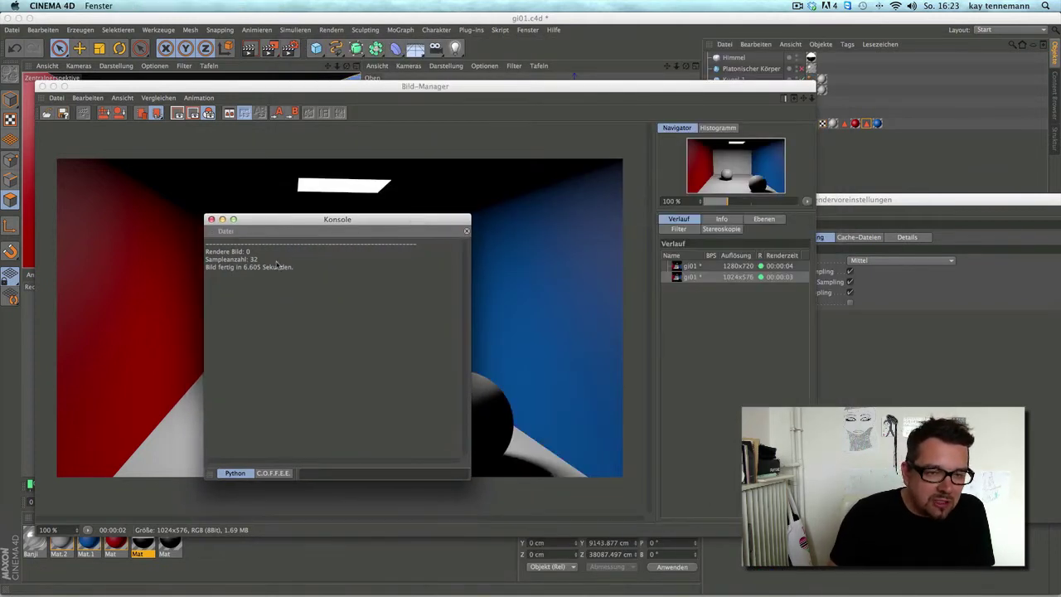
Start a new render of the room in the Picture Viewer and arrange the console beside it
left_click_drag(283, 232, 254, 239)
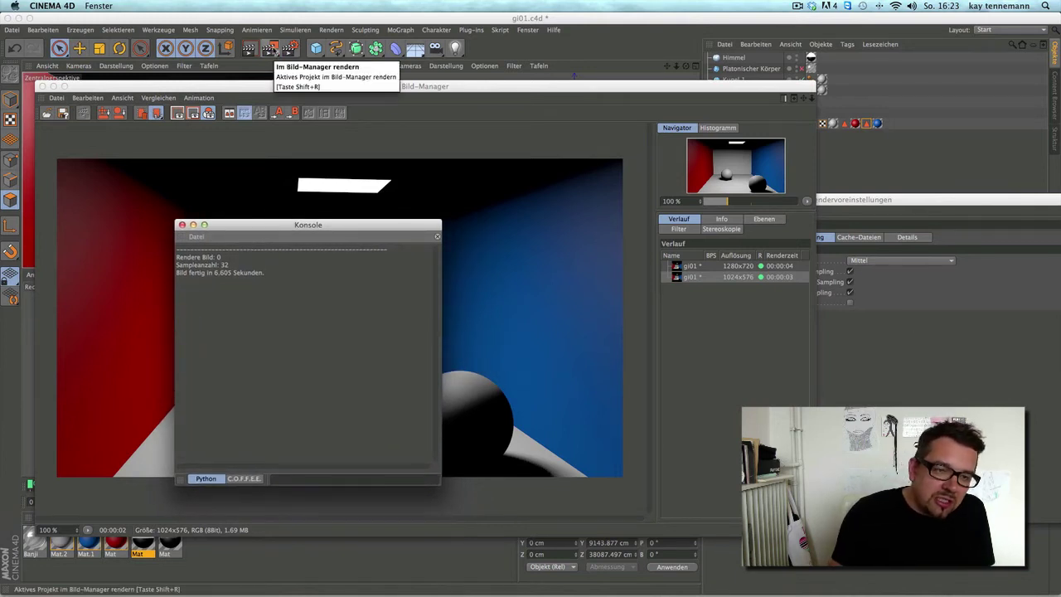
left_click(270, 52)
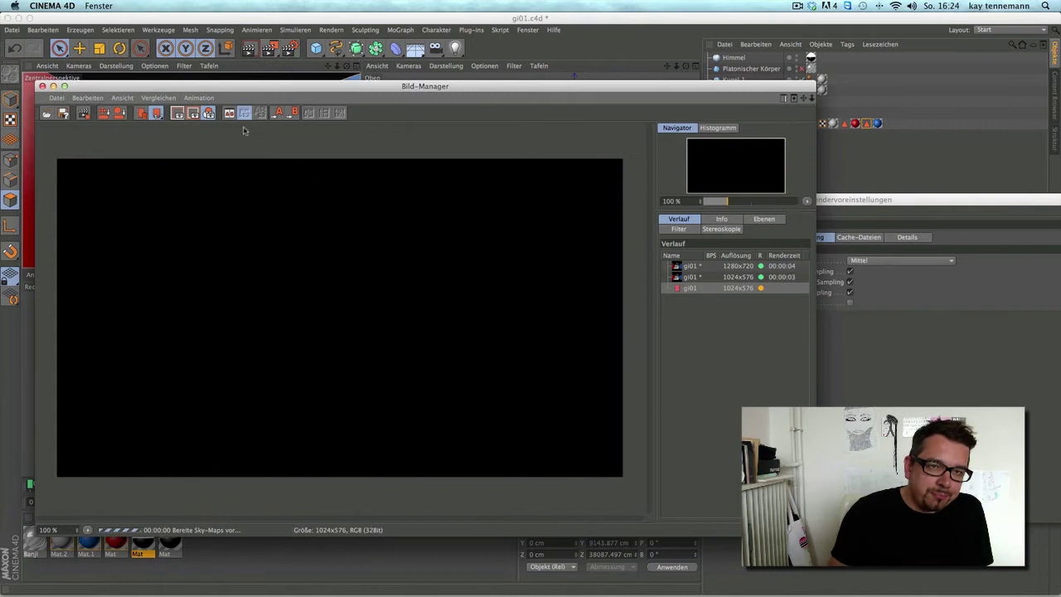
left_click_drag(229, 88, 501, 92)
left_click_drag(249, 224, 95, 126)
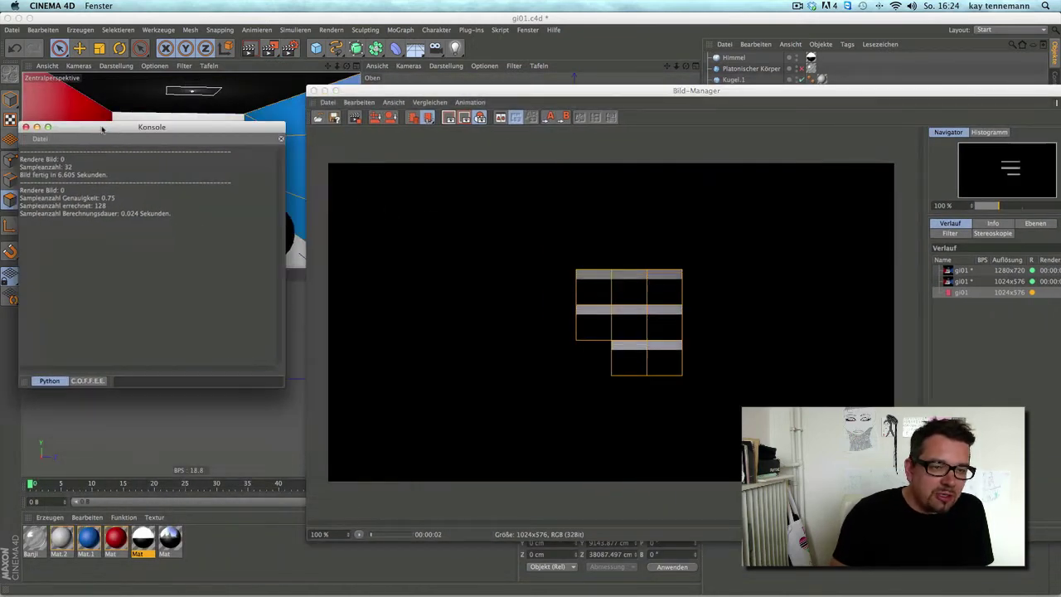
left_click_drag(366, 92, 342, 84)
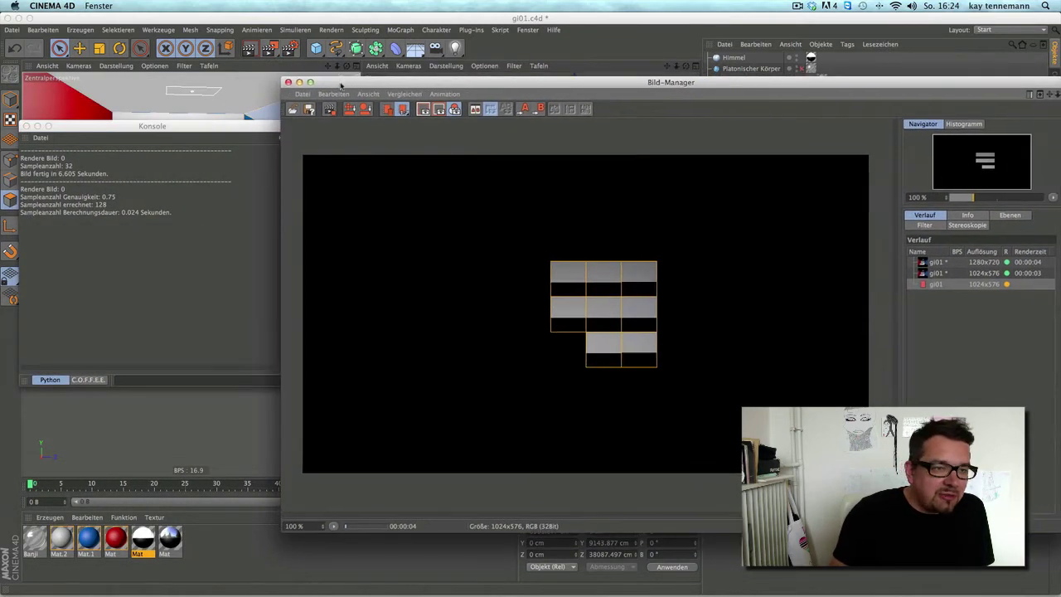
left_click(73, 223)
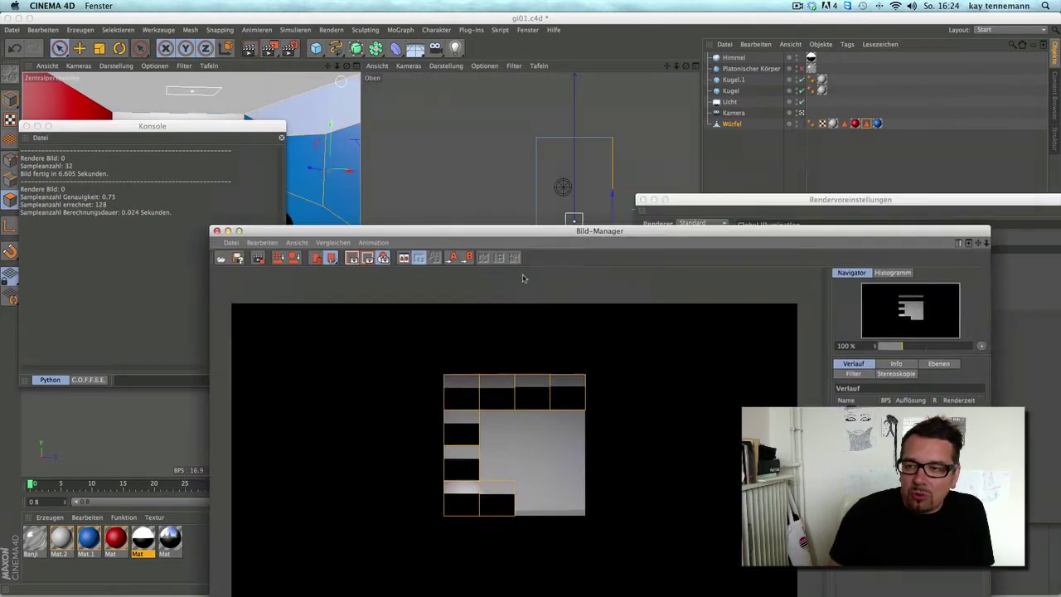
Expand GI Samples to show Accuracy 75%, stacking render settings, render window and console
left_click_drag(613, 83, 471, 384)
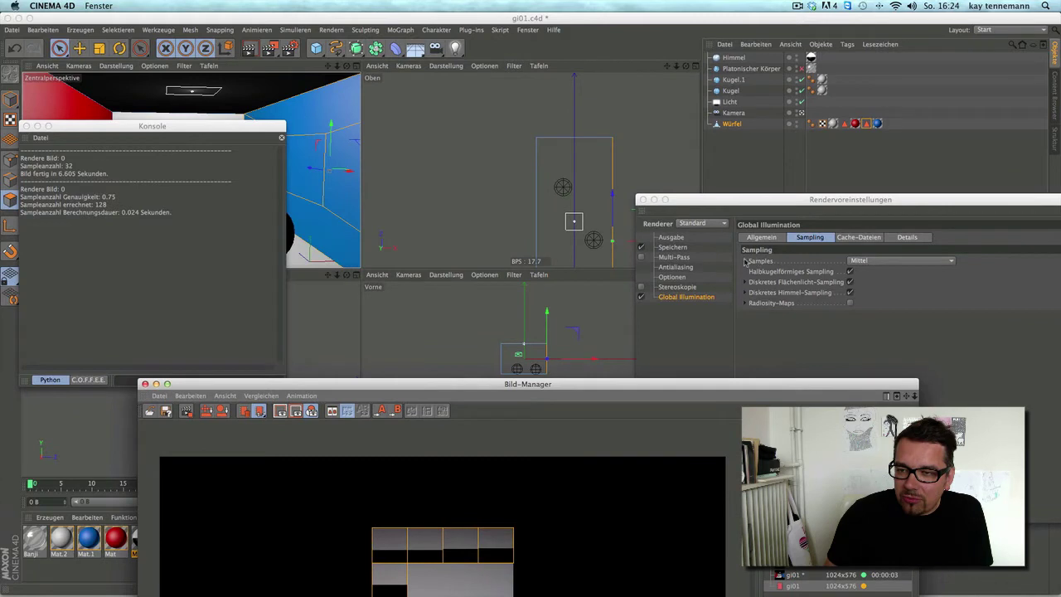
left_click(744, 261)
left_click_drag(769, 204, 695, 46)
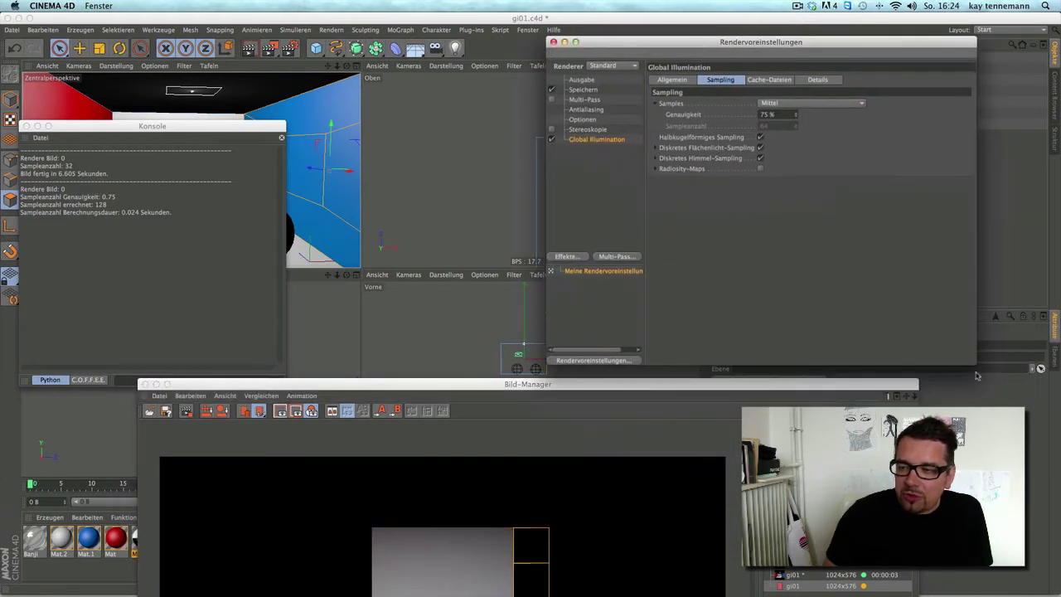
left_click_drag(1001, 363, 1002, 248)
mouse_move(536, 384)
left_mouse_down()
mouse_move(545, 299)
mouse_move(674, 196)
left_mouse_up()
left_click(64, 212)
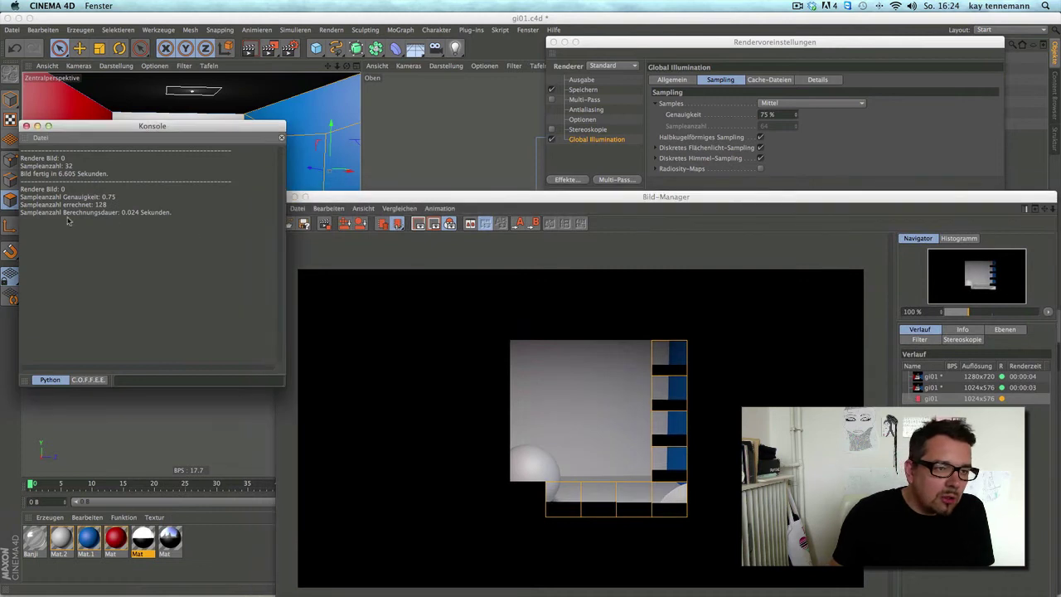
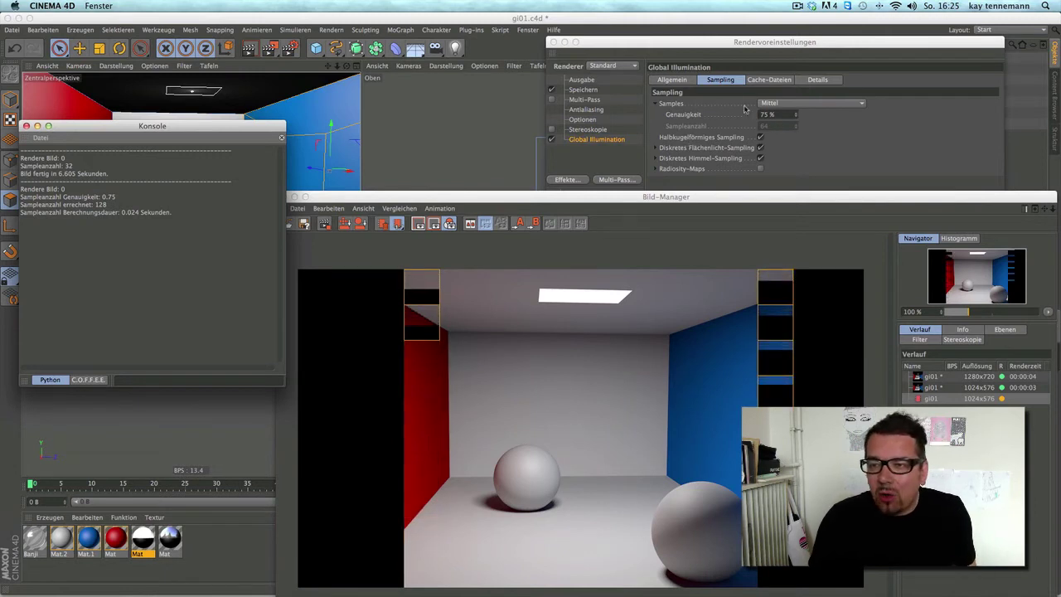
Set global illumination sampling to custom samples with a count of 64
left_click(789, 107)
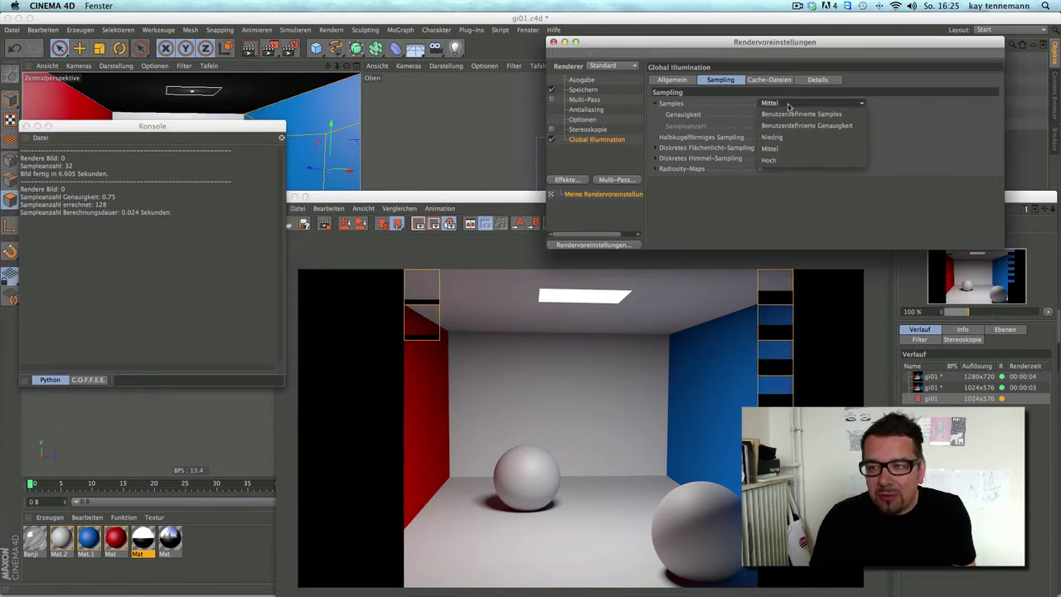
left_click(792, 115)
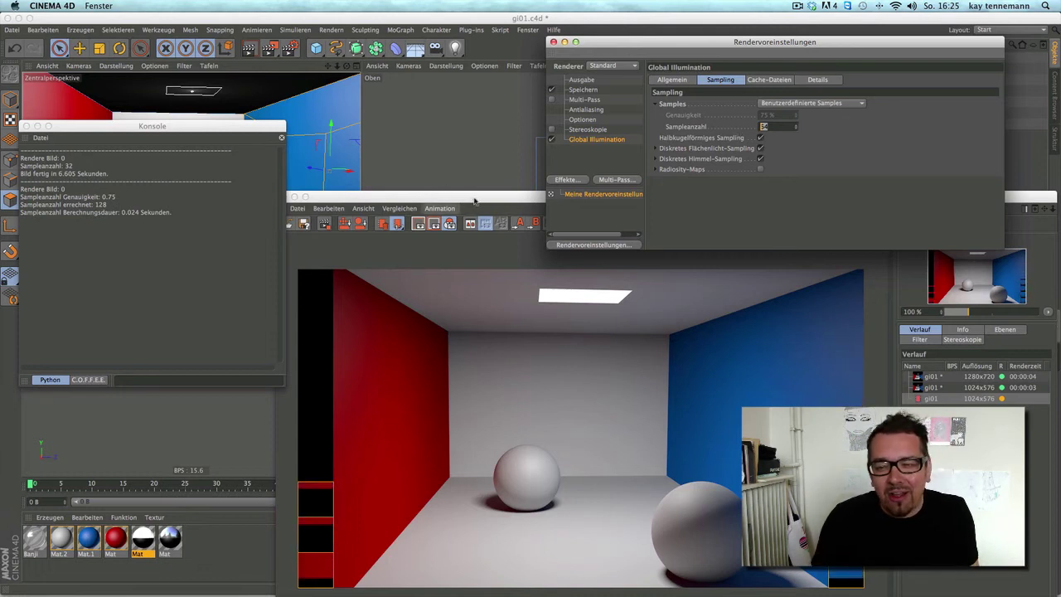
left_click_drag(475, 200, 444, 120)
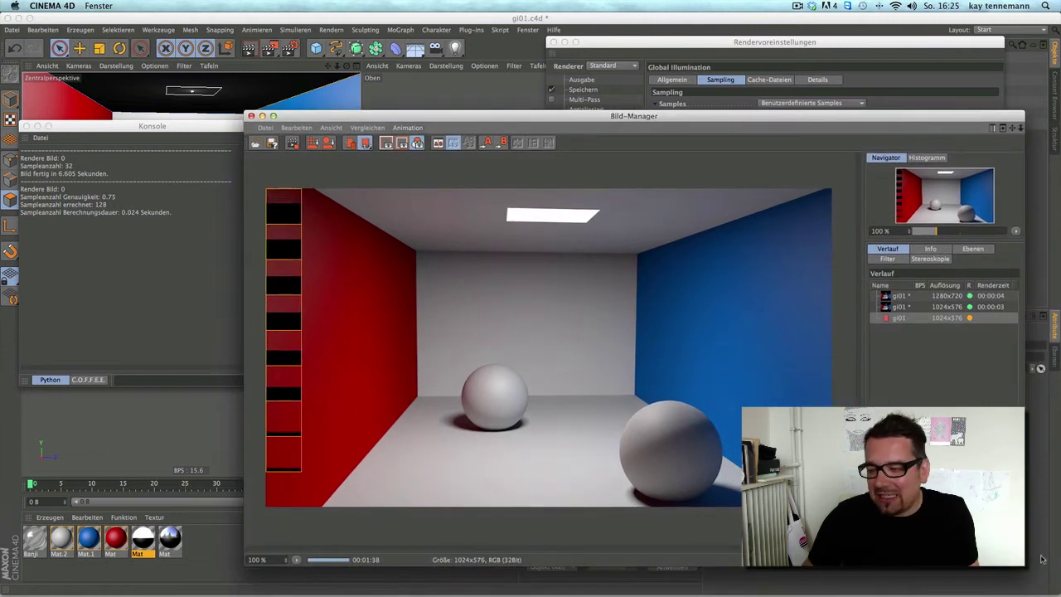
Arrange the Picture Viewer around the finished 1:40 render, then launch a second Cinema 4D
left_click_drag(1042, 559, 1042, 520)
left_click_drag(646, 120, 655, 191)
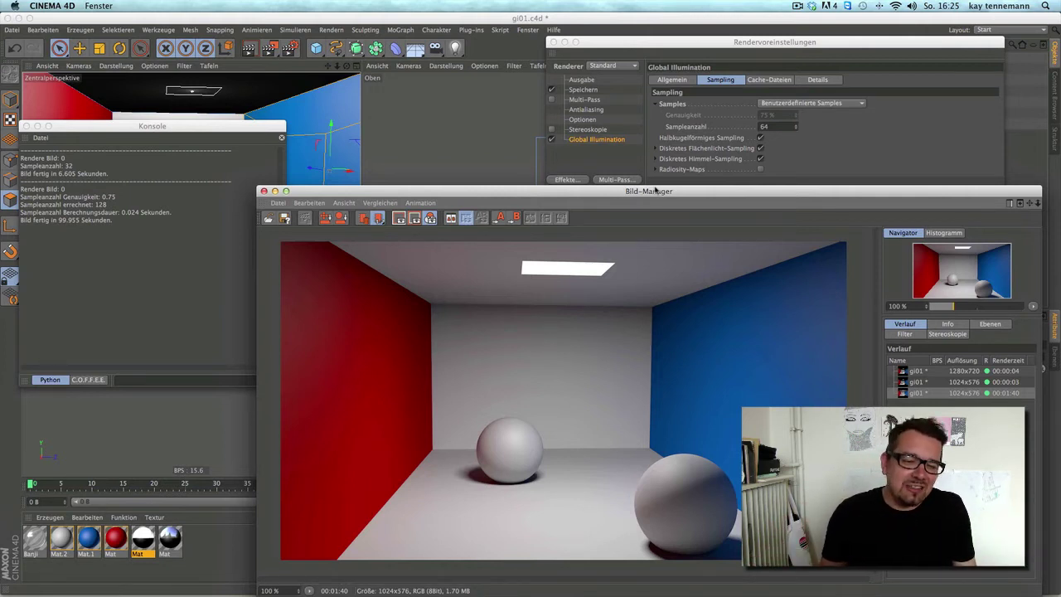
left_click(291, 582)
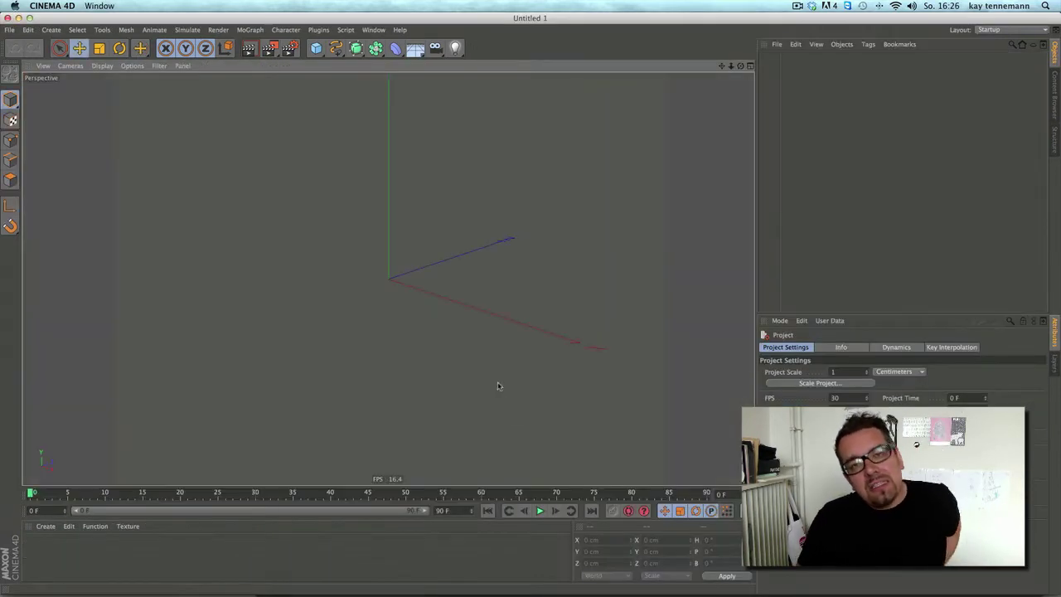
Create a default material Mat and keep its Illumination sampling mode at Normal
left_click(47, 527)
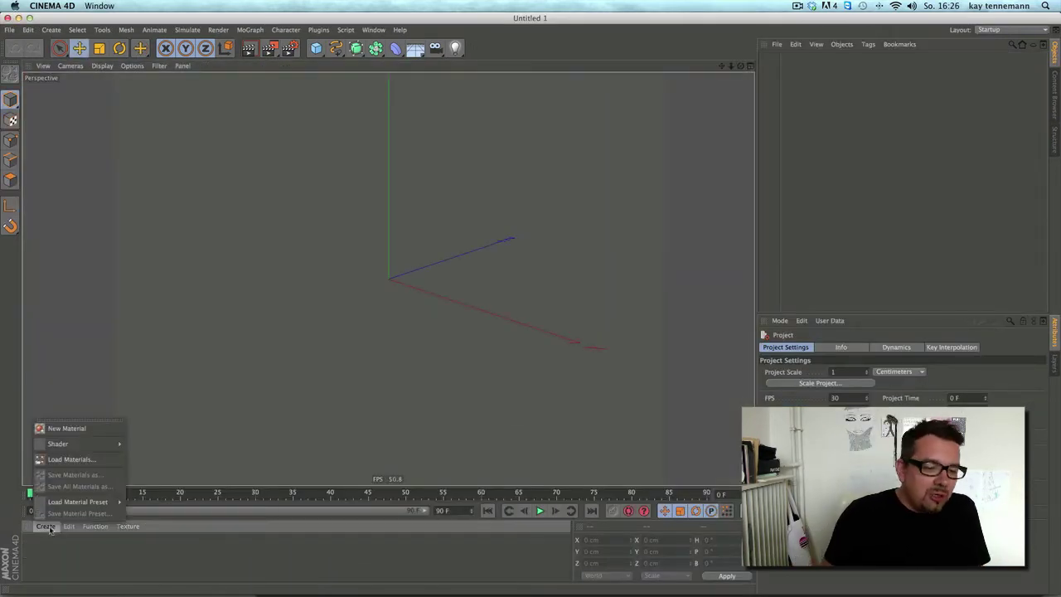
left_click(54, 426)
double_click(35, 546)
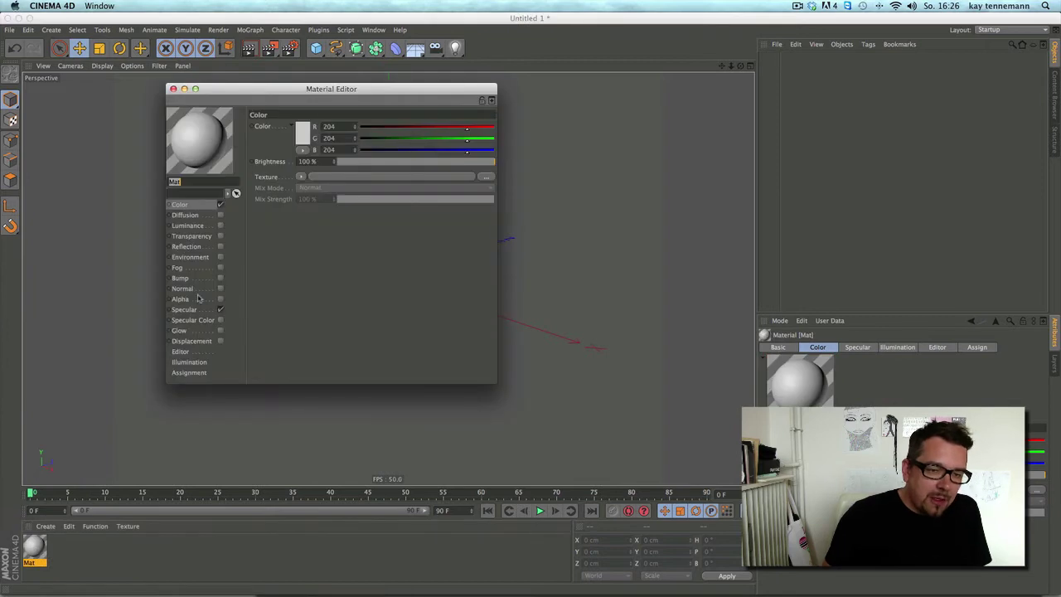
left_click(193, 362)
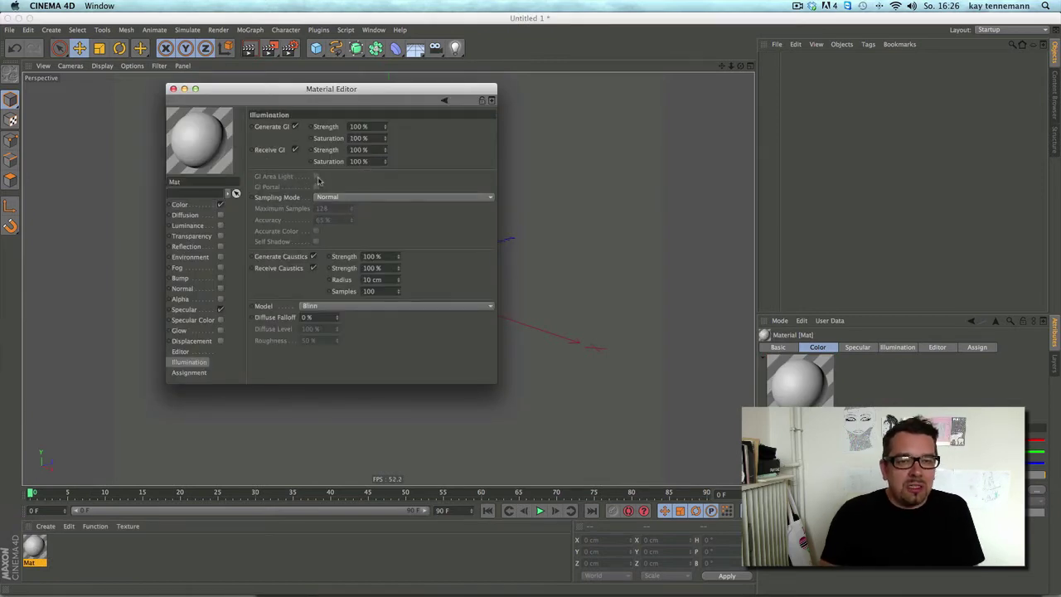
left_click(348, 200)
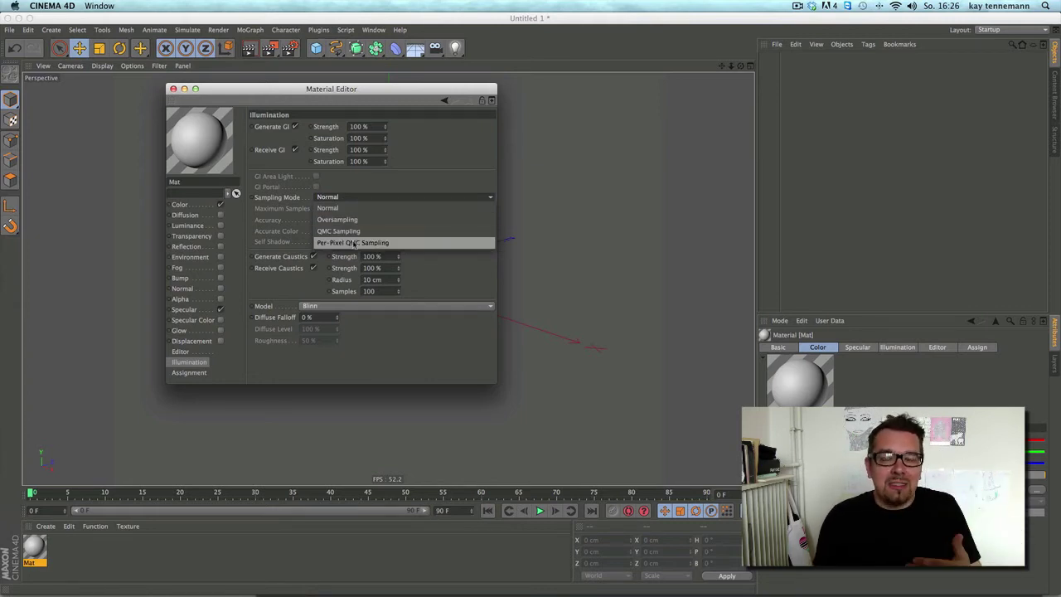
left_click(438, 264)
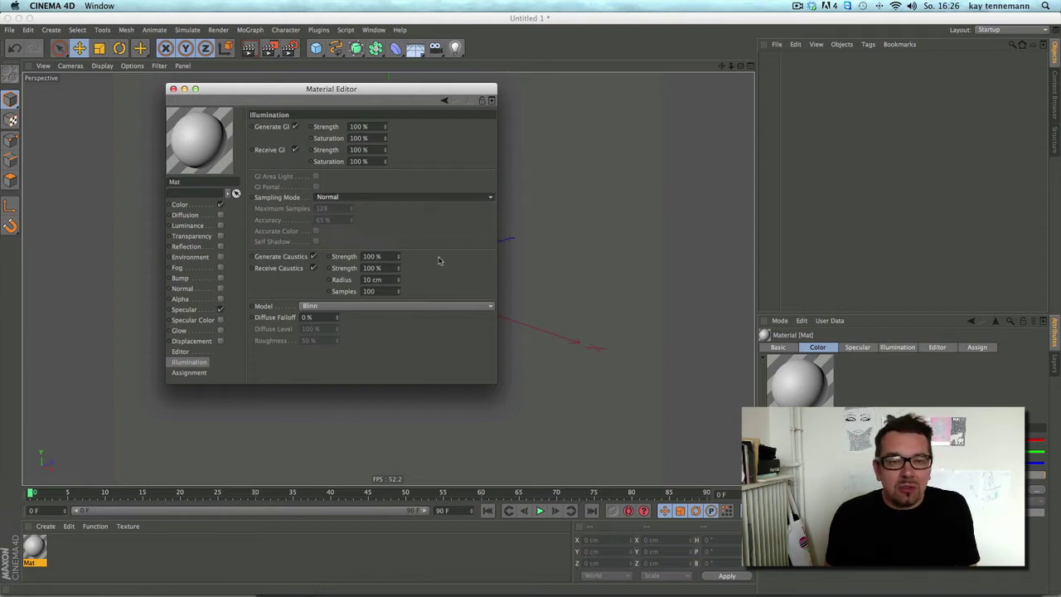
left_click(173, 88)
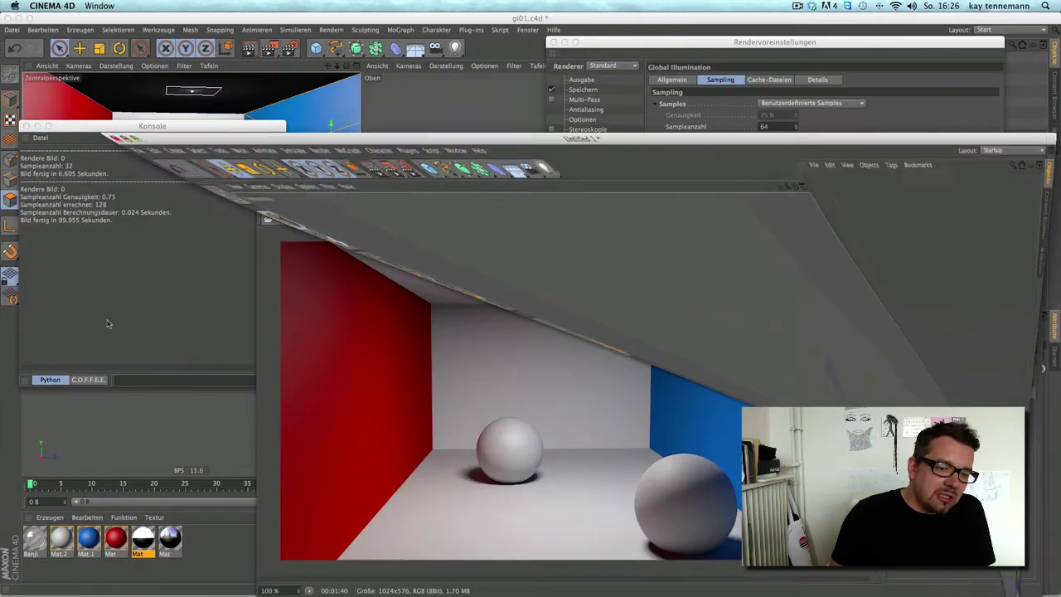
Create material Mat.3, inspect its Illumination page, then bring back the GI render settings
left_click(49, 517)
left_click(66, 421)
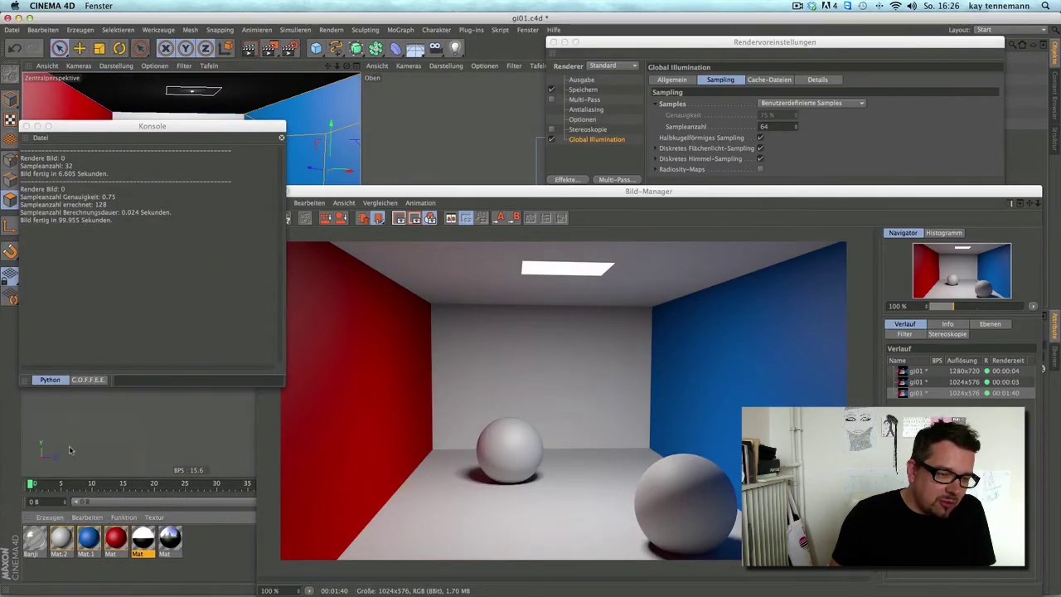
double_click(34, 539)
left_click(192, 352)
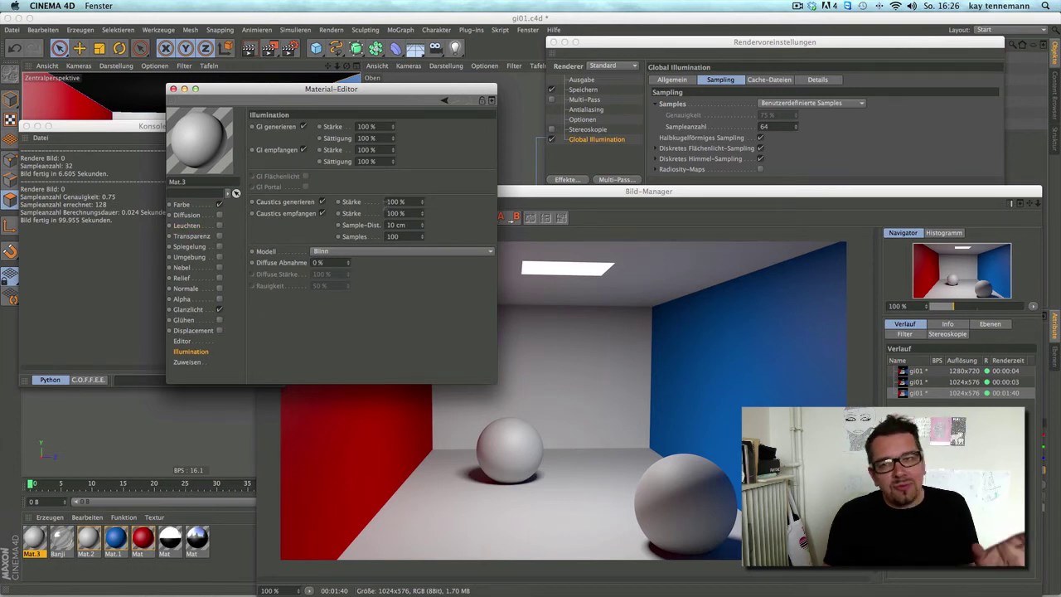
left_click(172, 89)
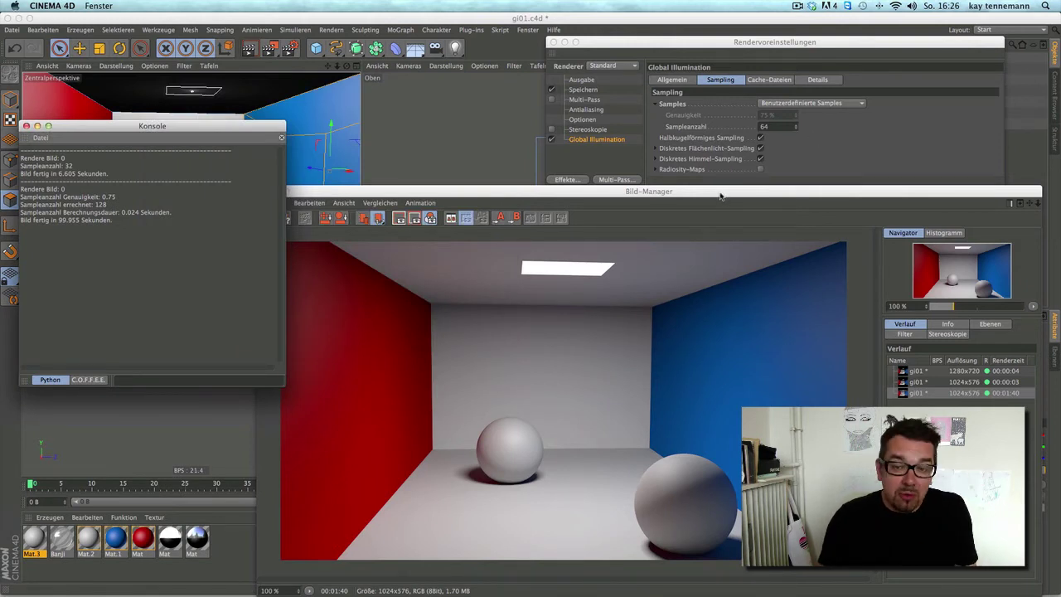
left_click_drag(720, 196, 562, 114)
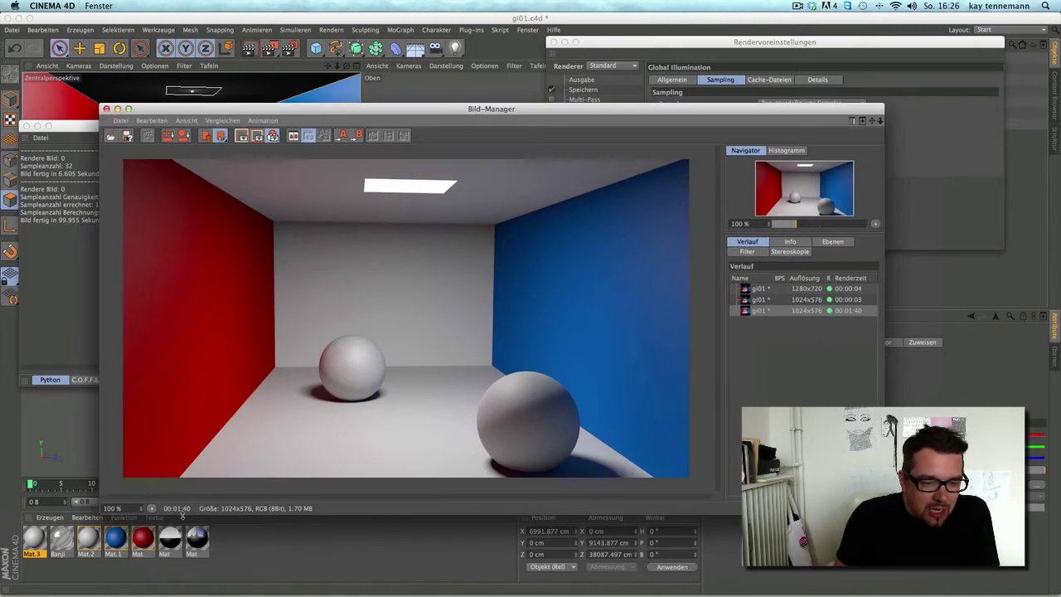
left_click(944, 137)
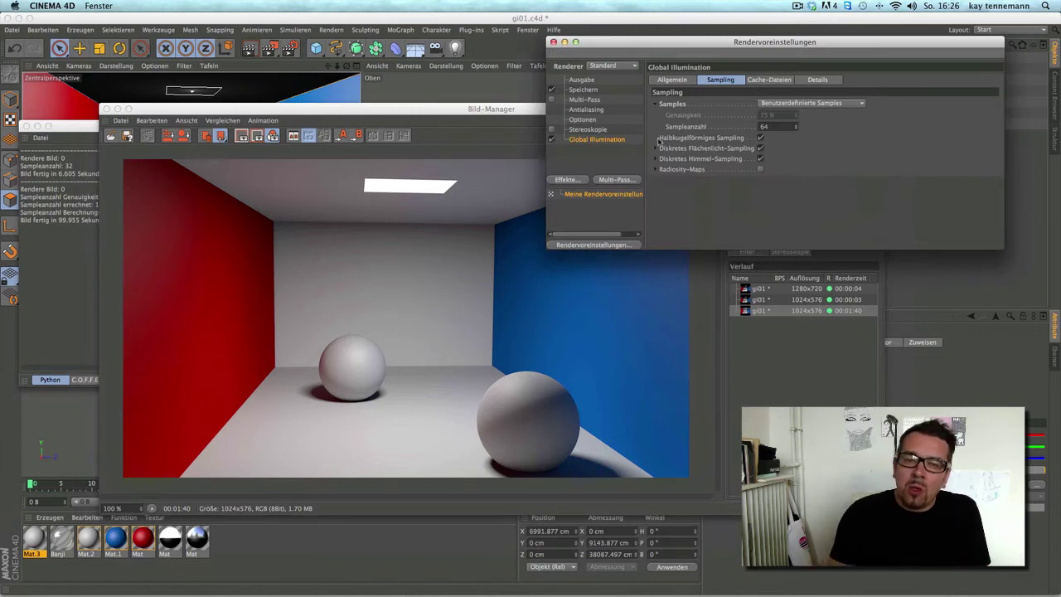
Raise the global illumination ray depth (Strahltiefe) from 1 to 2 on the General page
left_click(672, 80)
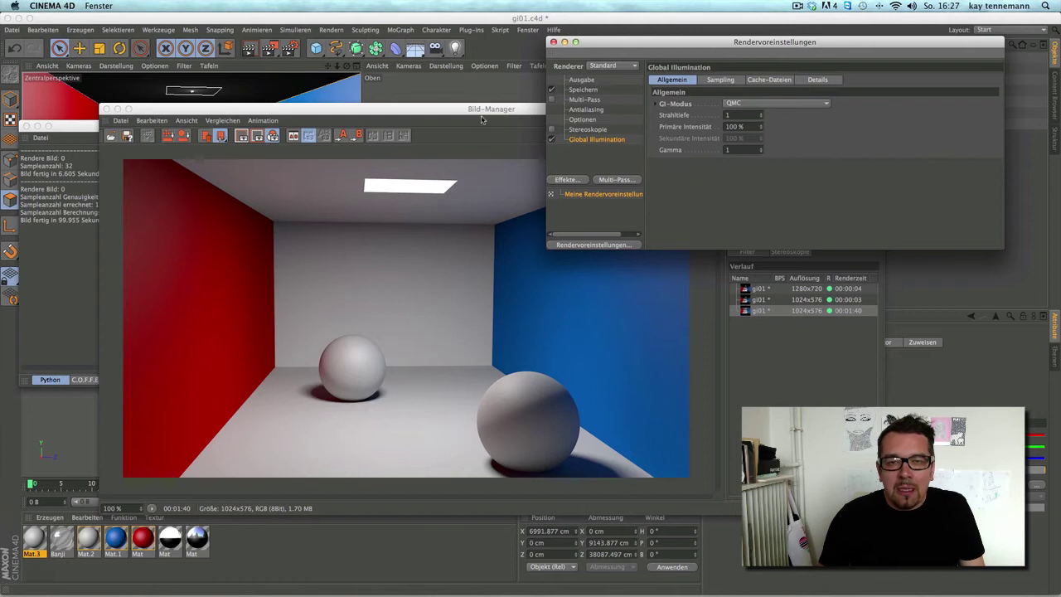
left_click_drag(483, 110, 502, 157)
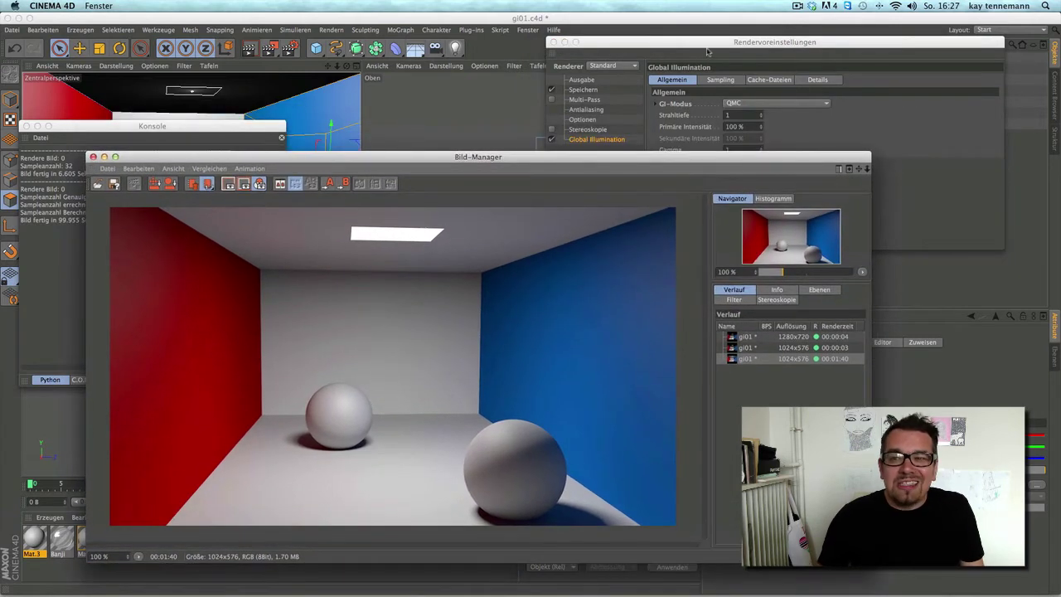
left_click(708, 52)
left_click(763, 113)
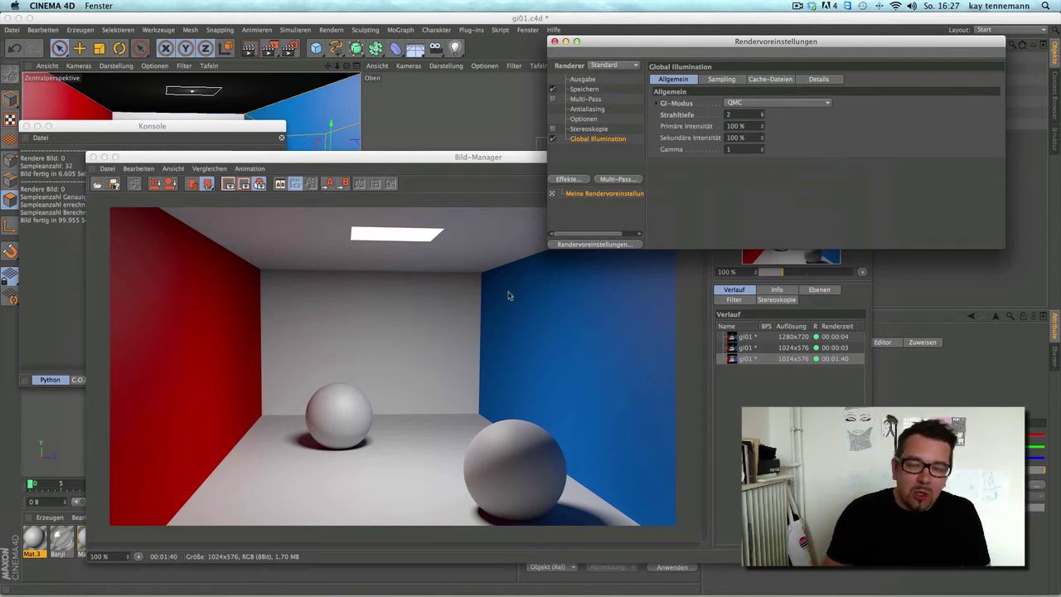
Start a new render with Shift+R and keep the GI mode at QMC
key("shift+r")
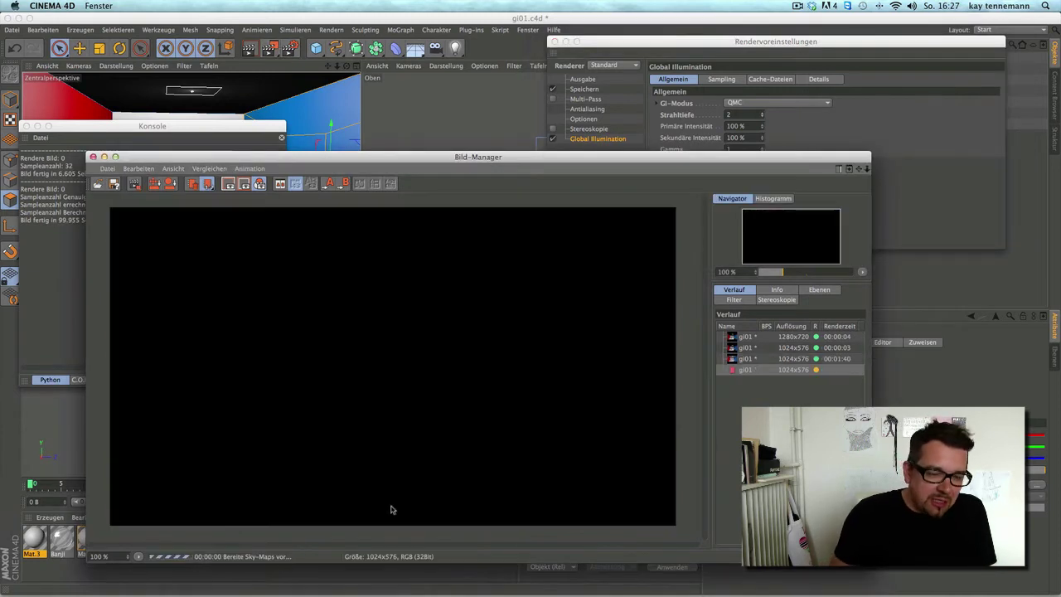
left_click_drag(446, 157, 465, 137)
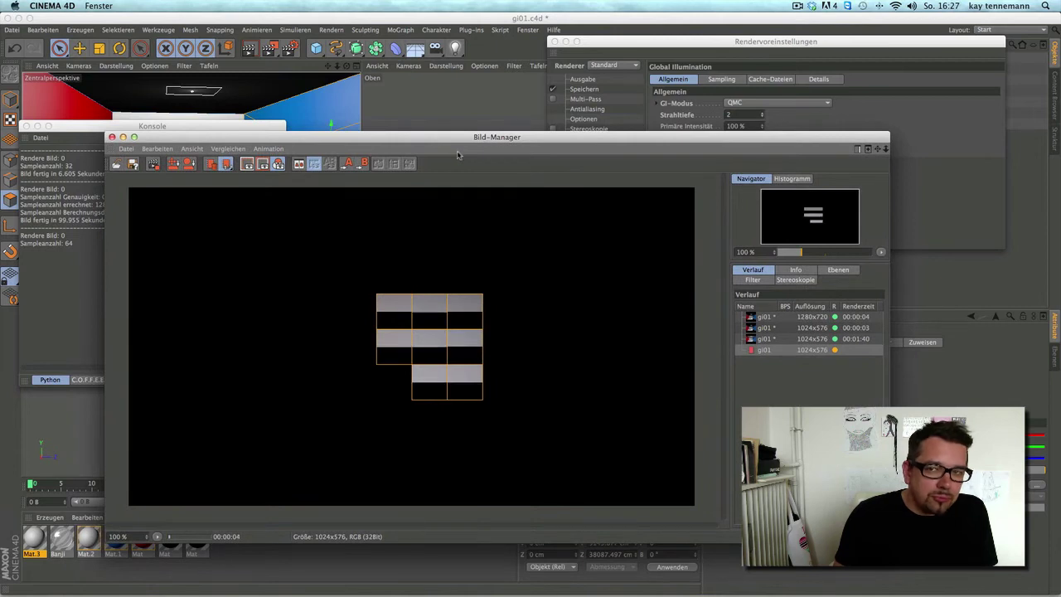
left_click(721, 79)
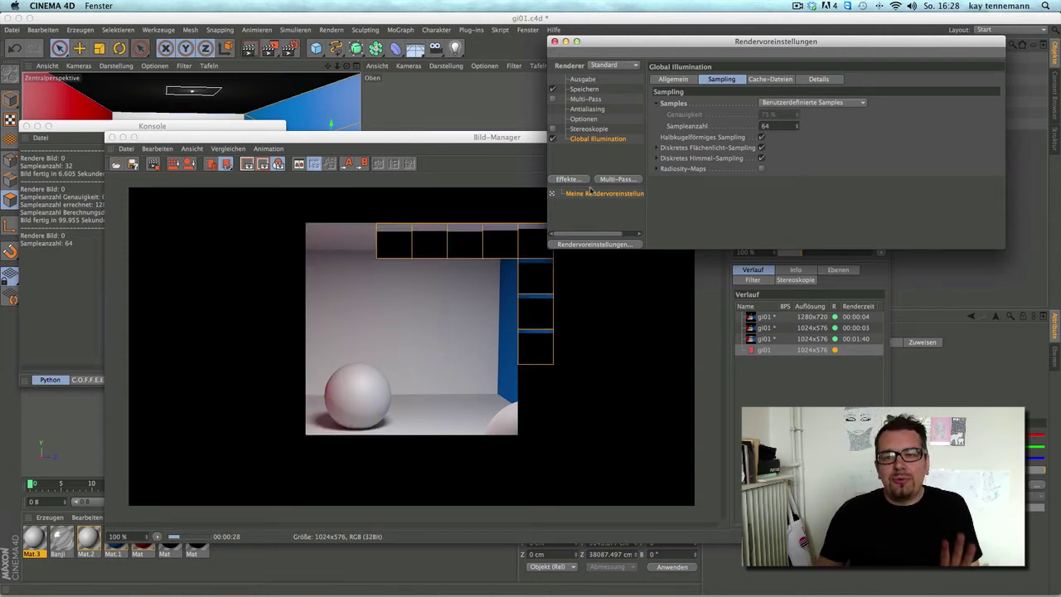
left_click(673, 79)
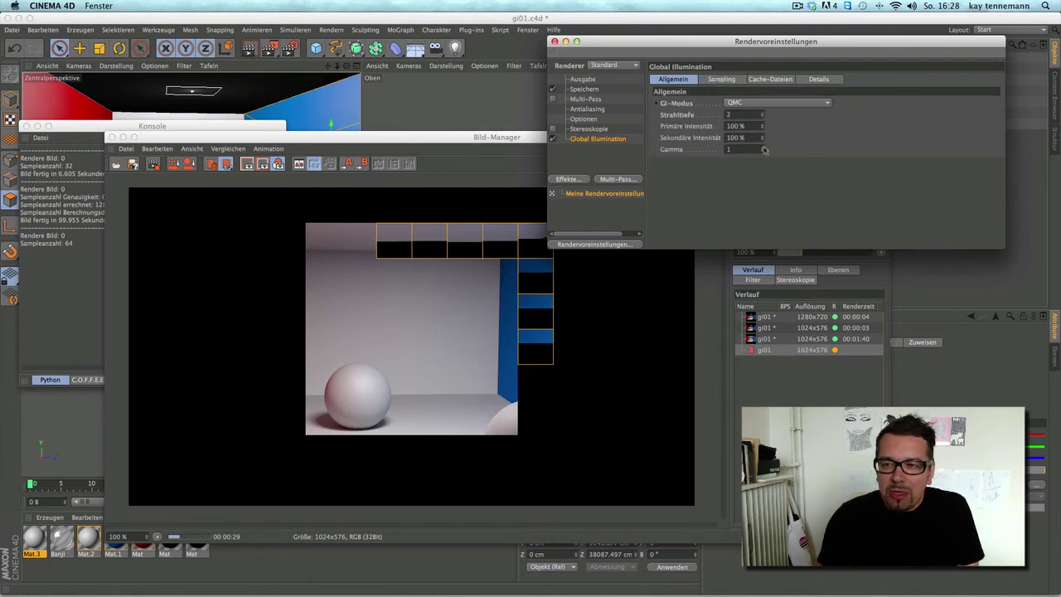
left_click(750, 103)
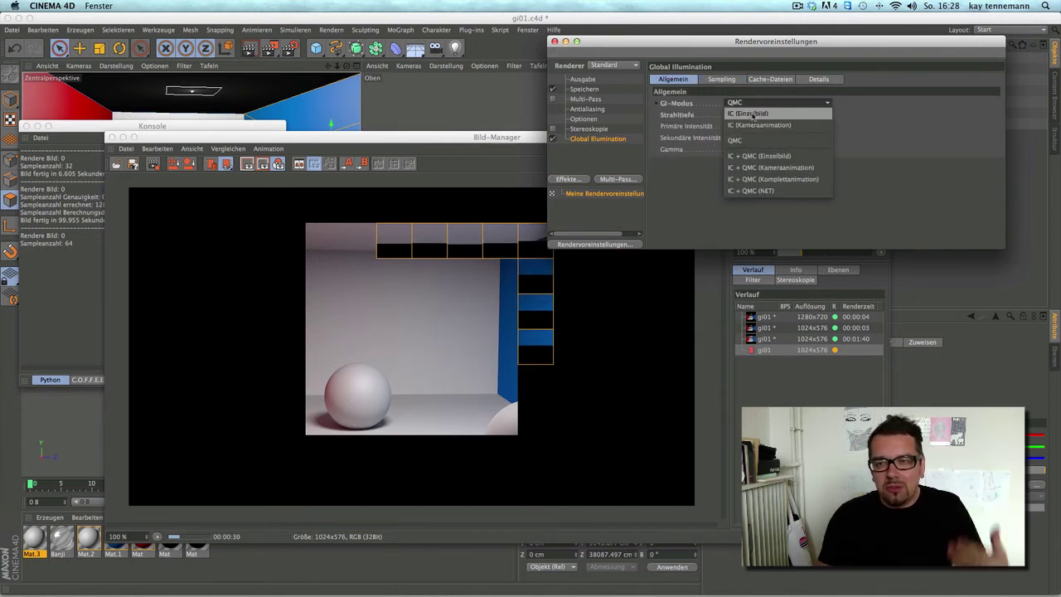
left_click(688, 159)
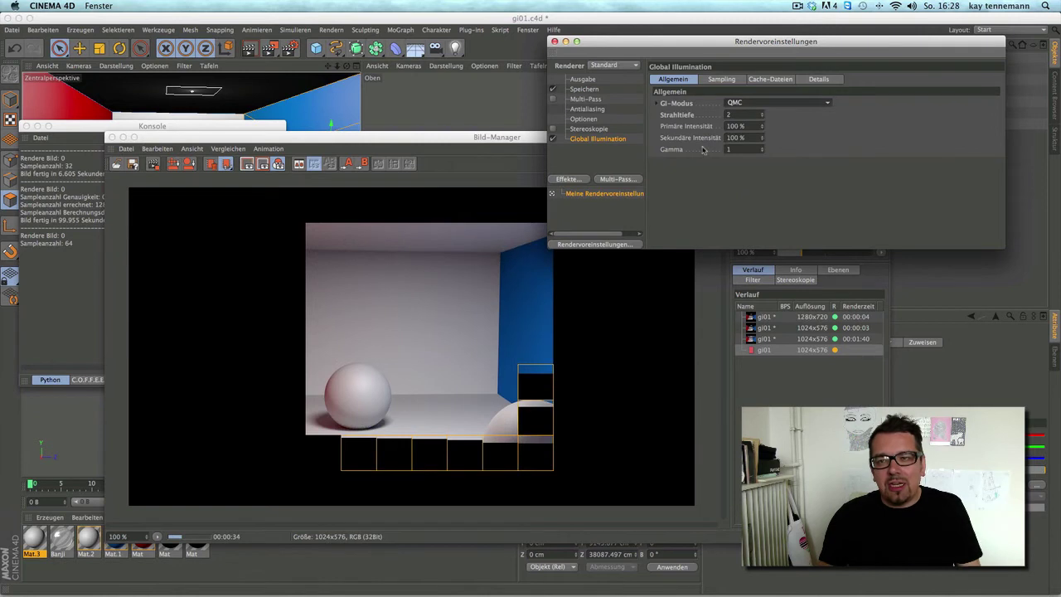
Recheck the GI sampling and general pages, confirming QMC mode, then view the render
left_click(721, 79)
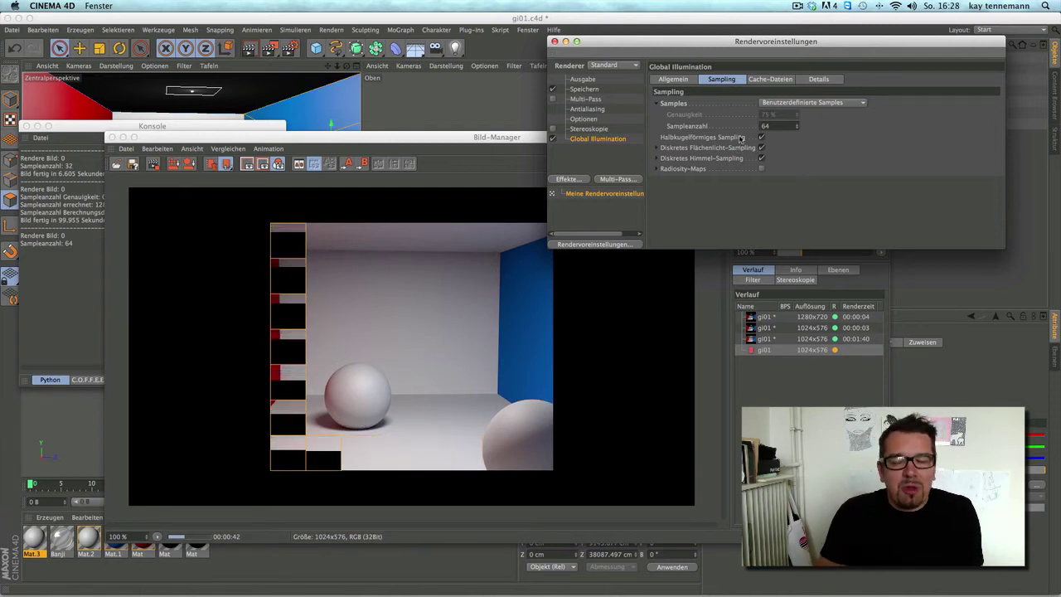
left_click(674, 78)
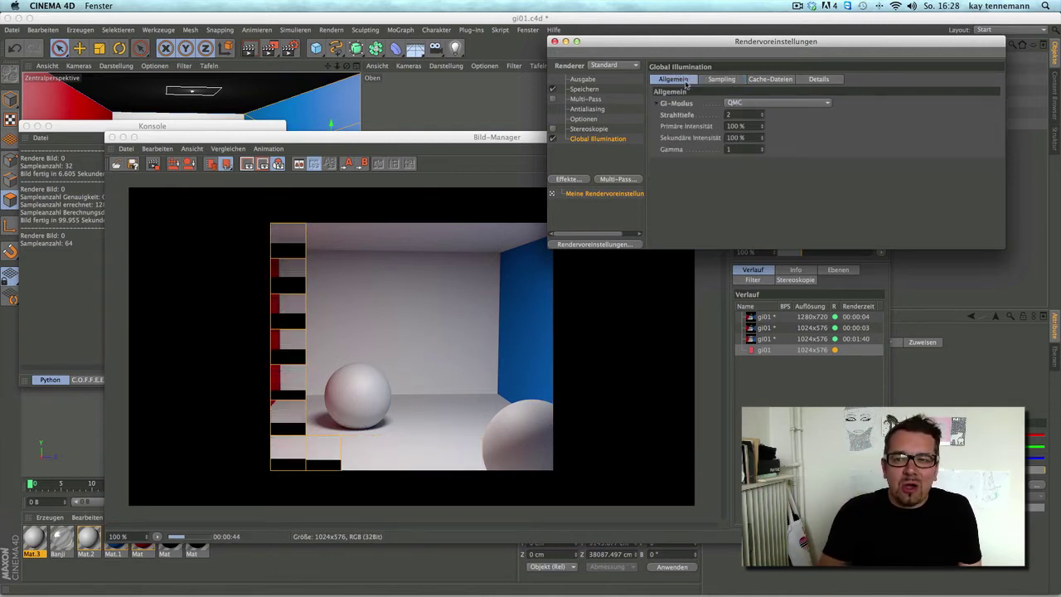
left_click(721, 78)
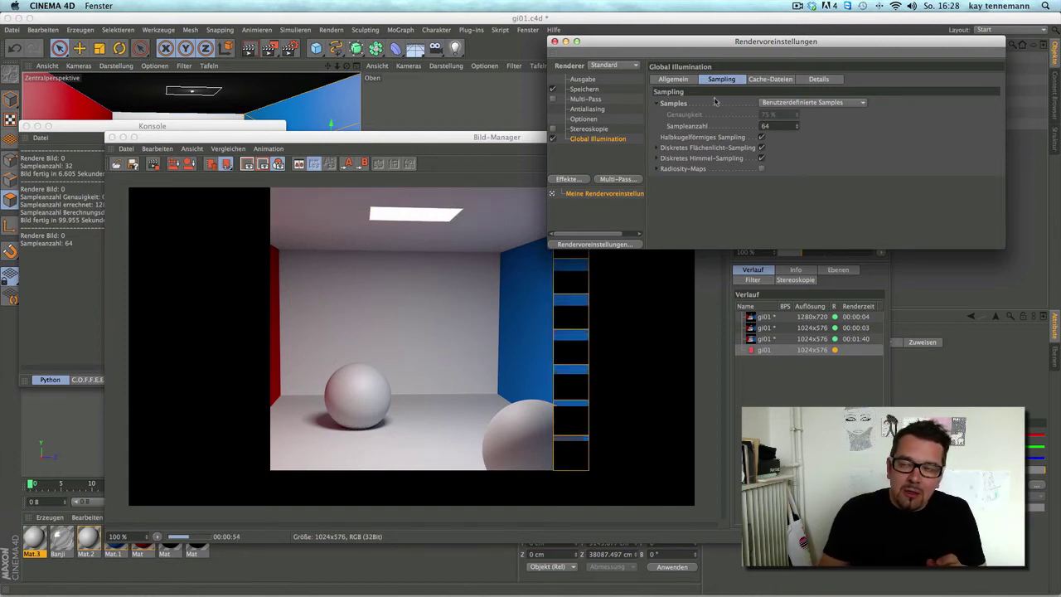
left_click(688, 81)
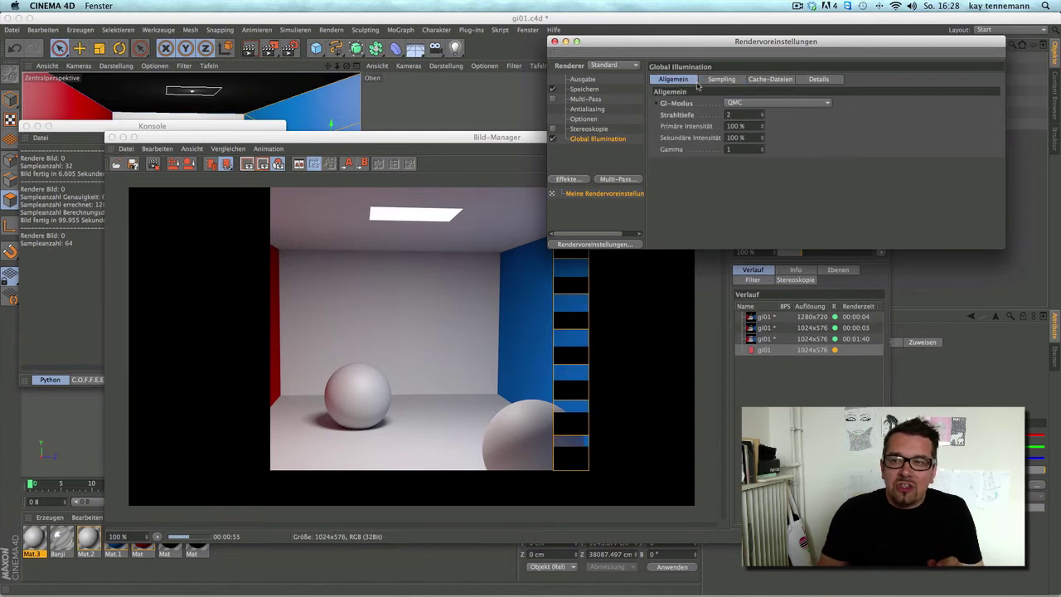
left_click(748, 103)
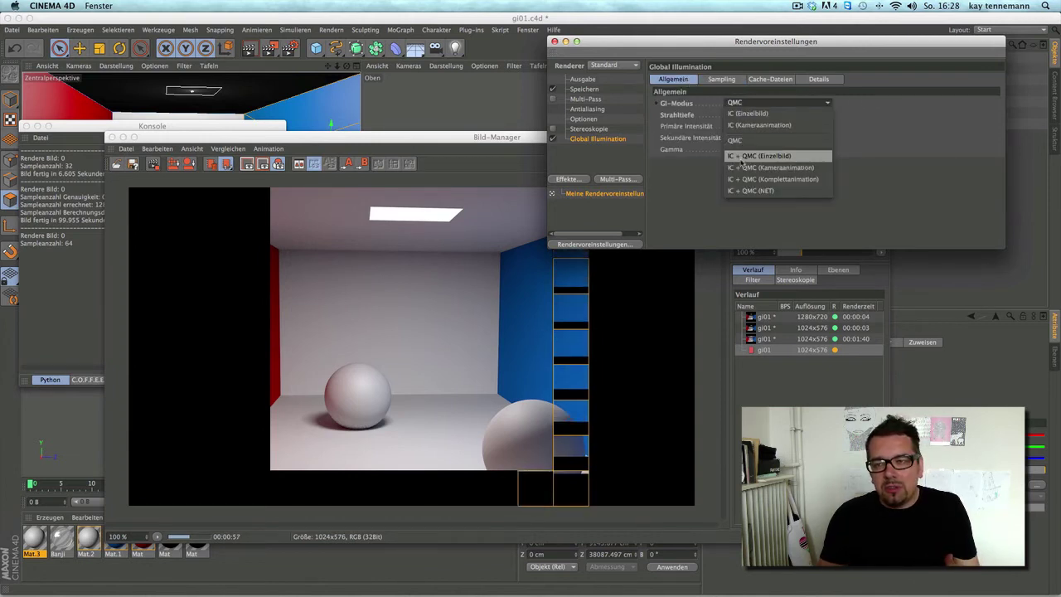
left_click(692, 183)
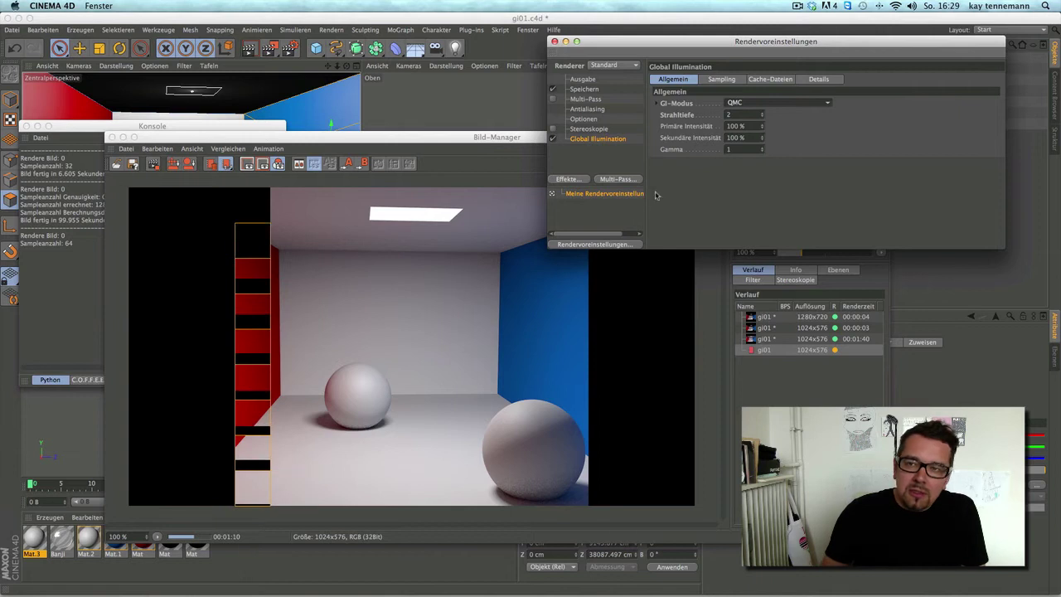
left_click(723, 80)
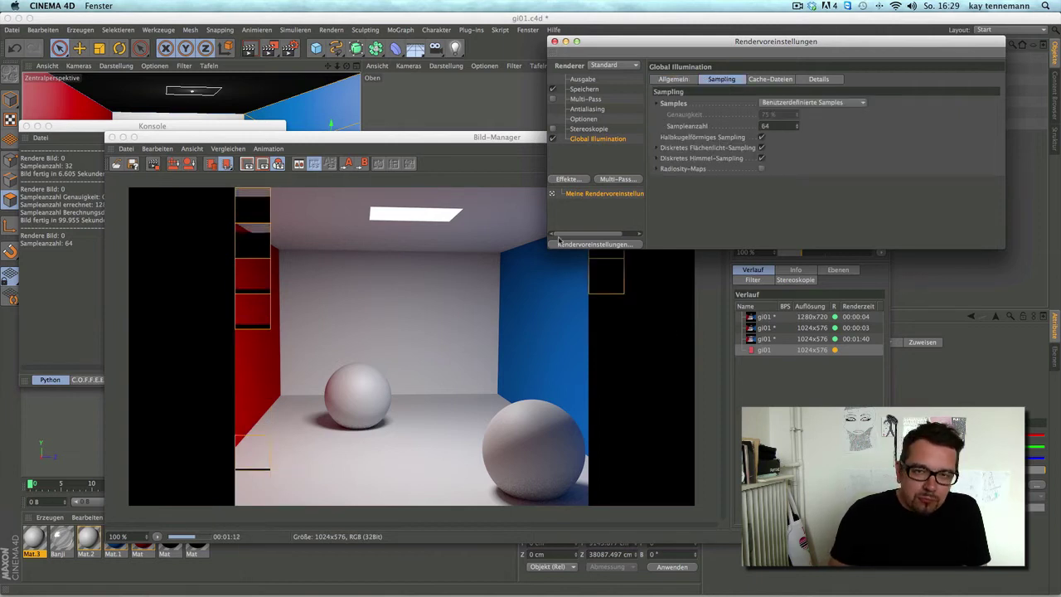
left_click(597, 323)
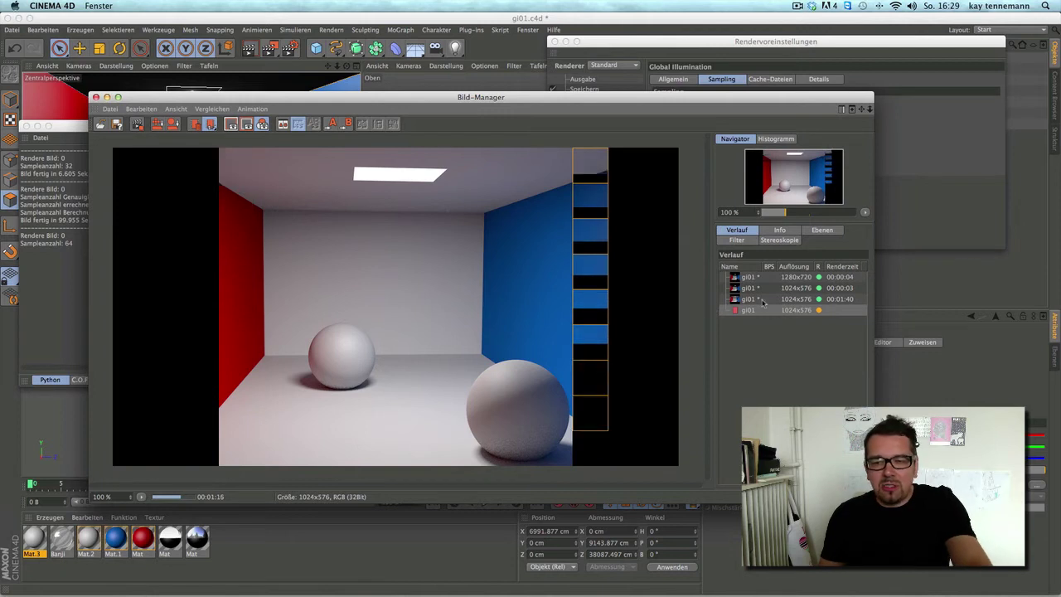
Compare the 1:40 render, the in-progress depth-2 render and the darker 3-second render
left_click(765, 300)
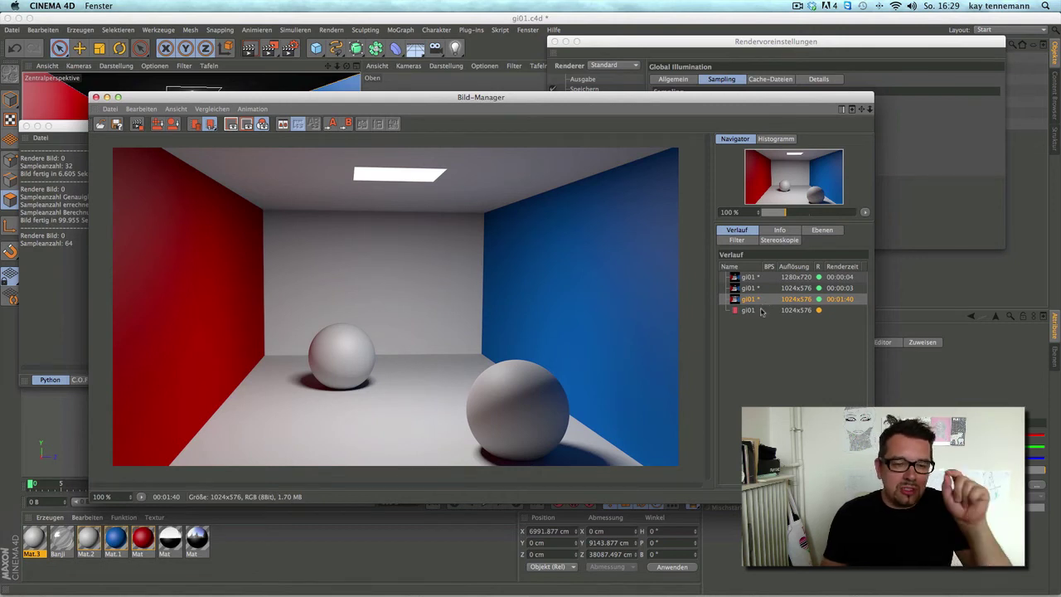
left_click(763, 310)
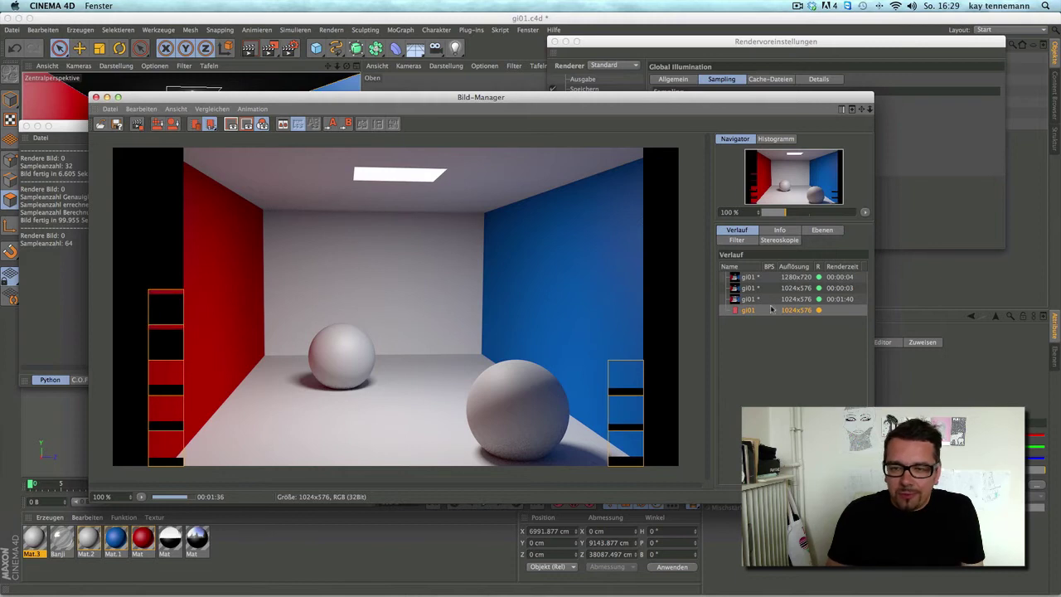
left_click(768, 300)
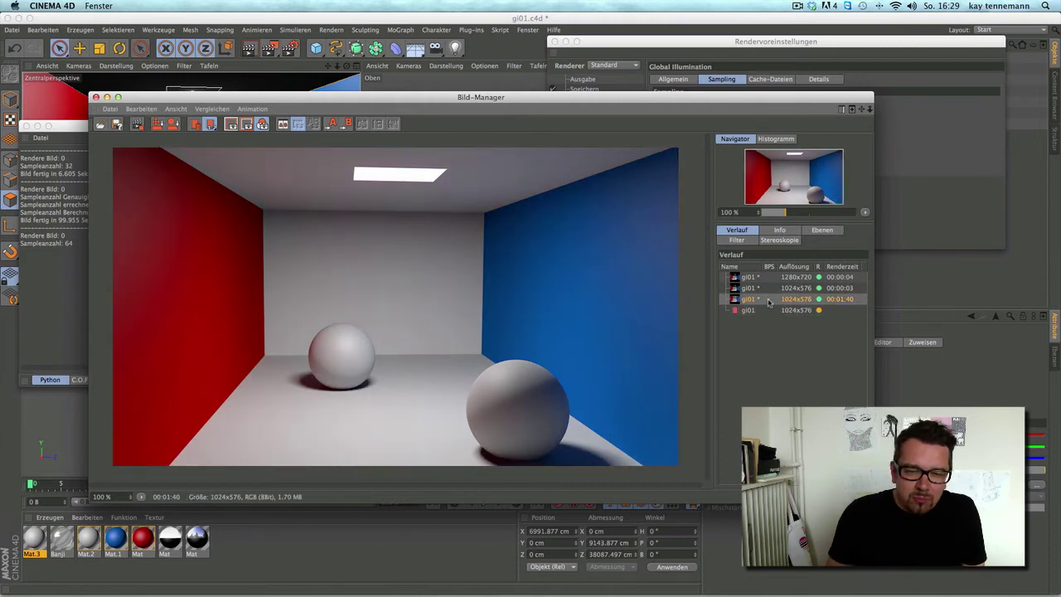
left_click(767, 289)
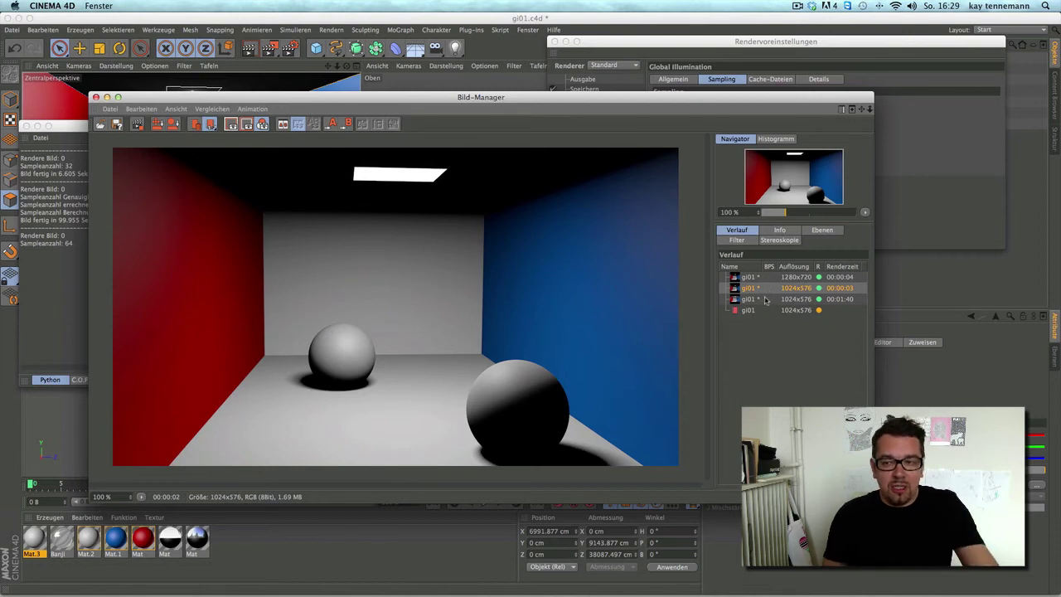
left_click(767, 299)
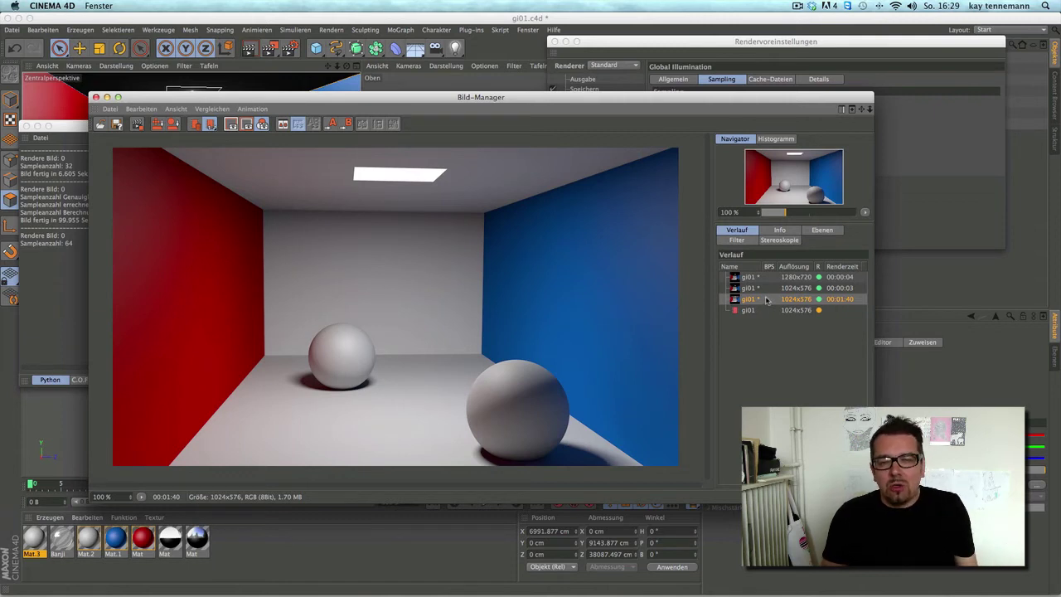
Select the Licht light and display its Schatten (area shadow) settings
left_click_drag(616, 42, 398, 183)
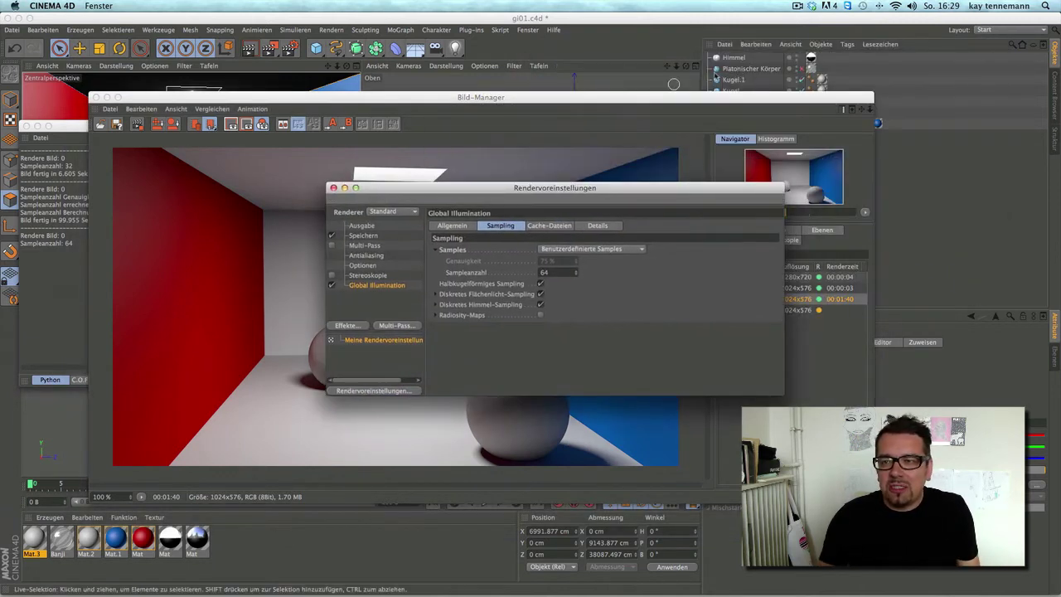
left_click_drag(732, 103, 497, 191)
left_click(729, 101)
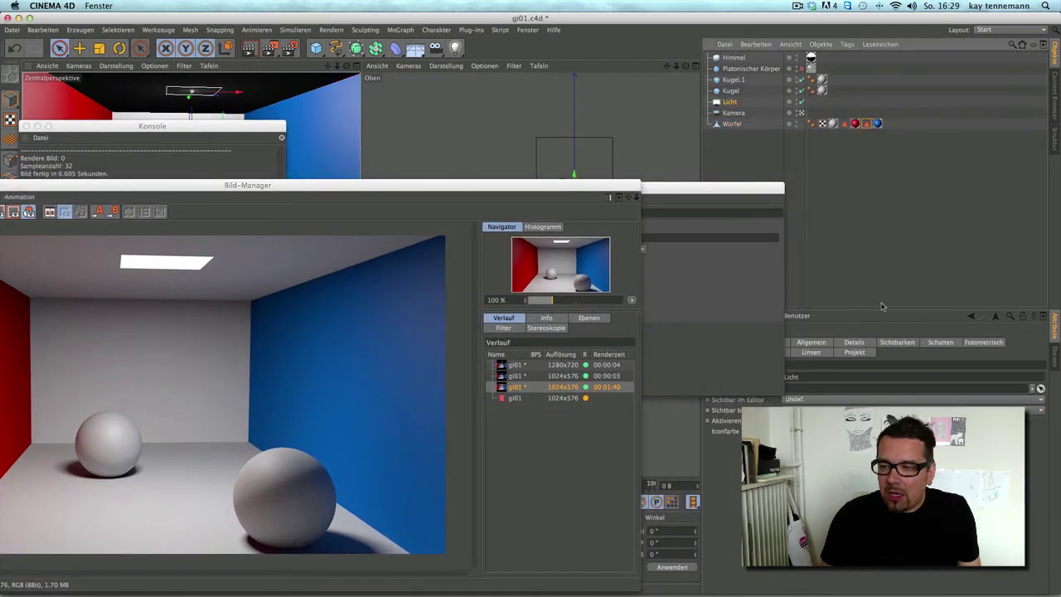
left_click(902, 343)
left_click(932, 344)
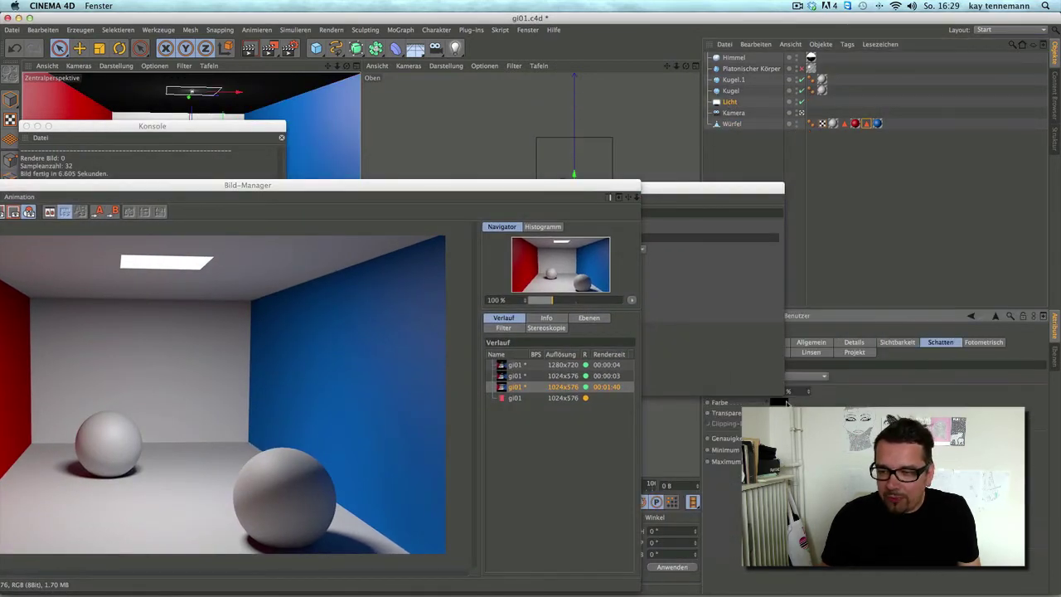
left_click_drag(741, 195, 704, 121)
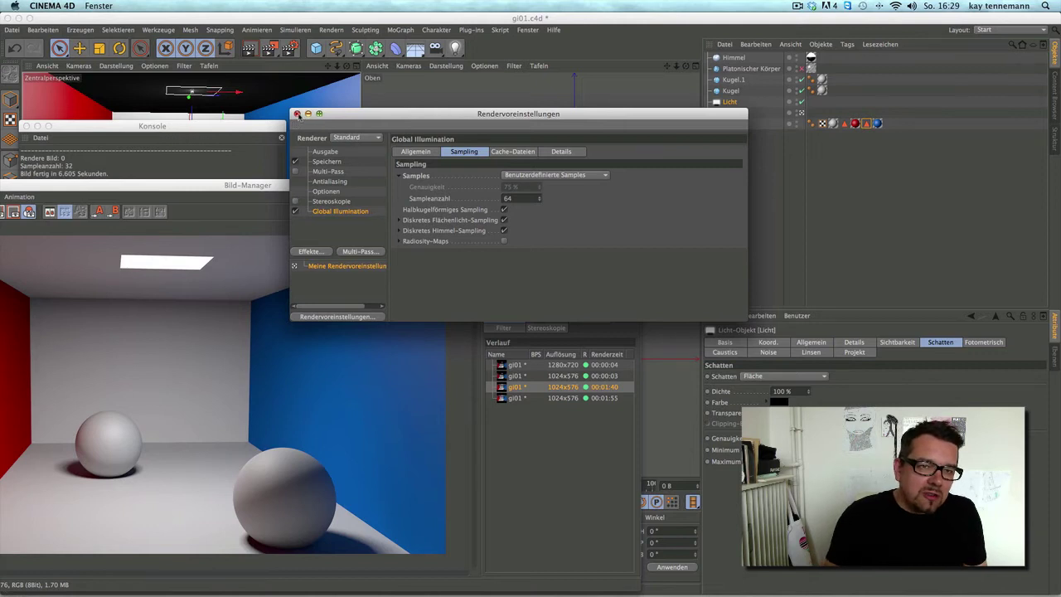
left_click(298, 115)
double_click(373, 184)
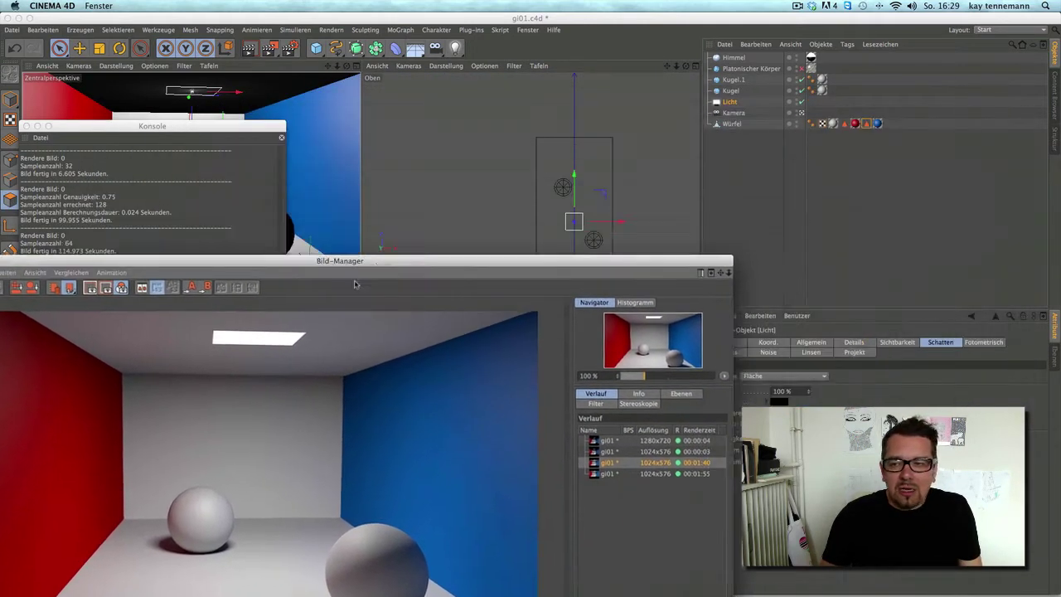
left_click_drag(660, 113, 508, 148)
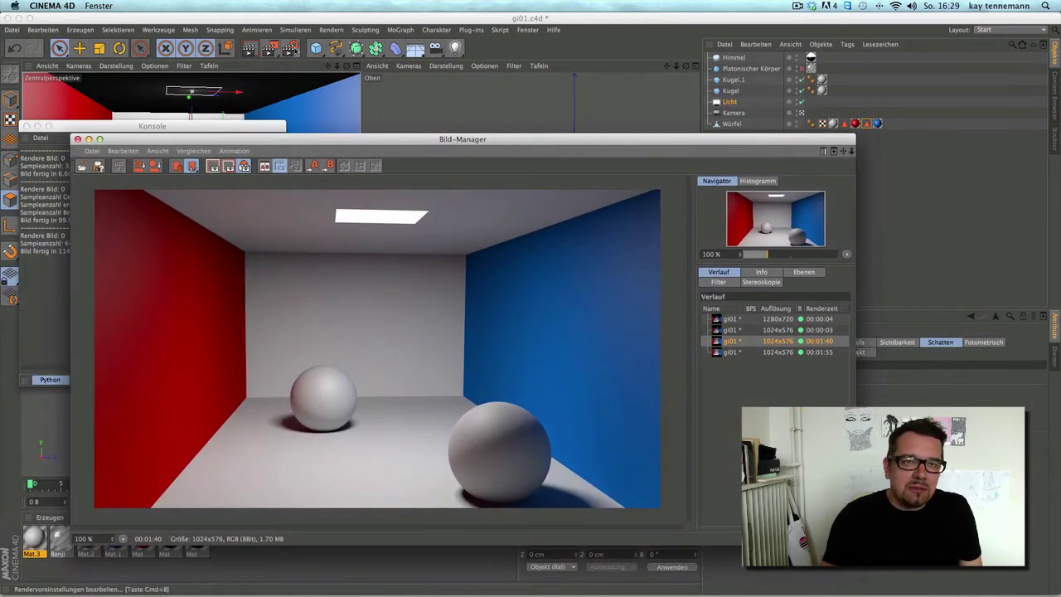
left_click(289, 48)
left_click_drag(416, 112, 661, 217)
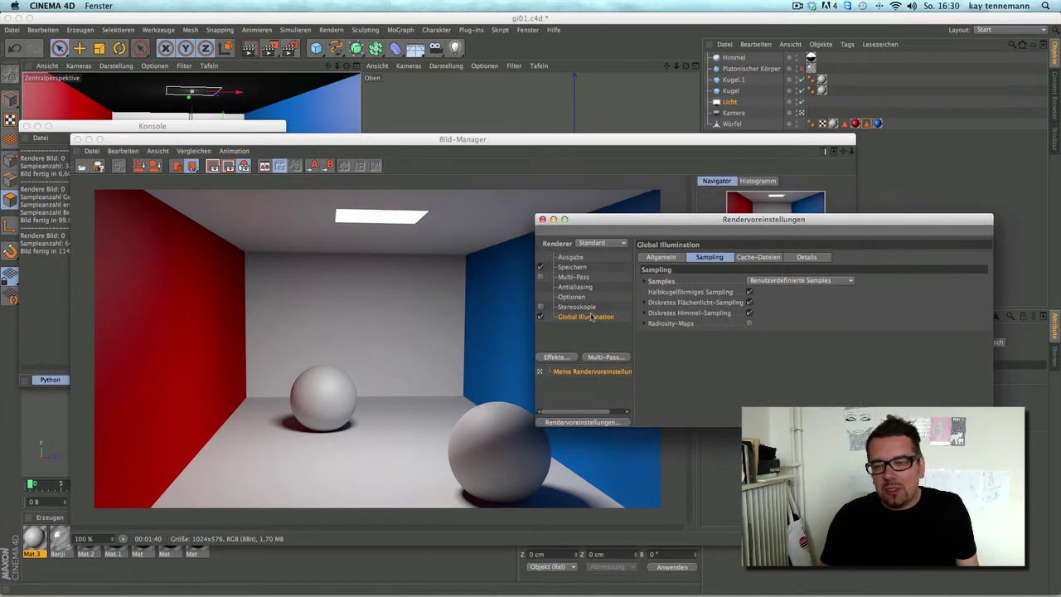
left_click(661, 257)
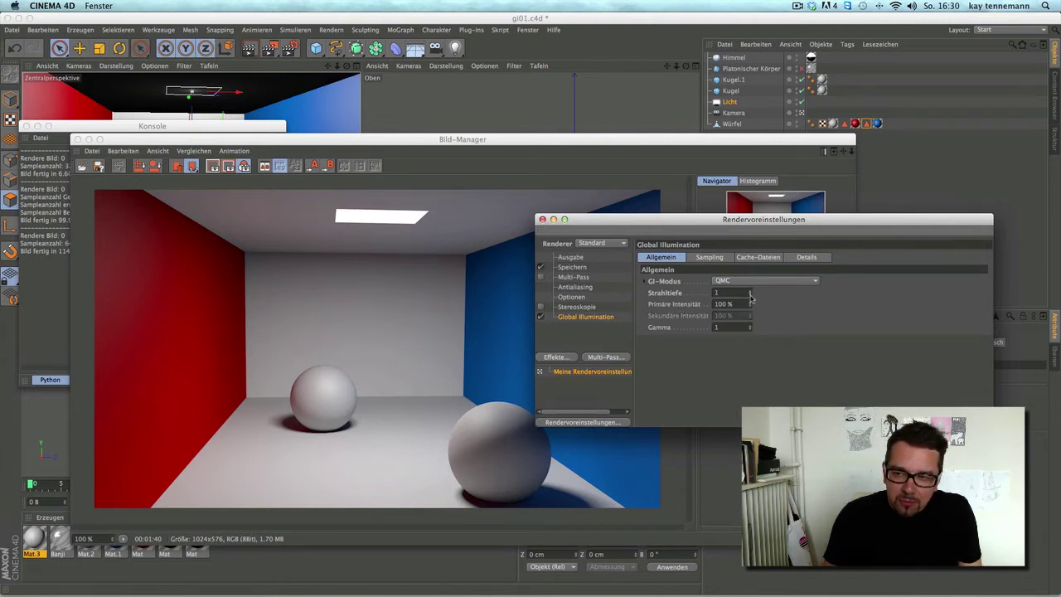
left_click(543, 219)
left_click(730, 352)
left_click(731, 341)
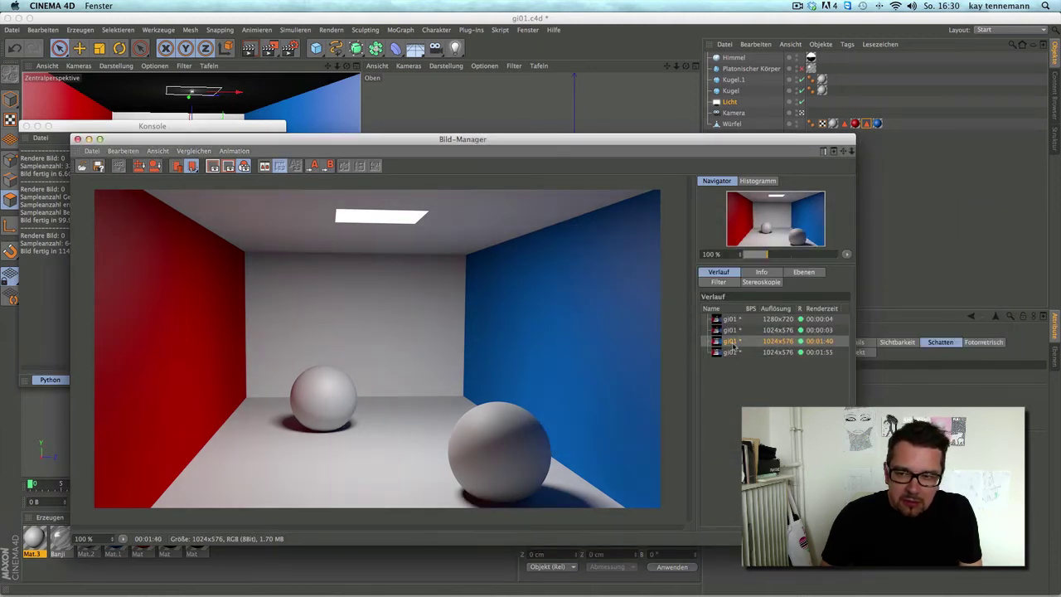
left_click_drag(669, 146, 690, 83)
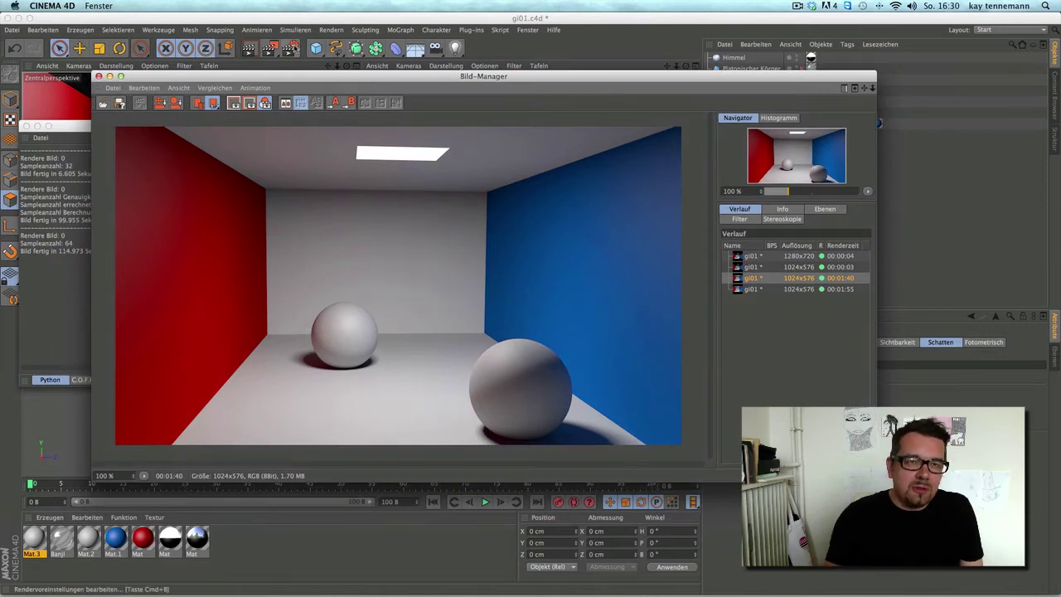
left_click(290, 48)
Set GI samples to Mittel, enable Radiosity-Maps and start a new render
left_click(710, 258)
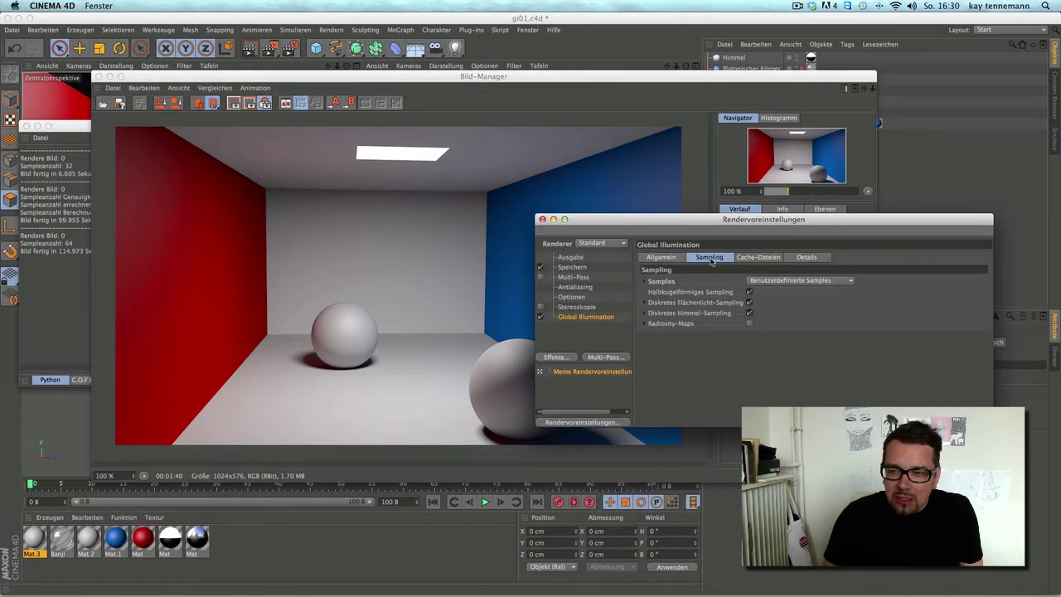
left_click(646, 280)
left_click(774, 282)
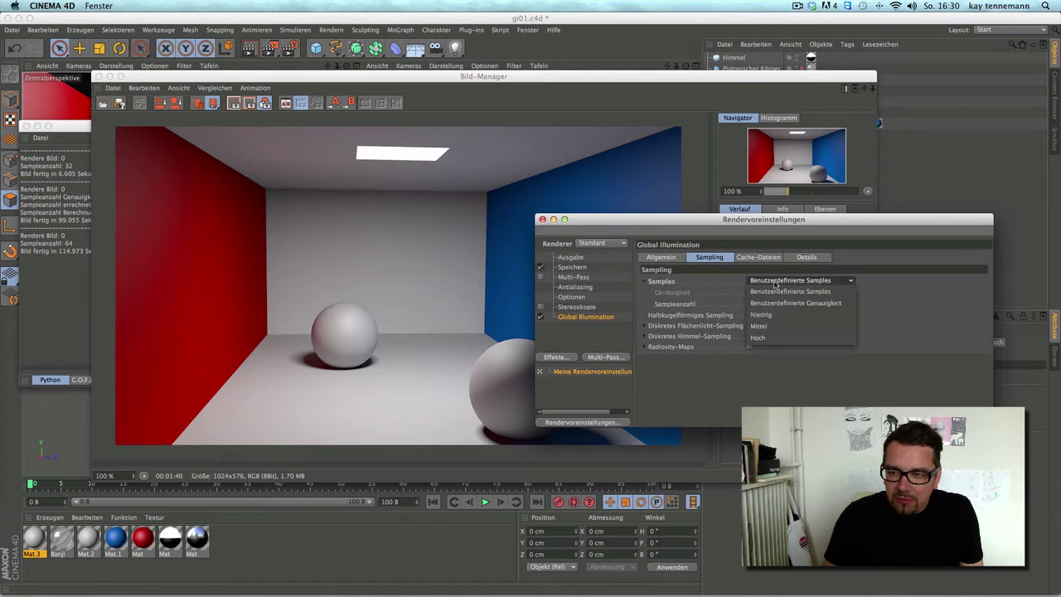
left_click(771, 325)
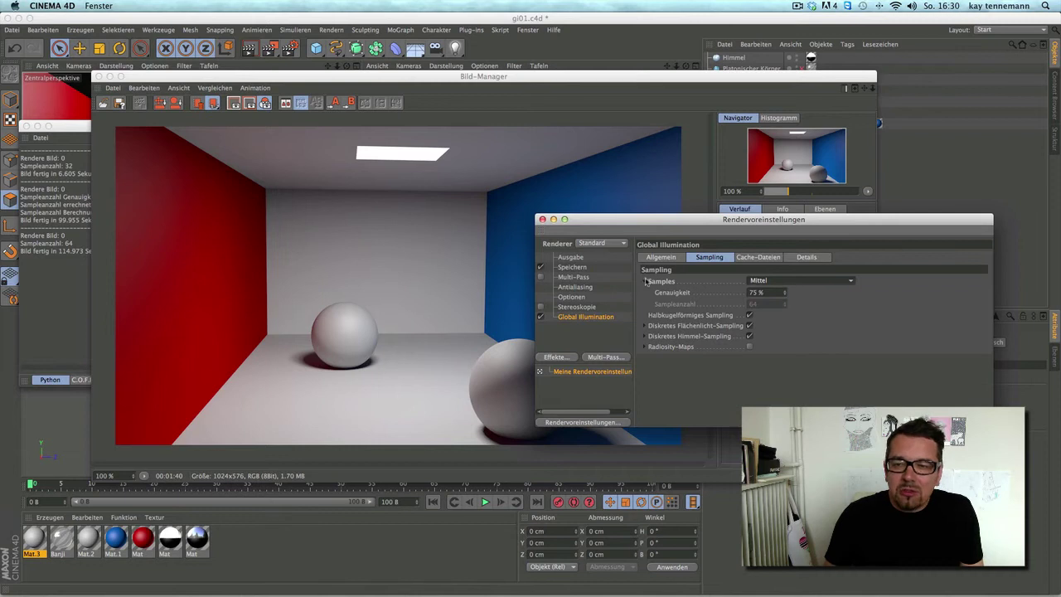
left_click(646, 282)
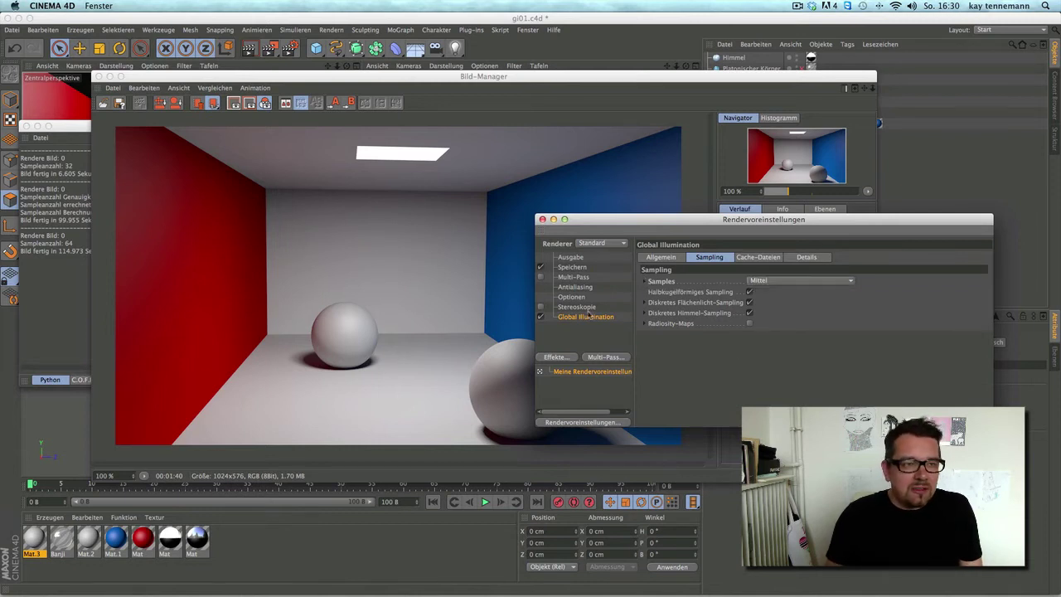
key("shift+r")
left_click(877, 317)
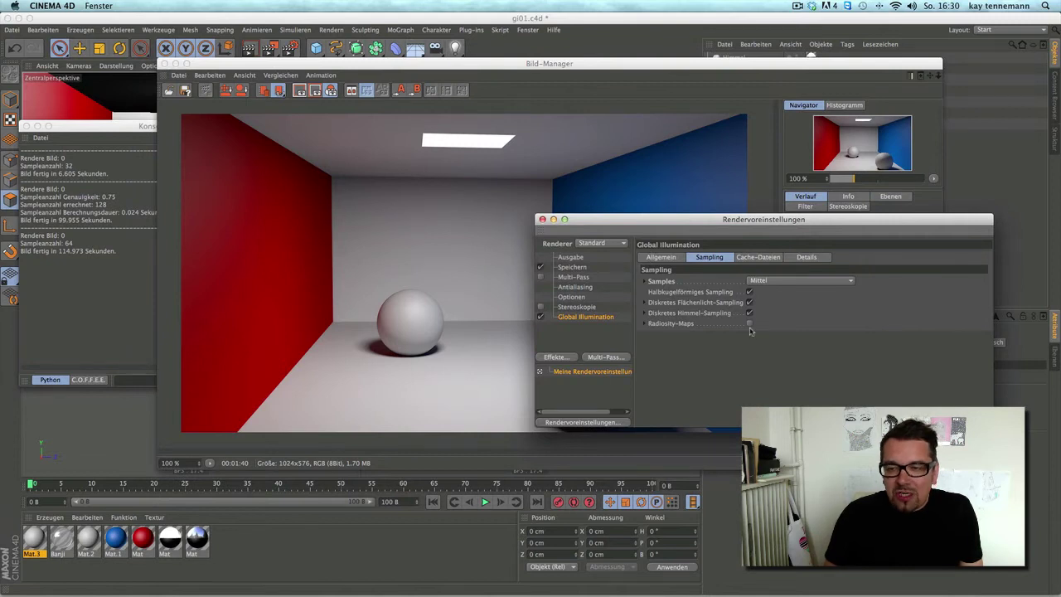
left_click(523, 197)
left_click(275, 85)
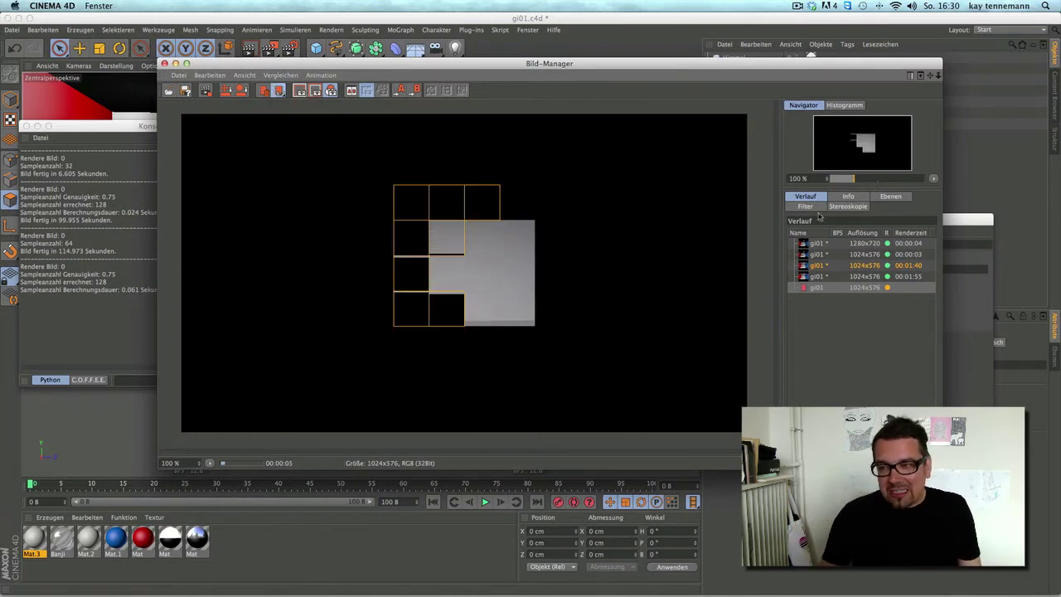
Compare the new 0:41 render against the earlier 1:40 render in the history
left_click(947, 237)
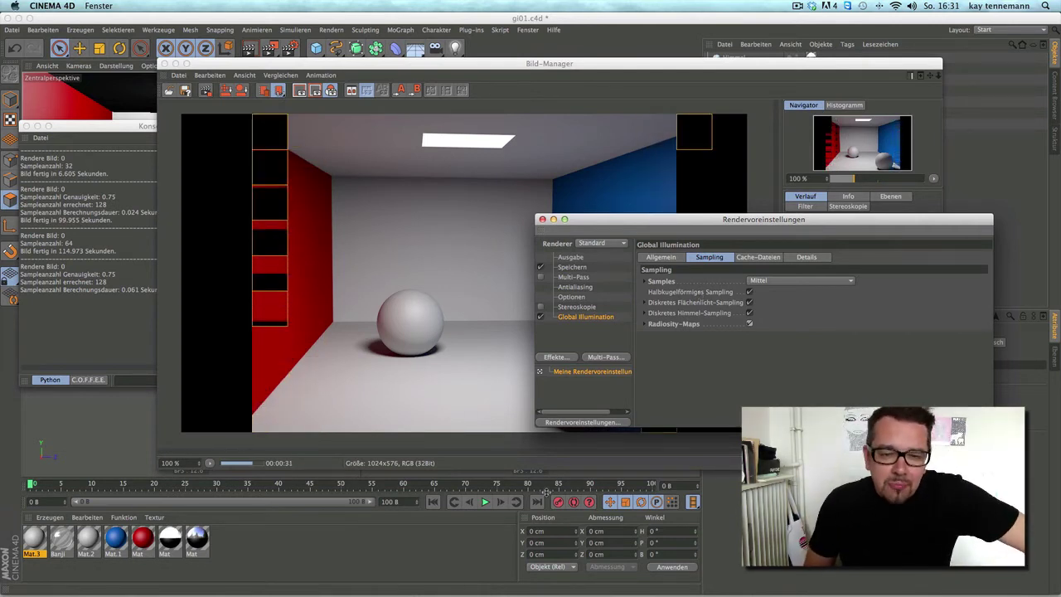
left_click_drag(601, 222, 735, 445)
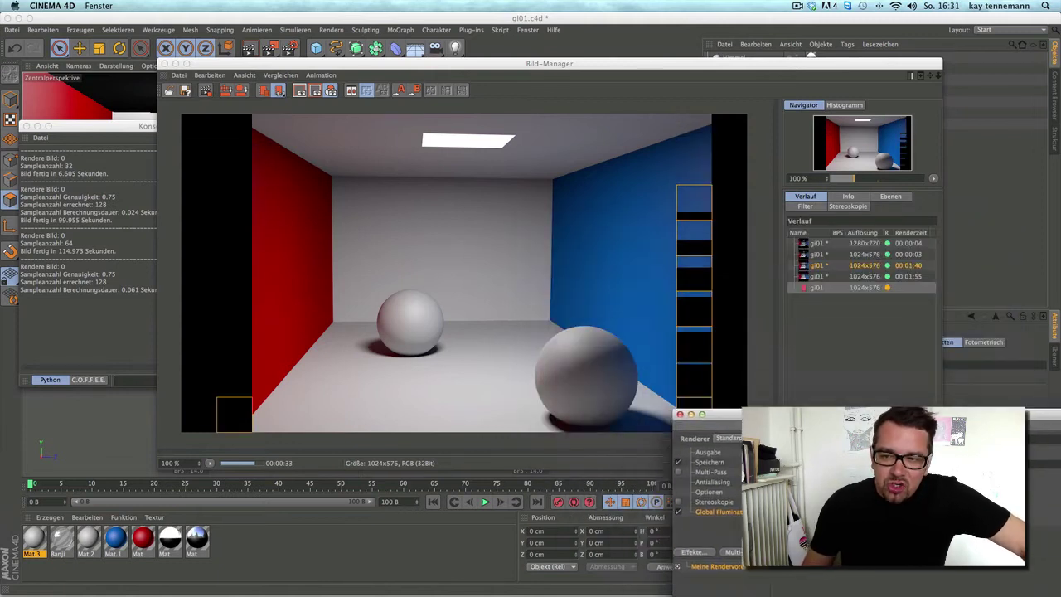
left_click(824, 266)
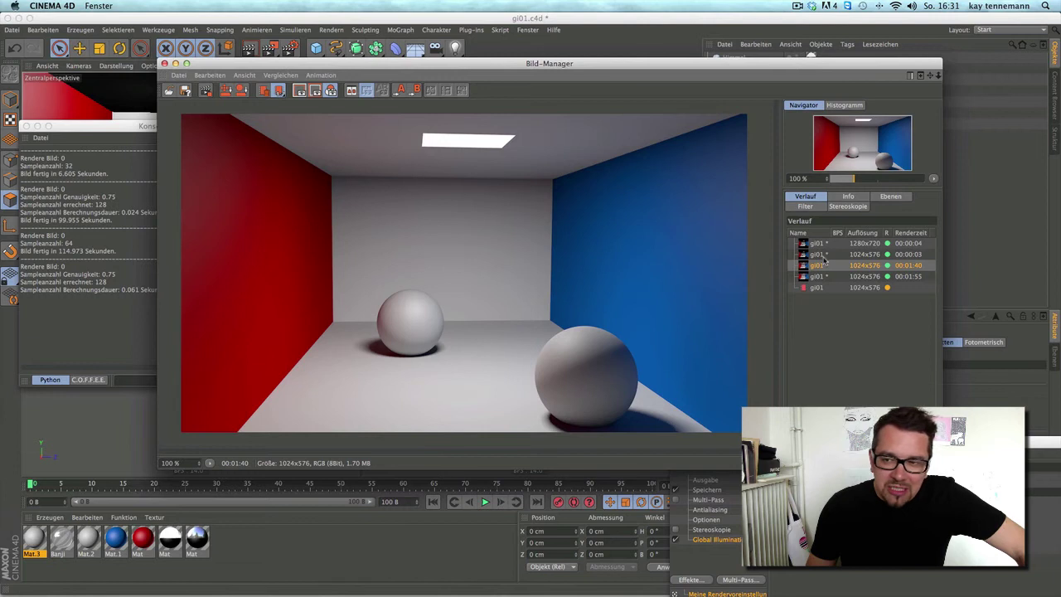
left_click(827, 289)
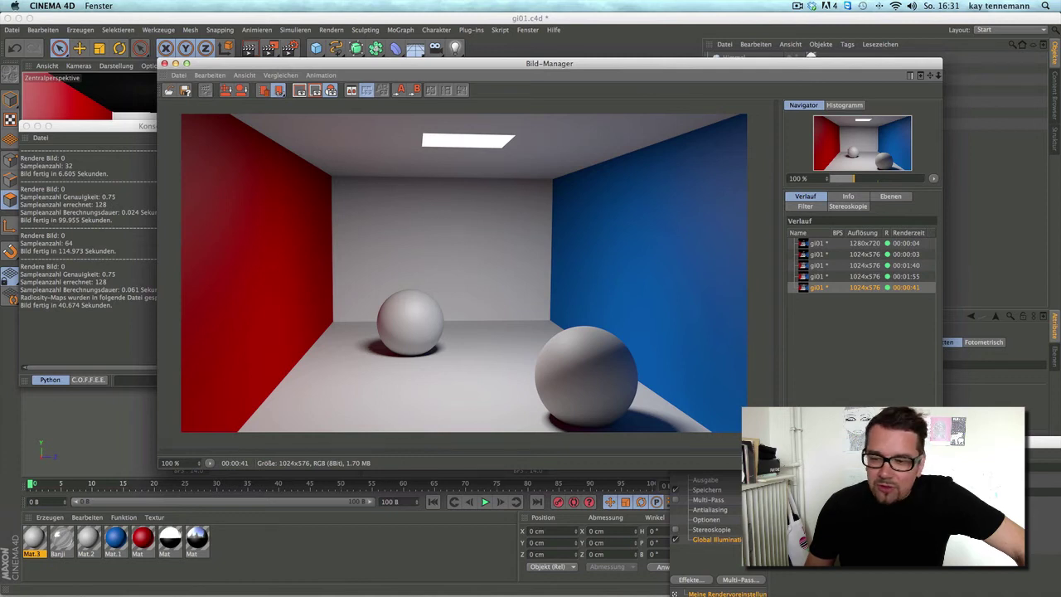
left_click_drag(995, 441, 861, 418)
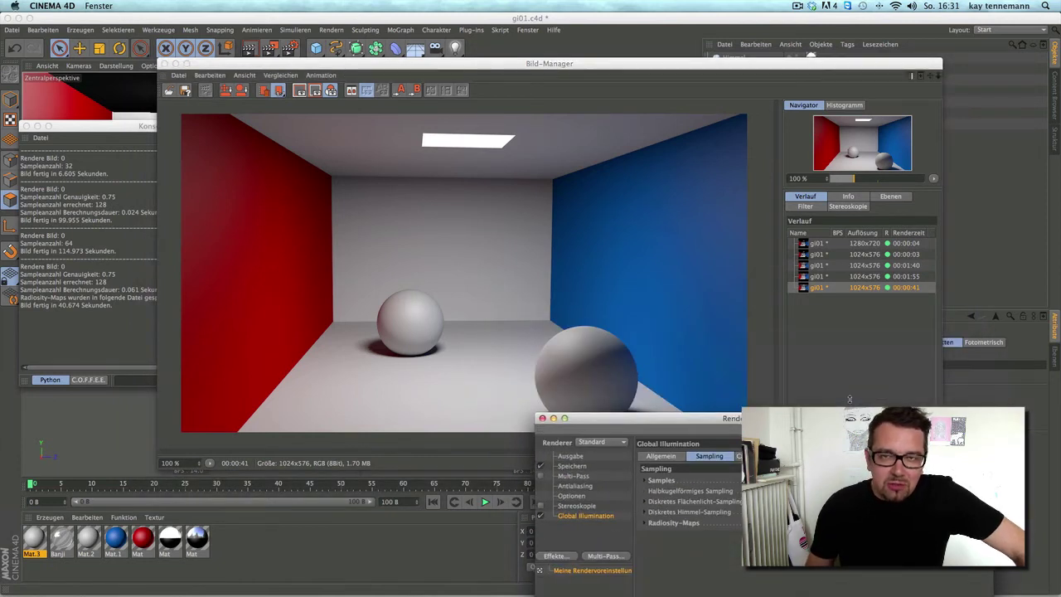
left_click_drag(522, 66, 424, 37)
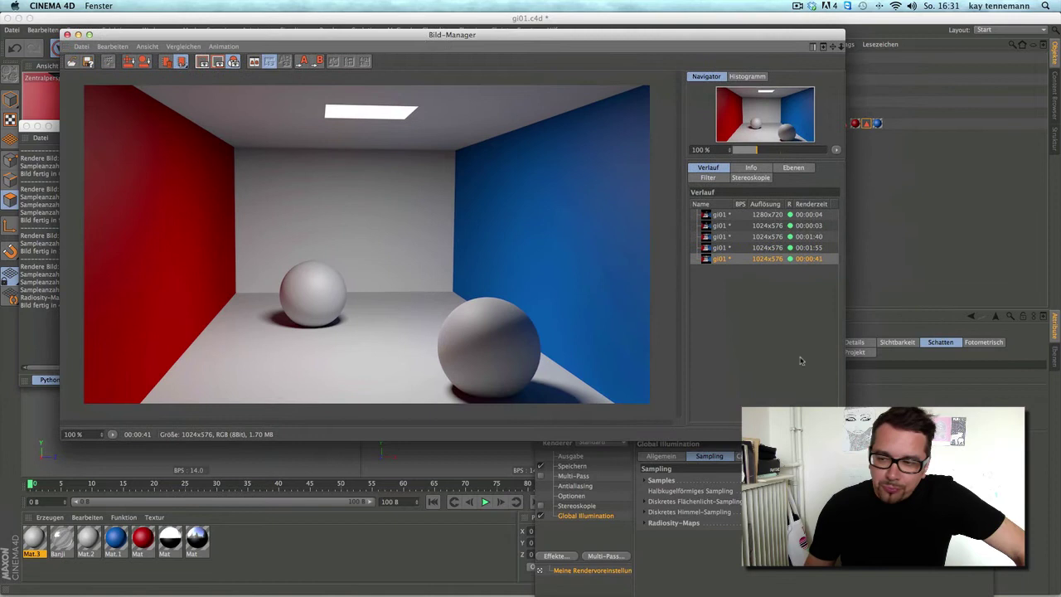
Select spheres Kugel and Kugel.1 and switch off Perfekte Kugel for both
left_click_drag(881, 420, 917, 327)
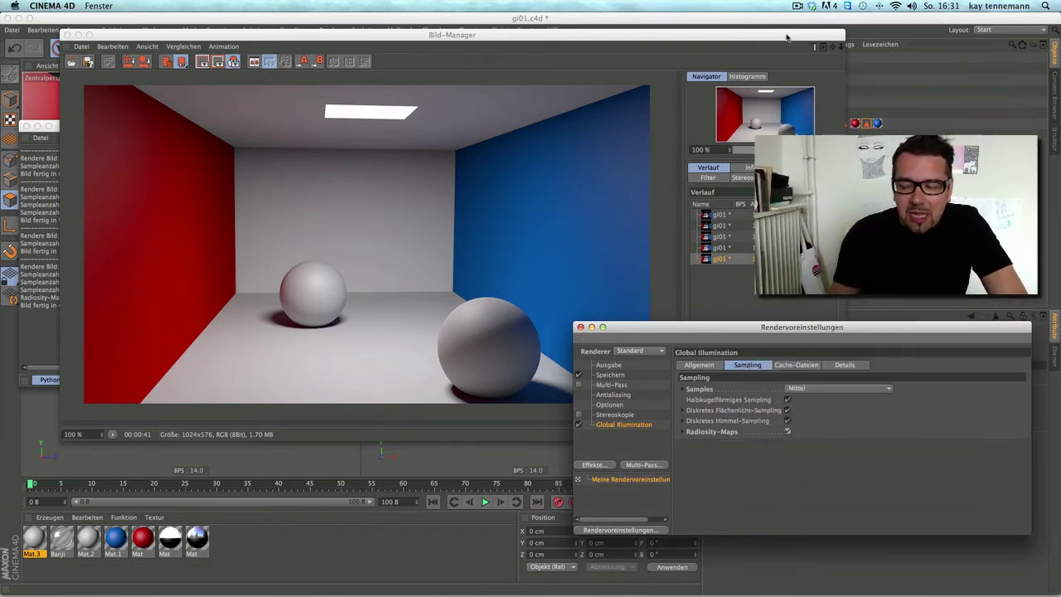
left_click_drag(792, 35, 514, 55)
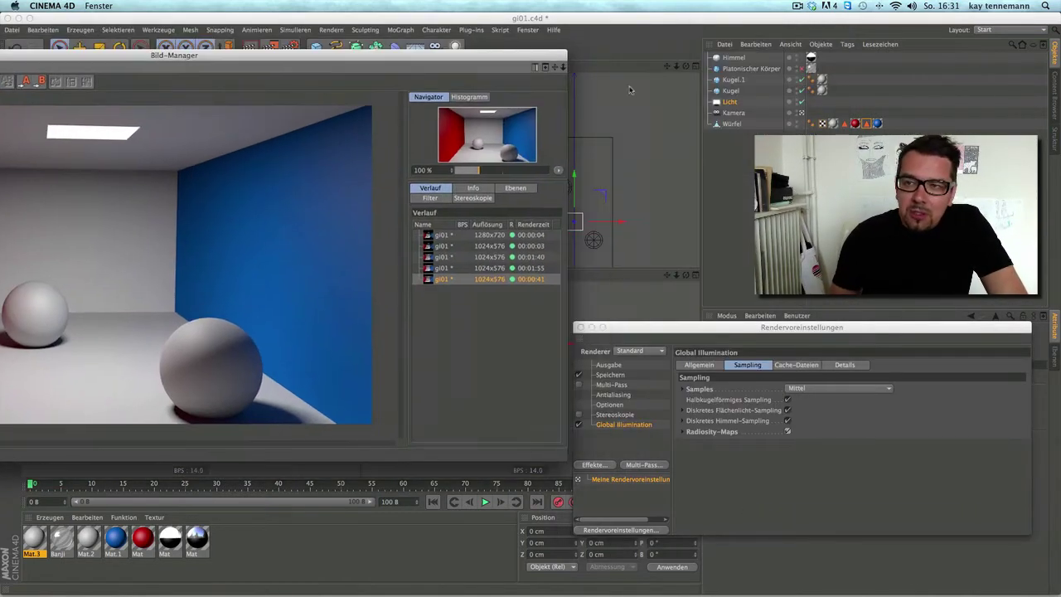
left_click(749, 93)
left_click(733, 79, "shift")
left_click_drag(836, 327, 543, 491)
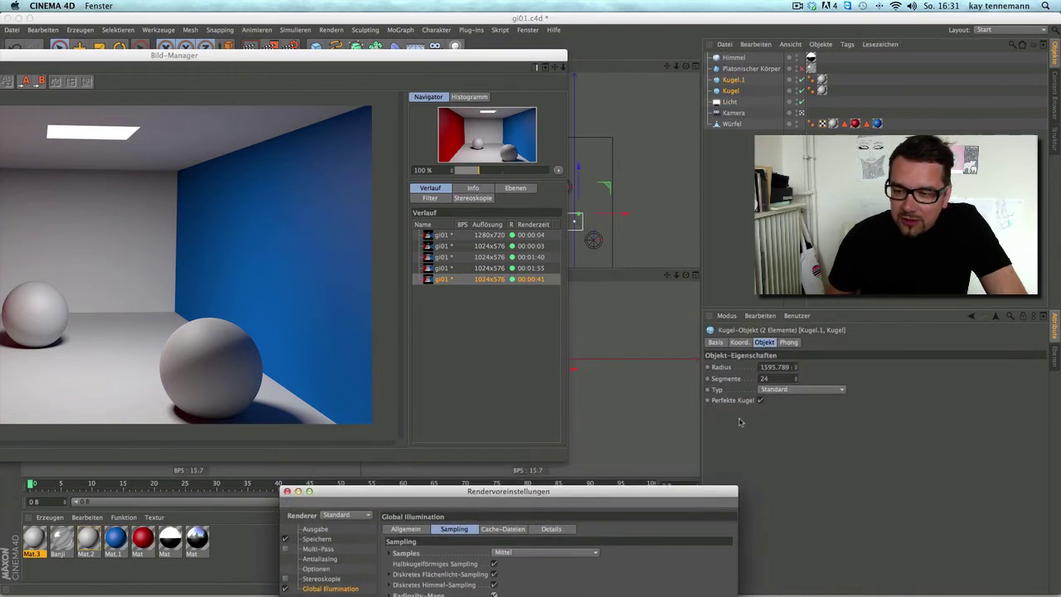
left_click(760, 401)
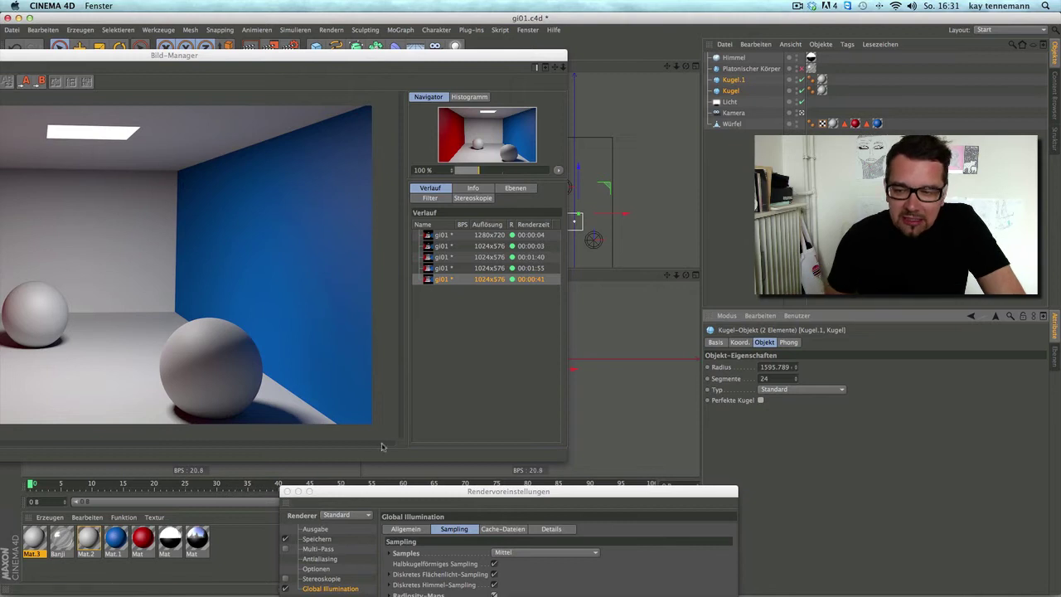
left_click_drag(385, 493, 773, 296)
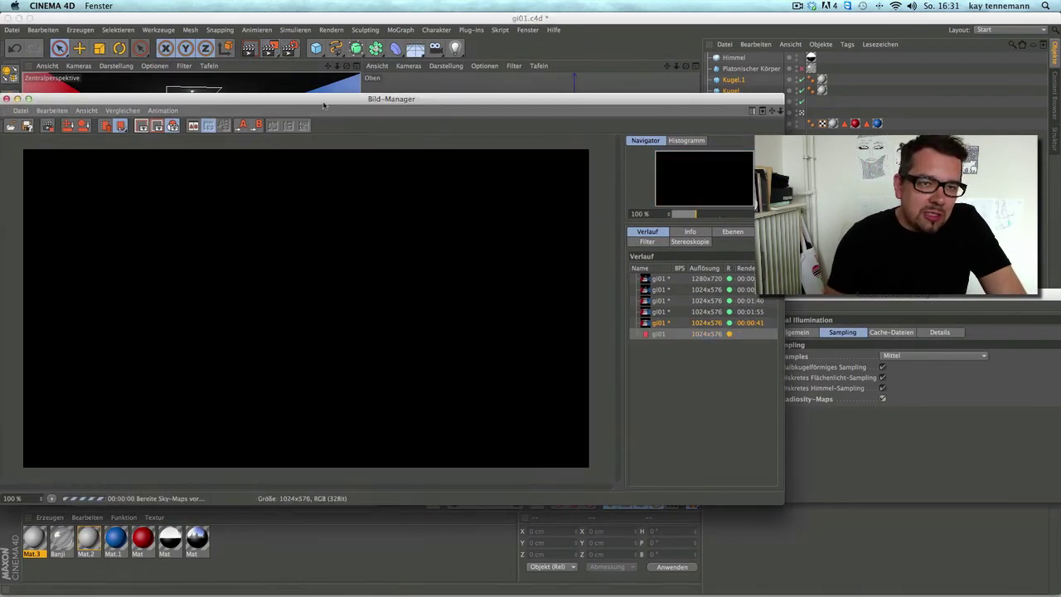
Check the GI Cache-Dateien and Sampling pages while the 0:39 render completes
left_click_drag(323, 106, 339, 93)
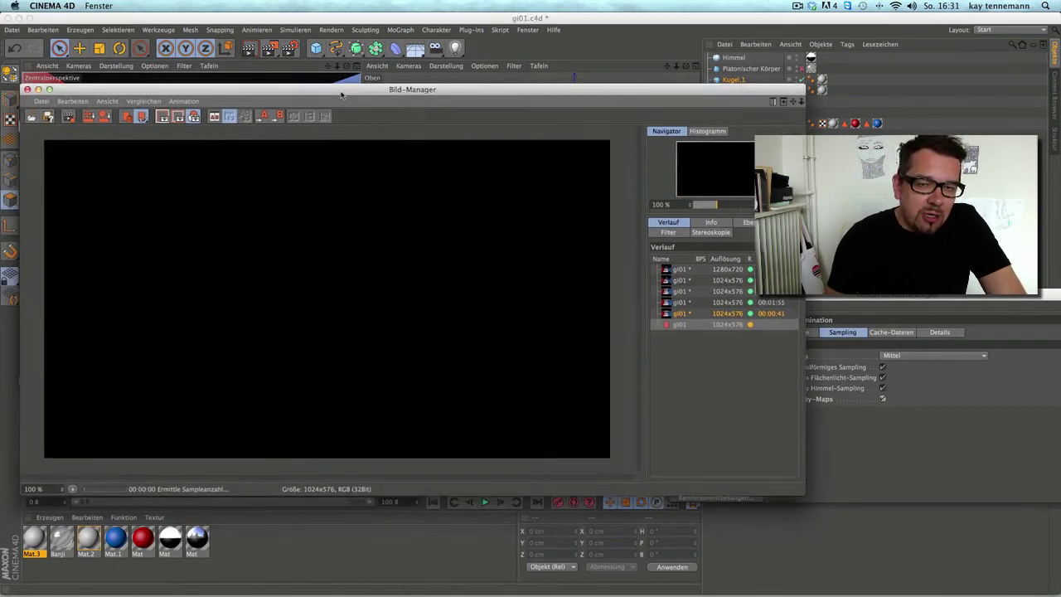
left_click_drag(875, 296, 773, 325)
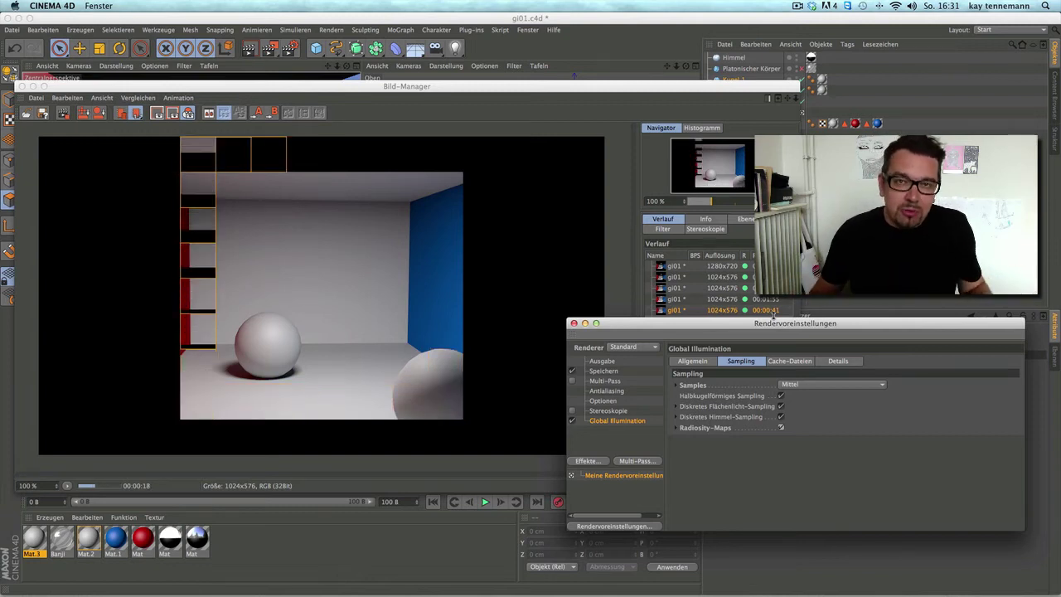
left_click(789, 361)
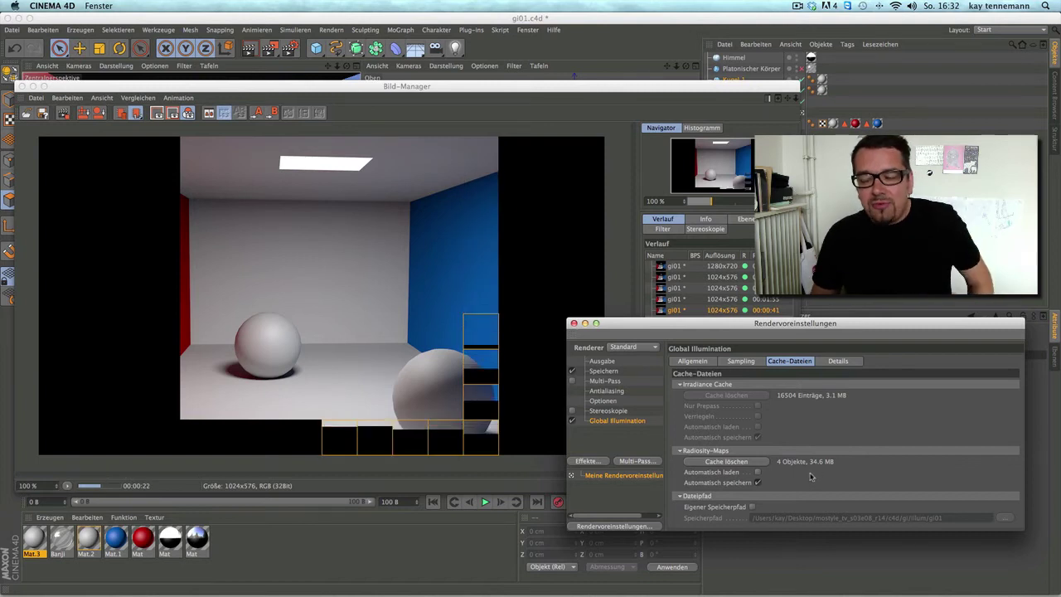
left_click(753, 361)
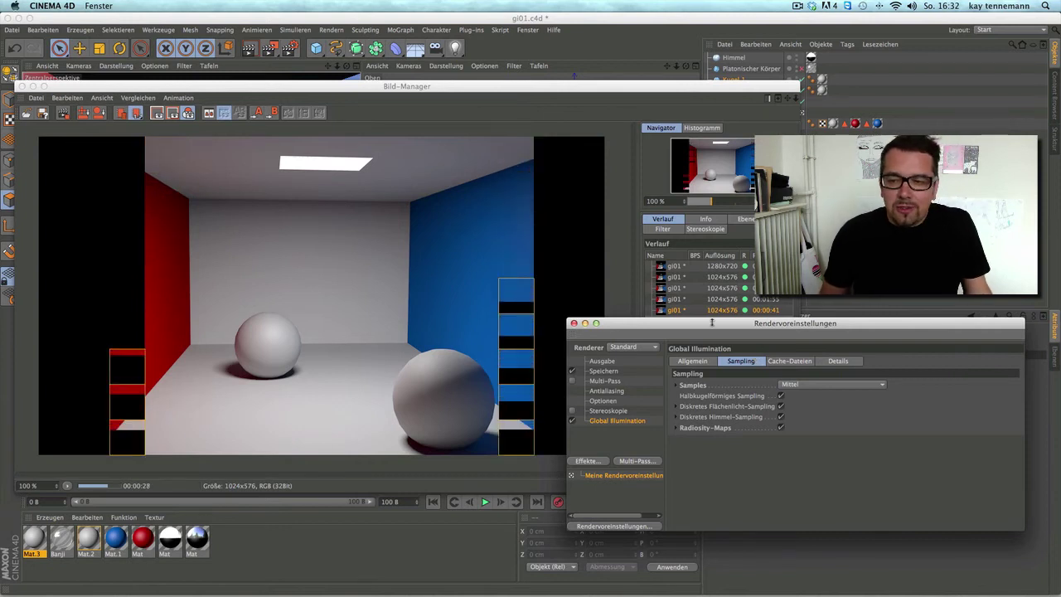
left_click_drag(750, 324, 773, 323)
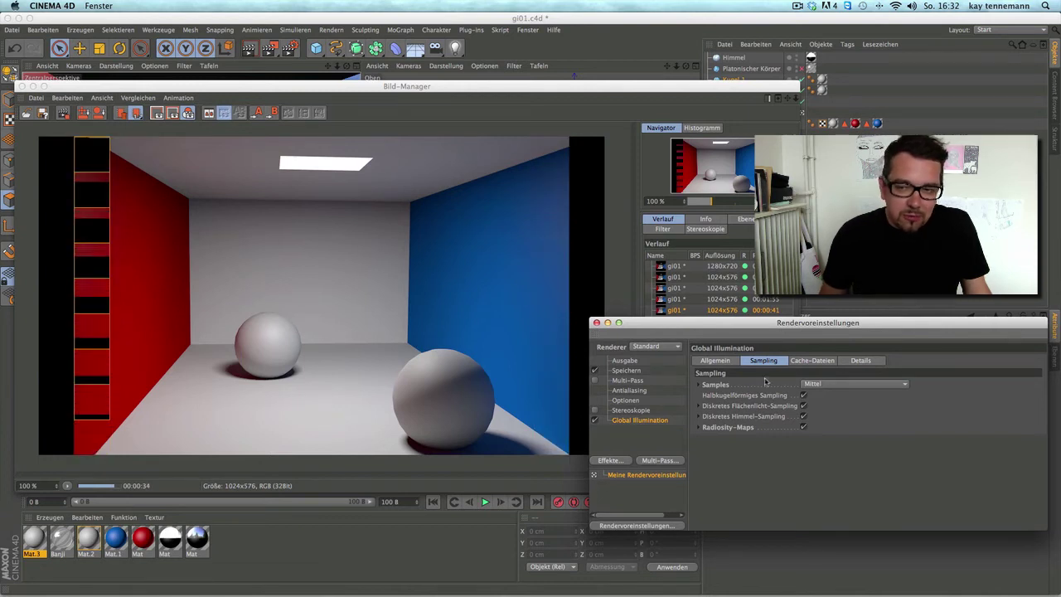
left_click_drag(759, 324, 950, 397)
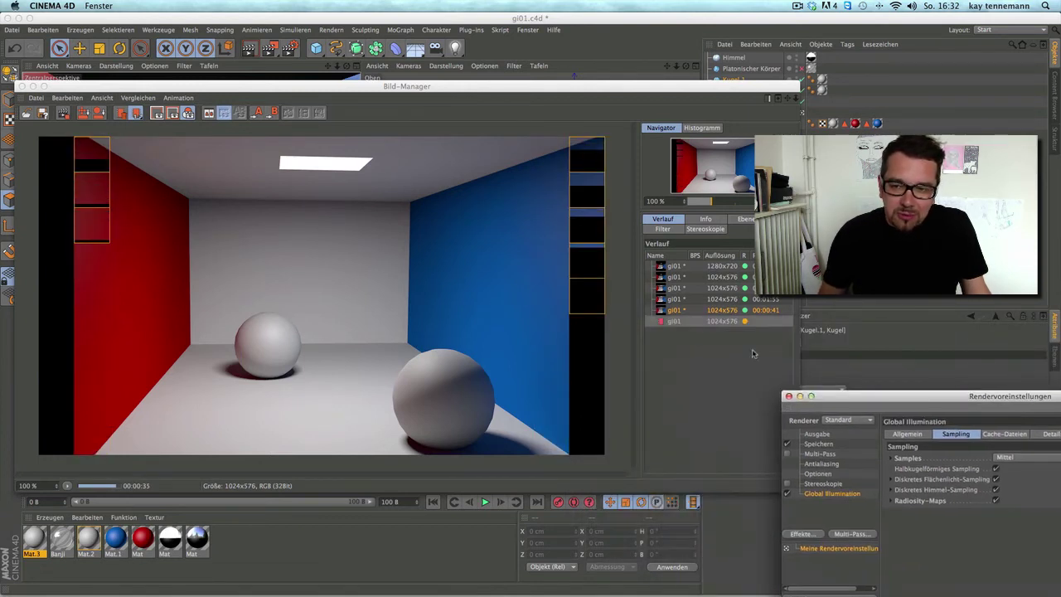
left_click(687, 315)
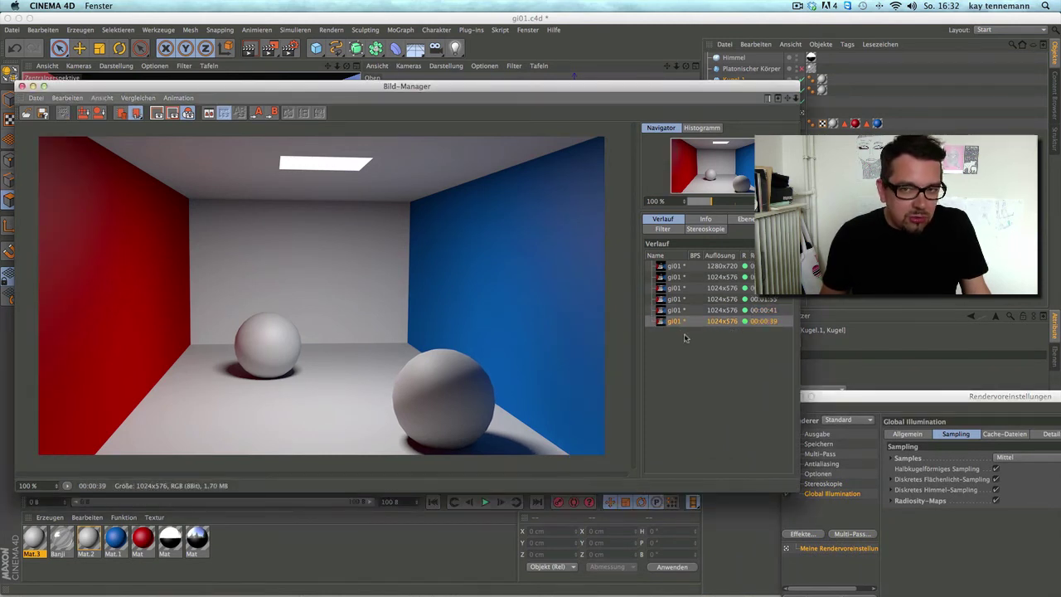
left_click_drag(861, 396, 720, 356)
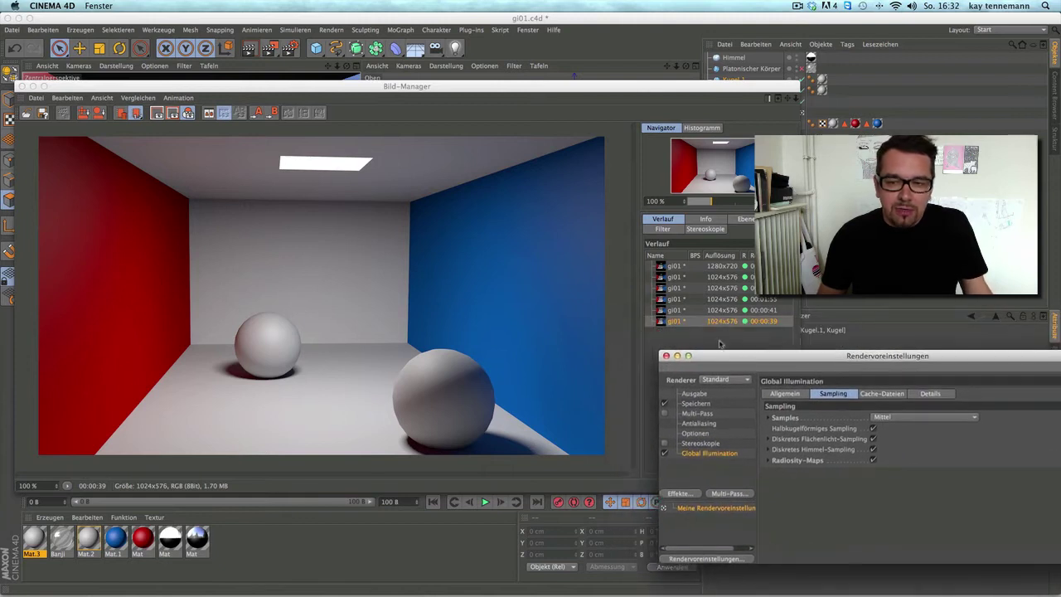
left_click(684, 301)
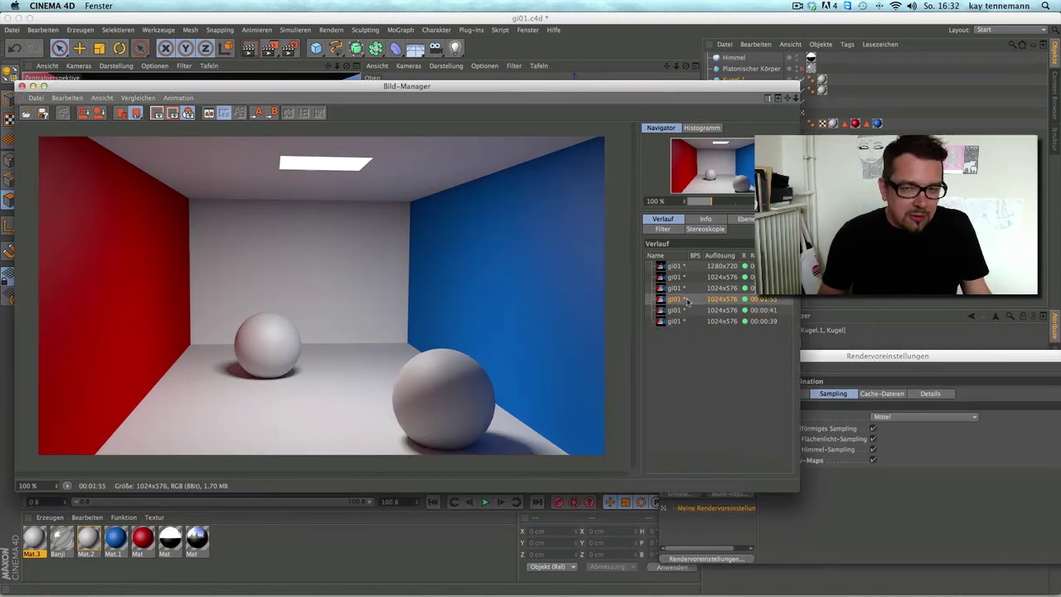
left_click(687, 290)
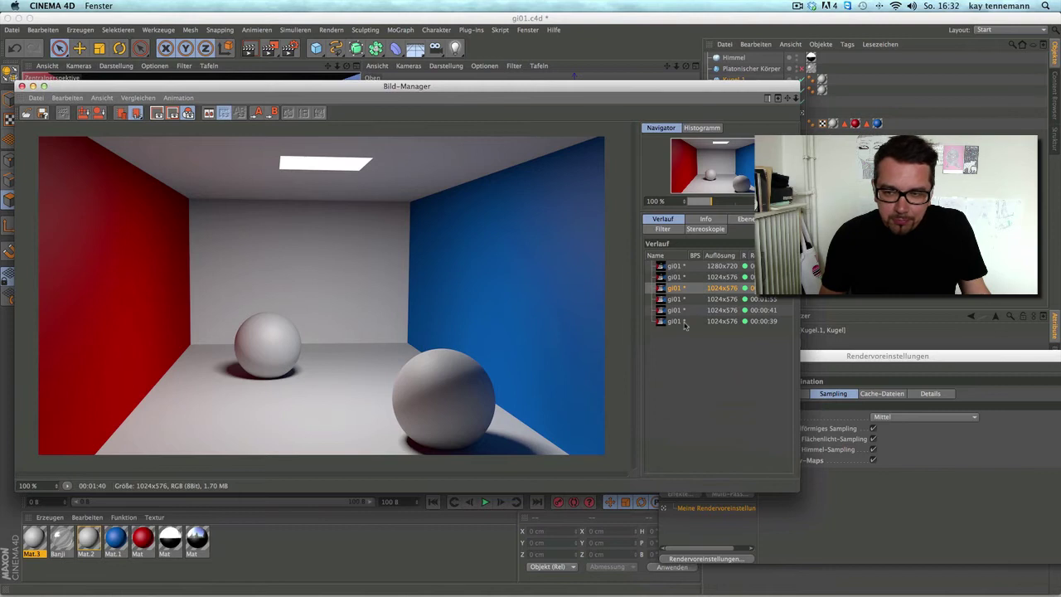
left_click(685, 323)
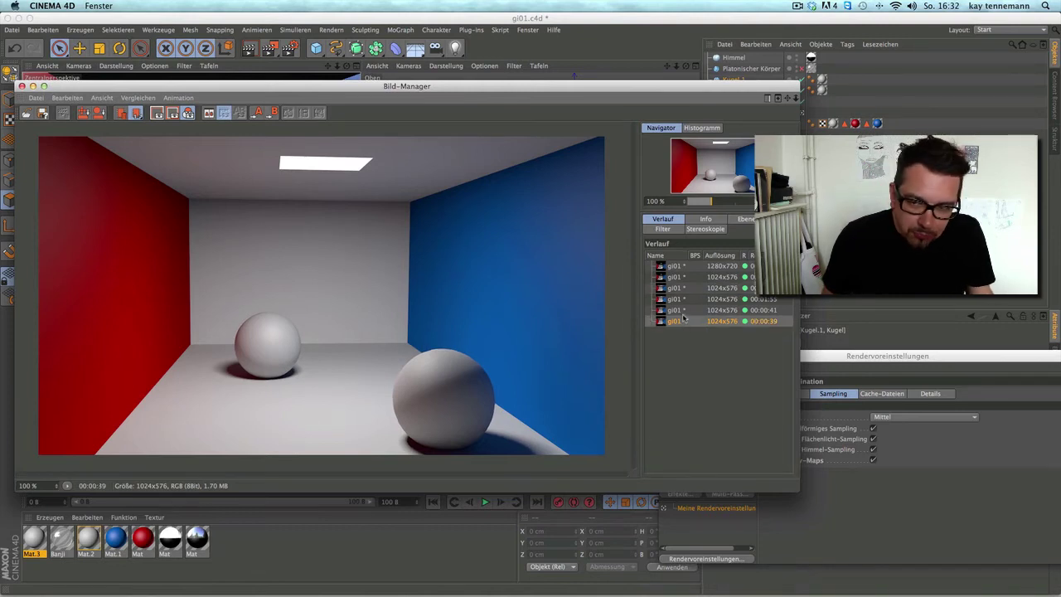
left_click(679, 289)
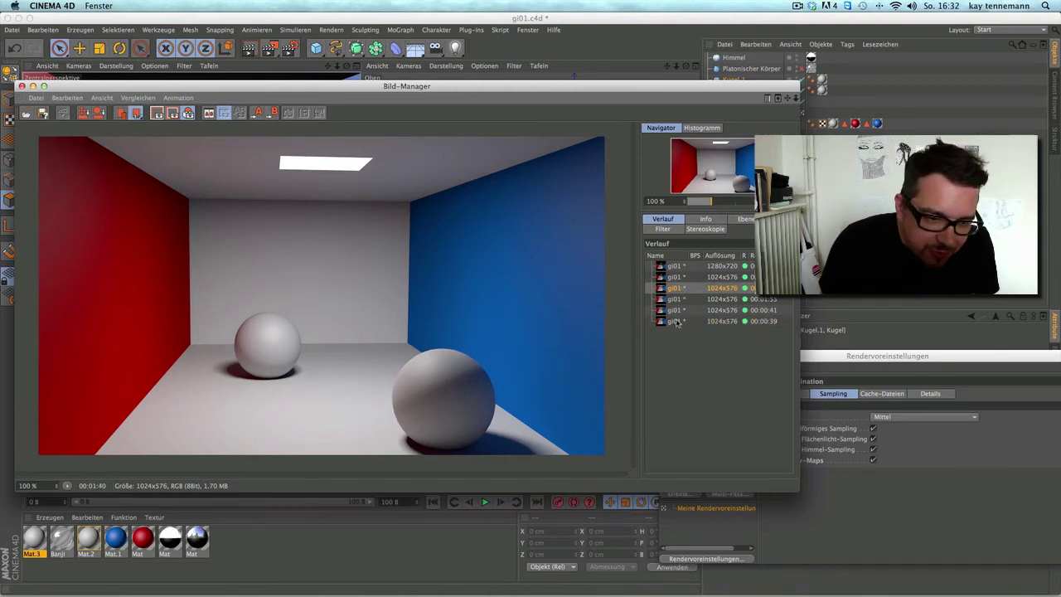
left_click(679, 322)
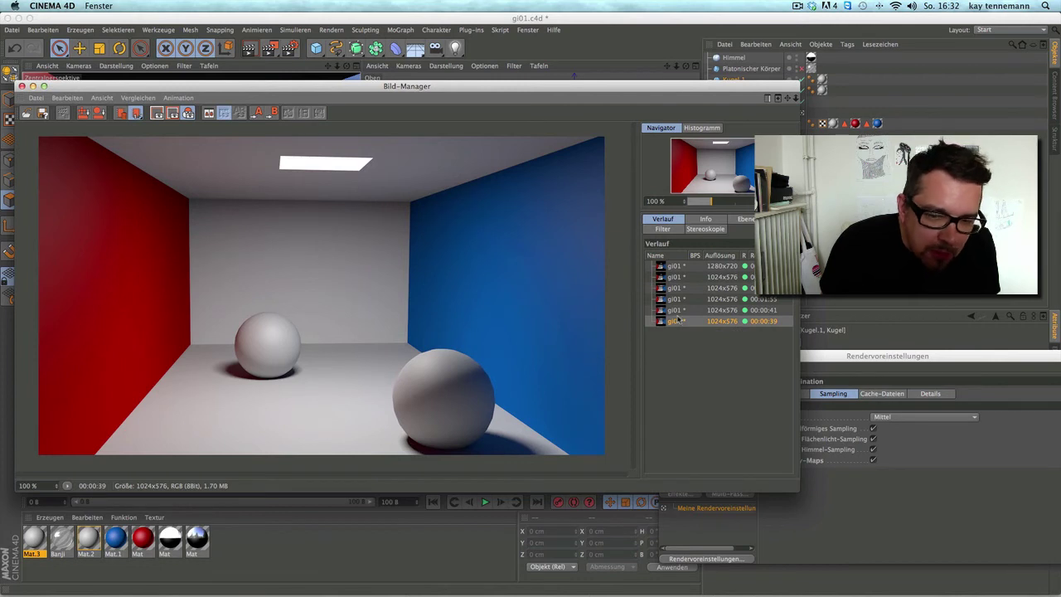
left_click(678, 289)
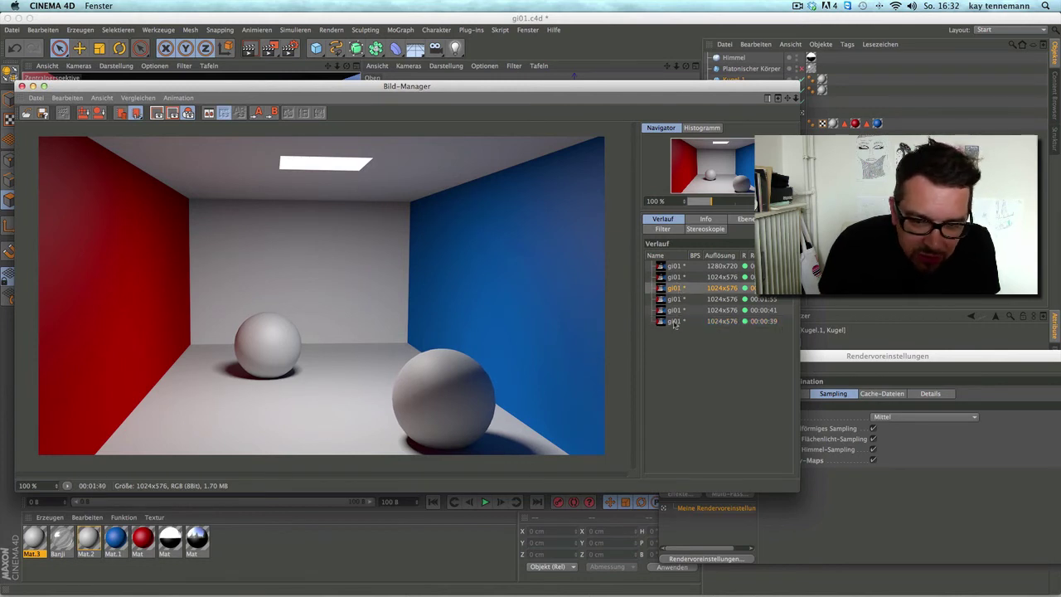
left_click(674, 322)
mouse_move(834, 356)
left_mouse_down()
mouse_move(740, 357)
mouse_move(764, 351)
left_mouse_up()
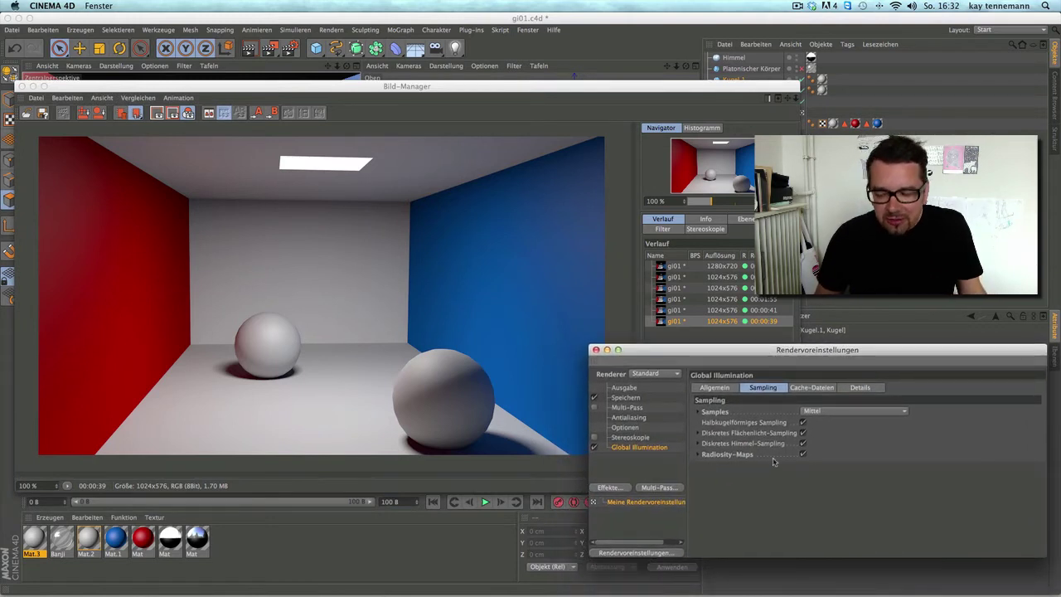
Raise the global illumination ray depth (Strahltiefe) from 1 to 3
left_click(698, 456)
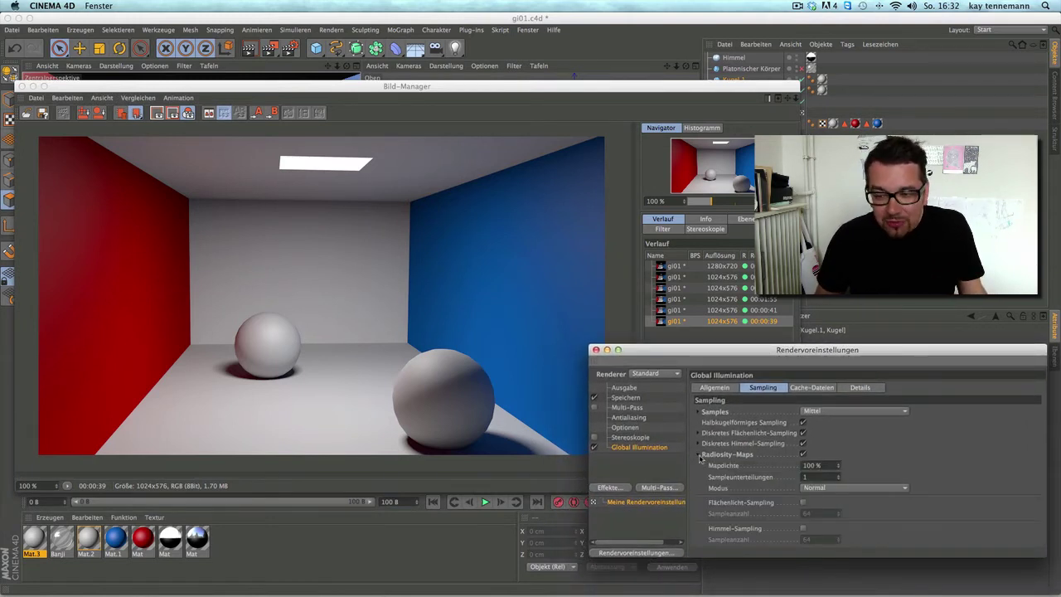
left_click(699, 455)
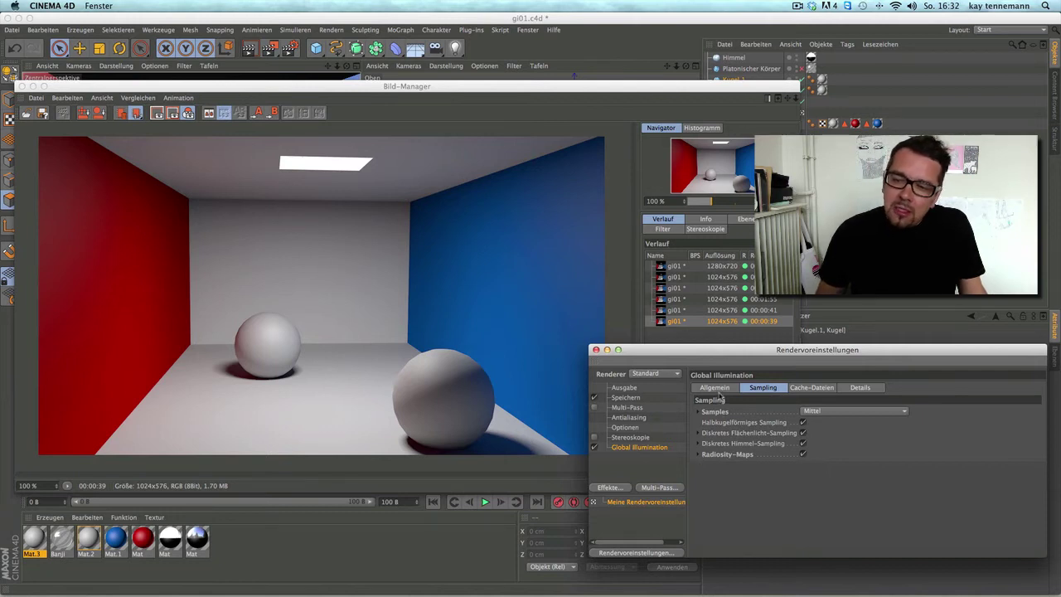
left_click(715, 388)
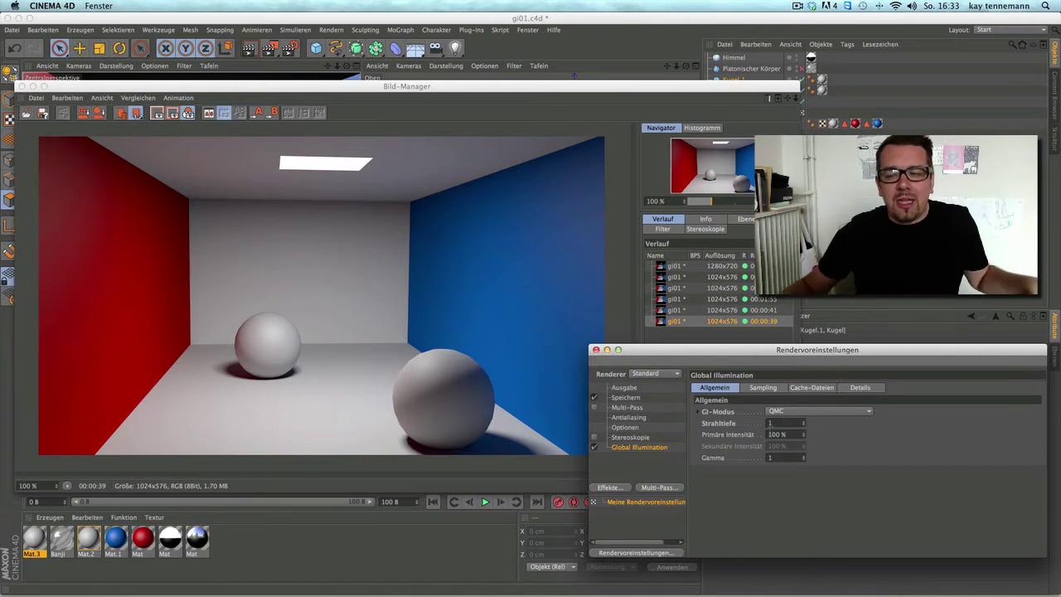
left_click(771, 387)
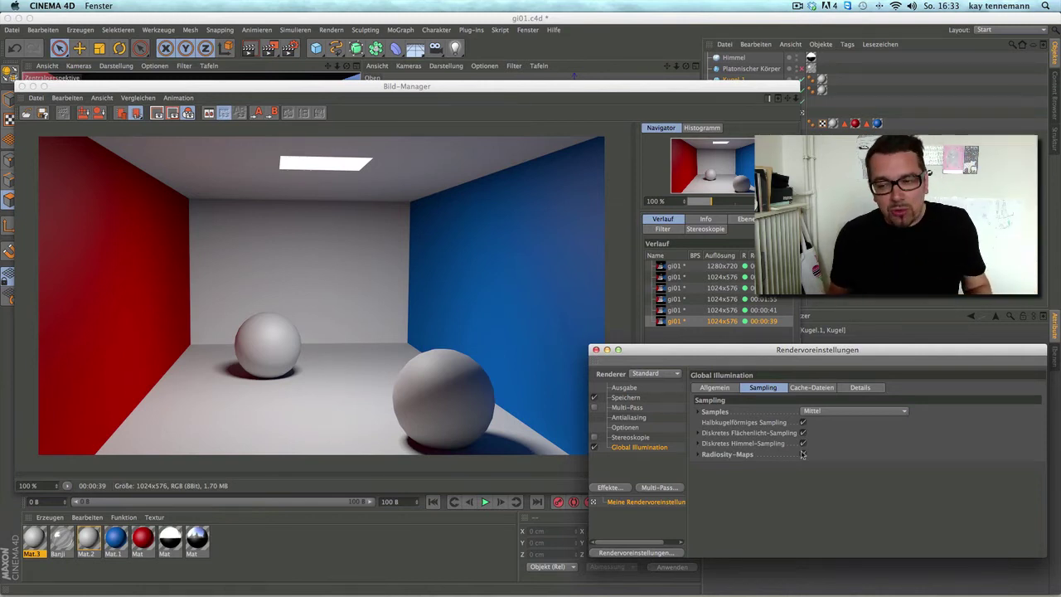
left_click(719, 387)
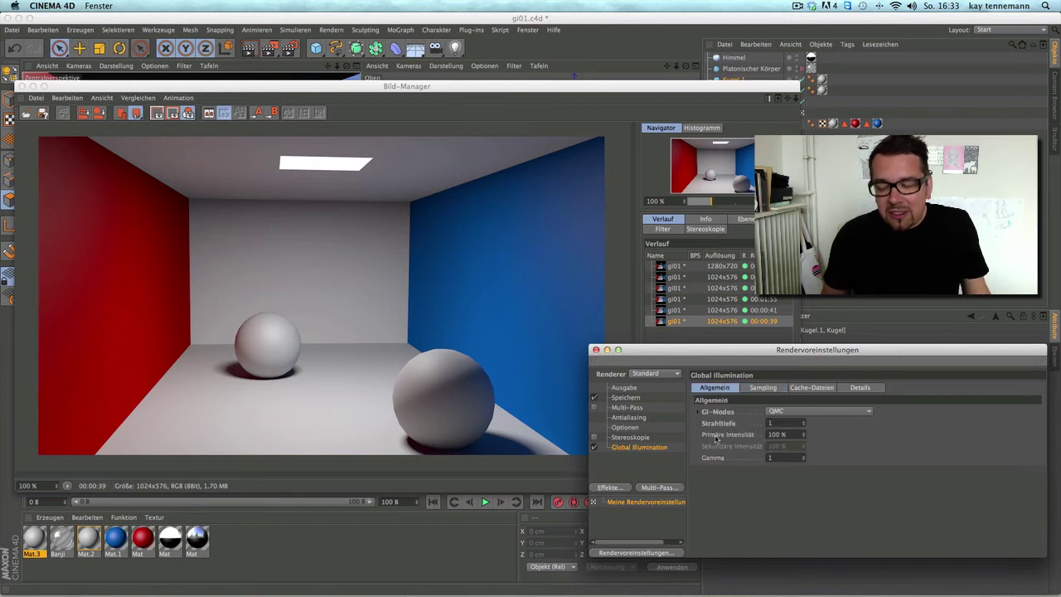
left_click(752, 388)
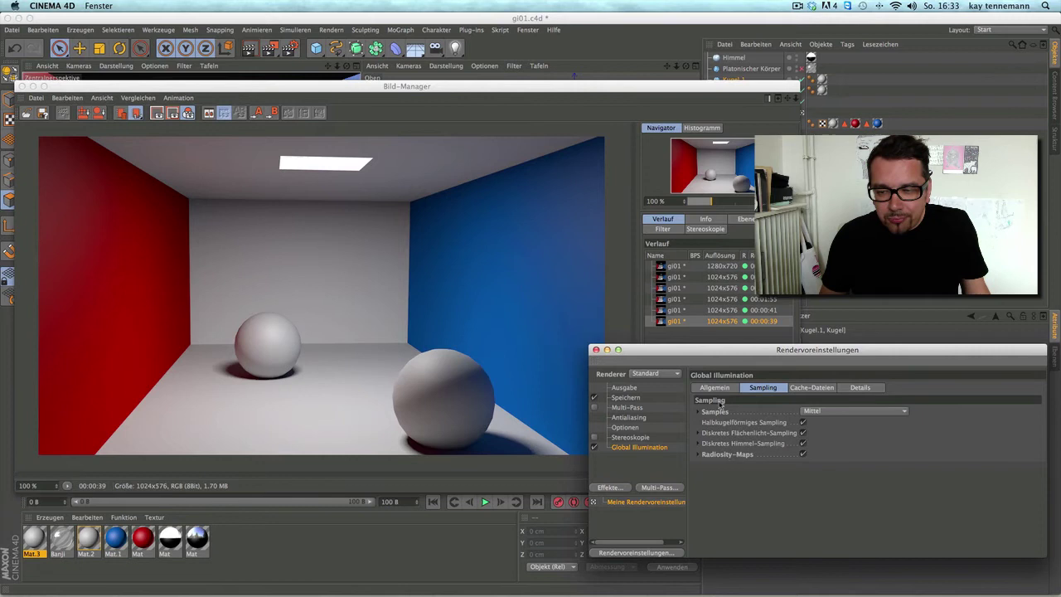
left_click(718, 388)
left_click(803, 423)
left_click(803, 423)
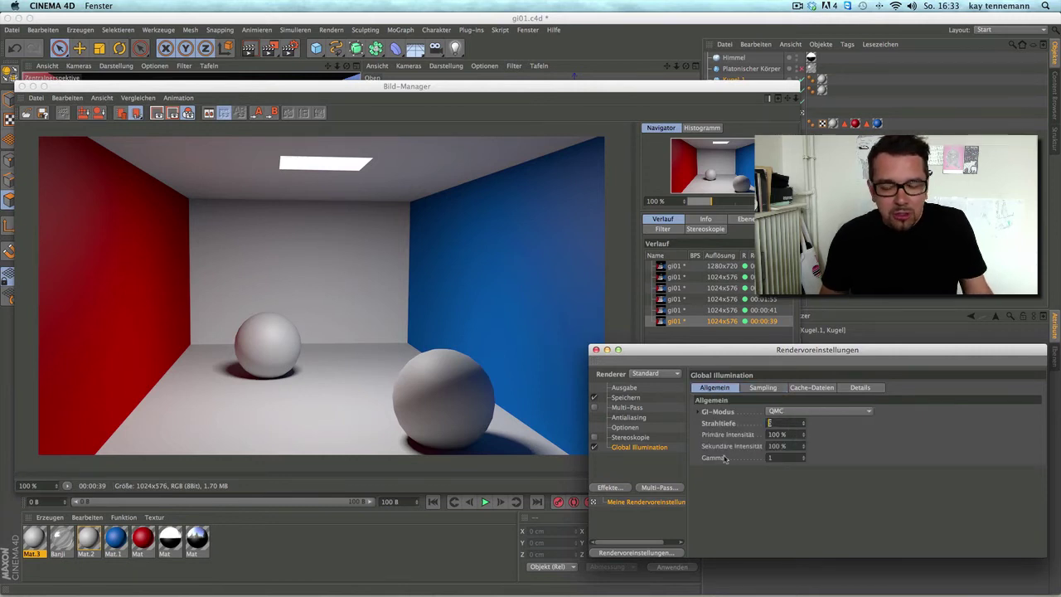
Shift the render settings window left and show the GI cache file (Cache-Dateien) options
left_click(766, 391)
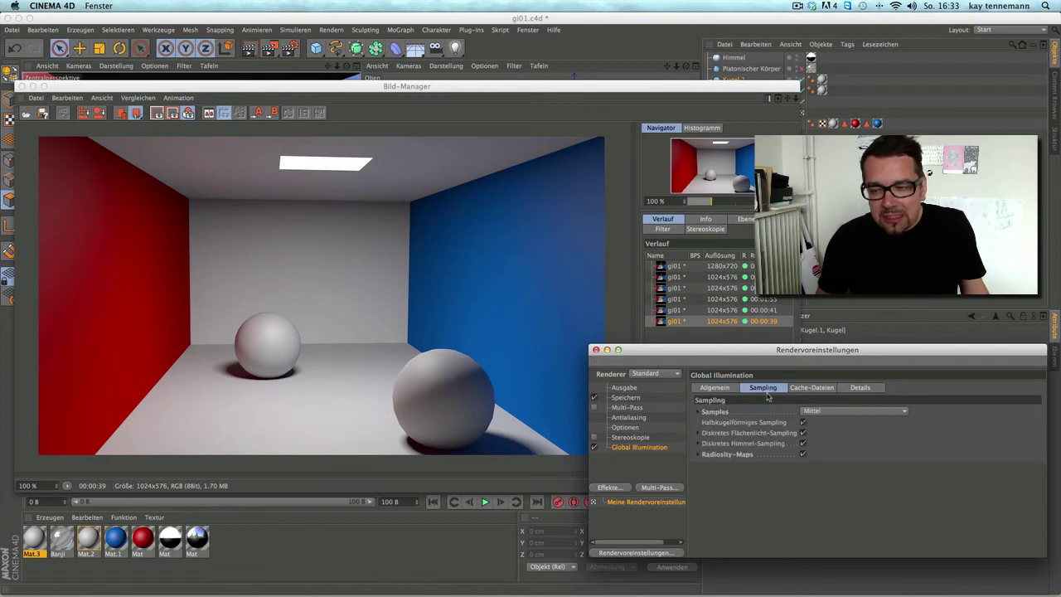
left_click_drag(804, 358, 778, 354)
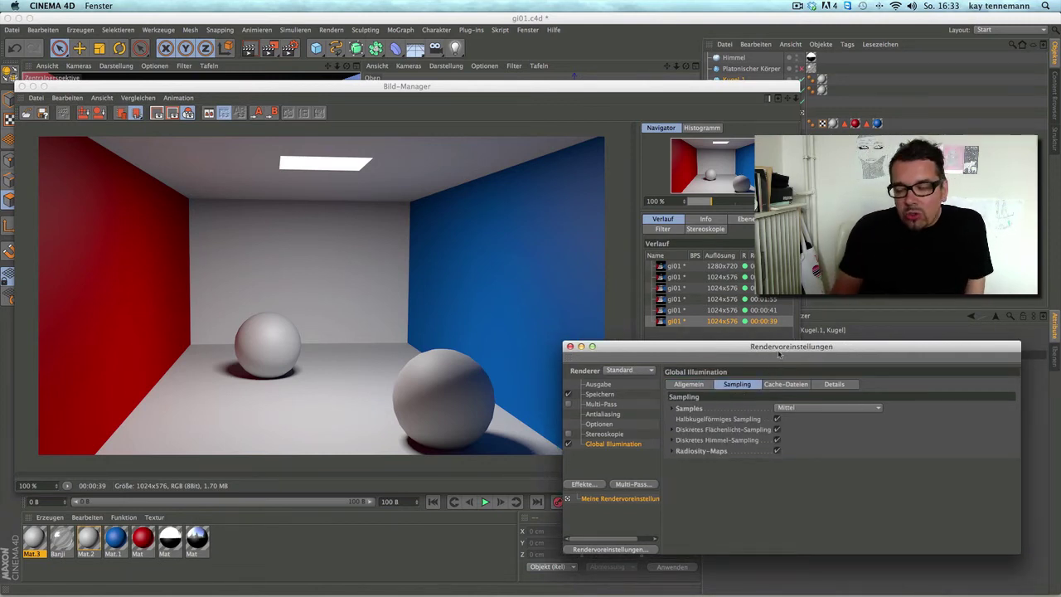
left_click(785, 383)
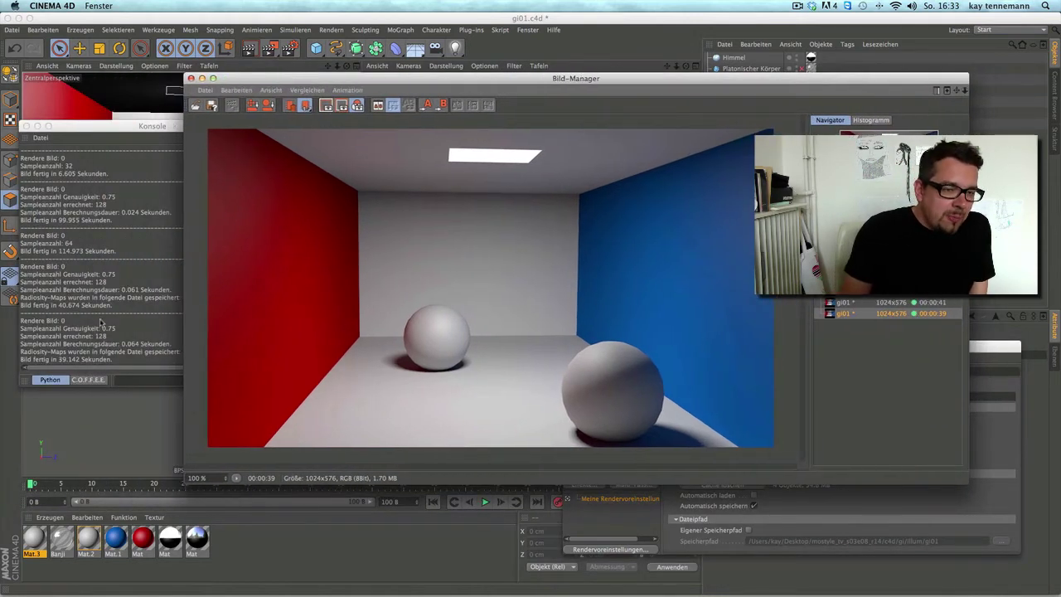
Bring the Konsole forward, move the Bild-Manager up-left, and bring the render settings back in front
left_click(100, 321)
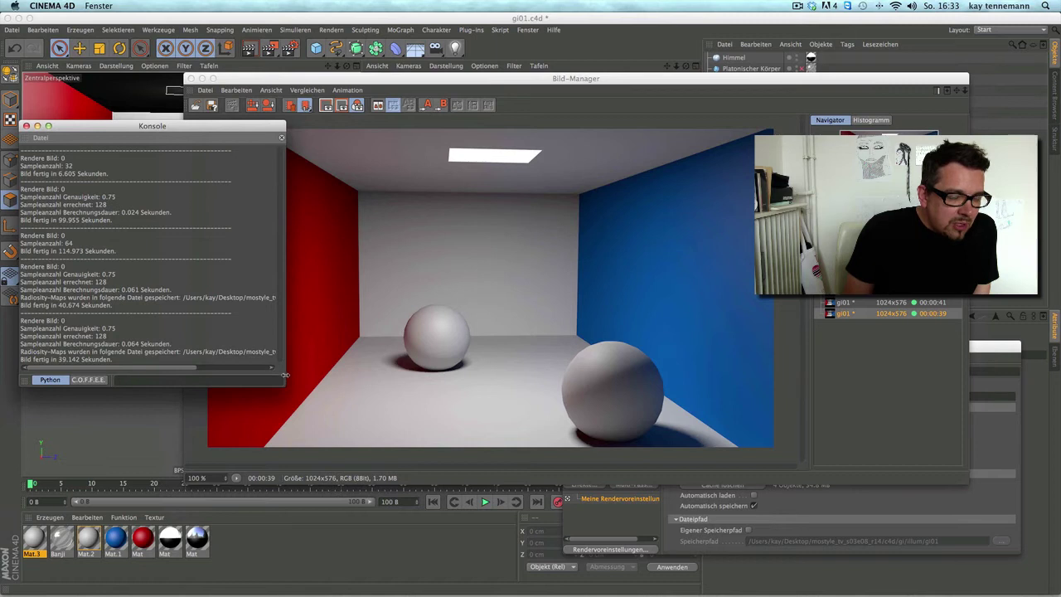
left_click_drag(497, 84, 390, 62)
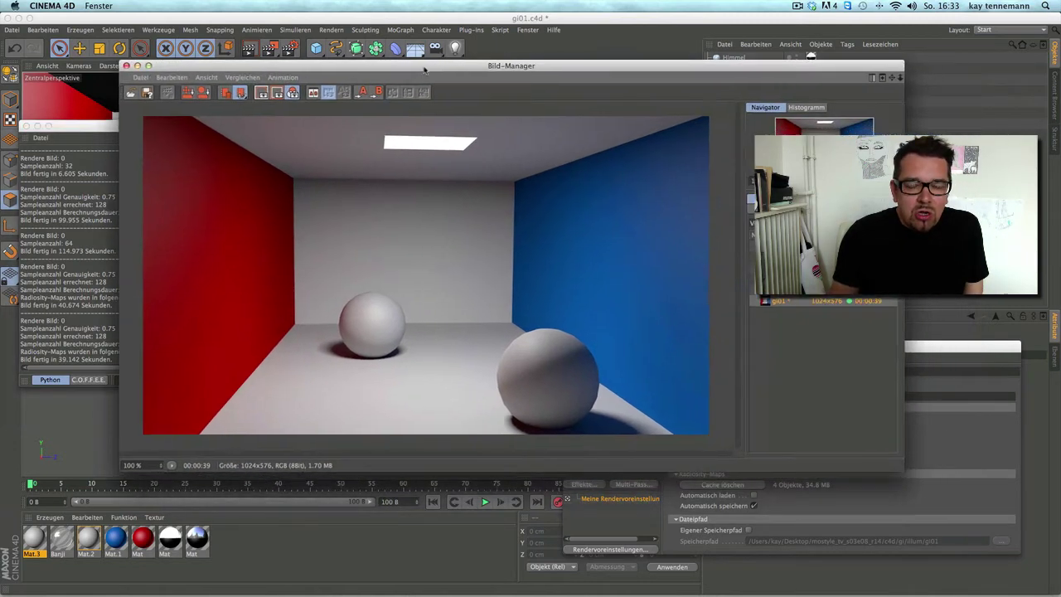
left_click(905, 352)
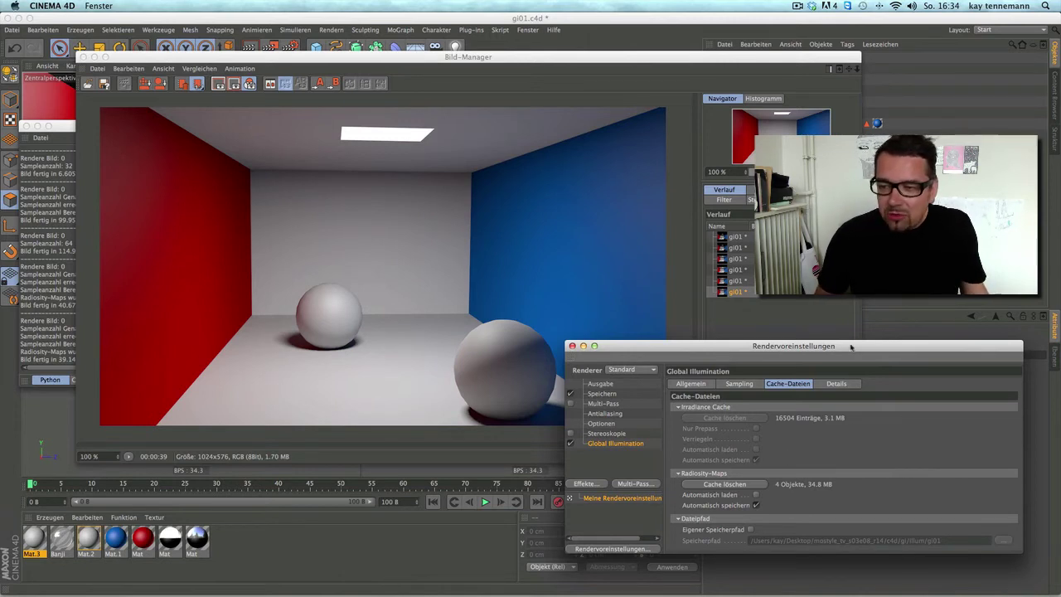
Raise and enlarge the render settings window, ending on the general GI options showing QMC mode
left_click_drag(853, 349, 859, 324)
left_click_drag(1029, 531, 1029, 585)
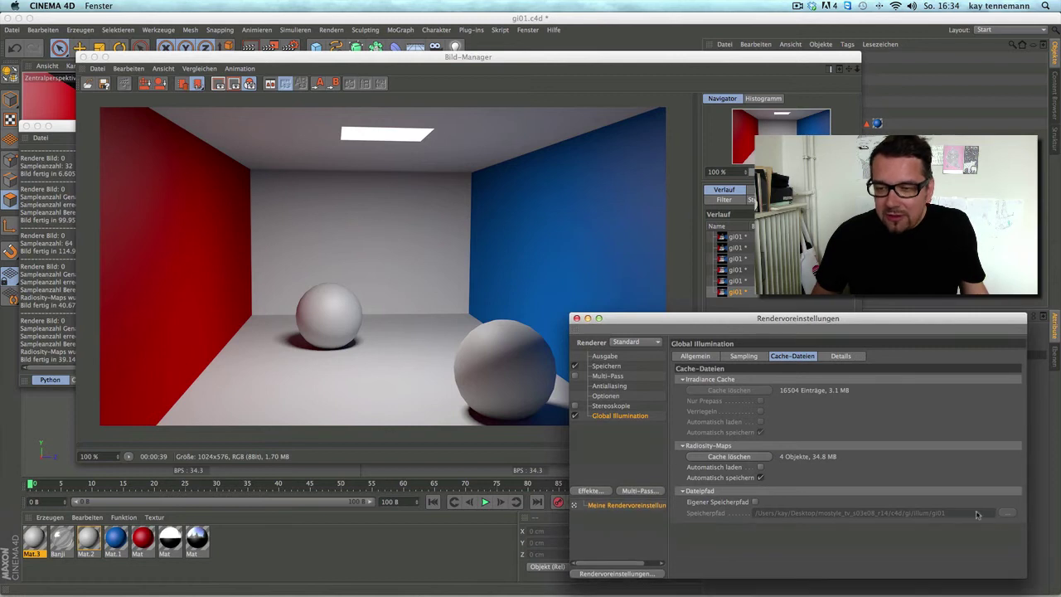
left_click_drag(724, 325, 728, 330)
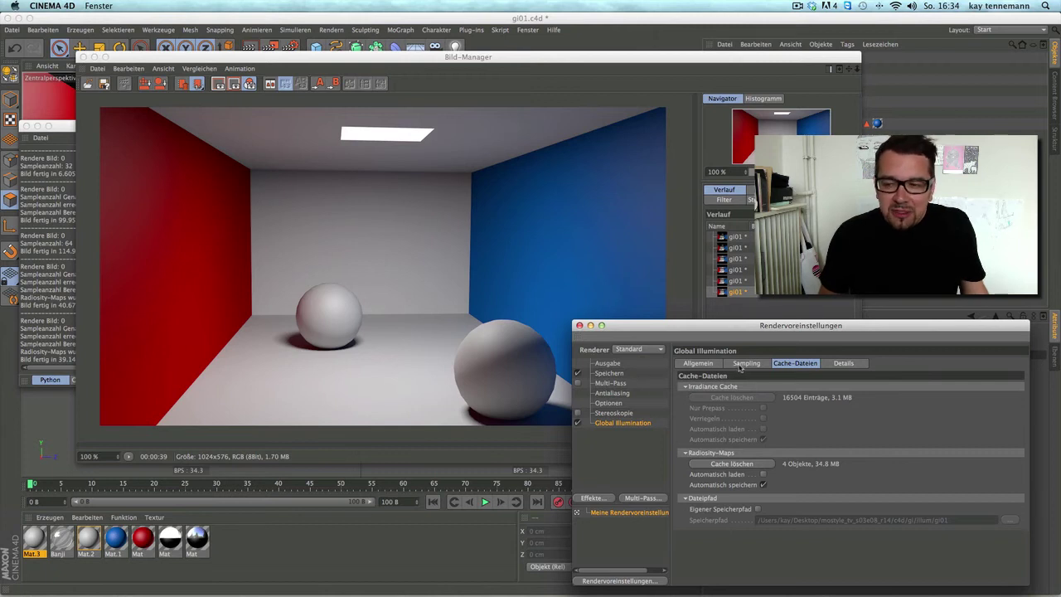
left_click(745, 363)
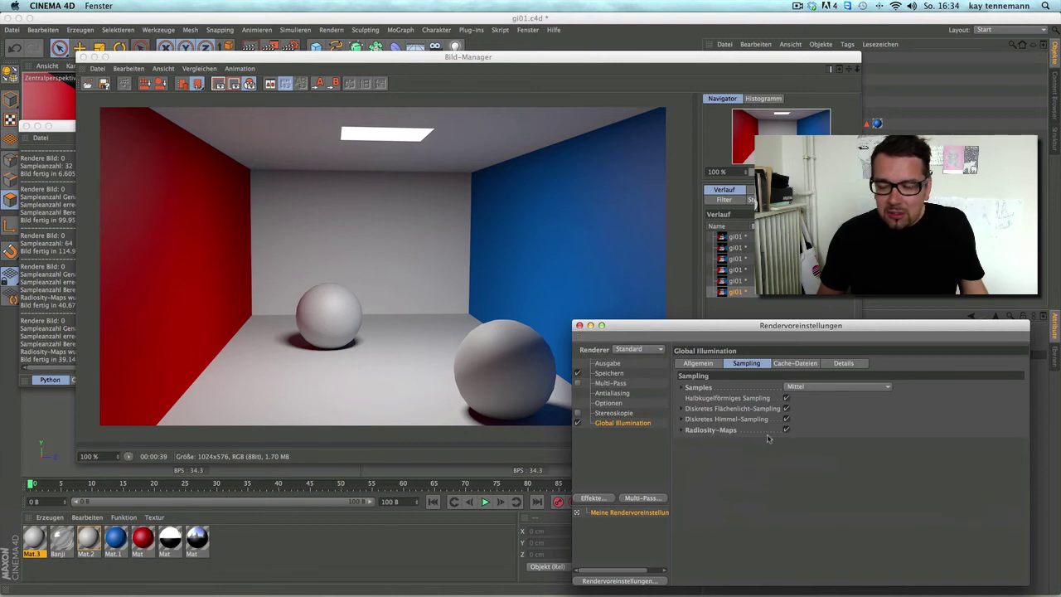
left_click(795, 365)
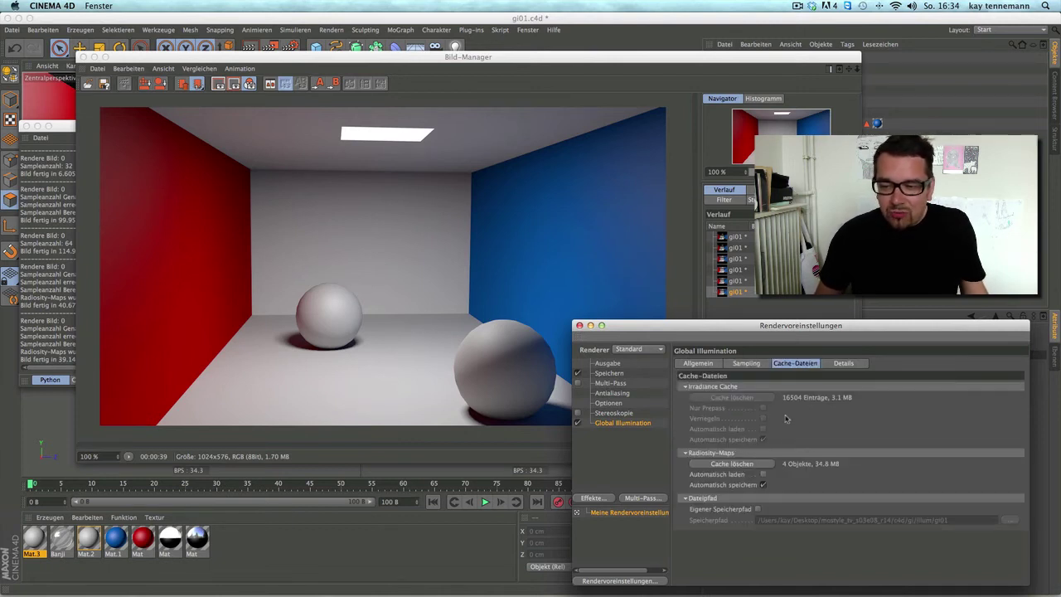
left_click(699, 364)
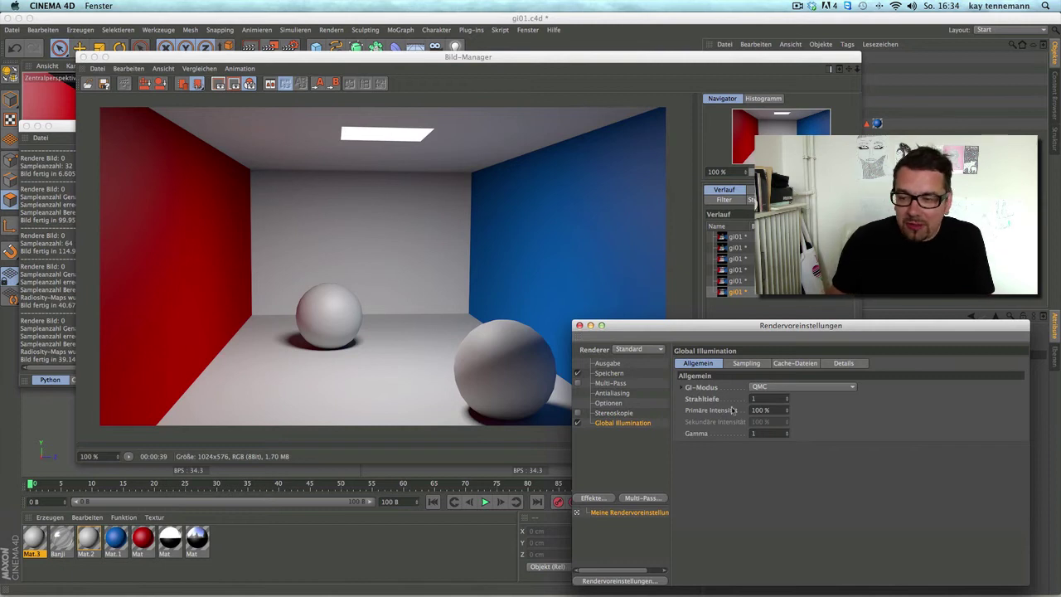
Switch GI to IC + QMC (Einzelbild) with 32 custom samples and render the room
left_click(779, 388)
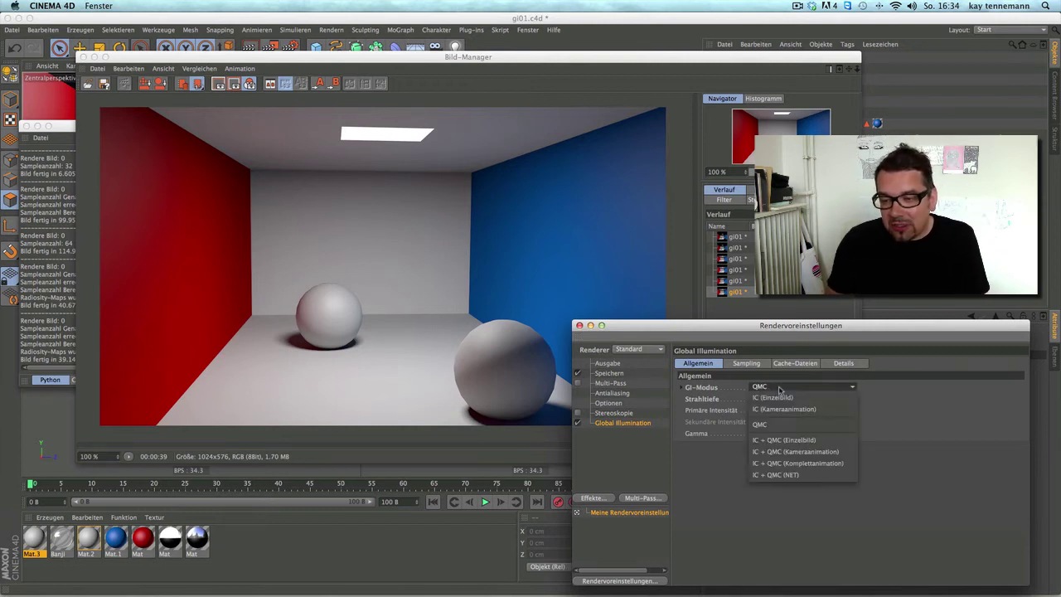
left_click(784, 441)
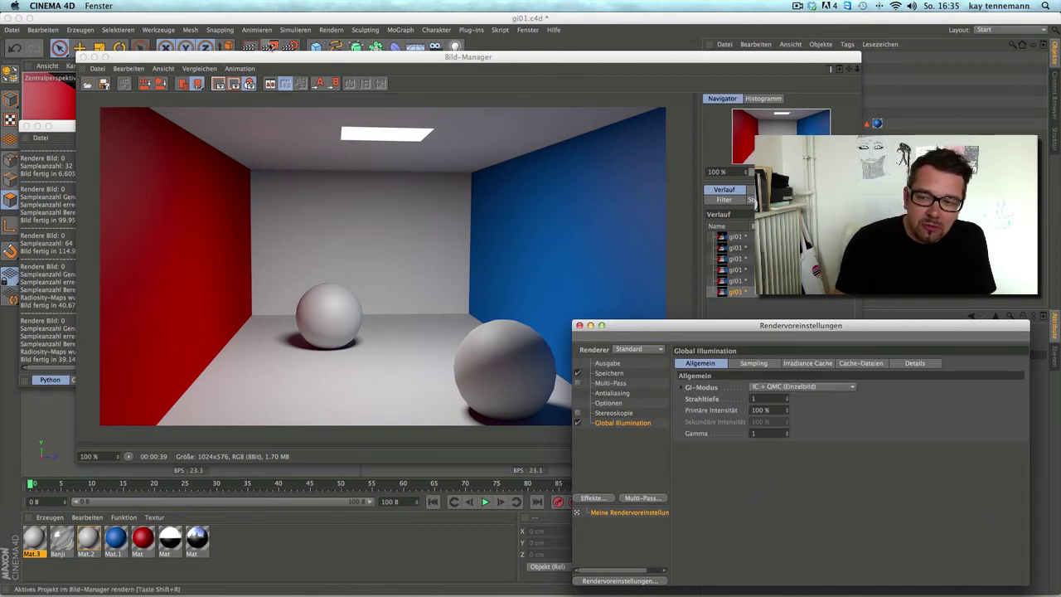
left_click(753, 363)
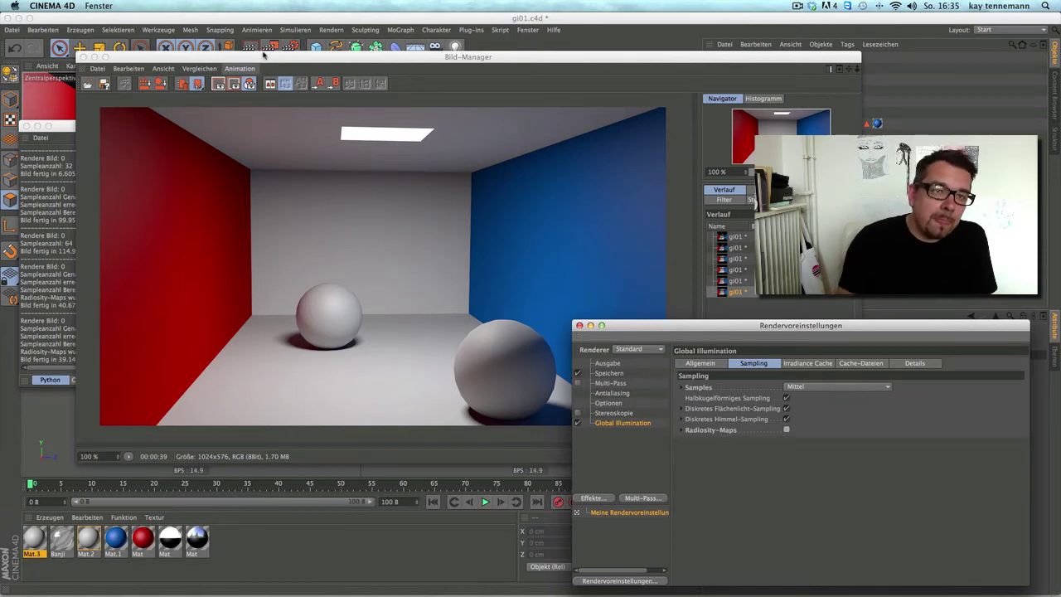
left_click(682, 387)
left_click(814, 387)
left_click(813, 403)
type("32")
key("Return")
key("shift+r")
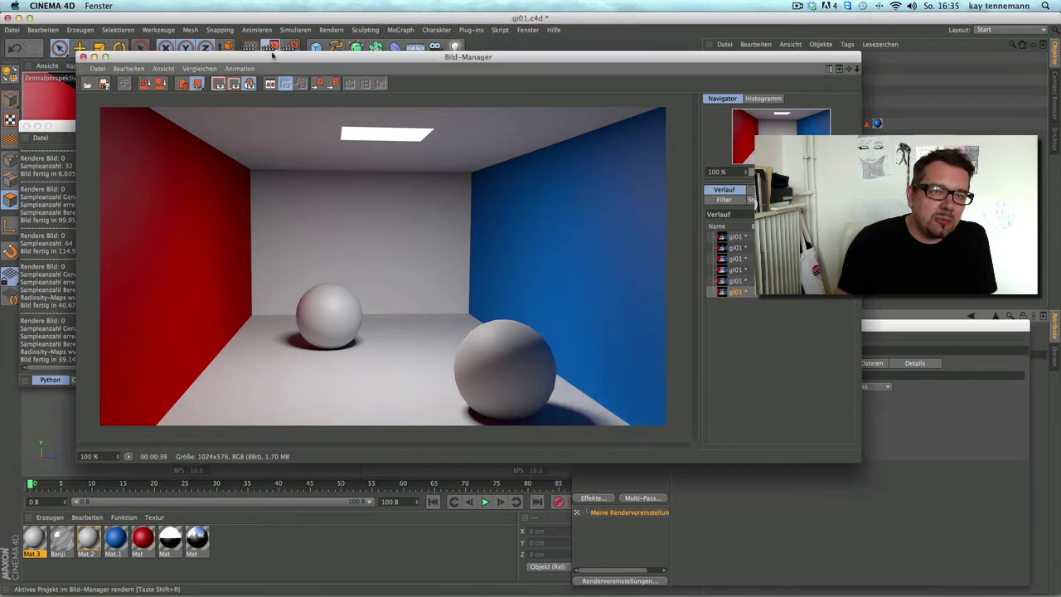
Watch the IC + QMC render finish in the Bild-Manager, then bring the render settings forward
left_click_drag(401, 64, 421, 66)
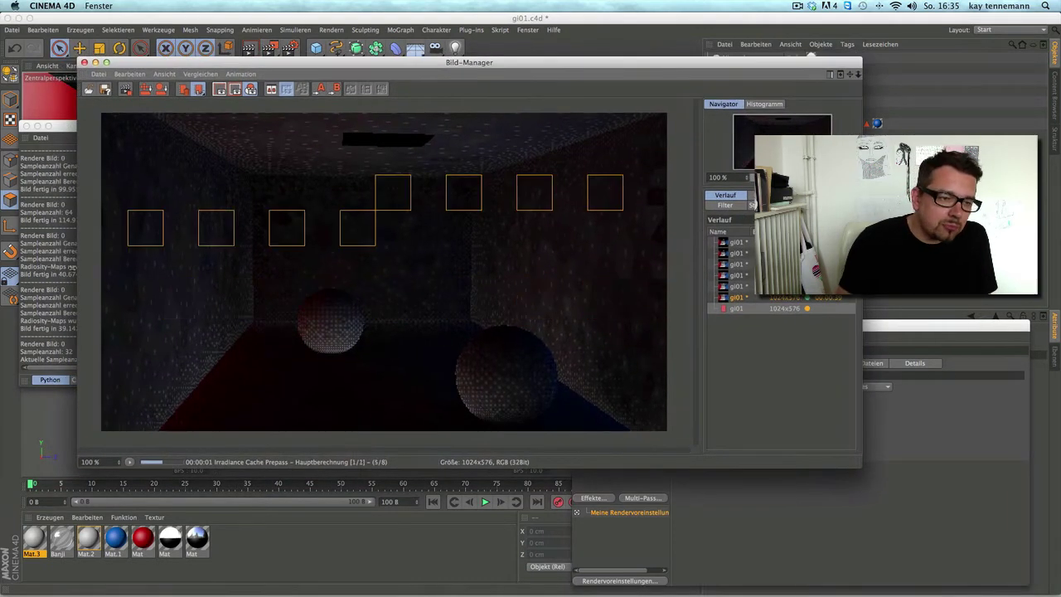
left_click(42, 365)
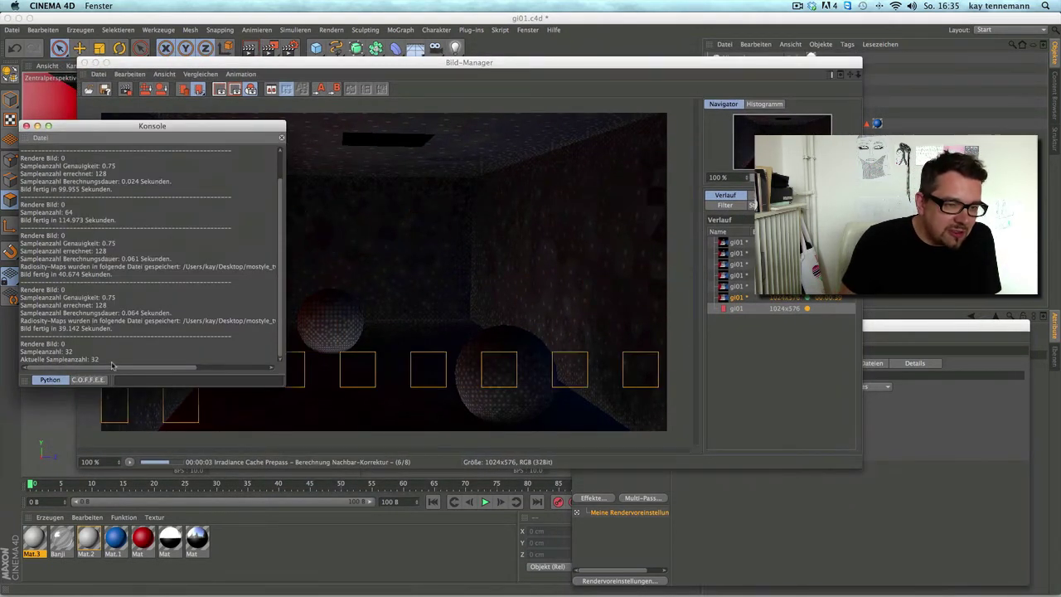
left_click(401, 98)
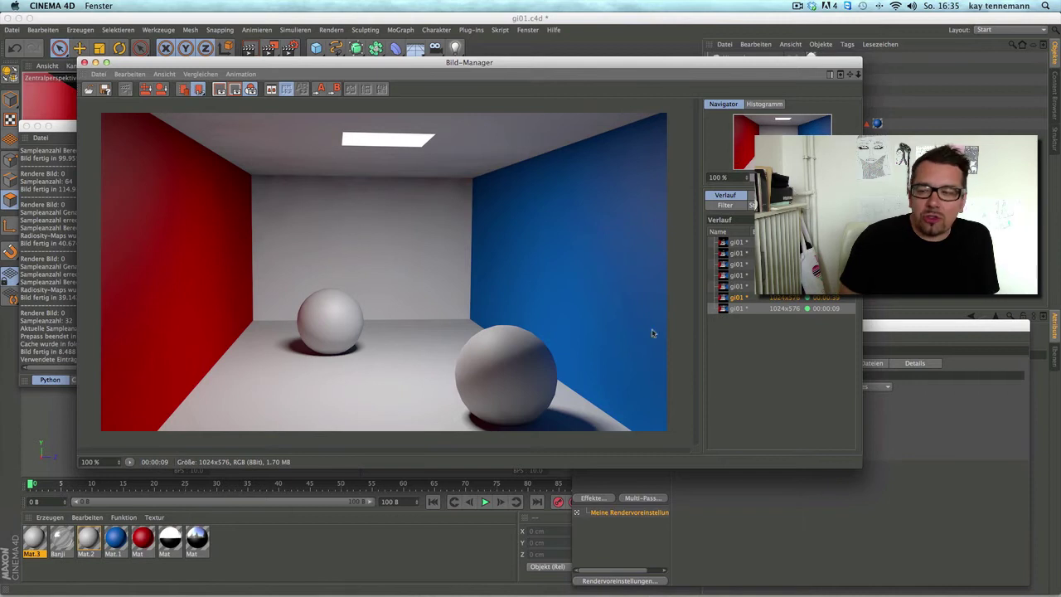
left_click(865, 373)
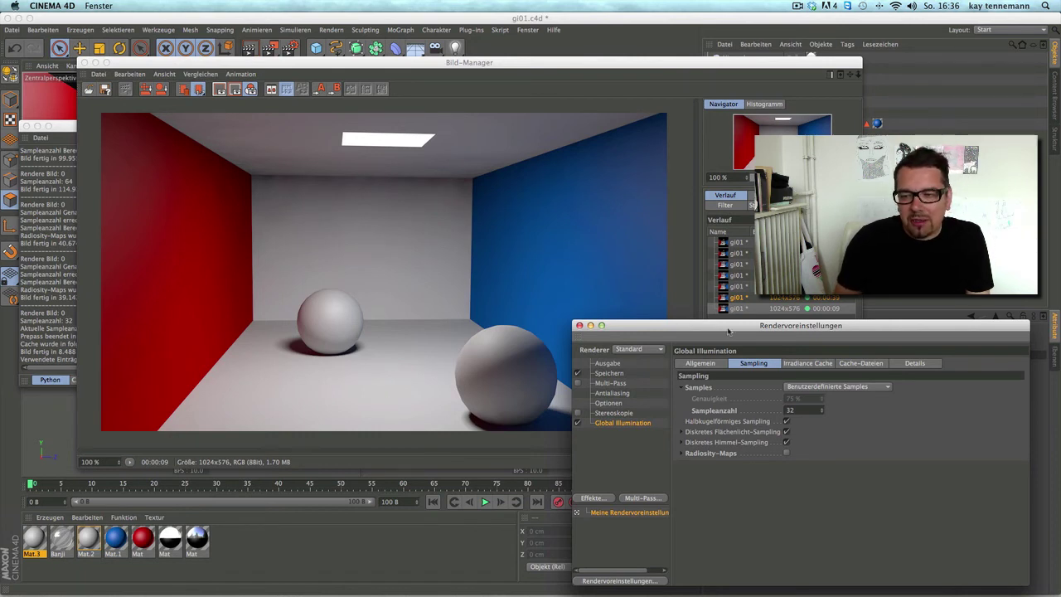
Force discrete area light sampling per pixel with its own sample count of 64
left_click_drag(728, 330, 741, 267)
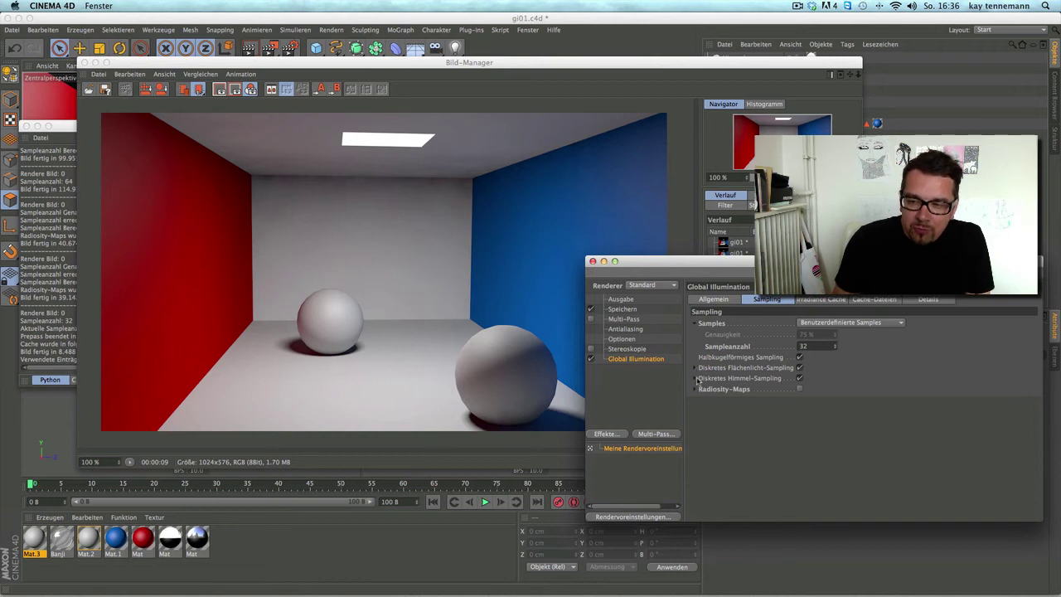
left_click(695, 367)
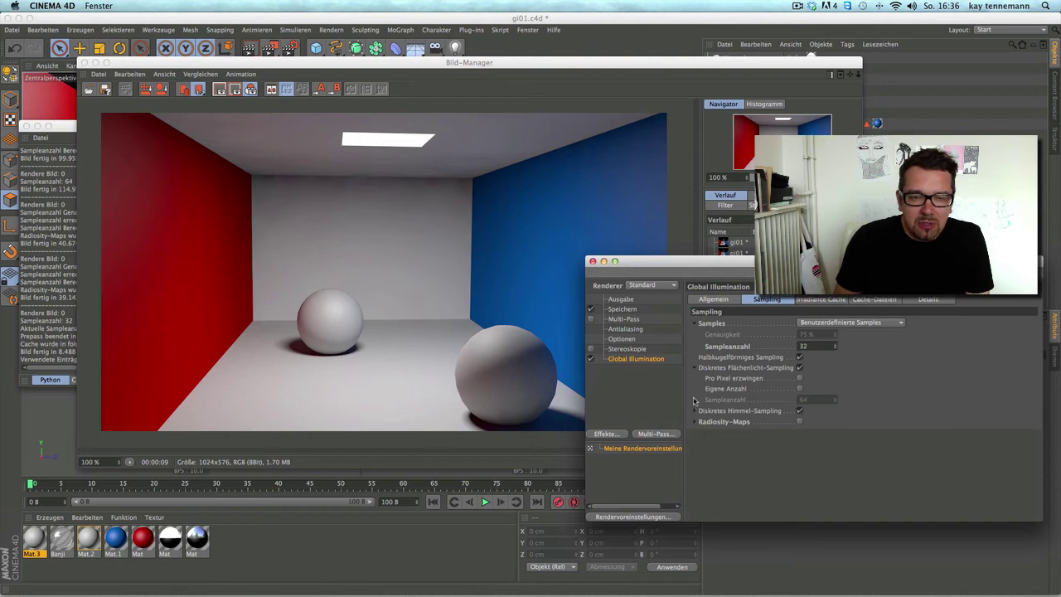
left_click(800, 379)
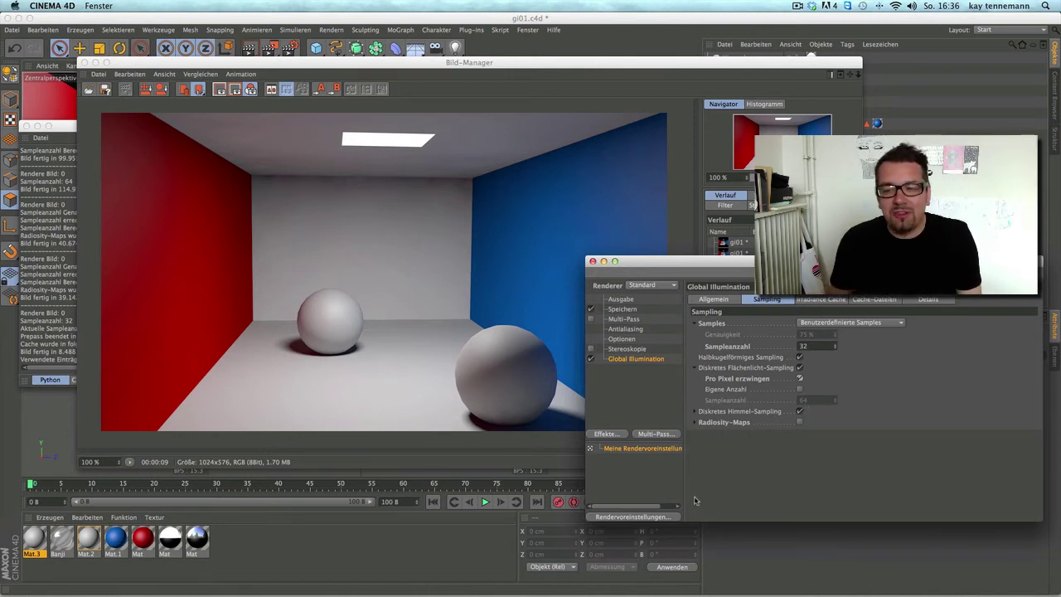
left_click(800, 390)
left_click_drag(836, 403, 839, 370)
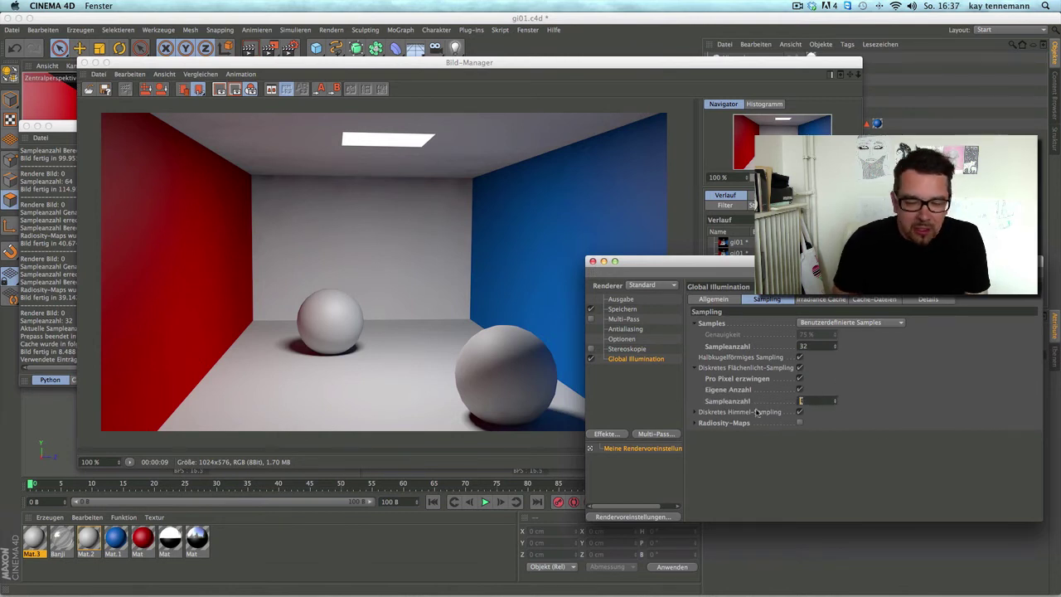
type("64")
key("Return")
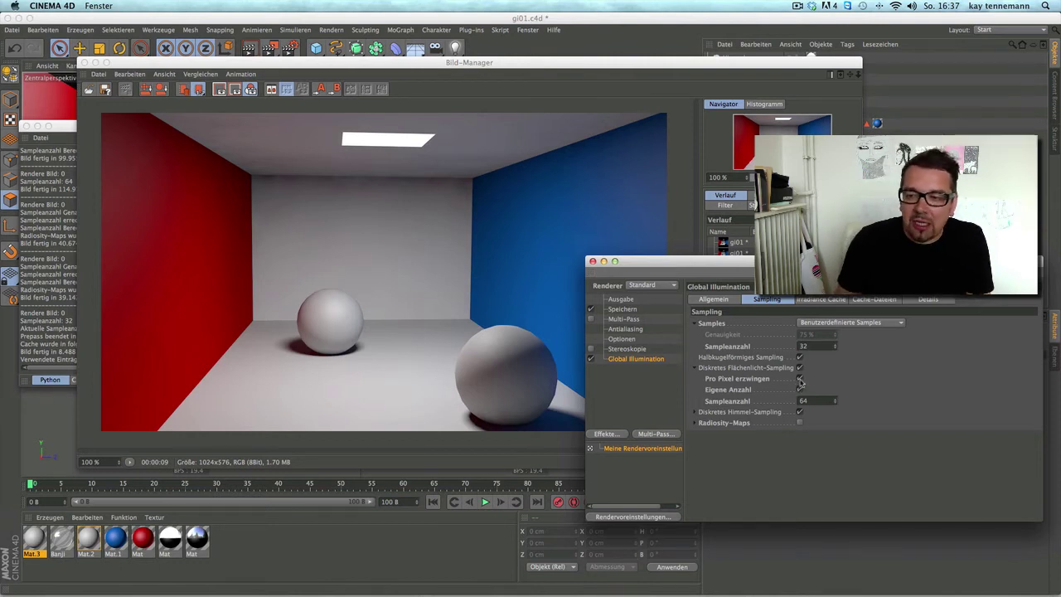
Collapse the area light and Samples groups and return to the general GI tab (IC + QMC)
left_click(696, 368)
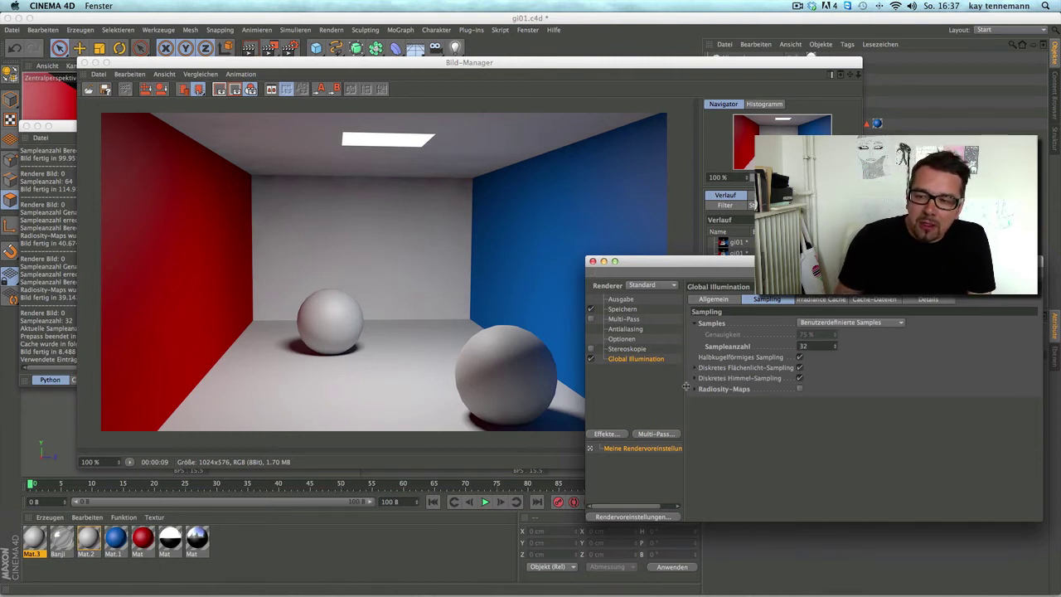
left_click(821, 299)
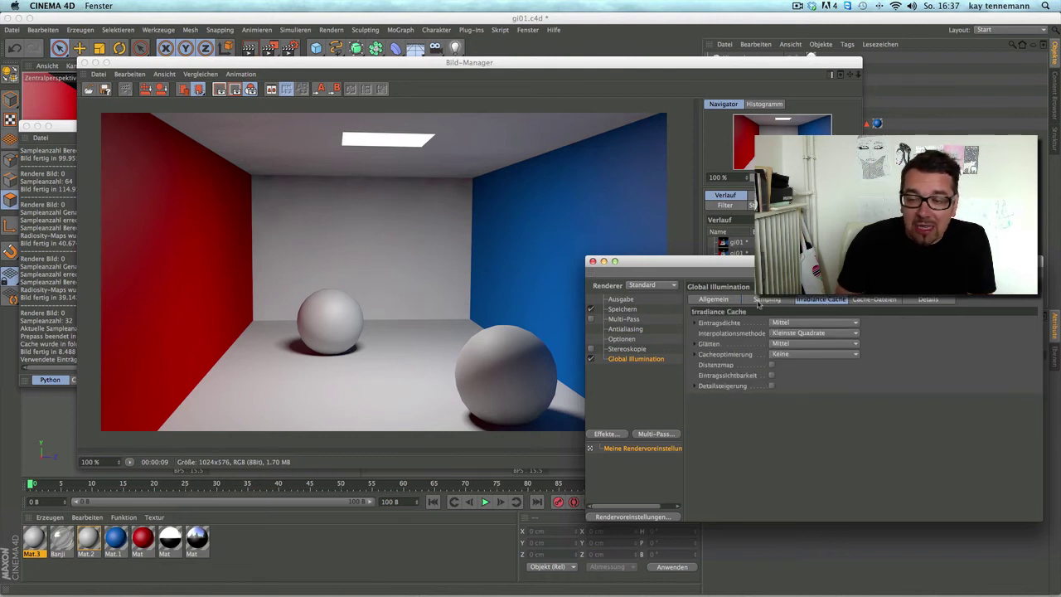
left_click(715, 300)
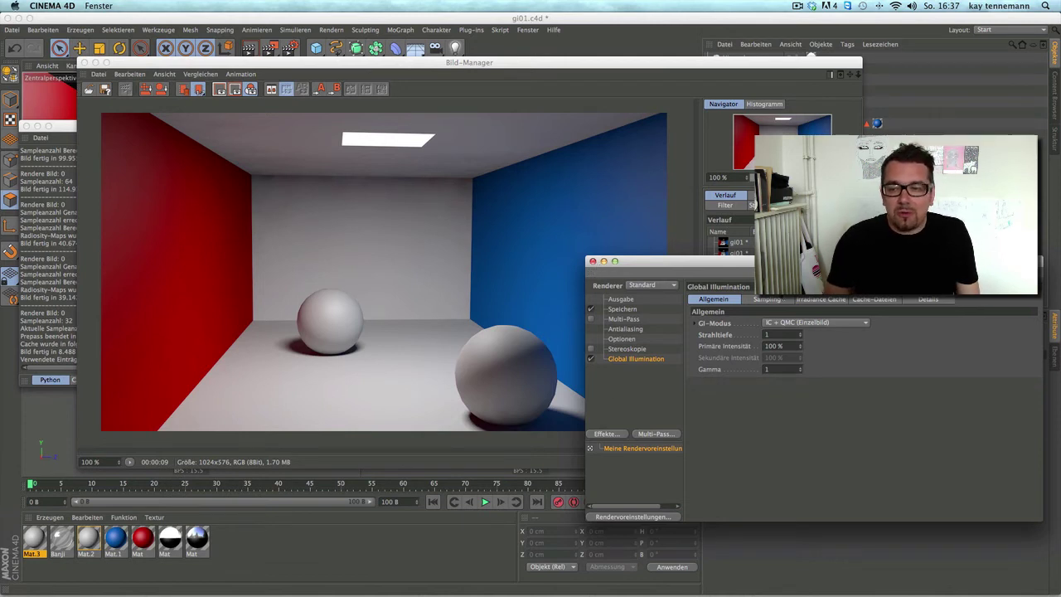
left_click(767, 300)
left_click(698, 324)
left_click(799, 345)
left_click(800, 356)
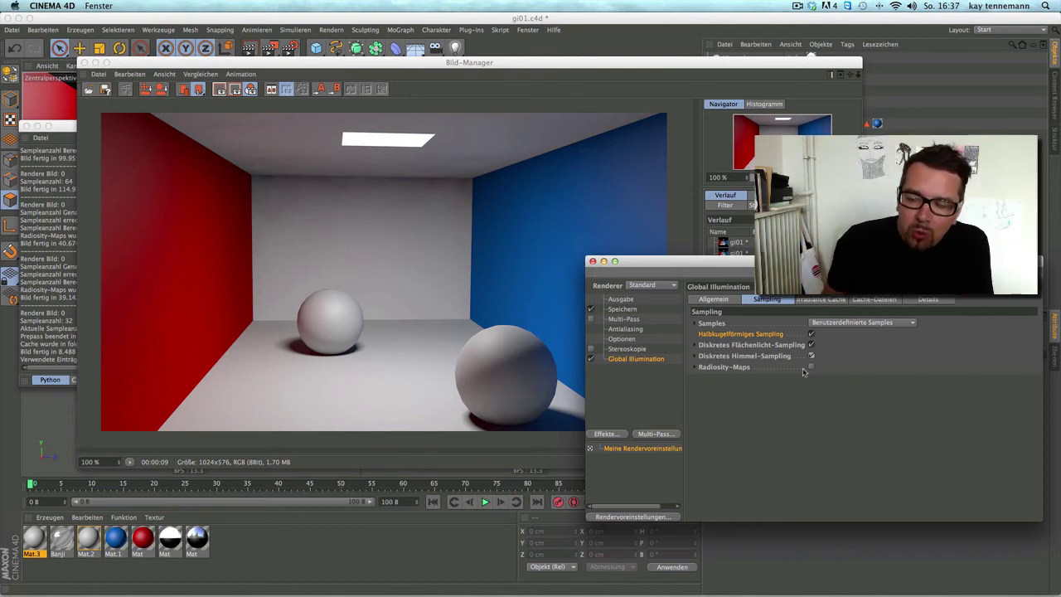
left_click(725, 302)
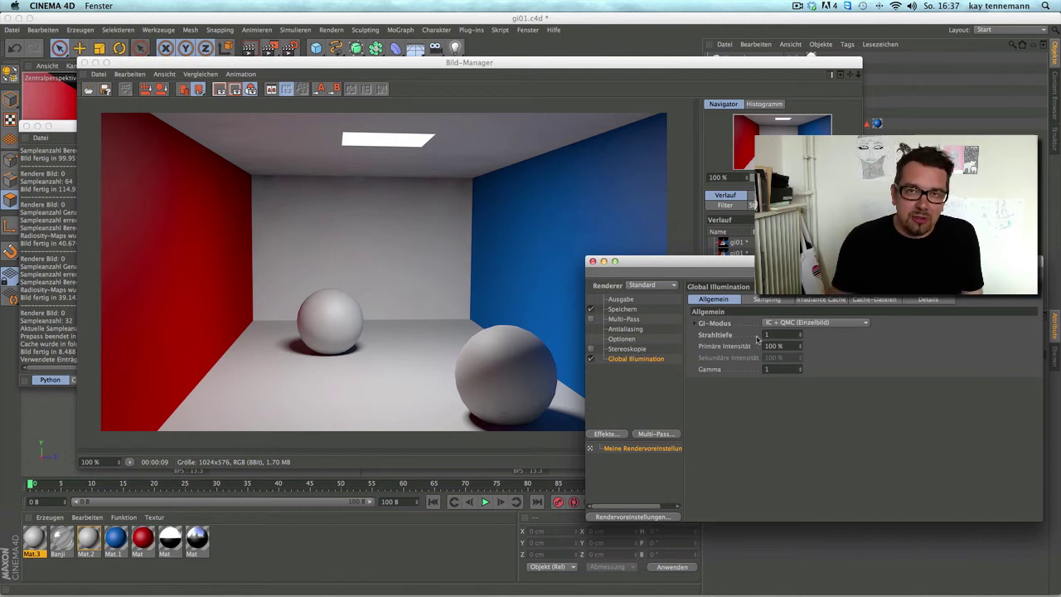
Close the render settings, the Bild-Manager render viewer and the render log console
left_click(592, 262)
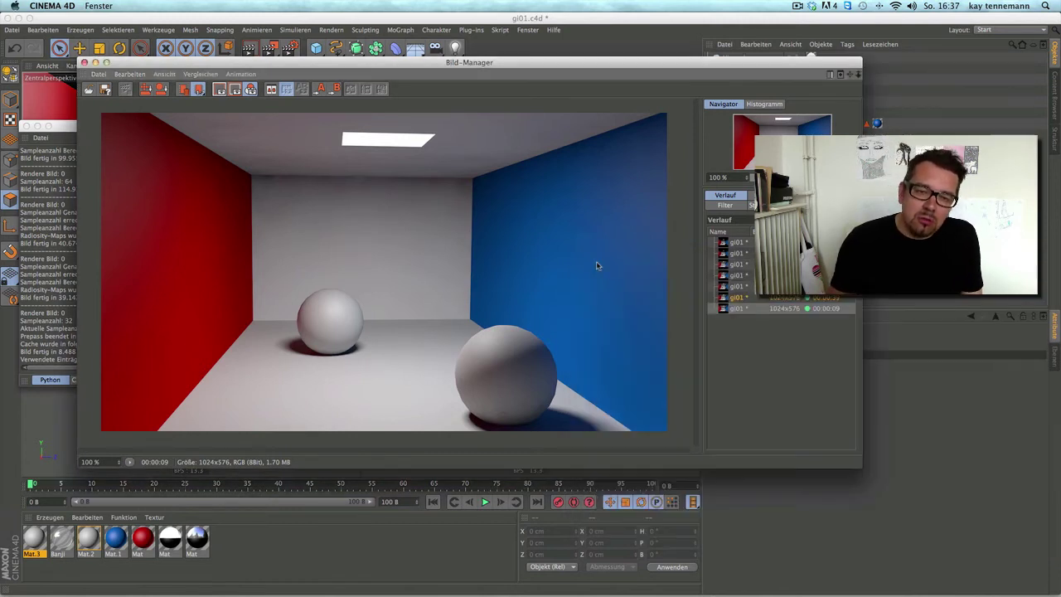
left_click(97, 74)
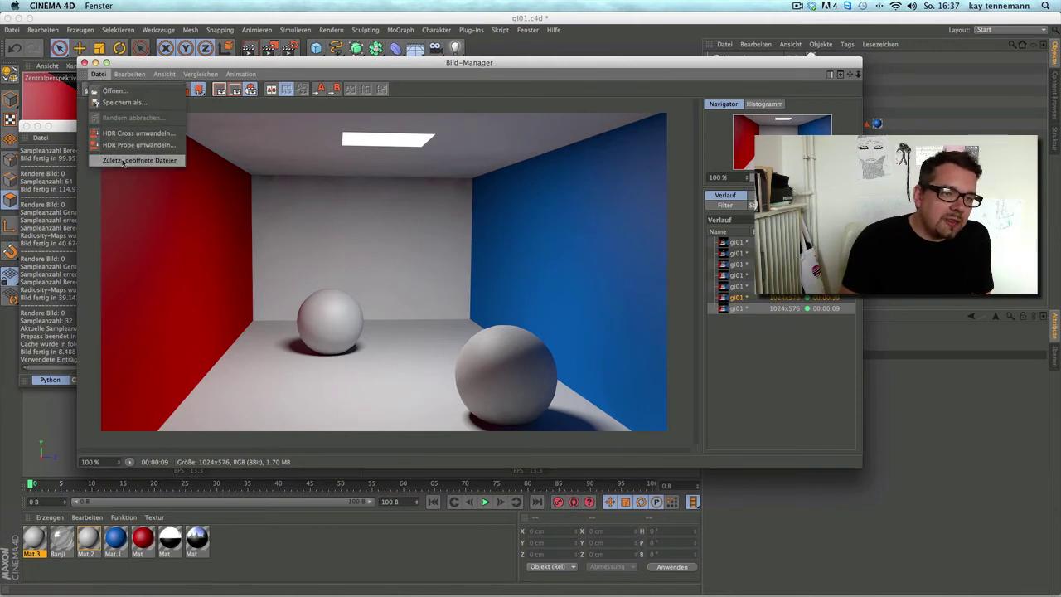
left_click(98, 74)
left_click(84, 62)
left_click(26, 126)
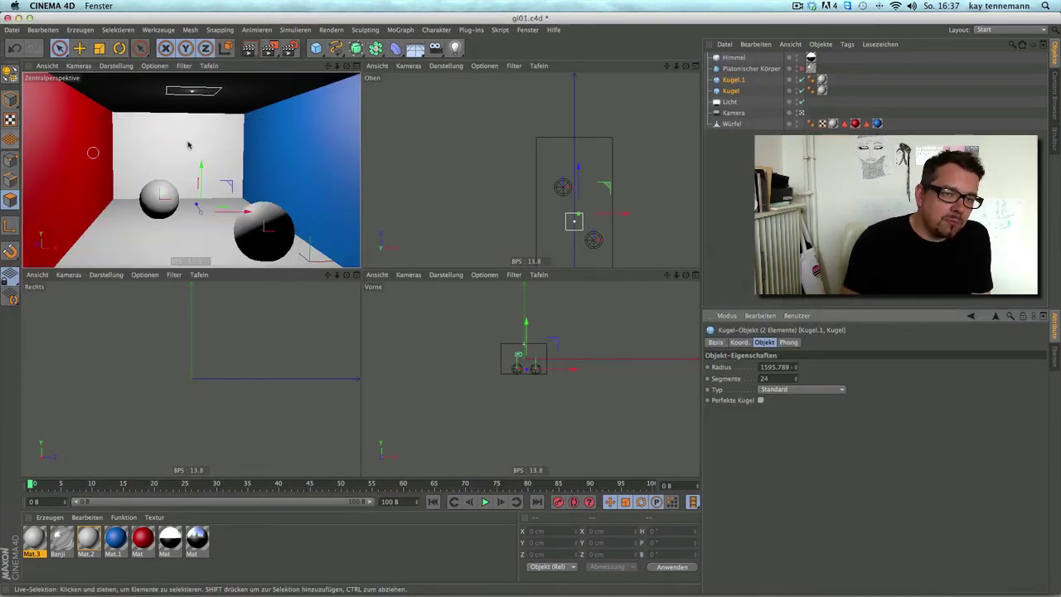
Maximize the perspective view, start a new scene and add a Scheibe disc
left_click(356, 66)
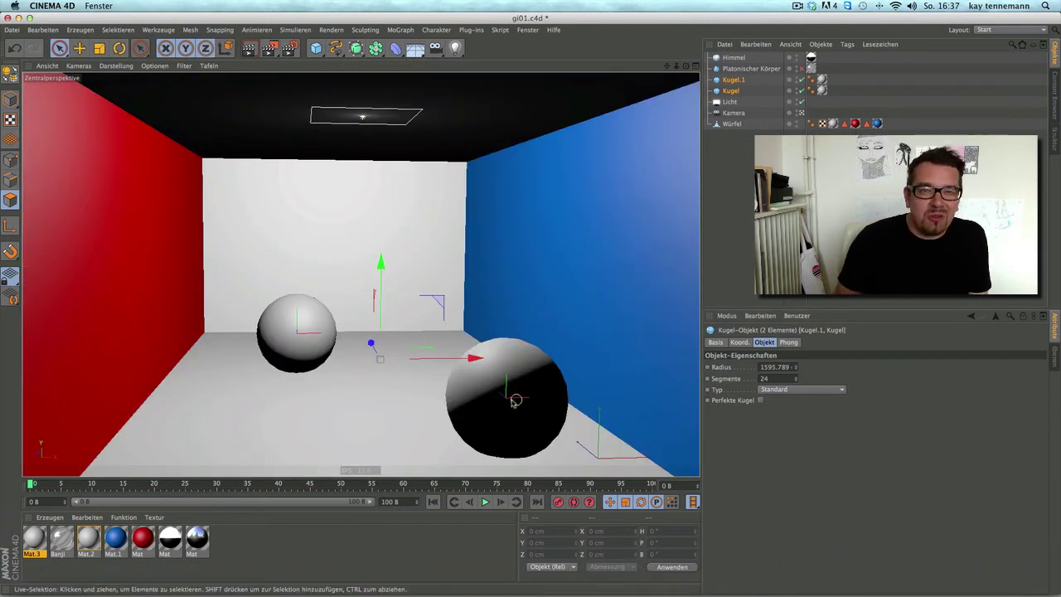
left_click(797, 6)
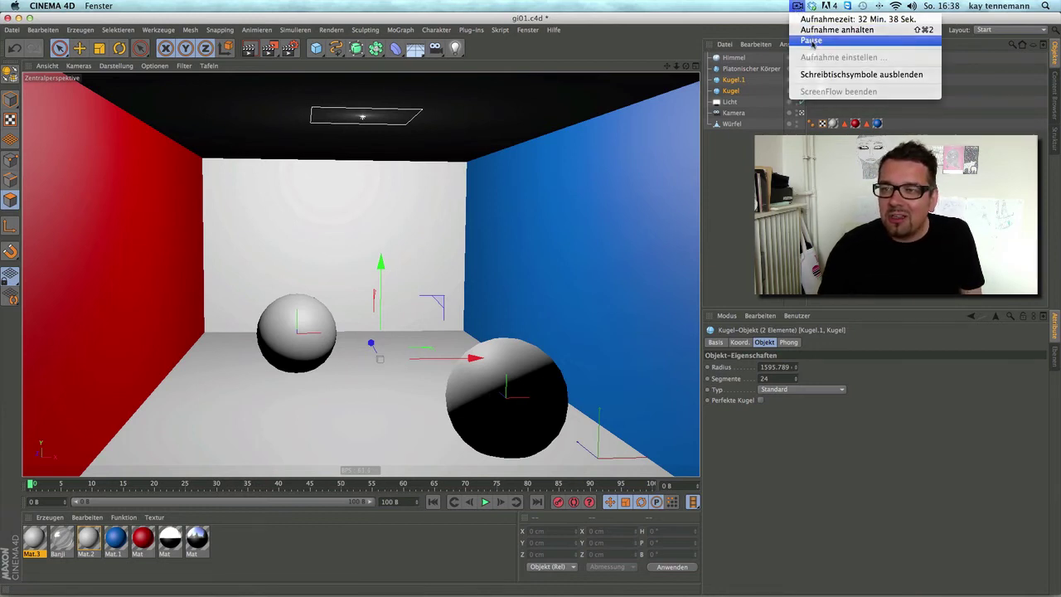
left_click(811, 40)
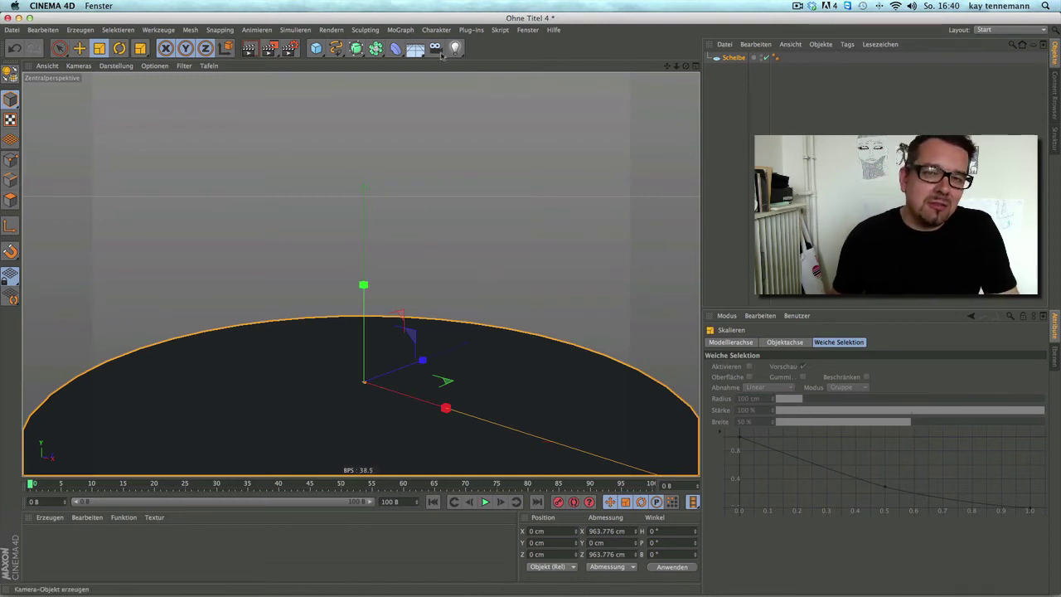
Add a Kamera camera and view the scene through it
left_click(435, 48)
left_click(79, 66)
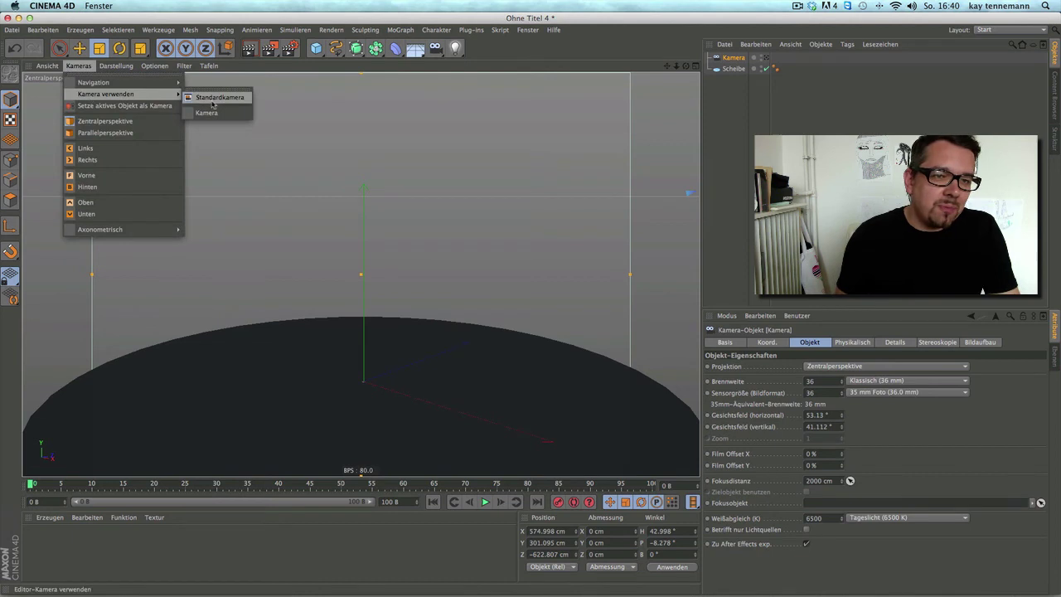
left_click(206, 112)
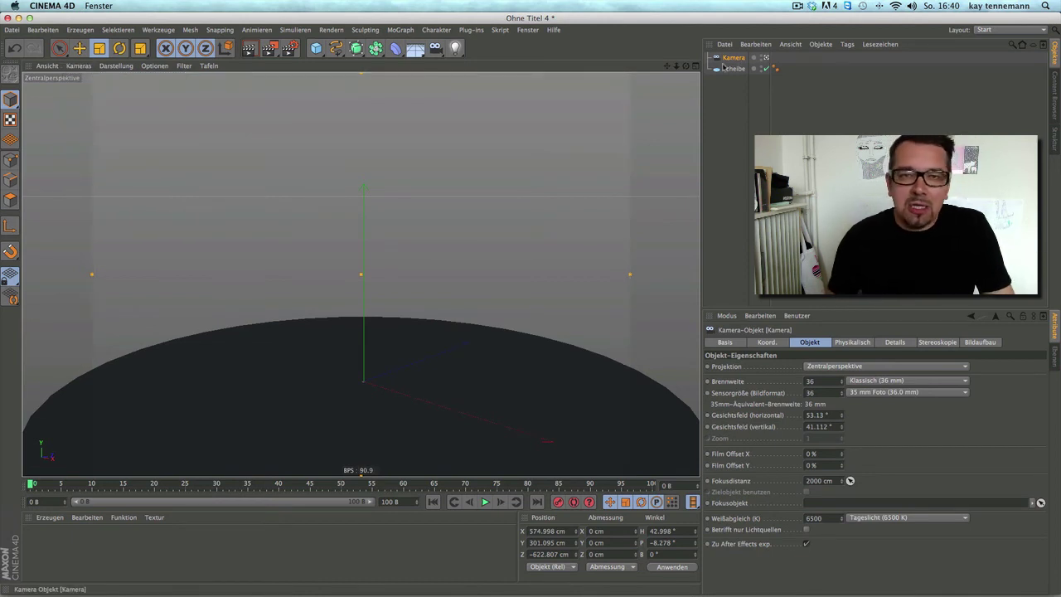
Add a cube and scale it down to 189.6 cm
left_click(316, 48)
left_click(695, 67)
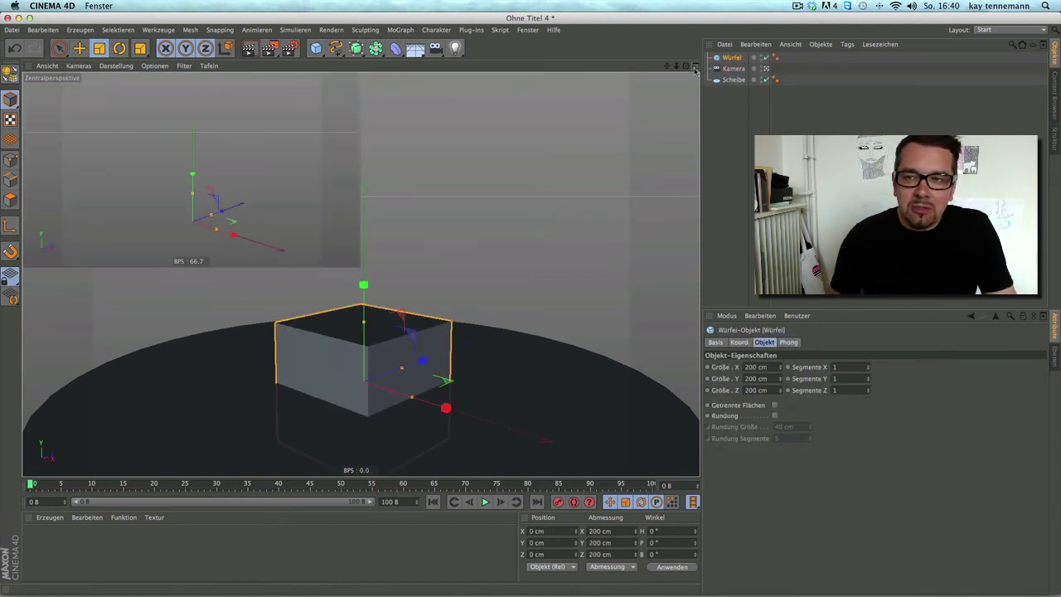
mouse_move(591, 160)
left_mouse_down()
mouse_move(614, 198)
mouse_move(617, 141)
mouse_move(621, 149)
mouse_move(570, 73)
left_mouse_up()
key("e")
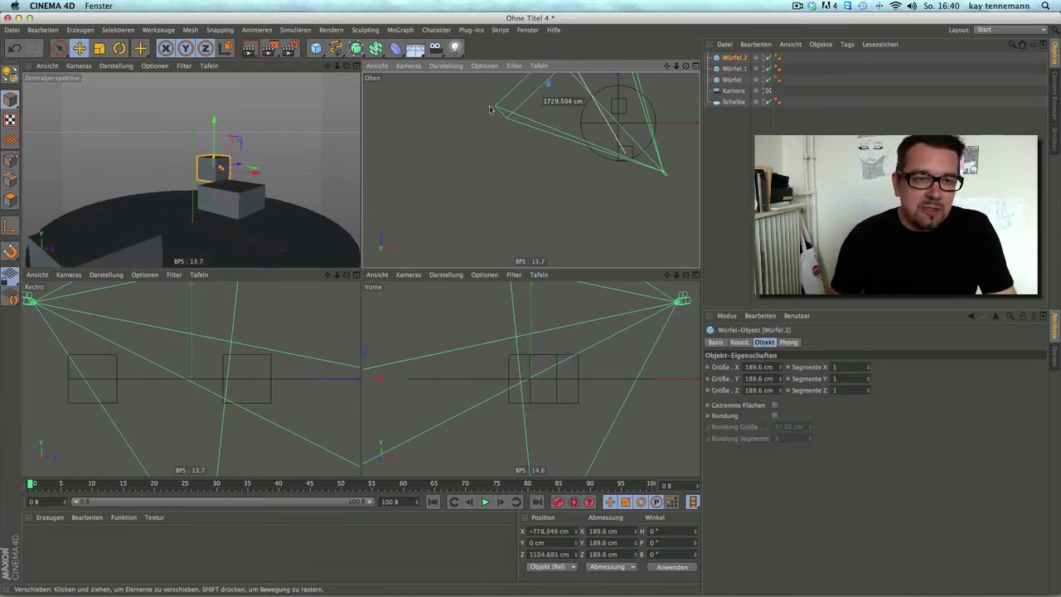
Lift Würfel.1 above the disc, raise the original cube slightly, and zoom the view in
left_click(268, 178)
left_click_drag(268, 178, 267, 162)
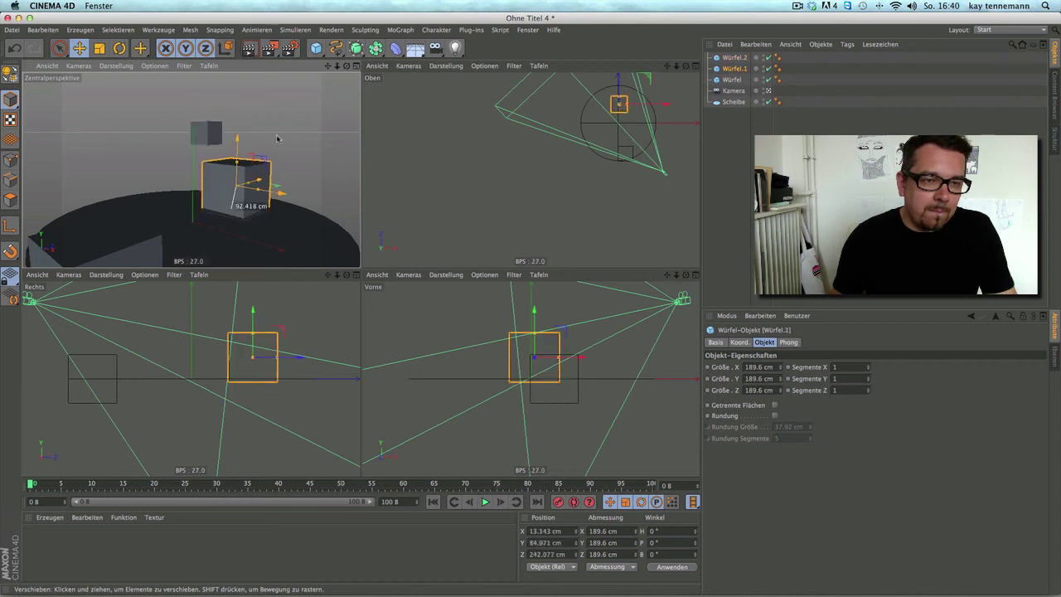
left_click_drag(91, 240, 93, 230)
middle_click(349, 83)
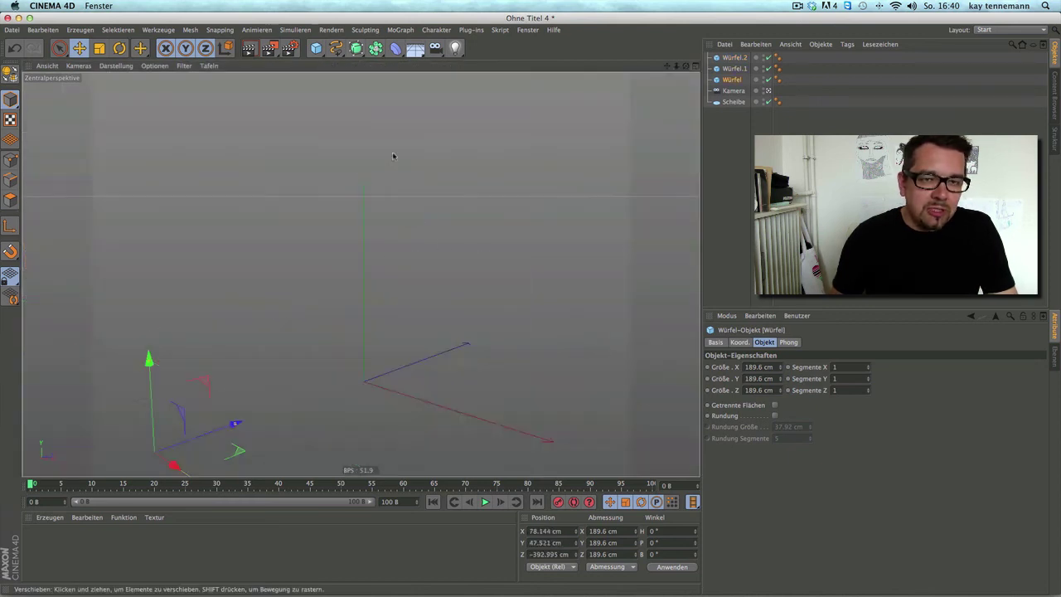
scroll(359, 273, "up", 3)
scroll(360, 273, "up", 3)
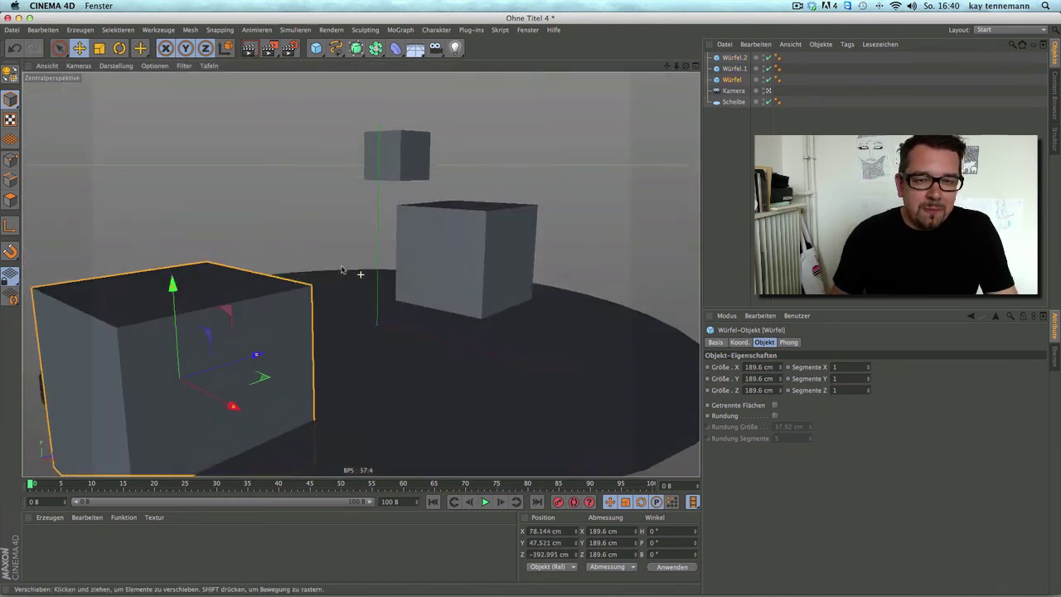
left_click(729, 91)
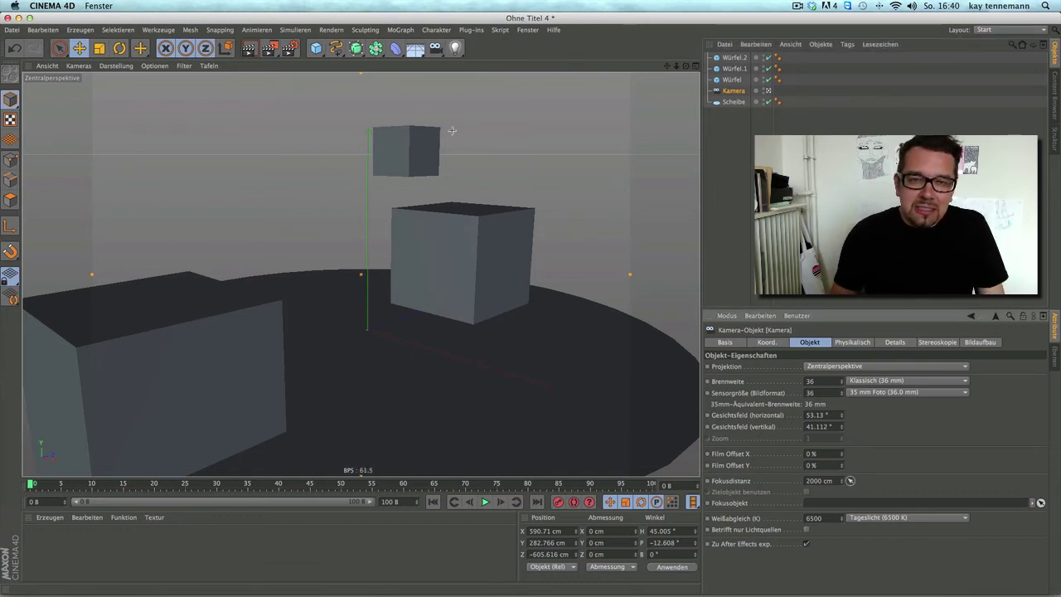
Pick the camera's focus distance (911.974 cm) on the floor disc, then switch to TP_test.c4d
left_click(416, 141)
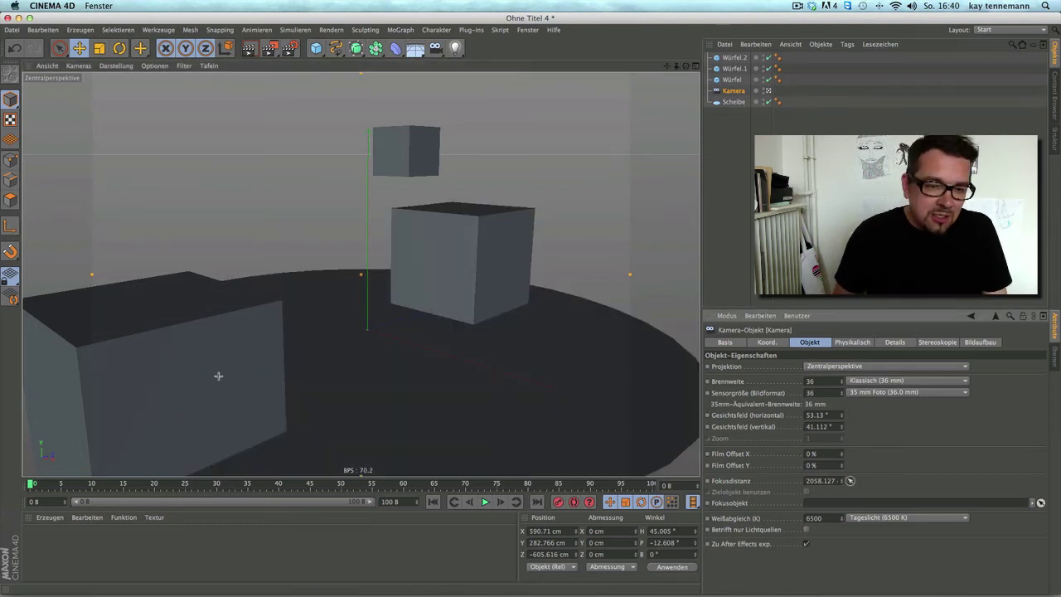
left_click(359, 442)
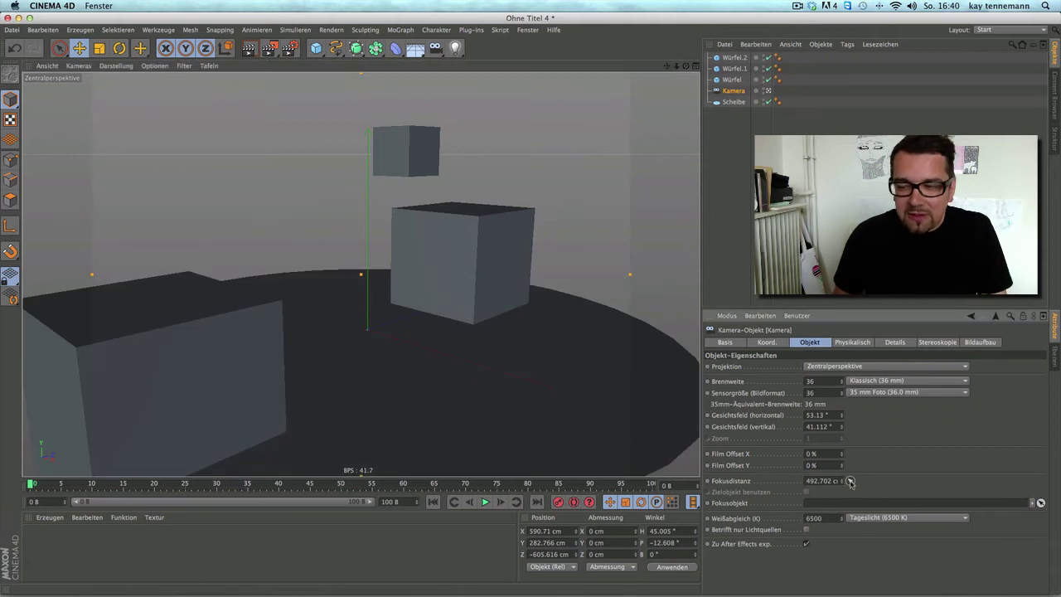
left_click(524, 399)
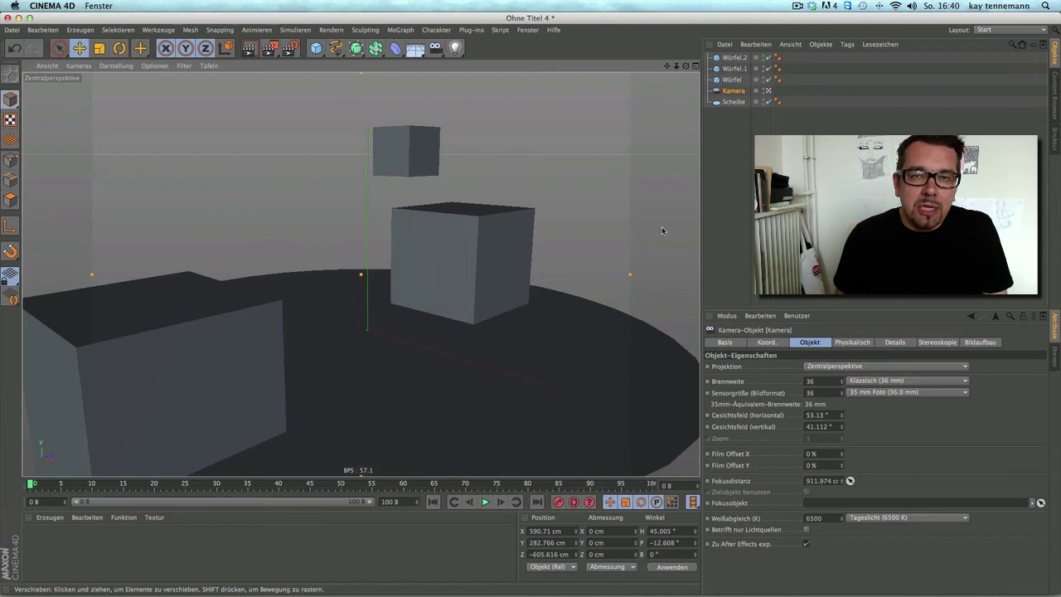
left_click(531, 31)
left_click(537, 298)
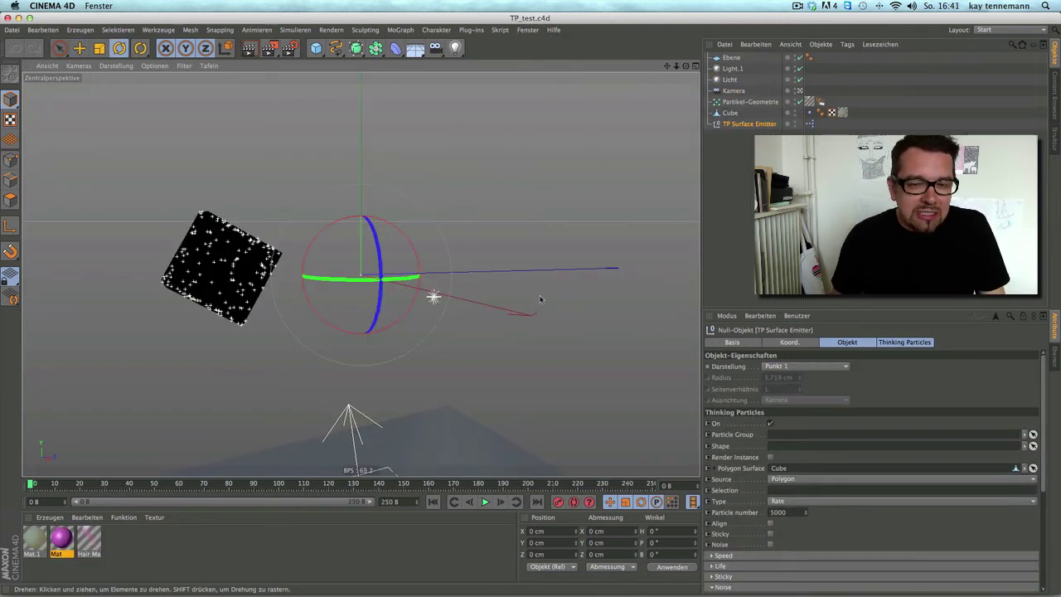
Play the particle animation, then stop it and rewind to the first frame
left_click(485, 502)
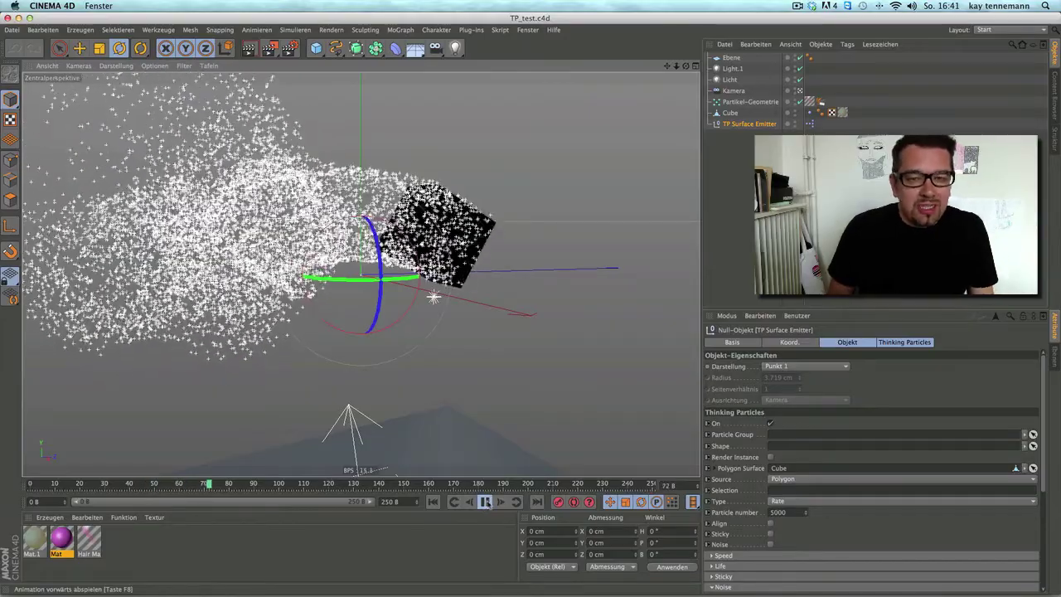
left_click(485, 502)
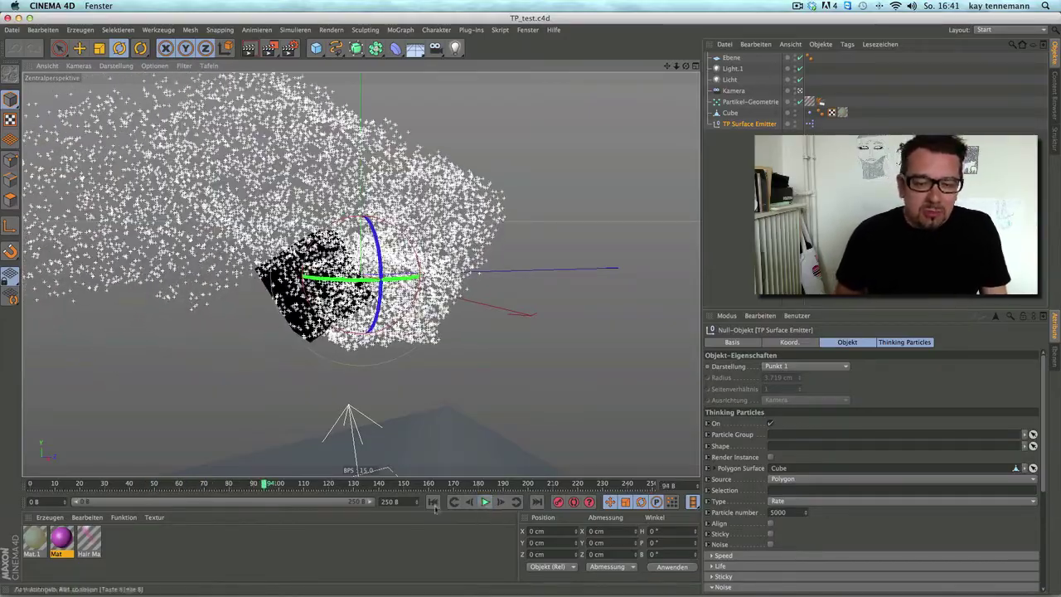
left_click(432, 502)
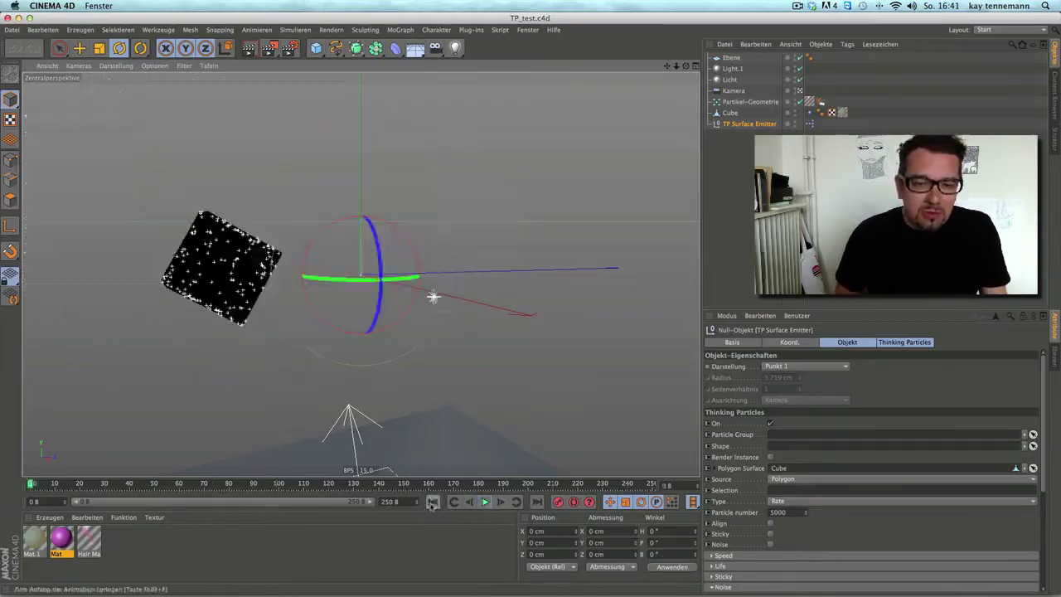
Set the TP Surface Emitter's particle number to 10000 and bring up Activity Monitor beside Cinema 4D
left_click(751, 127)
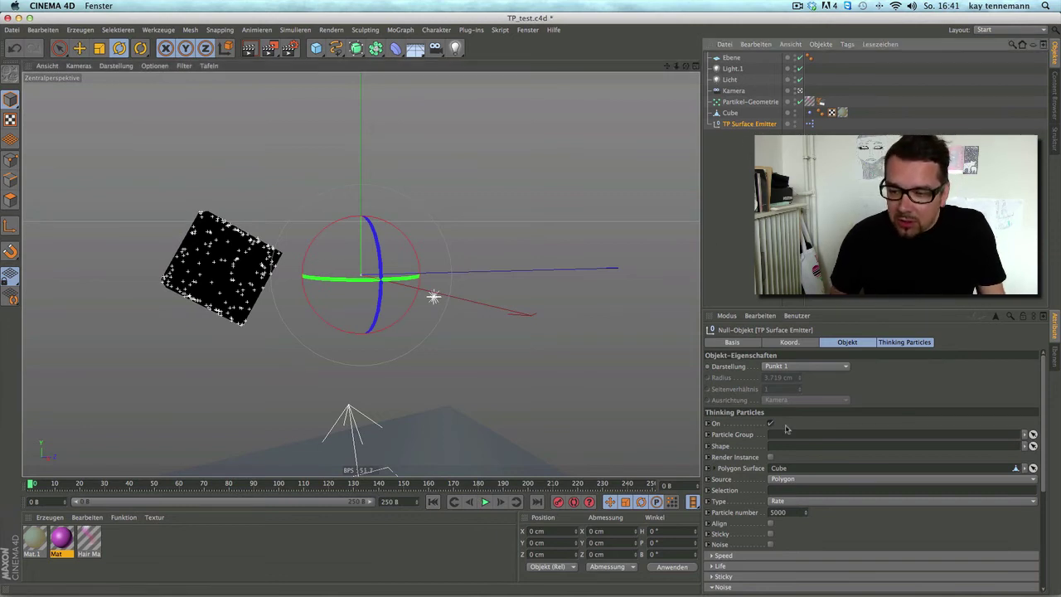
double_click(783, 512)
type("10000")
key("Return")
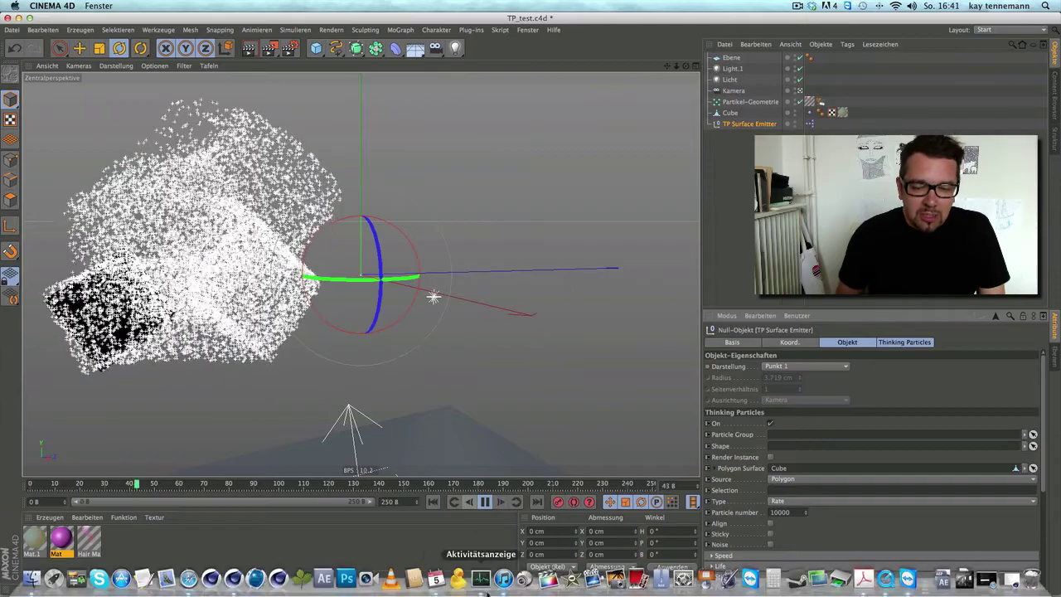
left_click(368, 582)
left_click_drag(472, 45, 601, 39)
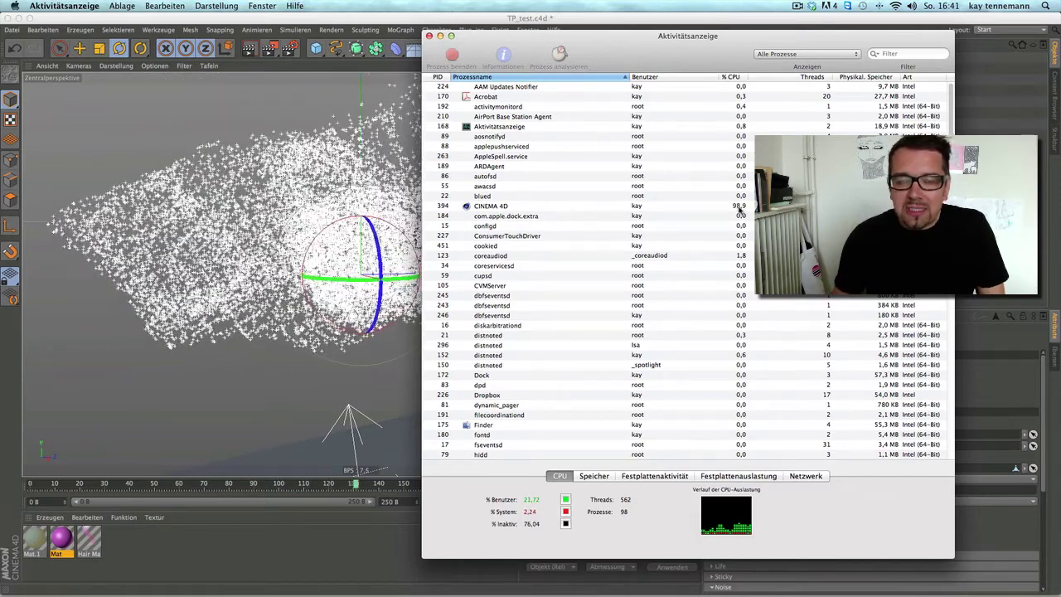
Minimize Activity Monitor, replay the particles, rewind to frame 0, and list the File > Export formats
left_click(440, 36)
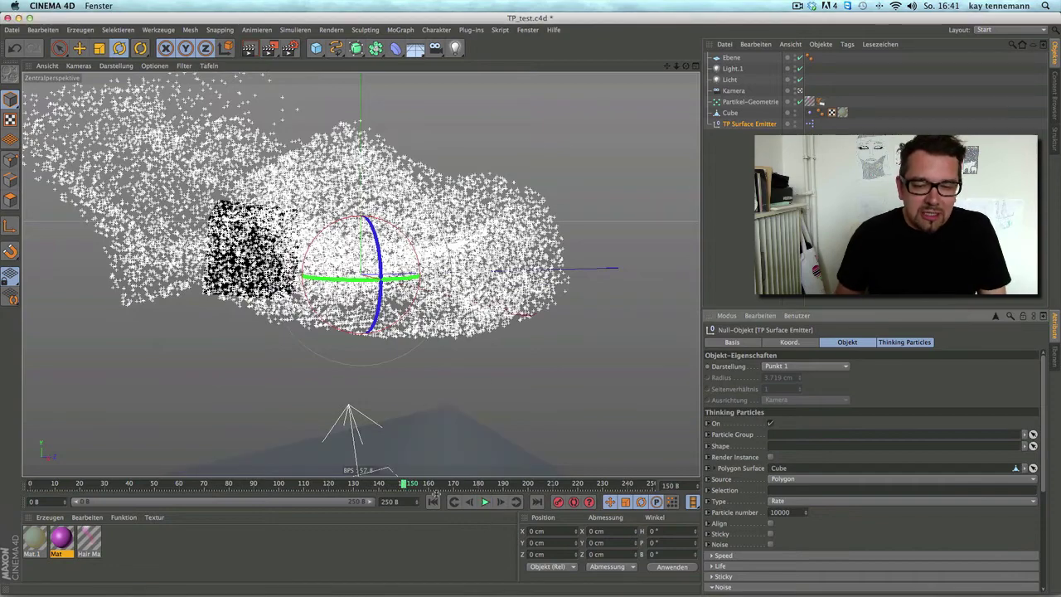
left_click(485, 502)
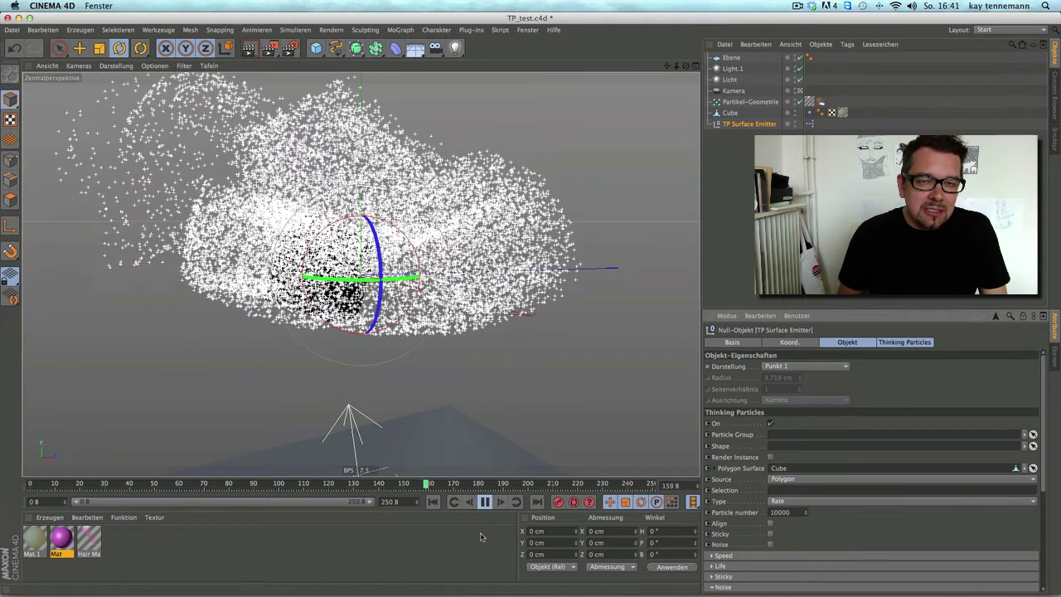
left_click(485, 502)
left_click(433, 502)
left_click(11, 30)
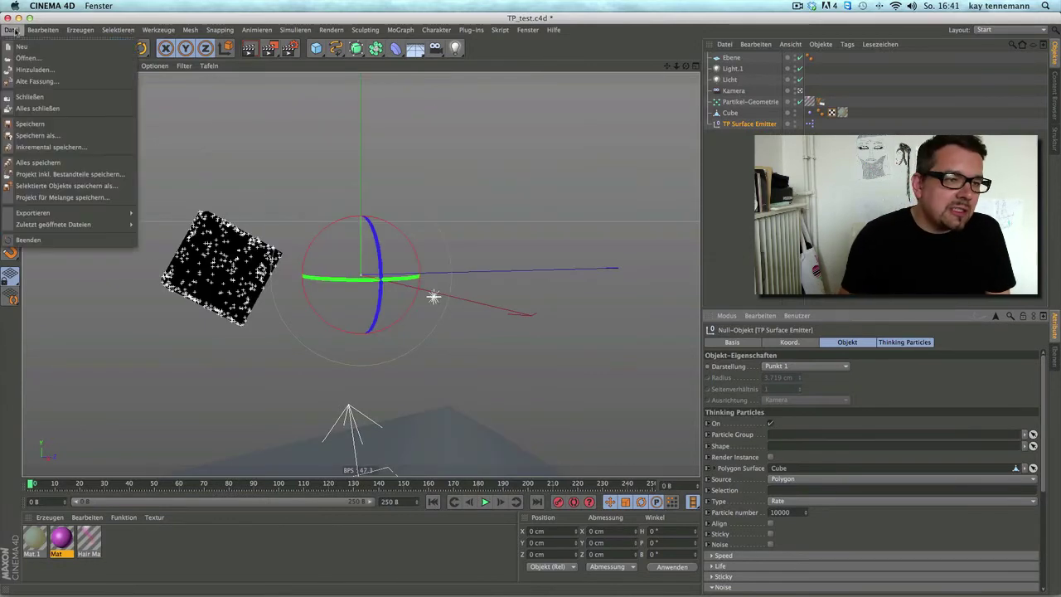
mouse_move(33, 213)
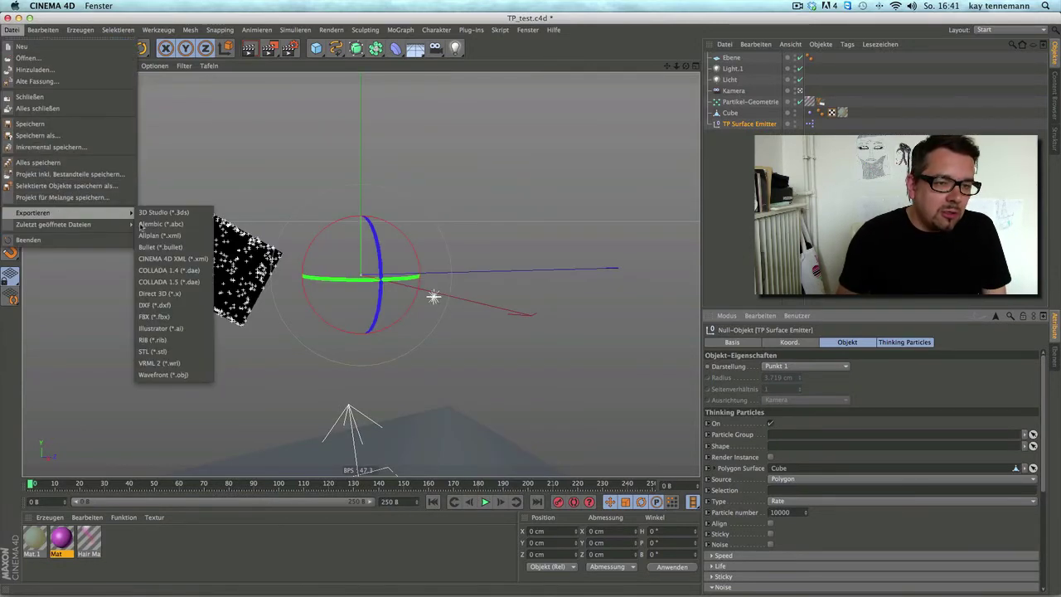
Export the particle scene as Alembic file TP_test3.abc and accept the export settings
left_click(166, 224)
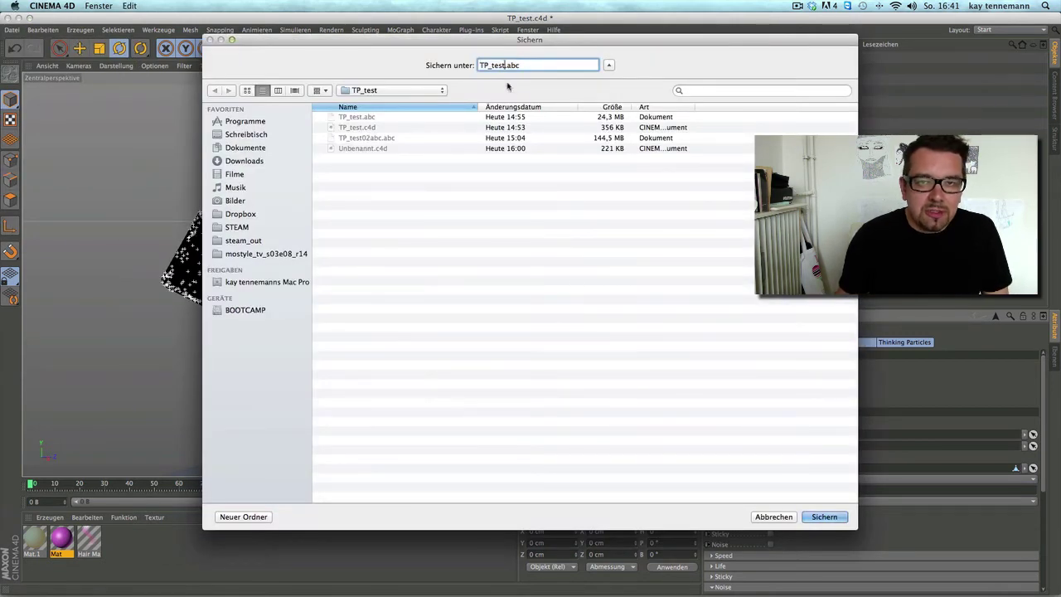
type("3")
left_click(827, 516)
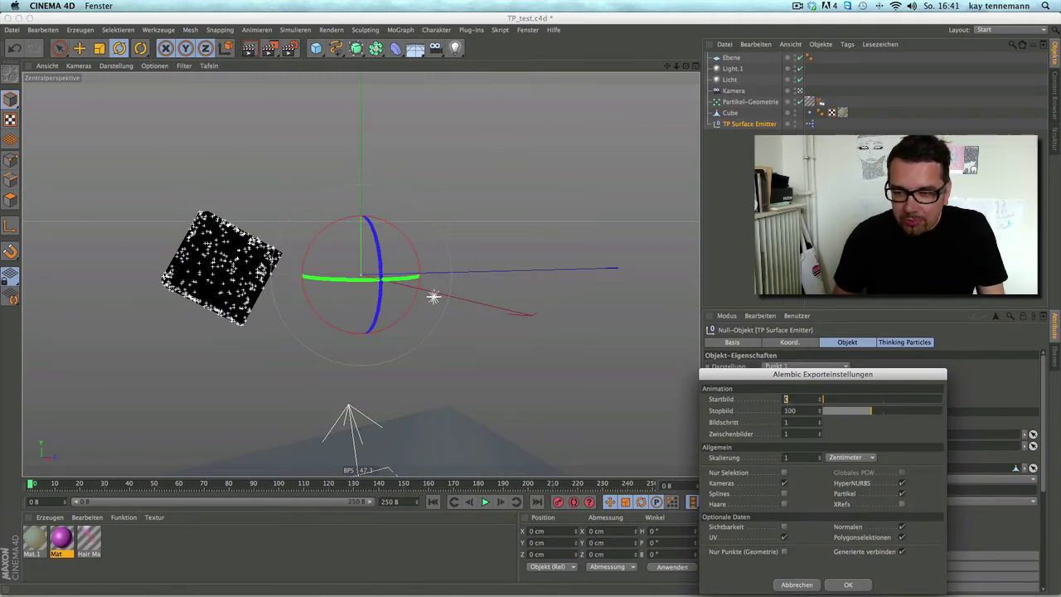
left_click(846, 585)
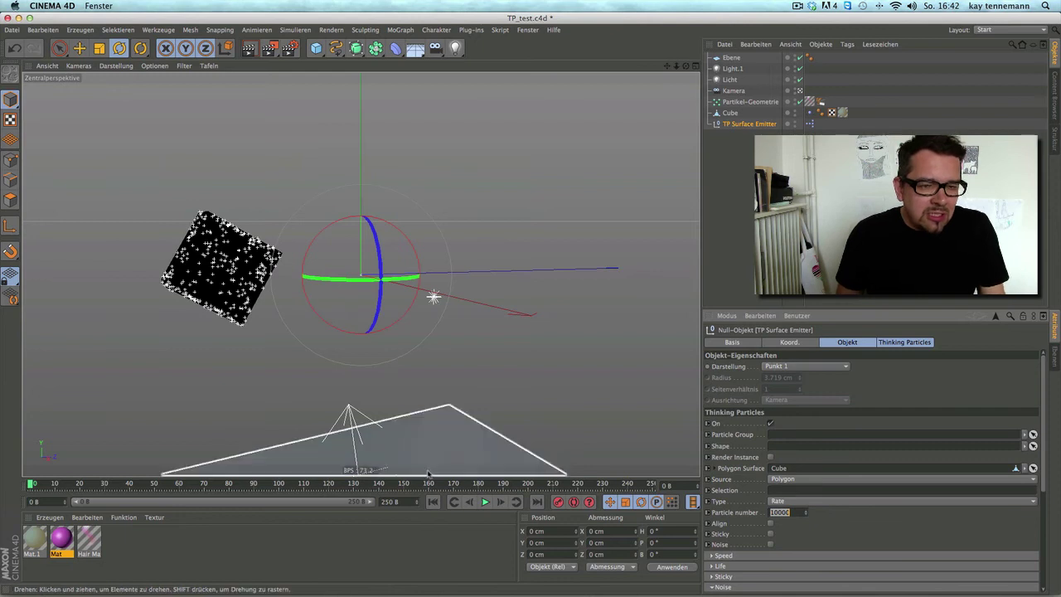
Open TP_test3.abc and confirm the Alembic import settings
left_click(11, 30)
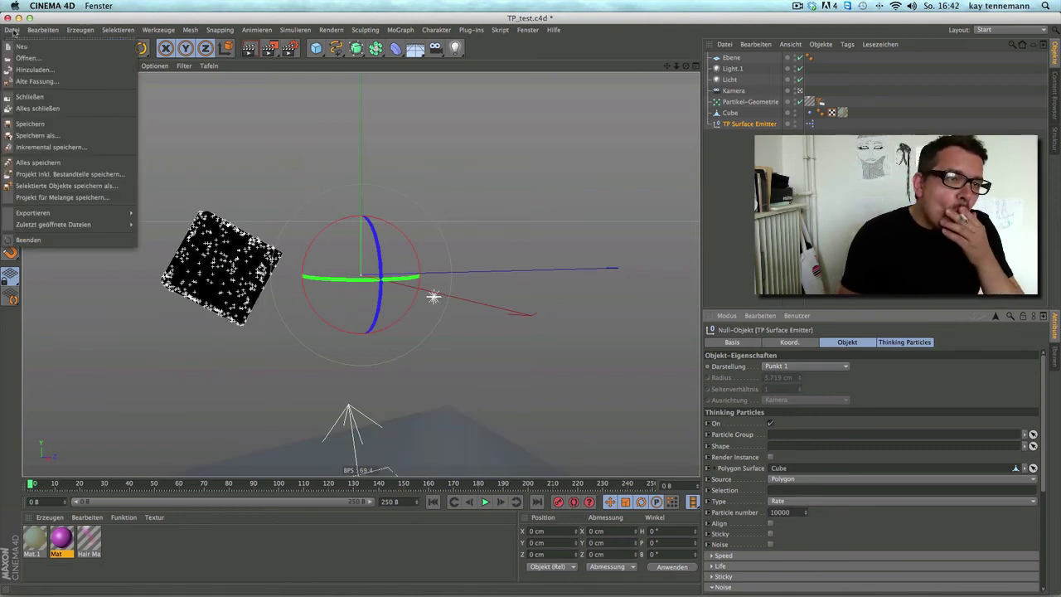
left_click(27, 58)
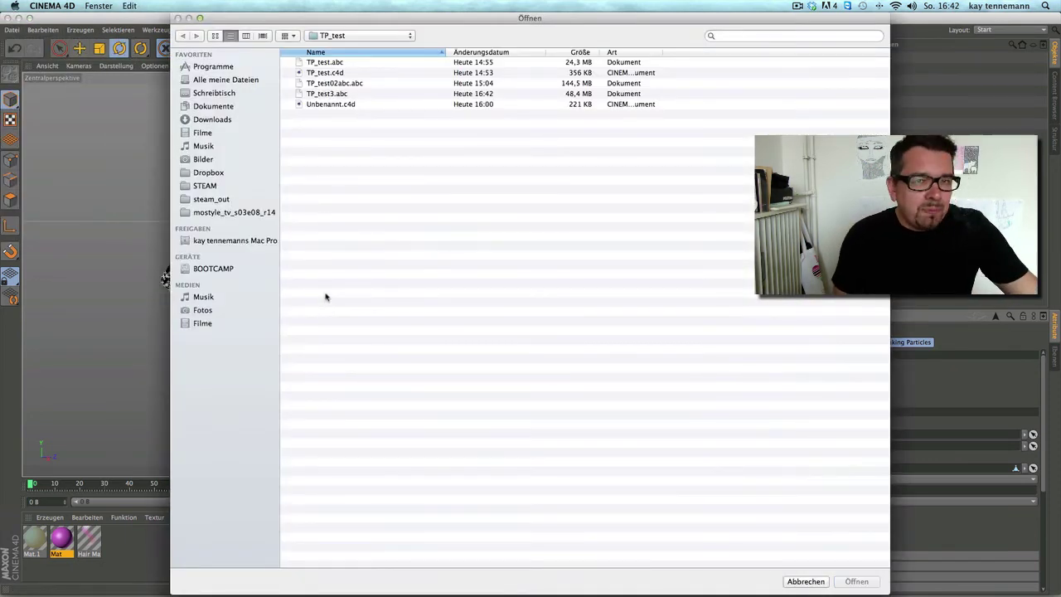
left_click(349, 95)
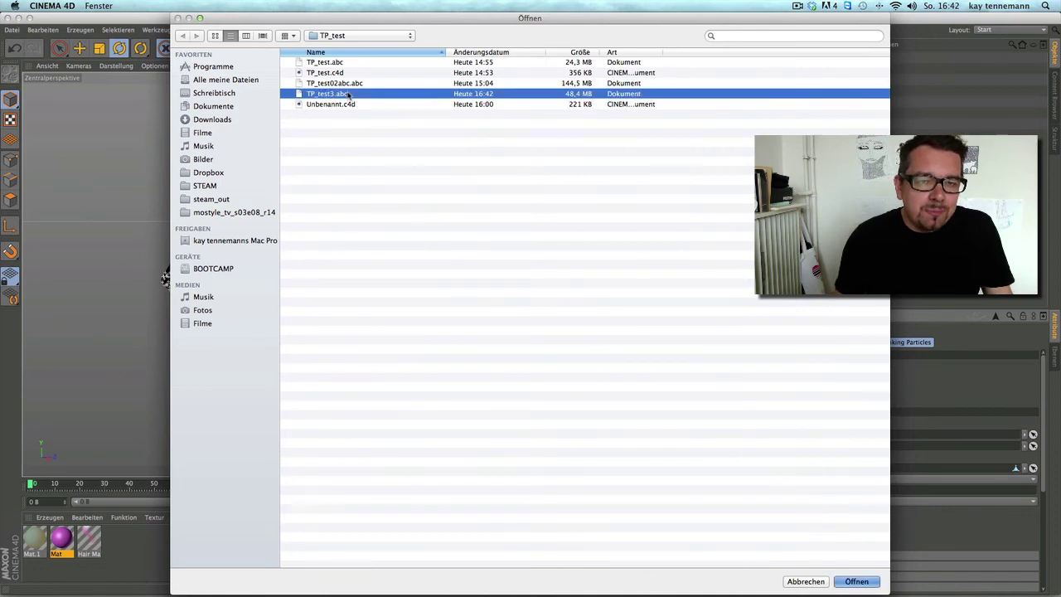
double_click(348, 96)
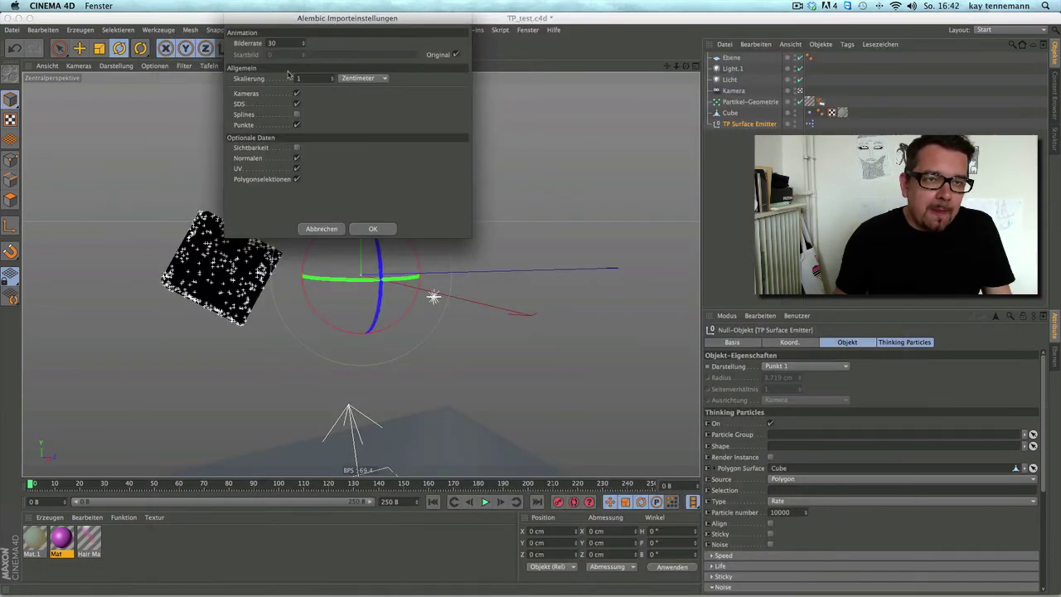
left_click(374, 228)
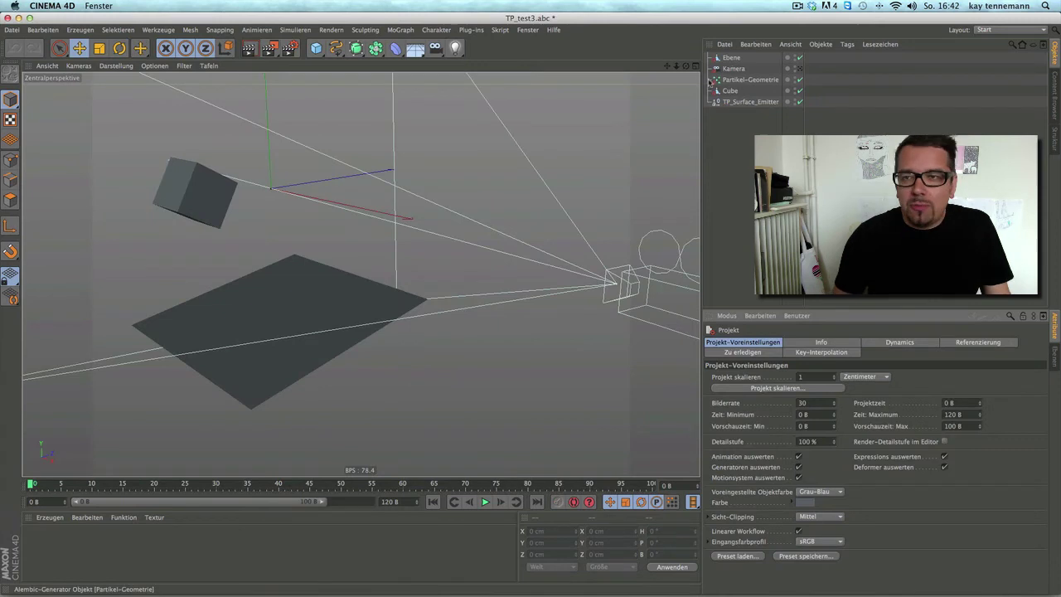
Convert the imported Kamera into a regular camera and look through it
left_click_drag(686, 66, 655, 96)
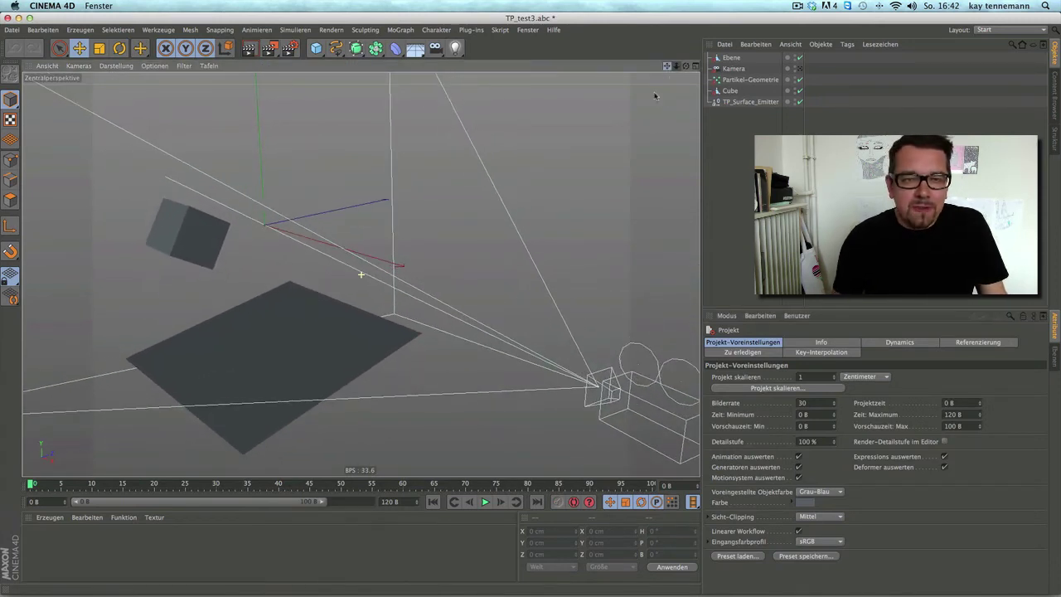
left_click(731, 70)
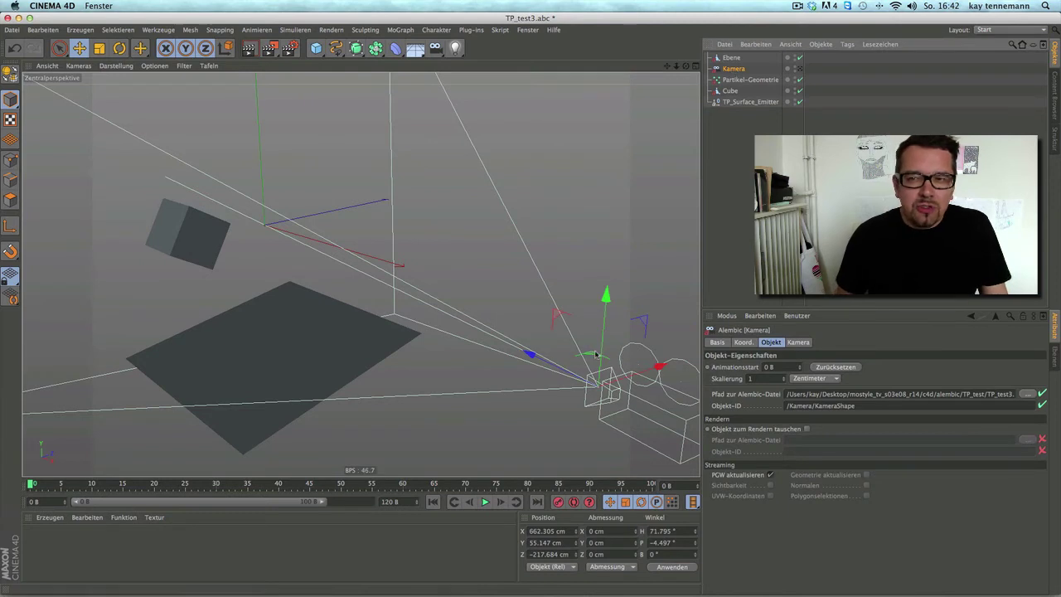
left_click(12, 81)
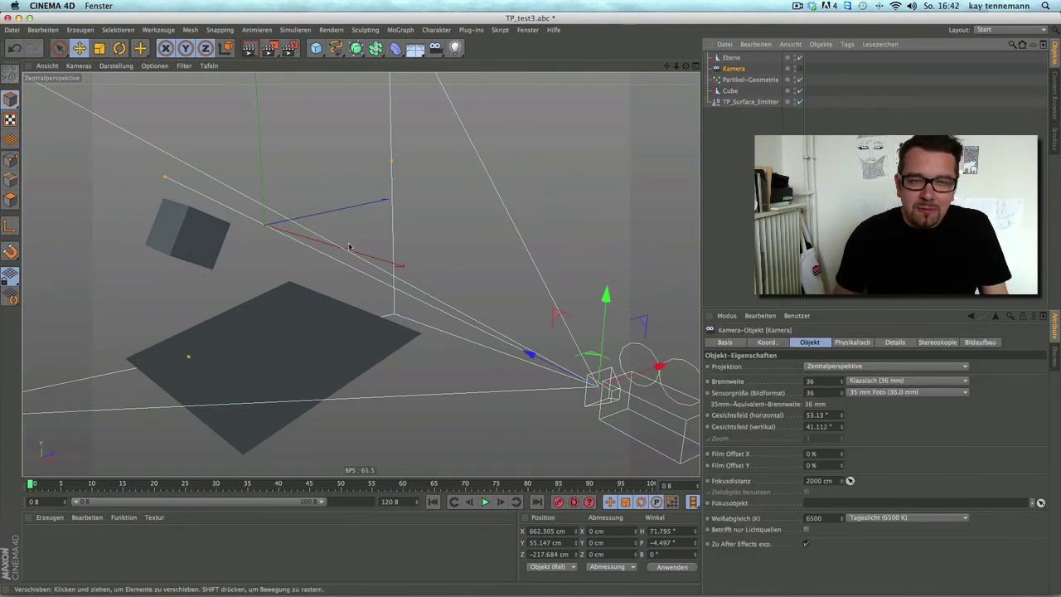
left_click(79, 66)
mouse_move(105, 94)
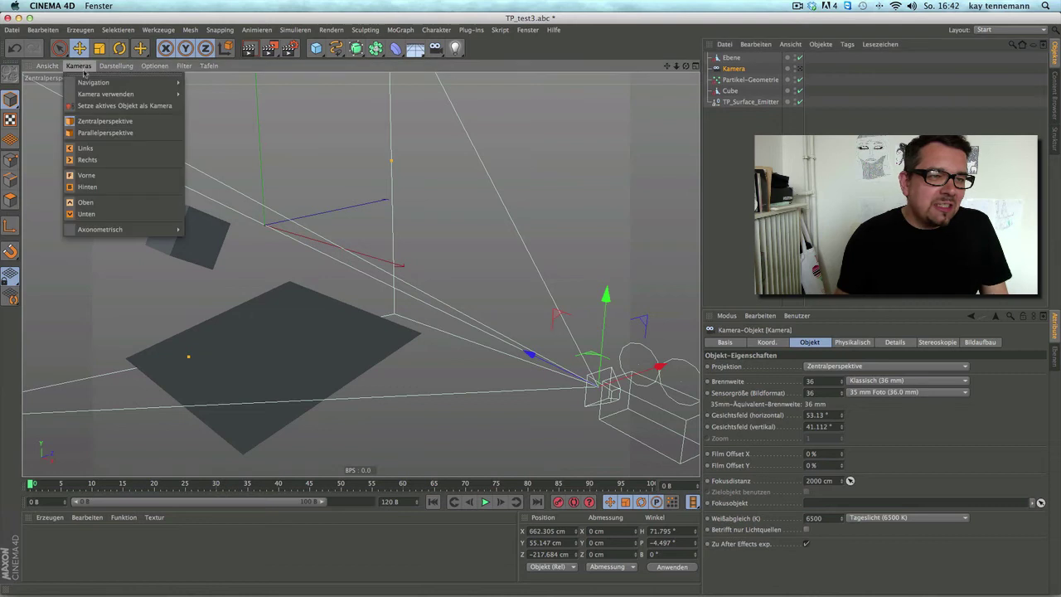
left_click(206, 113)
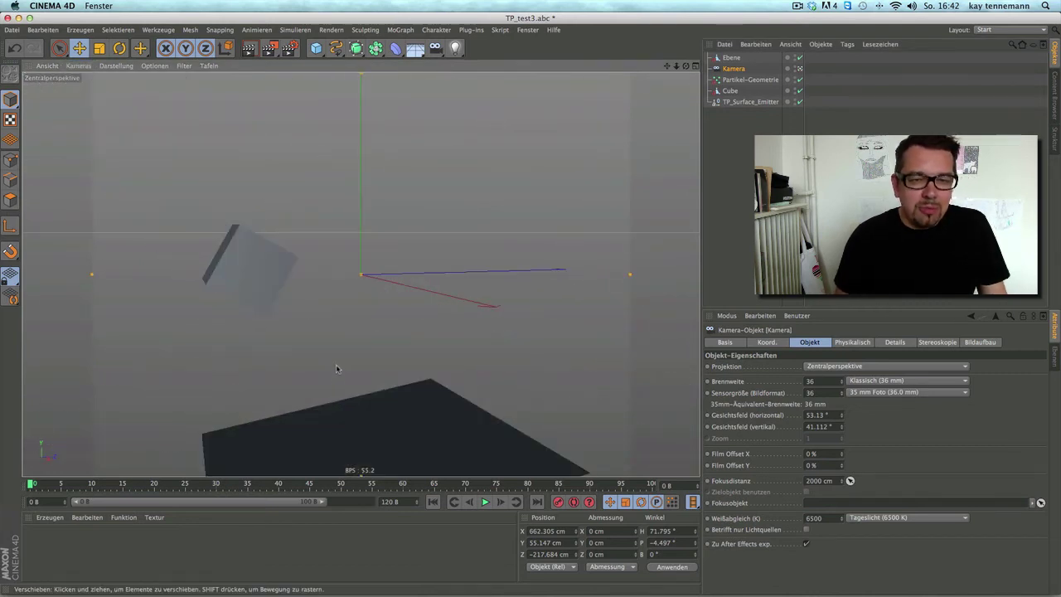
Play the imported animation, then select Partikel-Geometrie and show its particle group settings
left_click(486, 502)
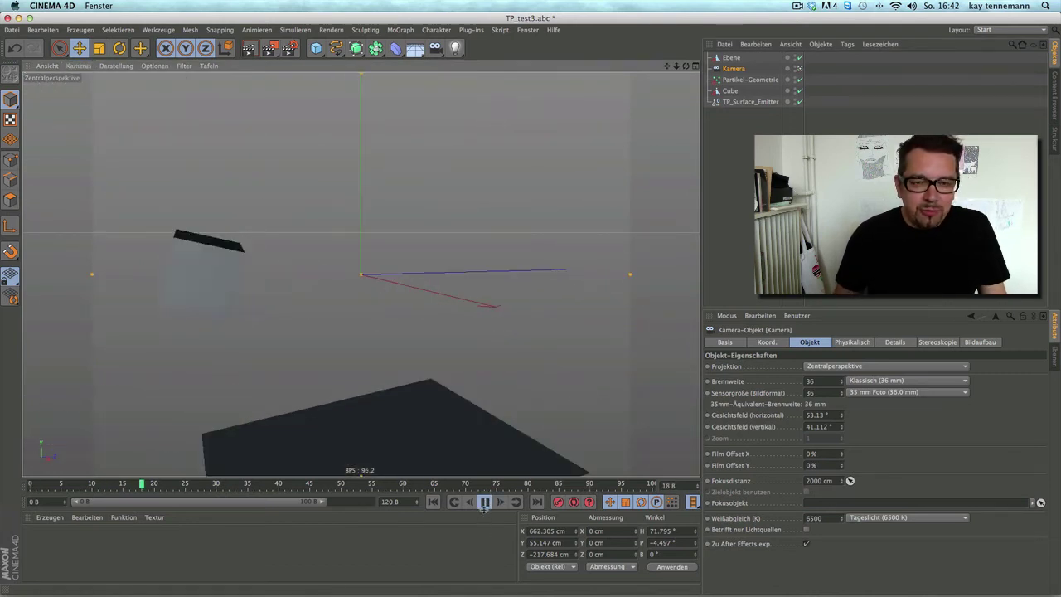
left_click(433, 501)
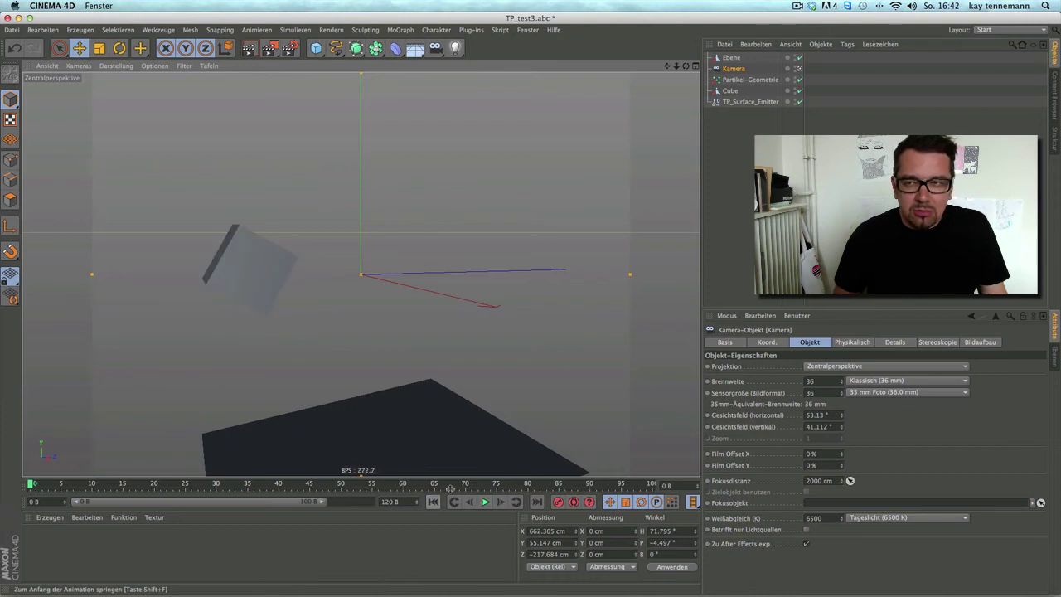
left_click(743, 80)
left_click(485, 501)
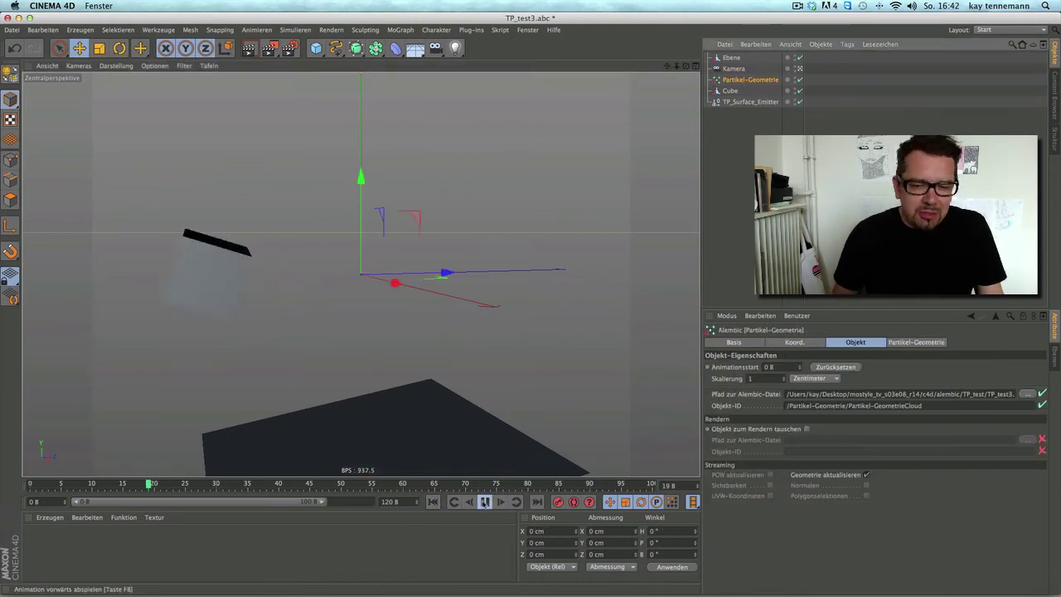
left_click(433, 501)
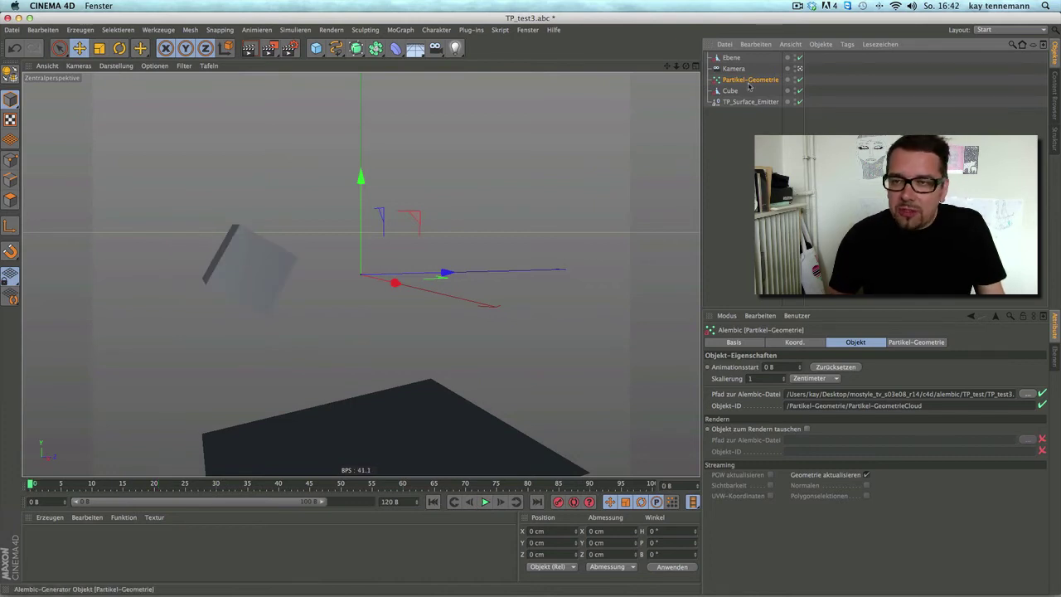
left_click(917, 343)
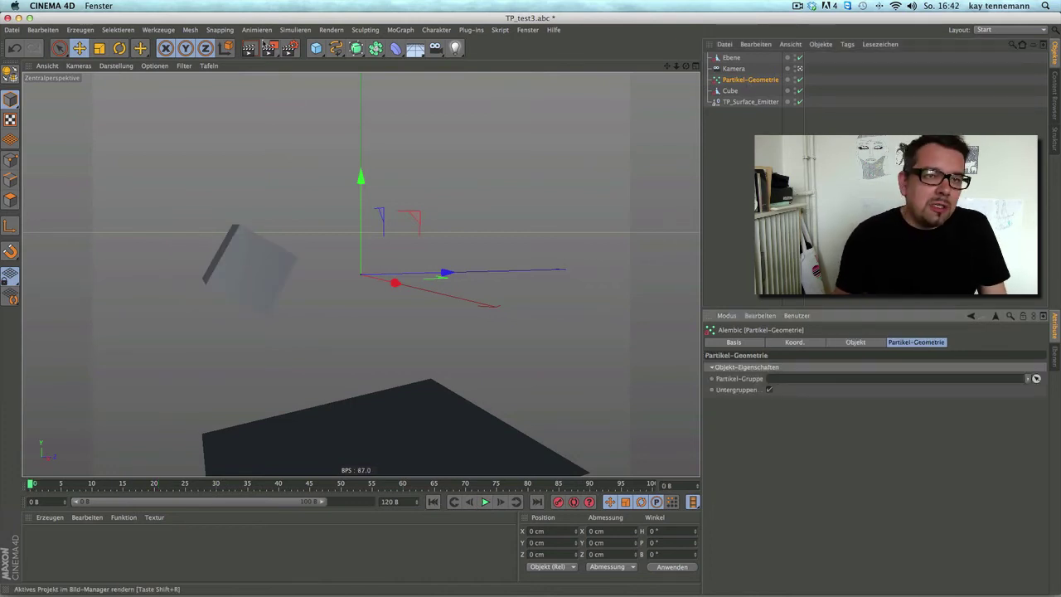
left_click(296, 31)
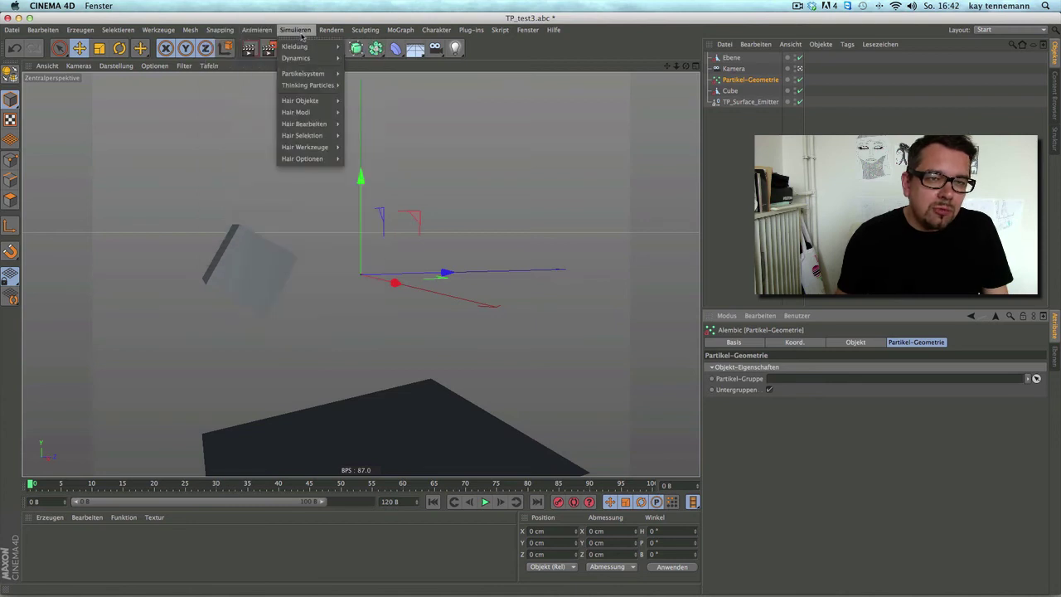
Assign the Alle group to Partikel-Gruppe, then delete the Cube, emitter and plane objects
mouse_move(307, 85)
left_click(388, 103)
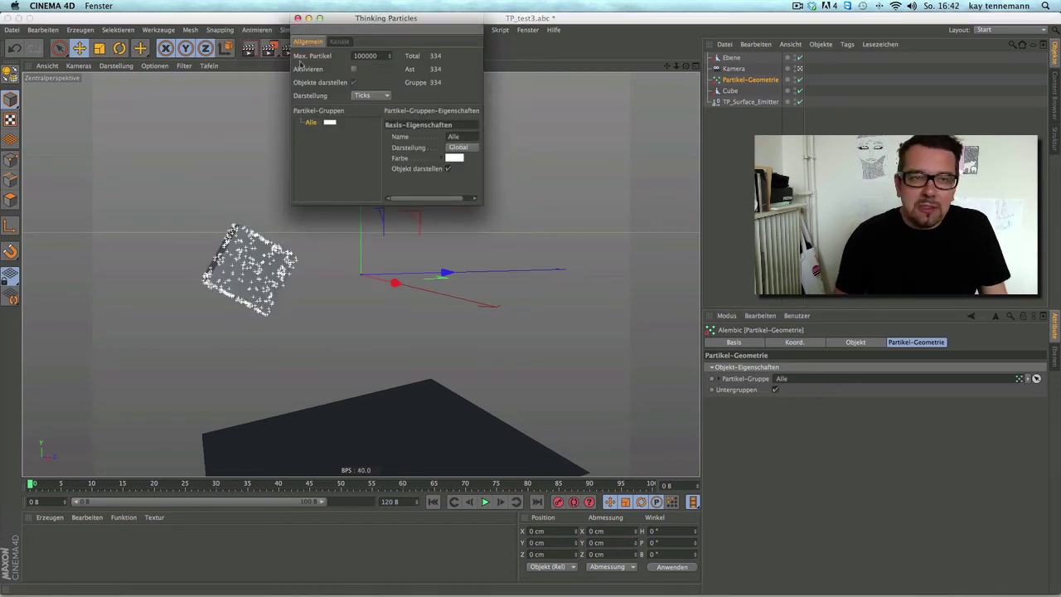
left_click(297, 17)
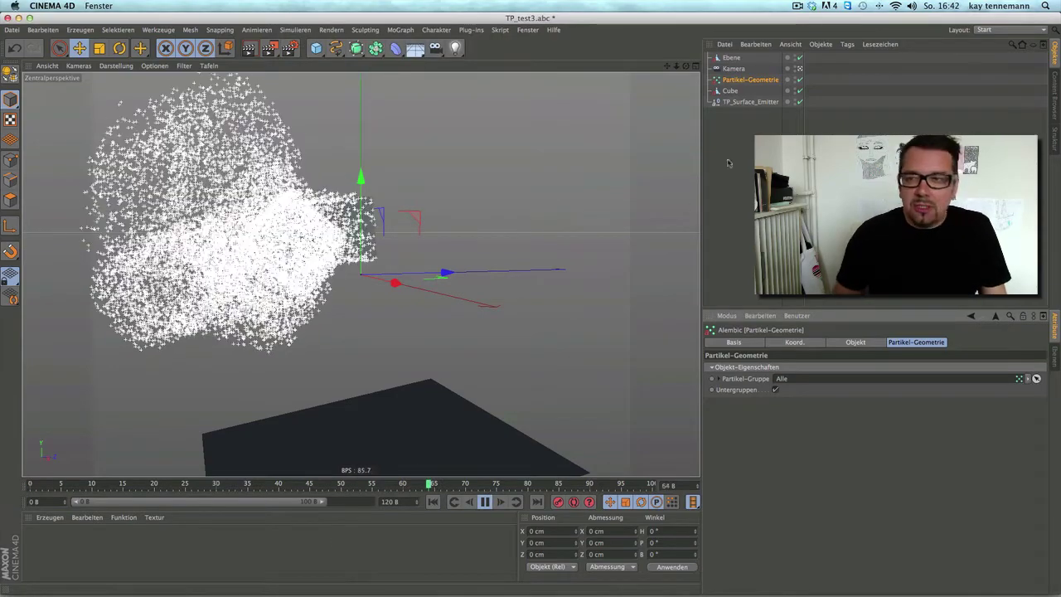
left_click(731, 92)
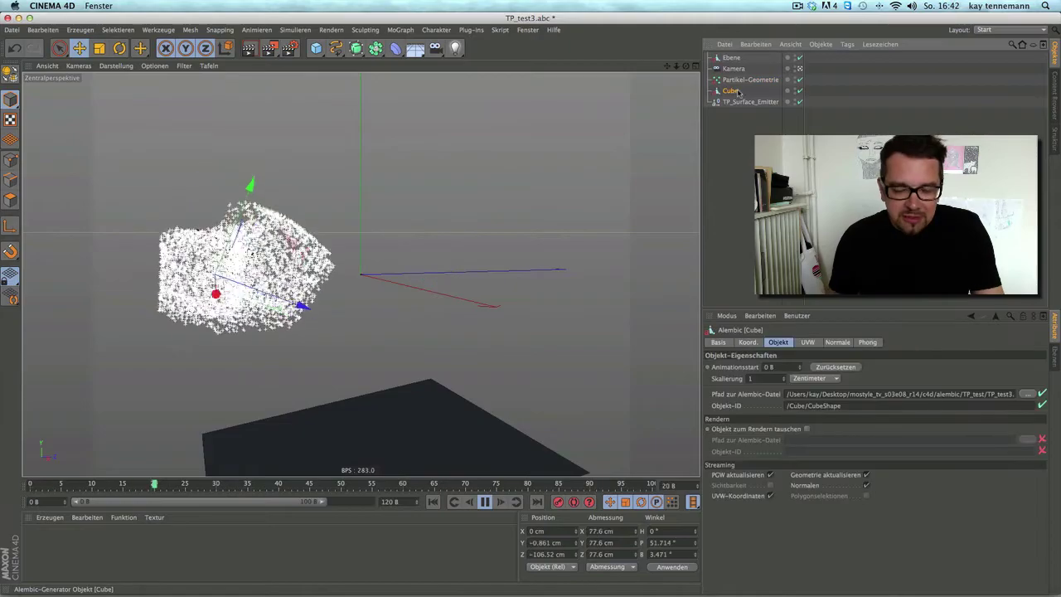
key("Delete")
left_click(740, 92)
key("Delete")
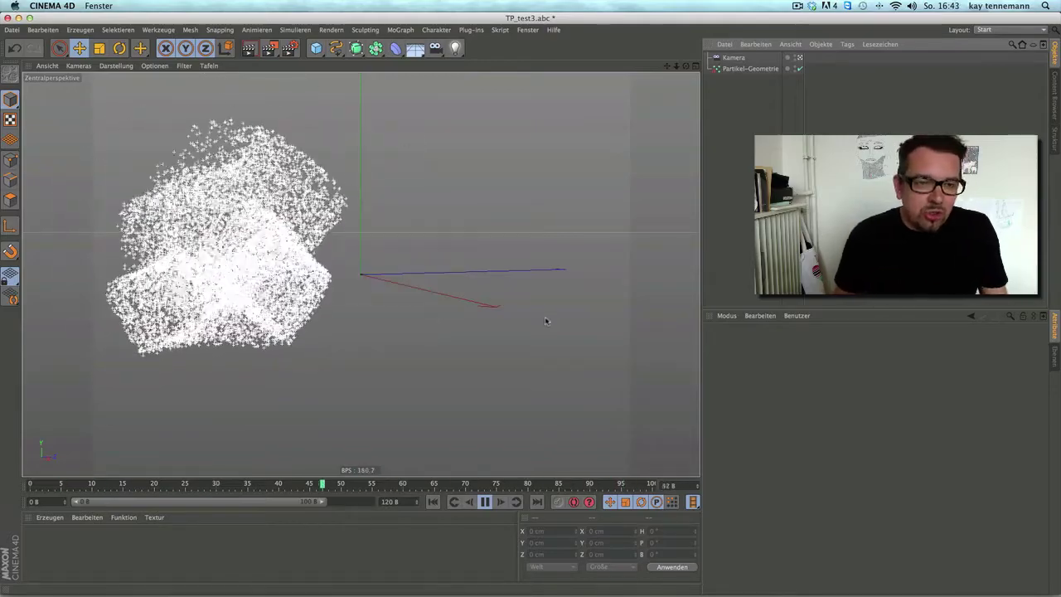
Check CPU load in Activity Monitor, scrub the particle animation, then start a new untitled scene
left_click(470, 578)
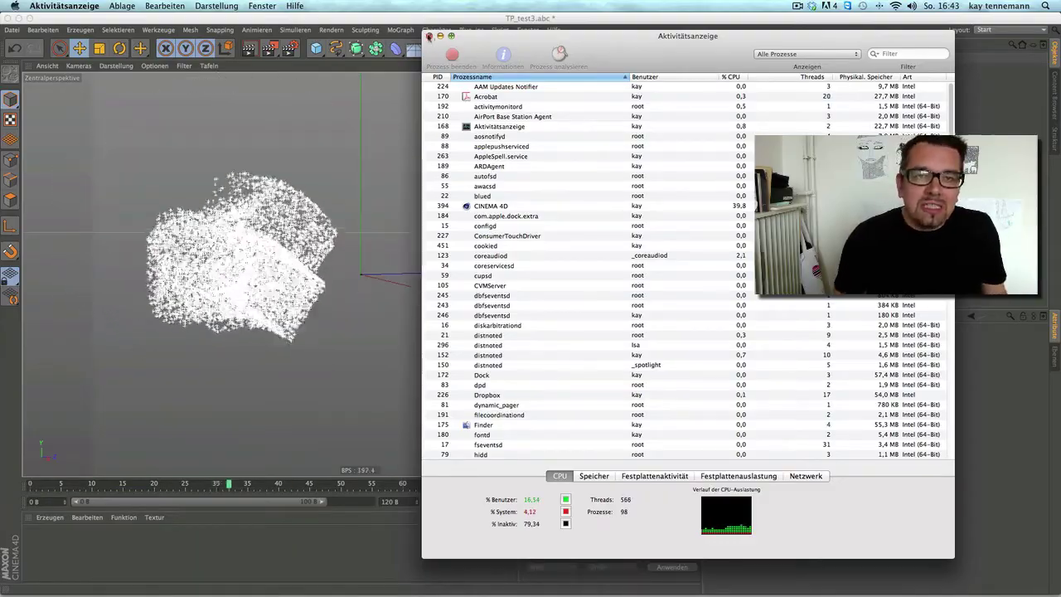
left_click(428, 37)
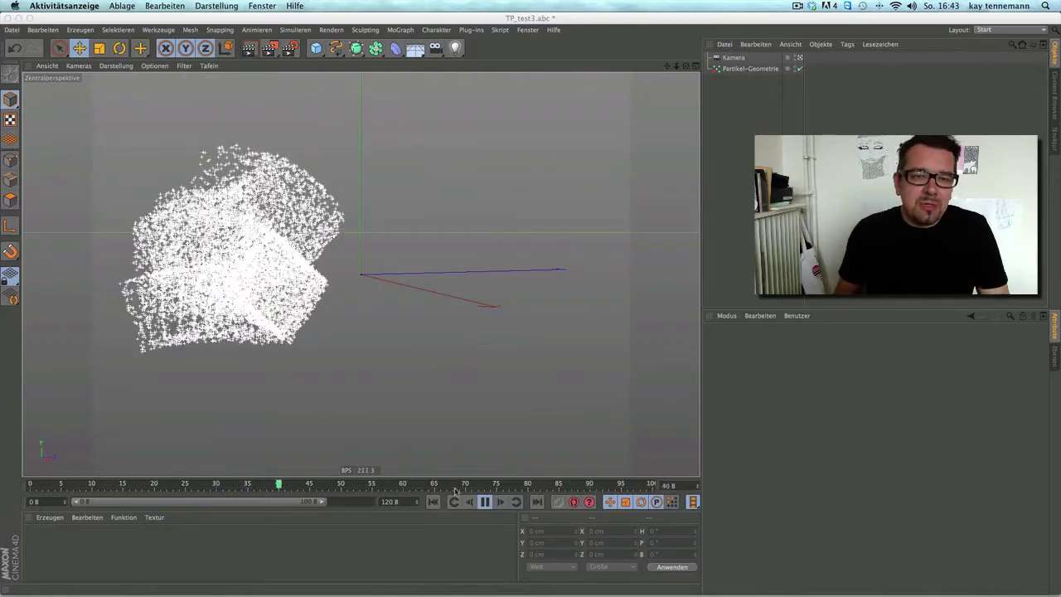
left_click(486, 501)
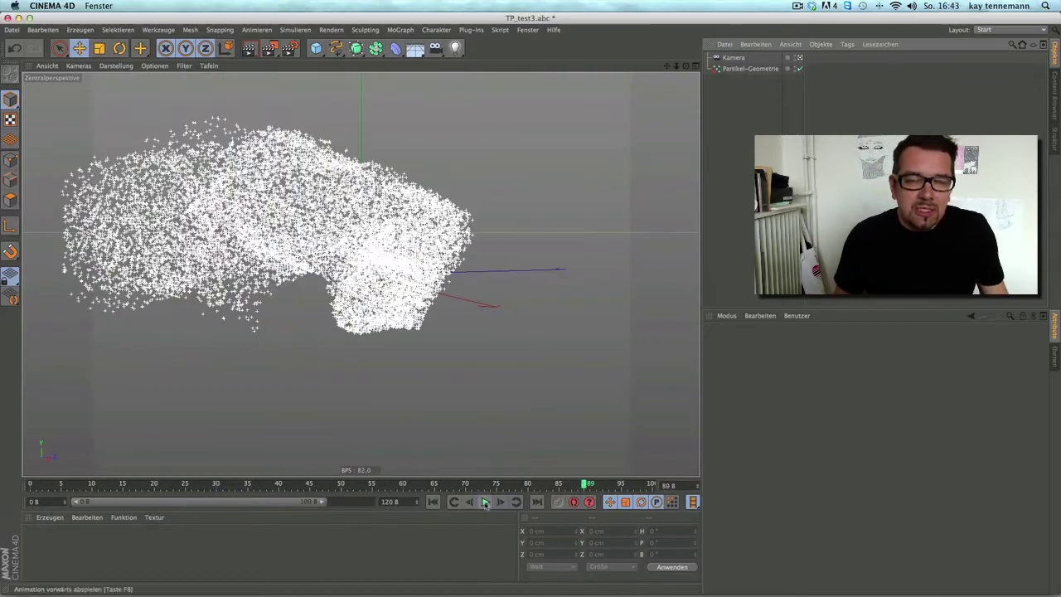
left_click_drag(486, 489, 46, 485)
mouse_move(203, 492)
left_mouse_down()
mouse_move(348, 485)
mouse_move(30, 485)
mouse_move(591, 483)
mouse_move(50, 477)
mouse_move(344, 483)
mouse_move(529, 459)
mouse_move(30, 485)
left_mouse_up()
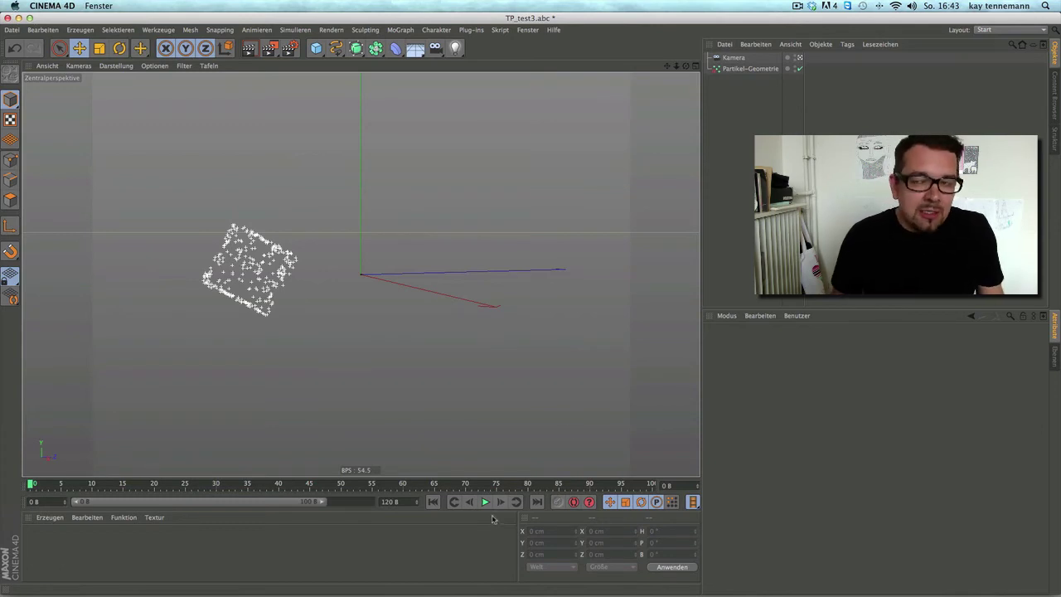
left_click(797, 6)
left_click(808, 30)
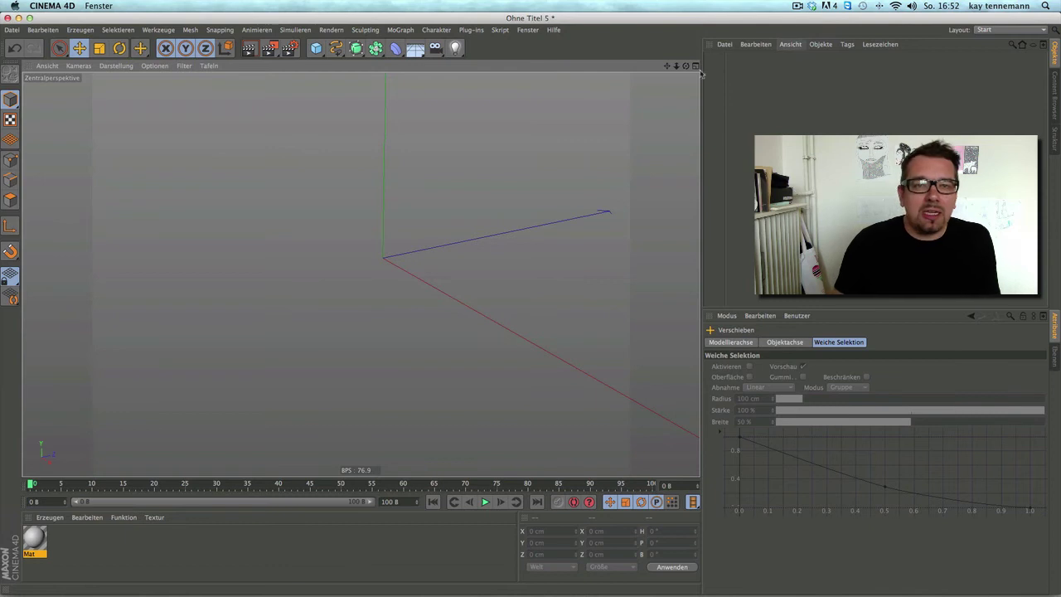
Add a Kugel sphere and a target light, moving the light from the four-view layout
left_click(316, 48)
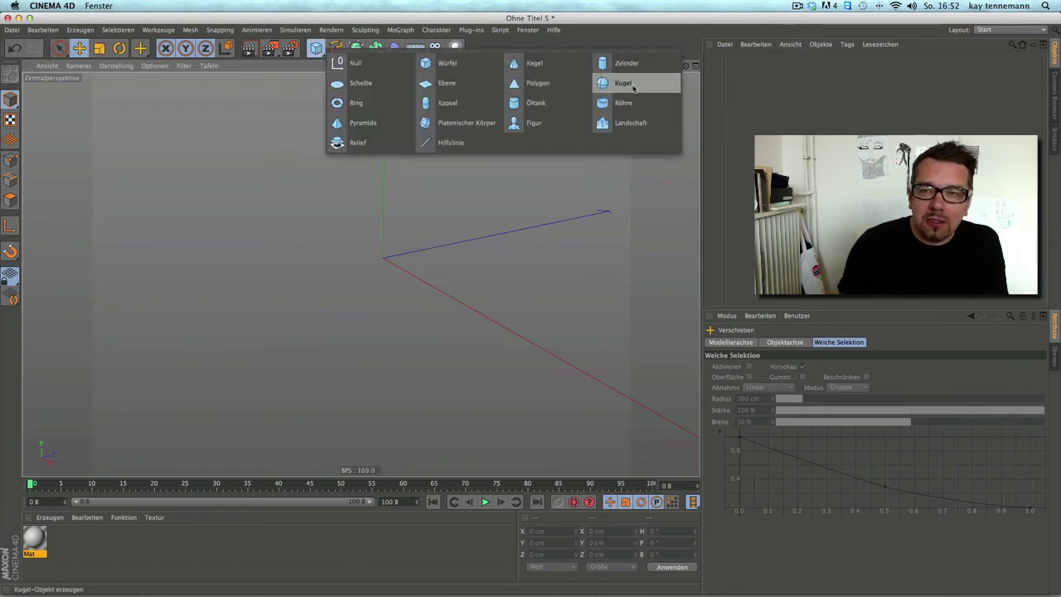
left_click(637, 98)
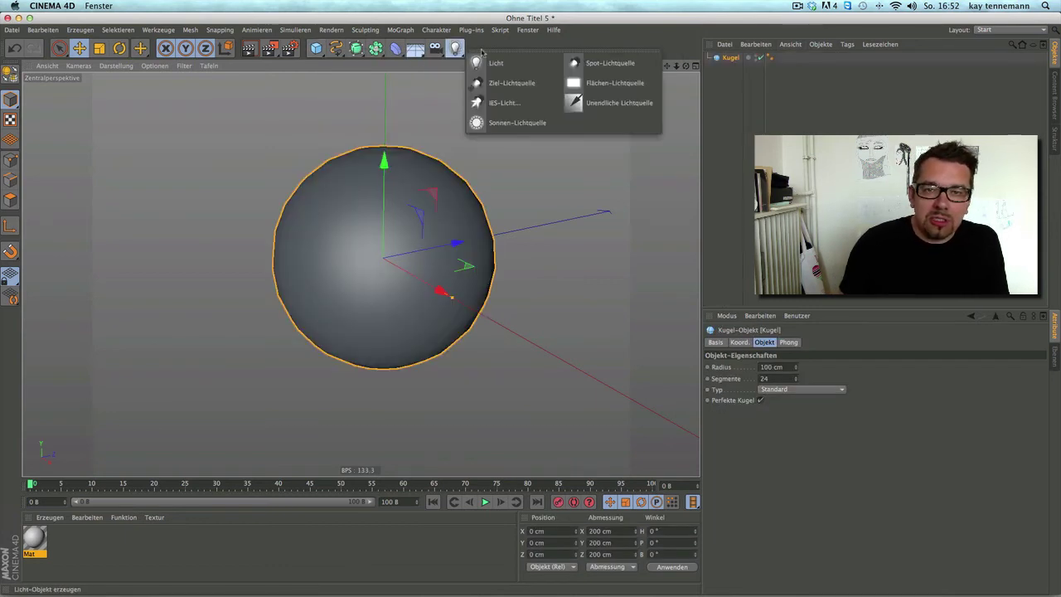
left_click_drag(456, 48, 504, 102)
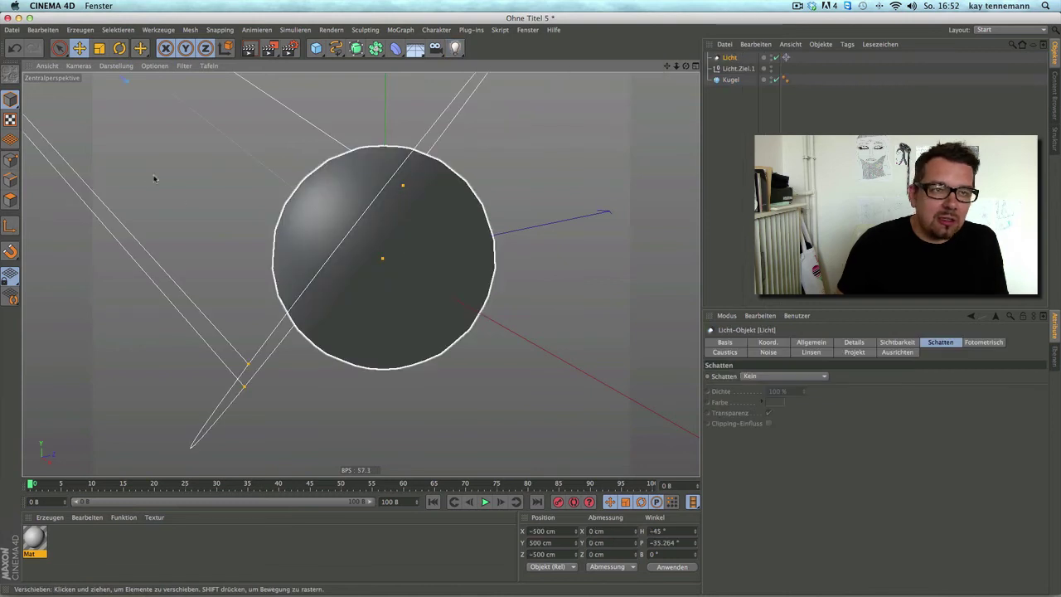
key("F5")
mouse_move(401, 197)
left_mouse_down()
mouse_move(661, 4)
mouse_move(640, 100)
mouse_move(653, 159)
left_mouse_up()
Add a second bluish light, Licht.1, and open the Mat material for editing
left_click(455, 47)
left_click(494, 62)
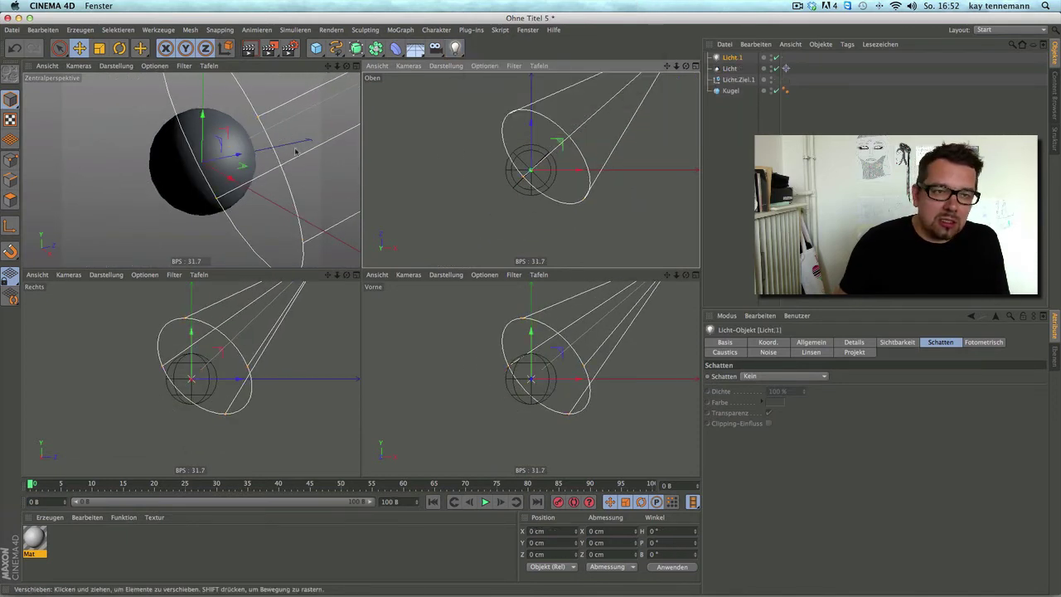
left_click(729, 57)
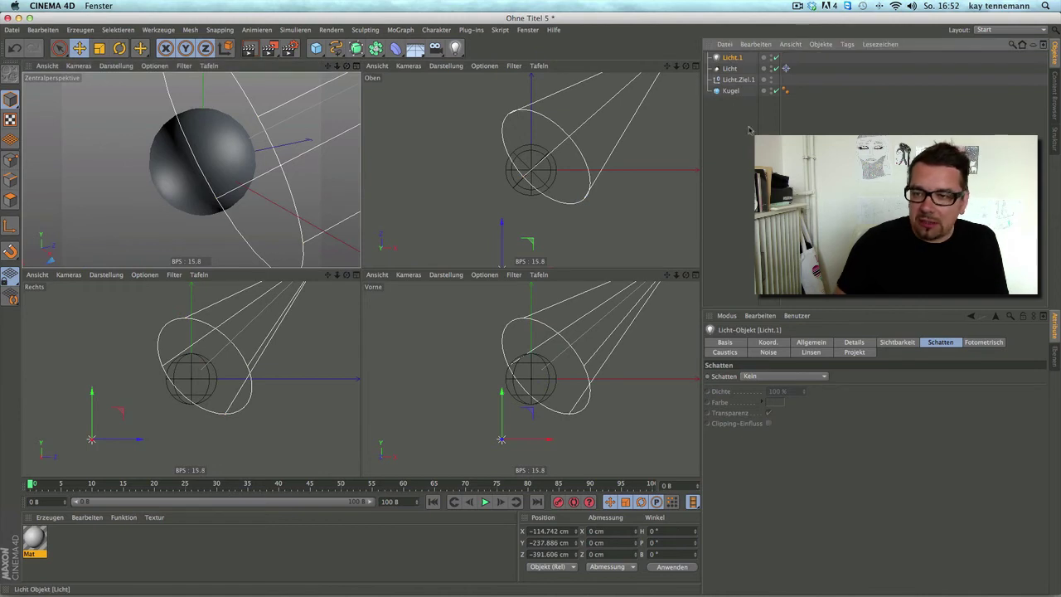
left_click(803, 343)
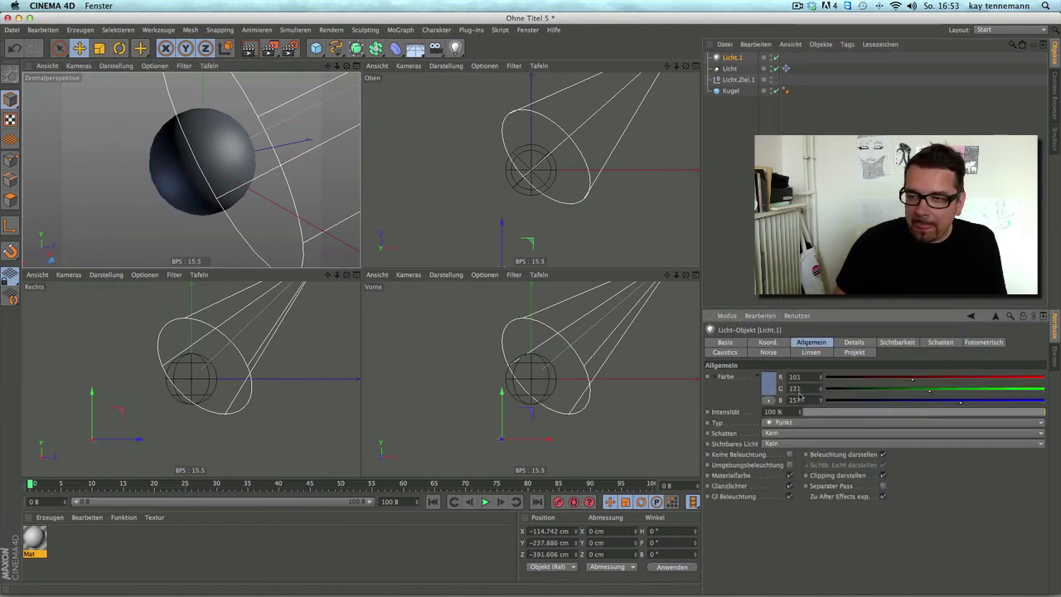
left_click(355, 66)
double_click(34, 537)
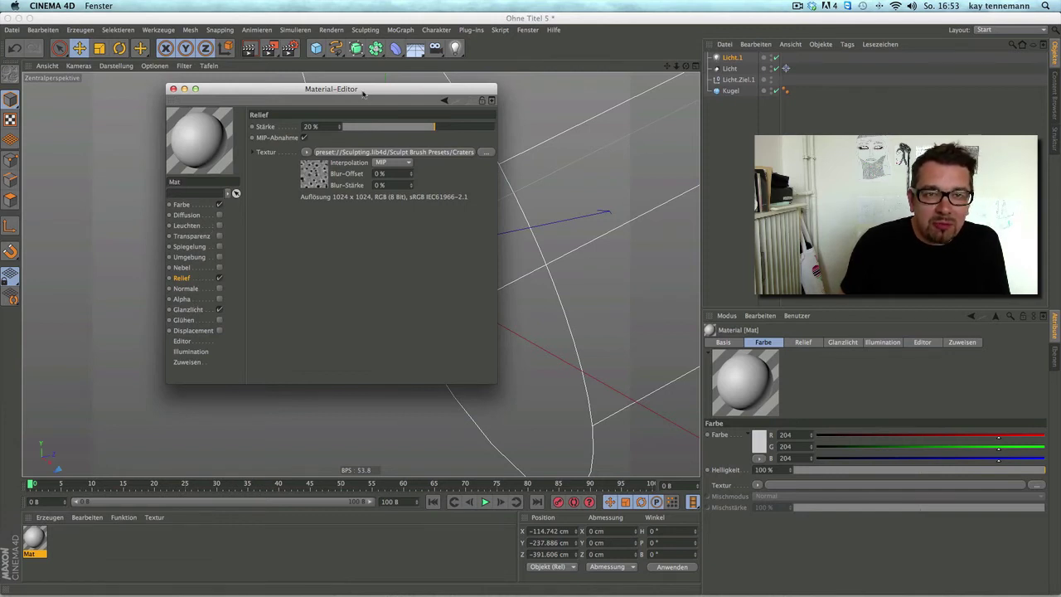
Check Mat's crater relief texture options, then close the Material-Editor
left_click_drag(363, 93, 330, 141)
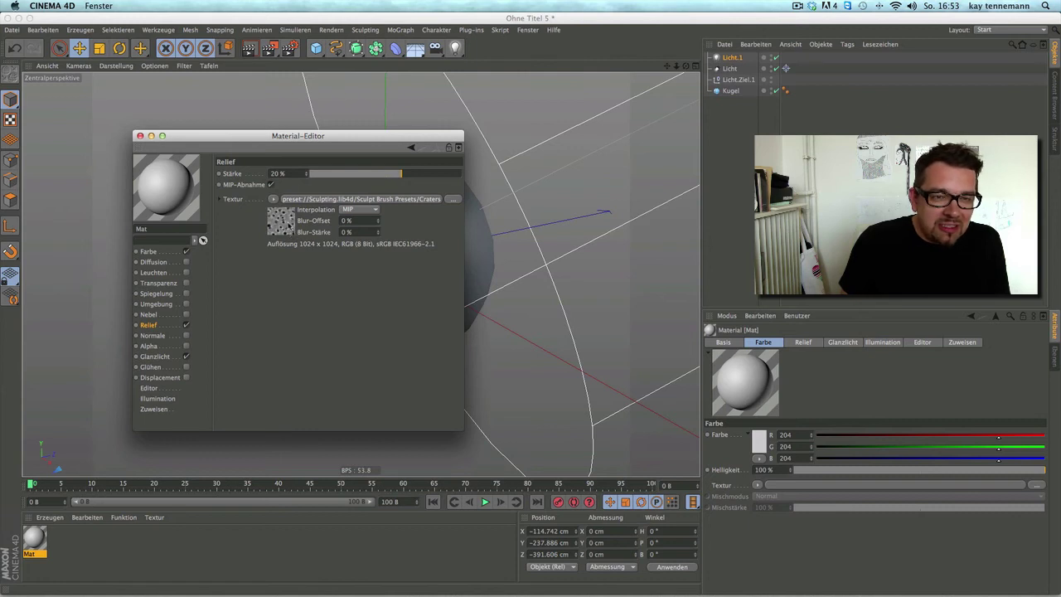
left_click(299, 200)
left_click(282, 267)
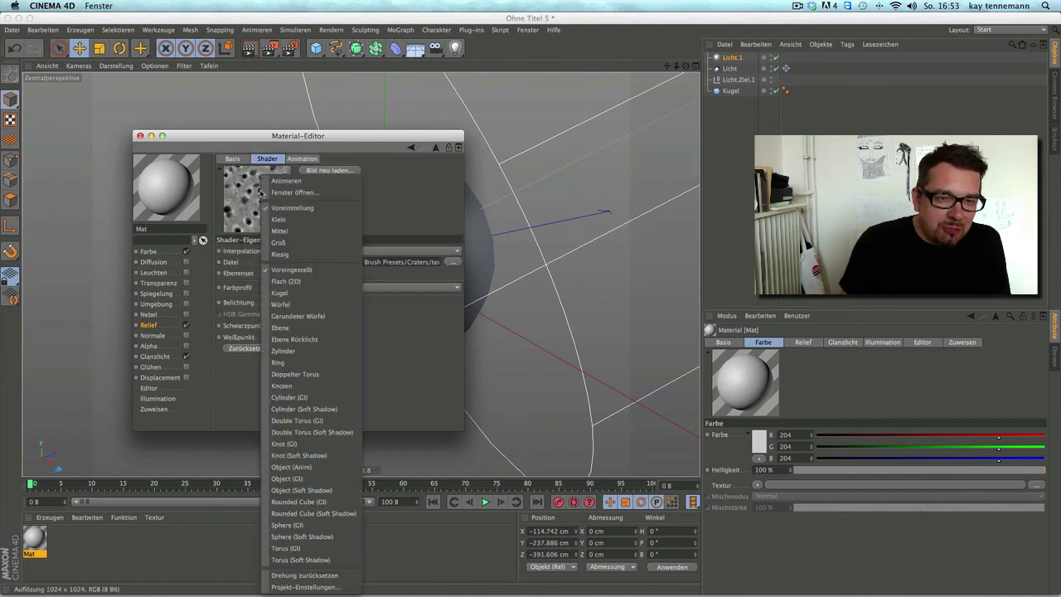
left_click(287, 253)
left_click(141, 135)
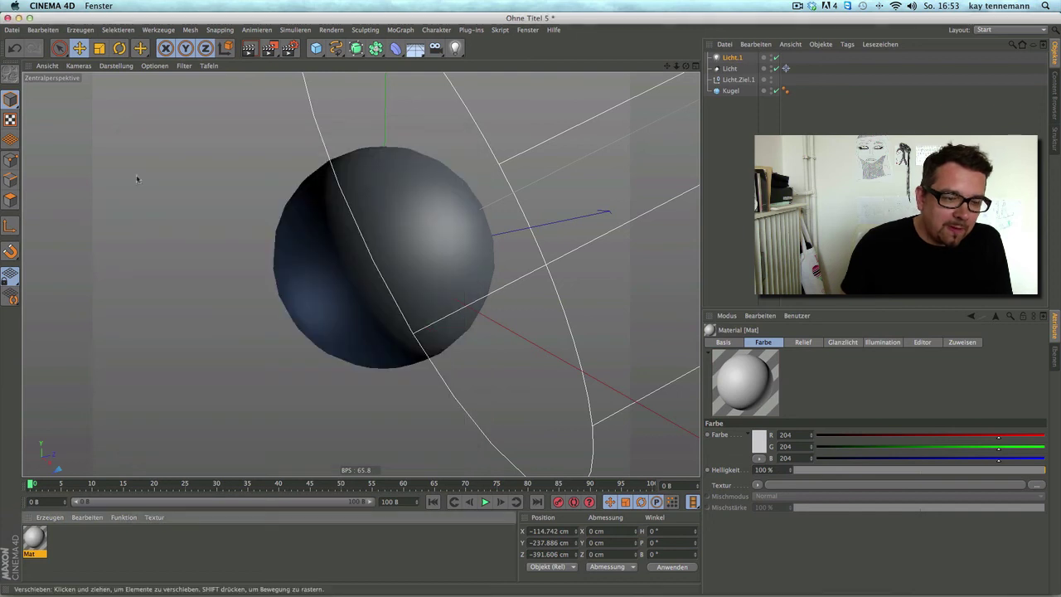
Apply Mat to the Kugel sphere, render the view, and reopen Mat beside the sphere
left_click_drag(138, 445, 416, 273)
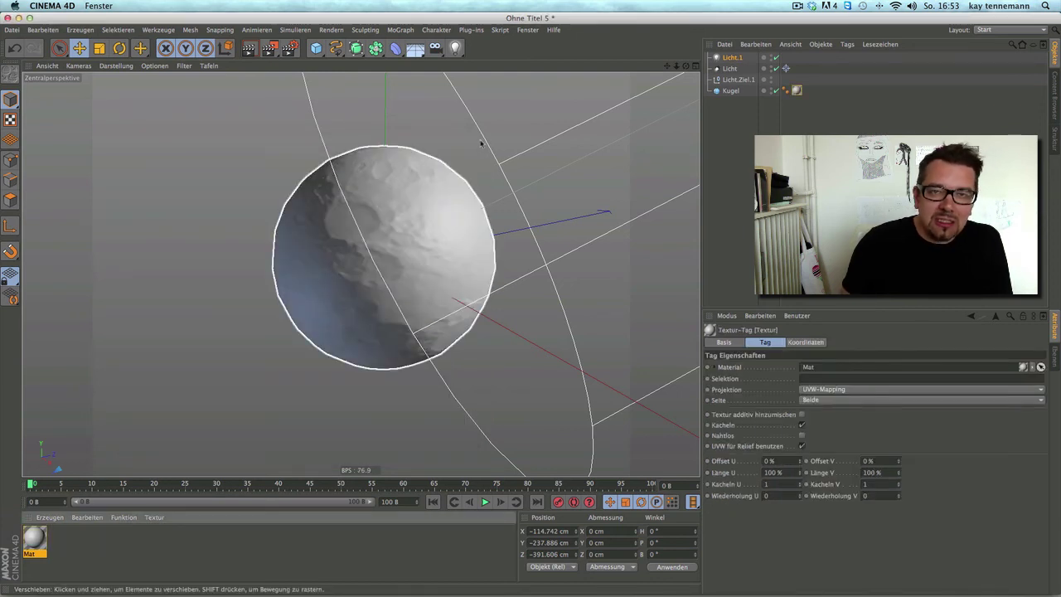
left_click(249, 48)
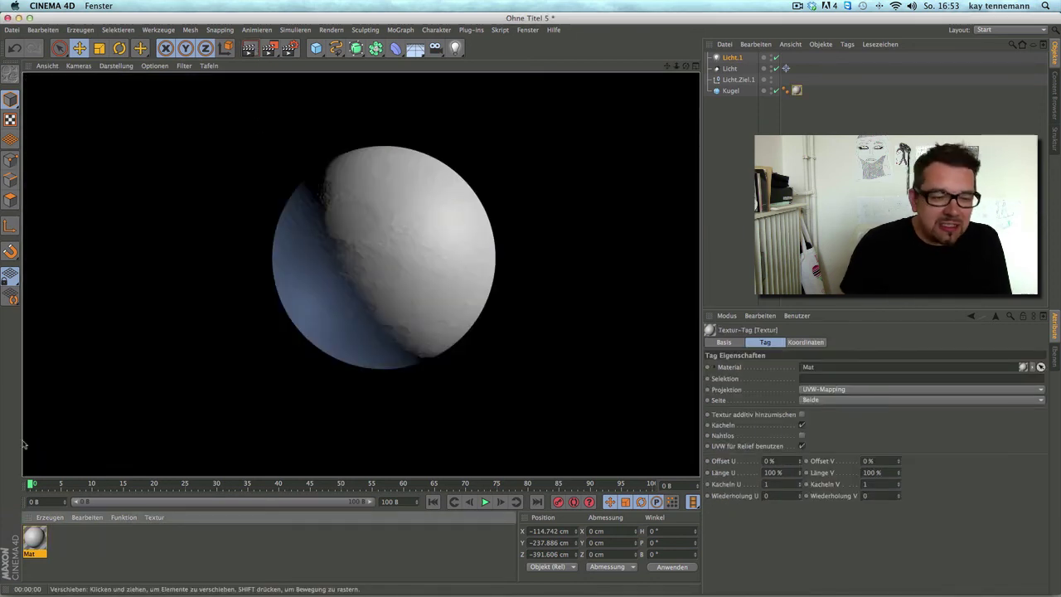
double_click(34, 538)
left_click_drag(270, 77, 745, 169)
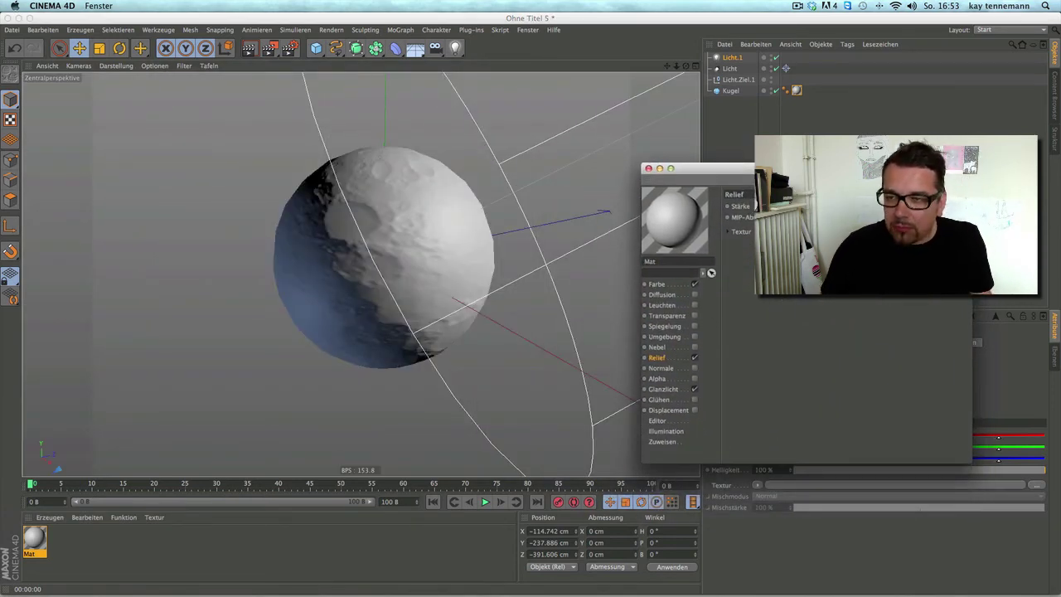
Switch off Mat's Relief channel and load a Normalizer shader into the Normale channel
left_click(246, 53)
left_click(246, 53)
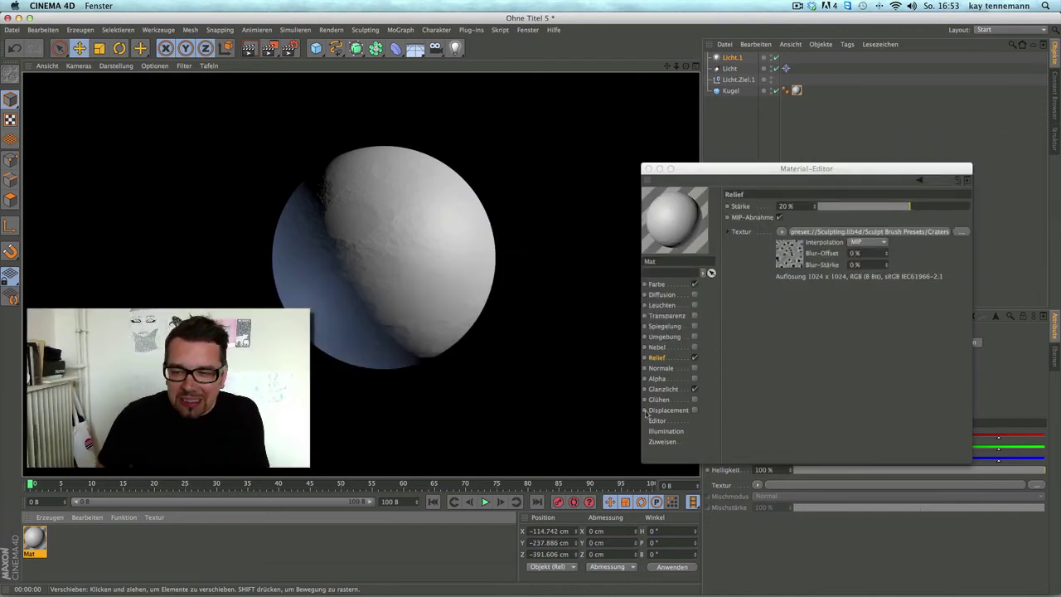
left_click(664, 368)
left_click(819, 273)
left_click(830, 282)
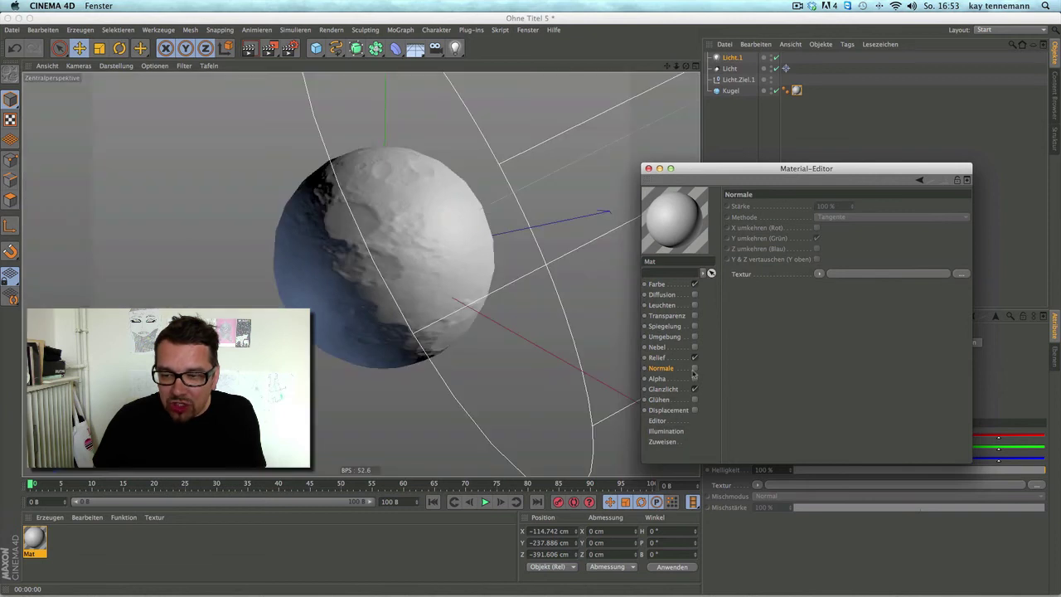
left_click(695, 357)
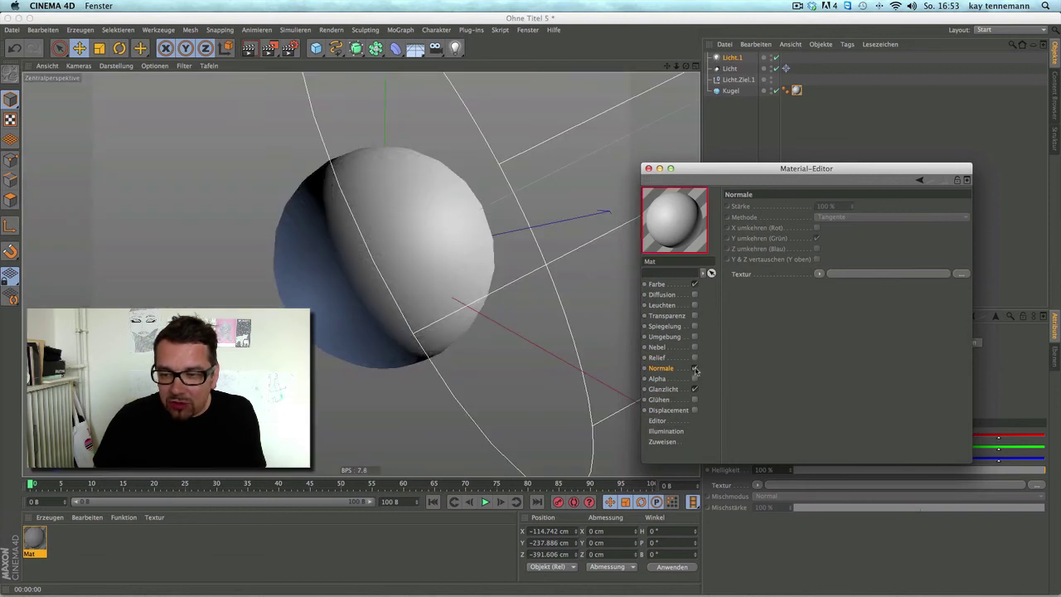
left_click(819, 274)
mouse_move(854, 485)
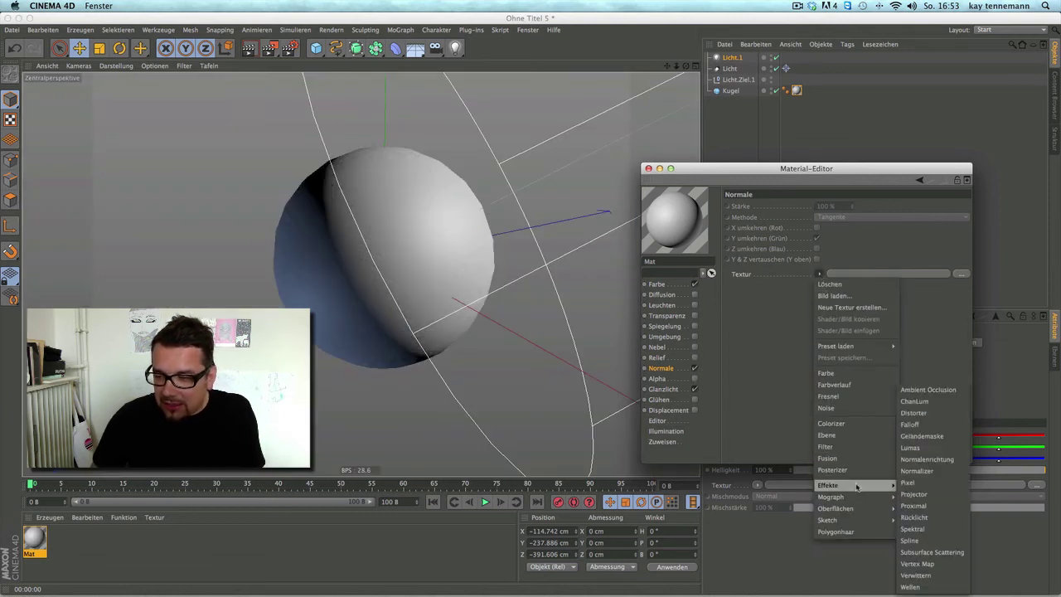
left_click(917, 471)
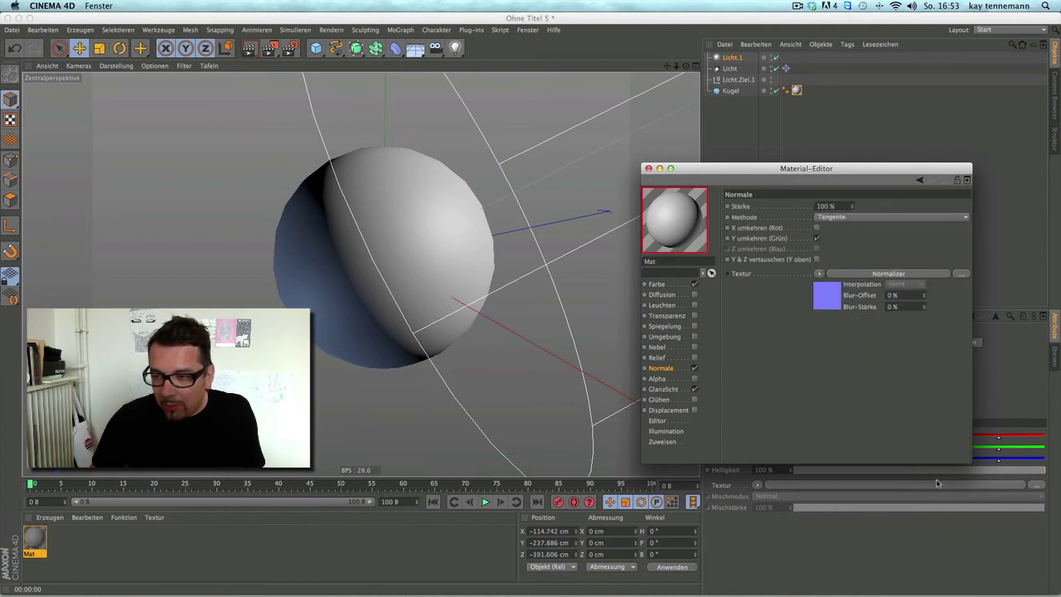
Copy the Relief crater texture and paste it into the Normalizer's Textur slot
left_click(843, 275)
left_click(810, 283)
mouse_move(826, 344)
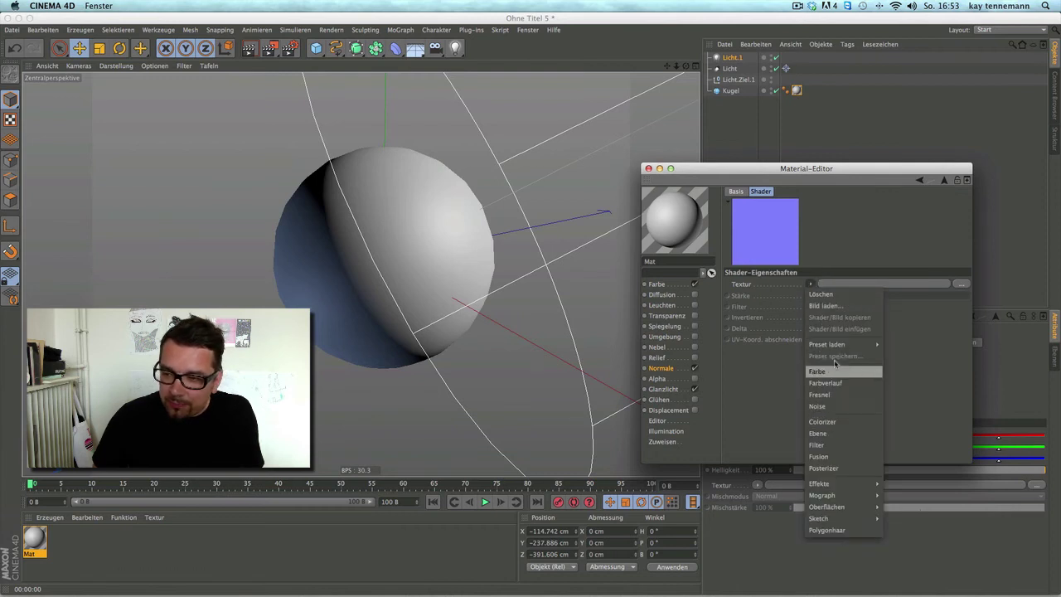
mouse_move(903, 343)
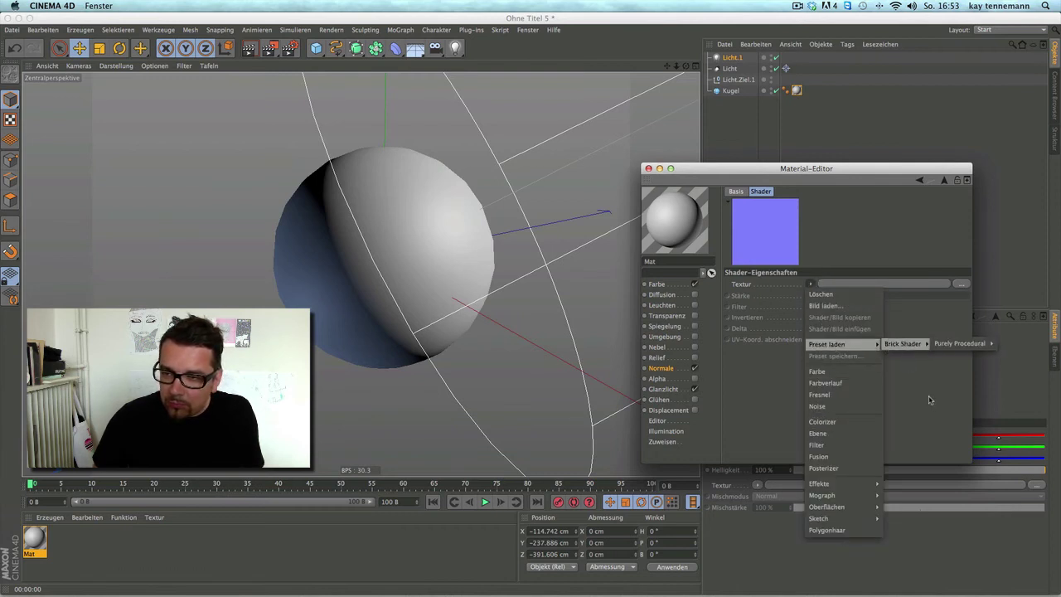
left_click(929, 400)
left_click(672, 359)
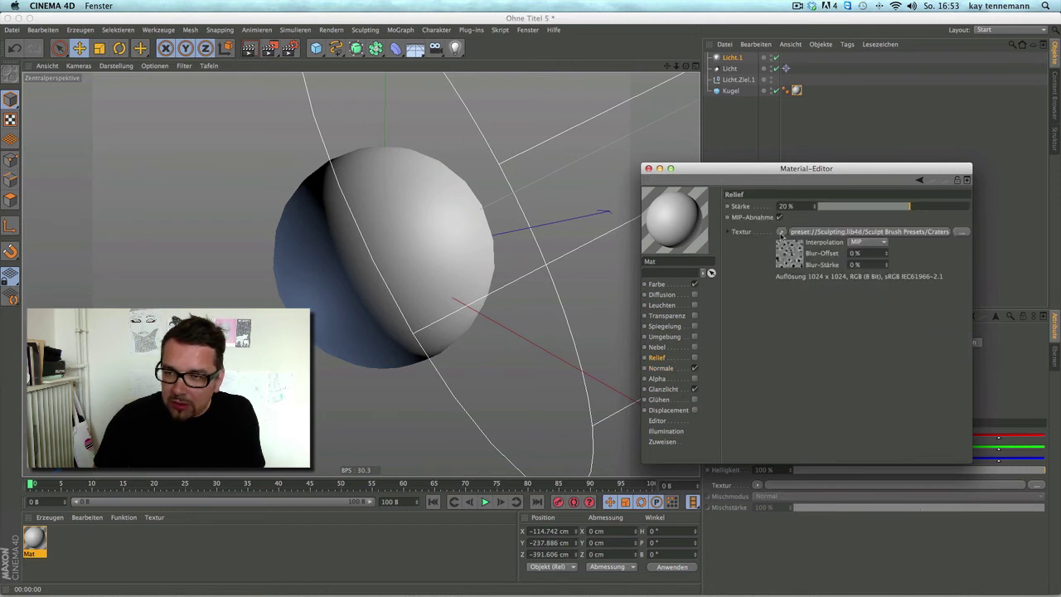
left_click(781, 235)
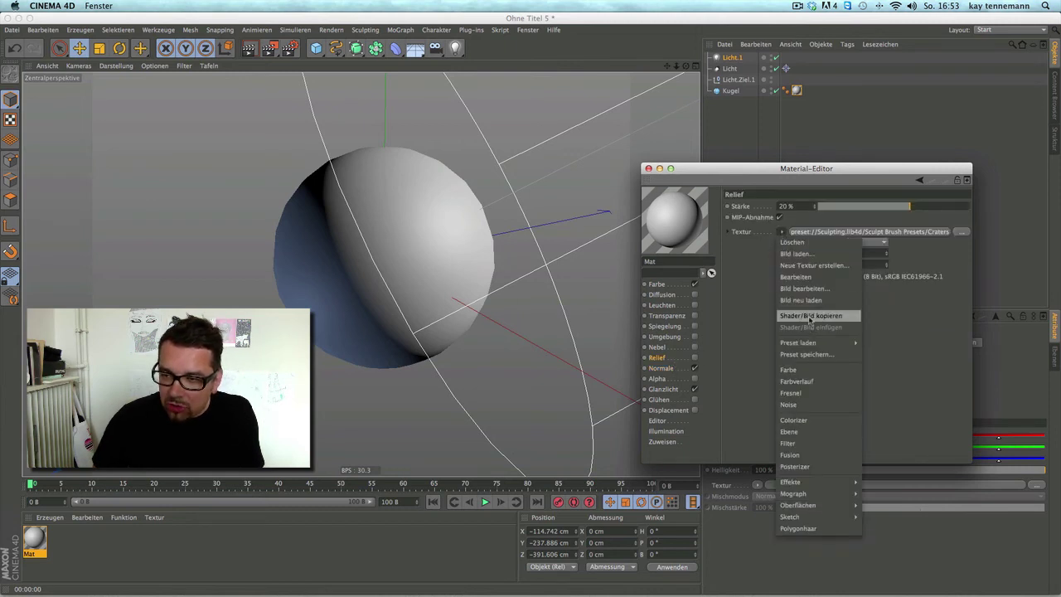
left_click(810, 317)
left_click(679, 367)
left_click(837, 273)
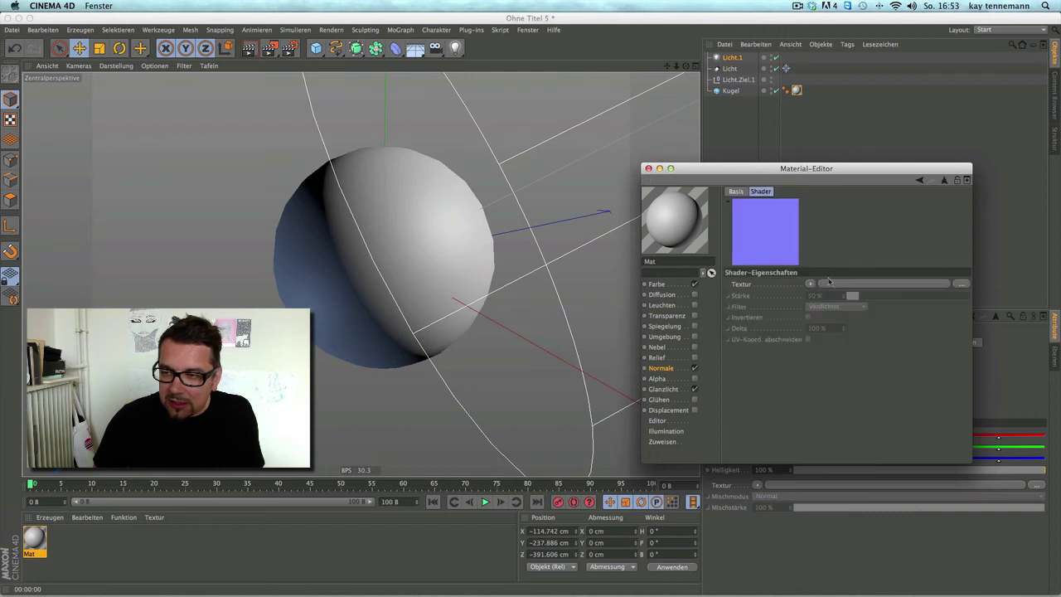
left_click(811, 284)
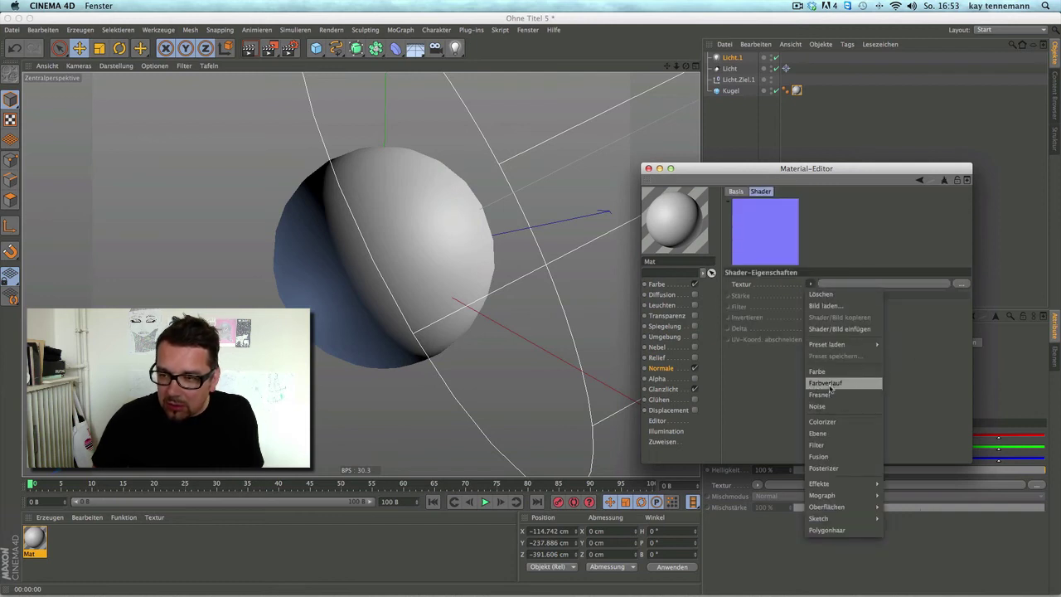
left_click(829, 329)
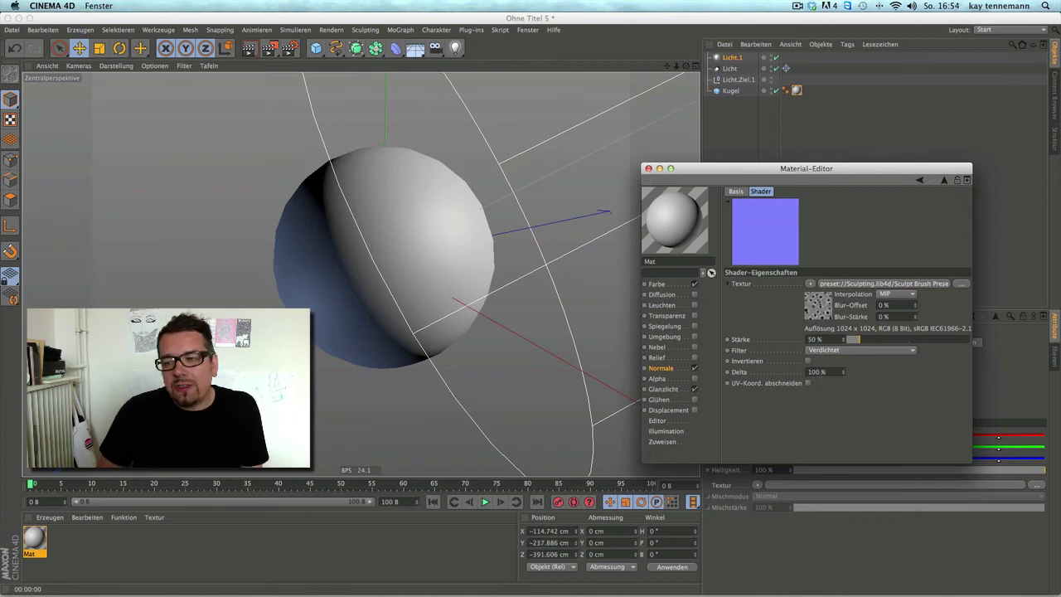
Raise the Normalizer's strength to 481% and Delta to 281%, rendering to check the bumps
left_click_drag(746, 169, 682, 208)
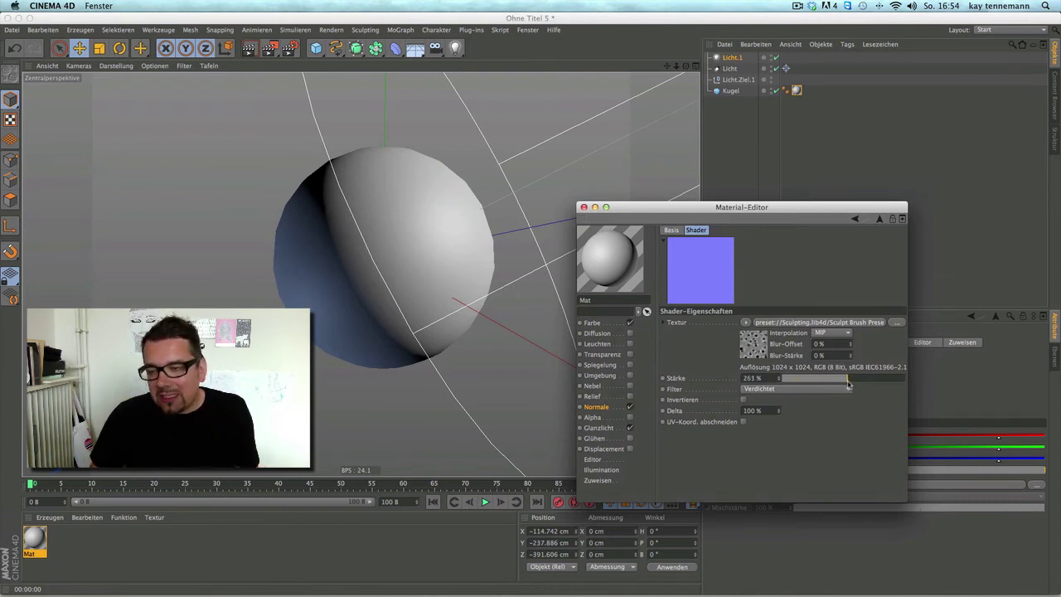
left_click_drag(870, 384, 903, 380)
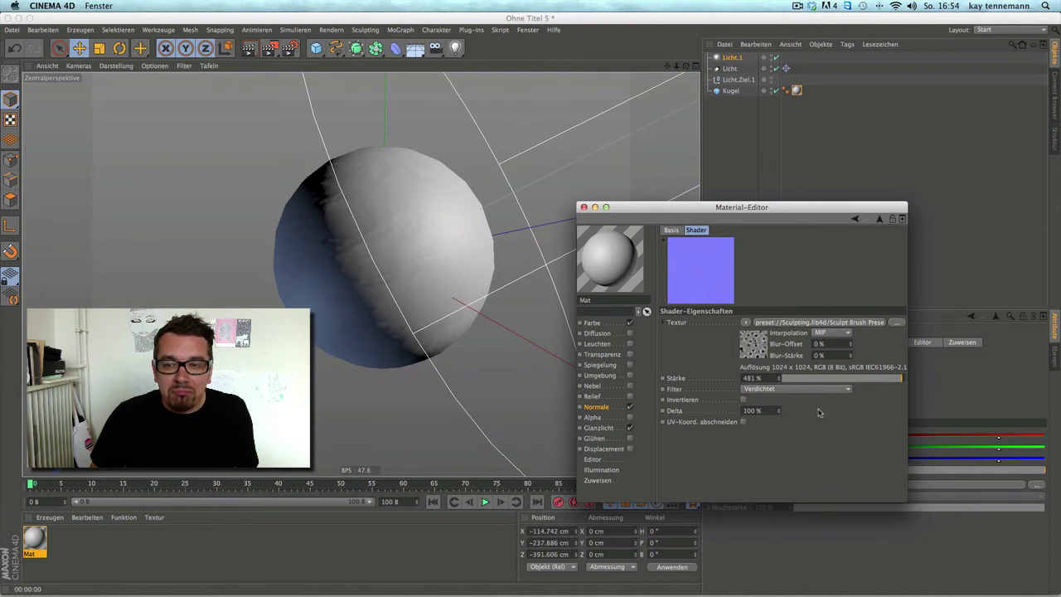
left_click(249, 47)
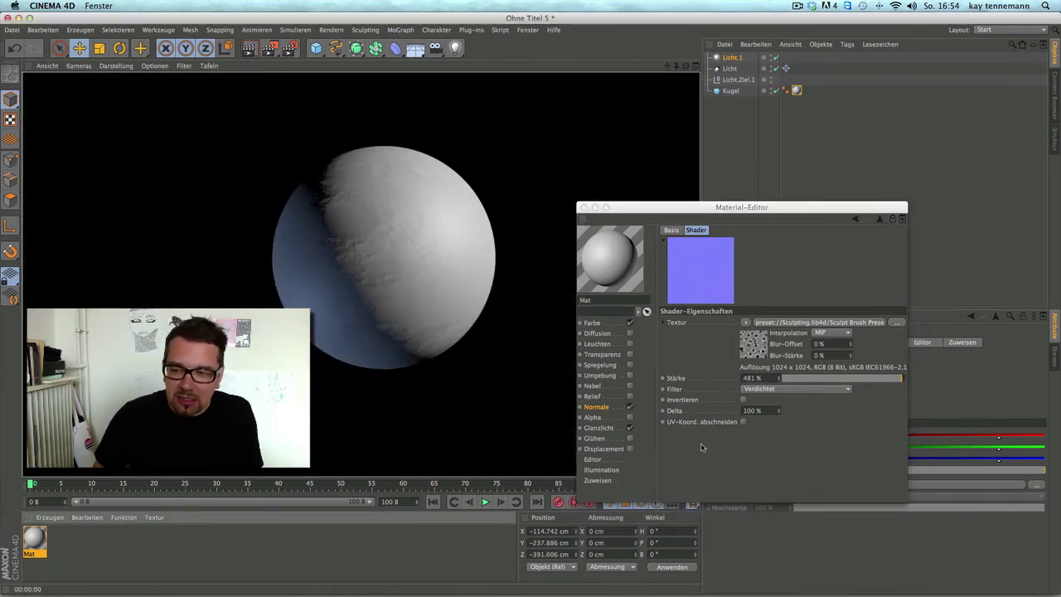
left_click_drag(780, 413, 779, 417)
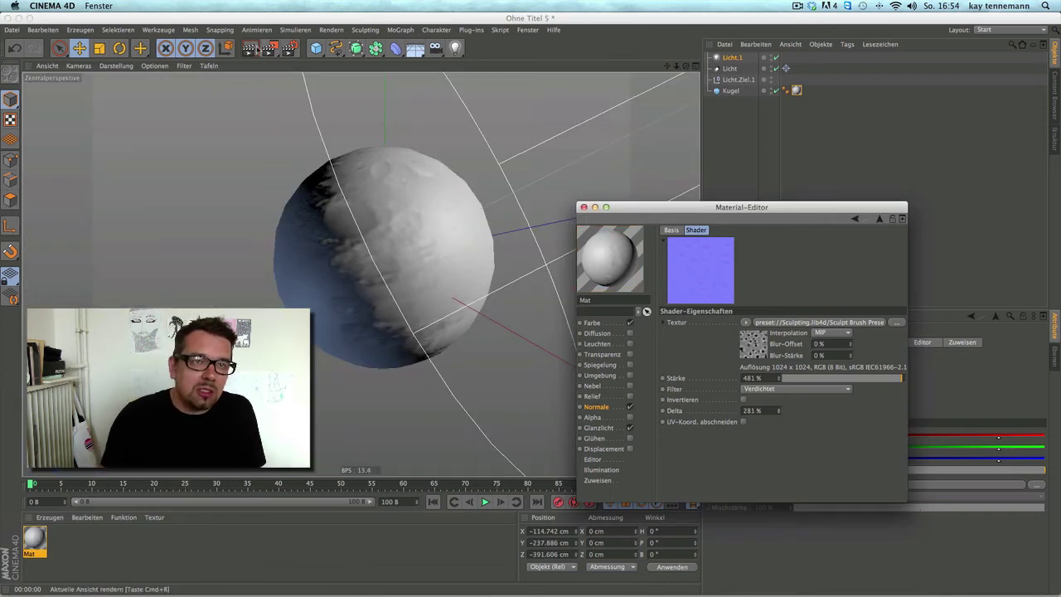
left_click(249, 47)
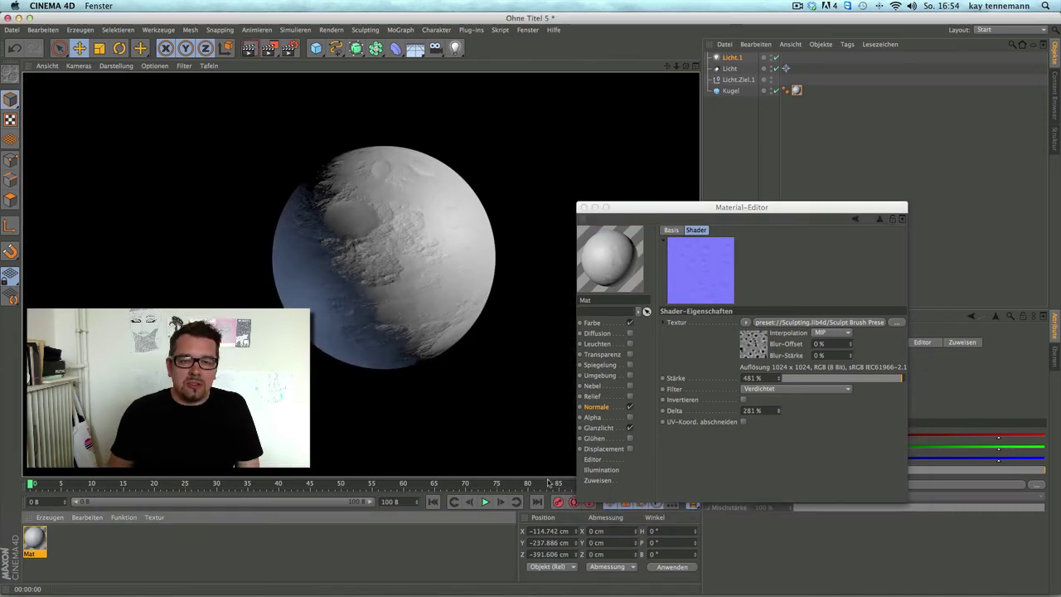
Compare with Relief at 92%, then keep Normale on, Relief off, and render
left_click(630, 407)
left_click(630, 396)
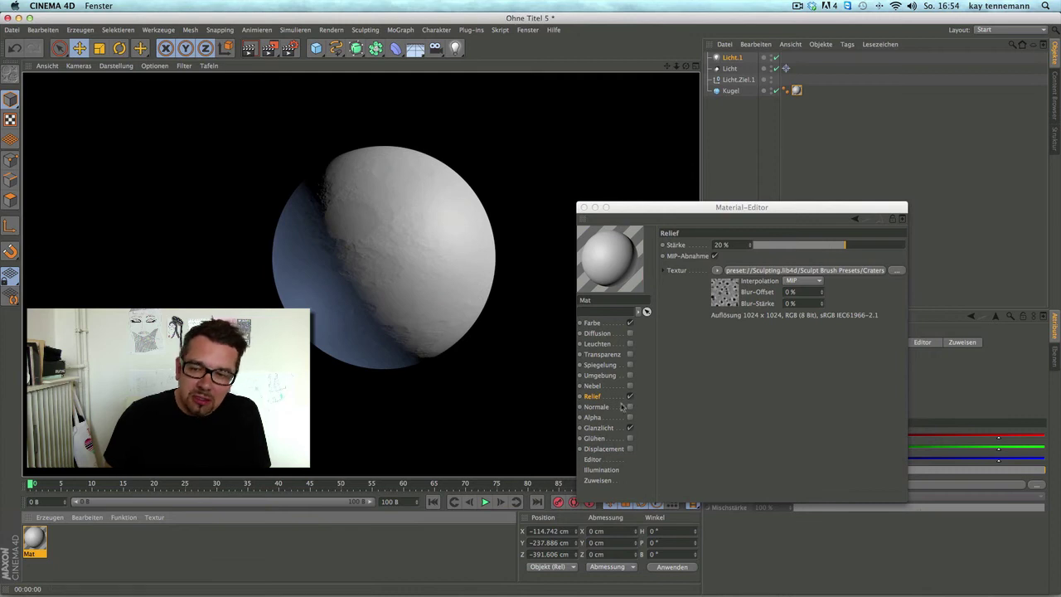
left_click_drag(857, 246, 893, 246)
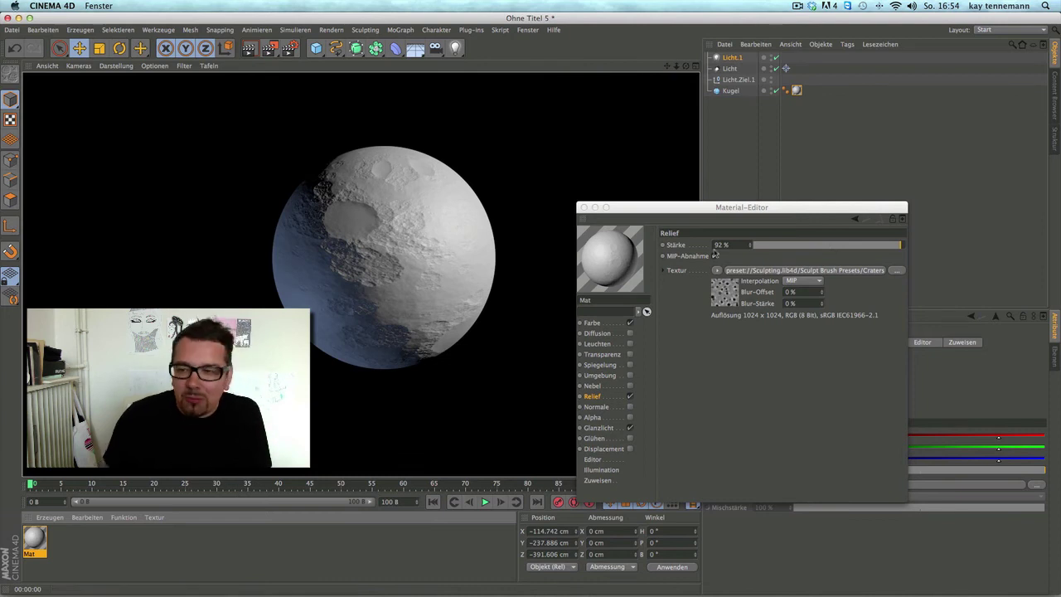
left_click(630, 406)
left_click(595, 406)
left_click(630, 396)
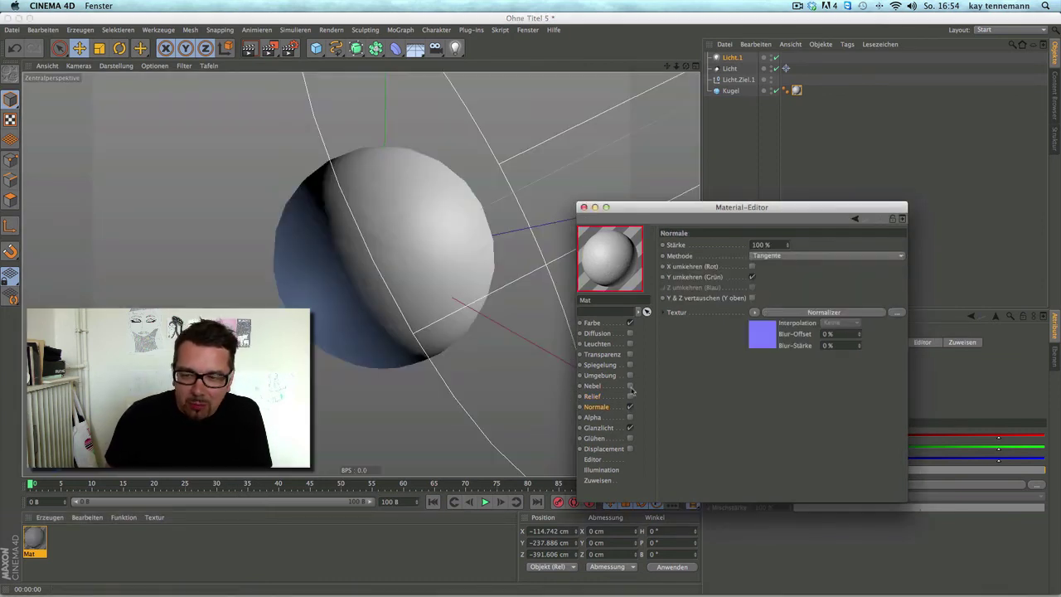
key("ctrl+r")
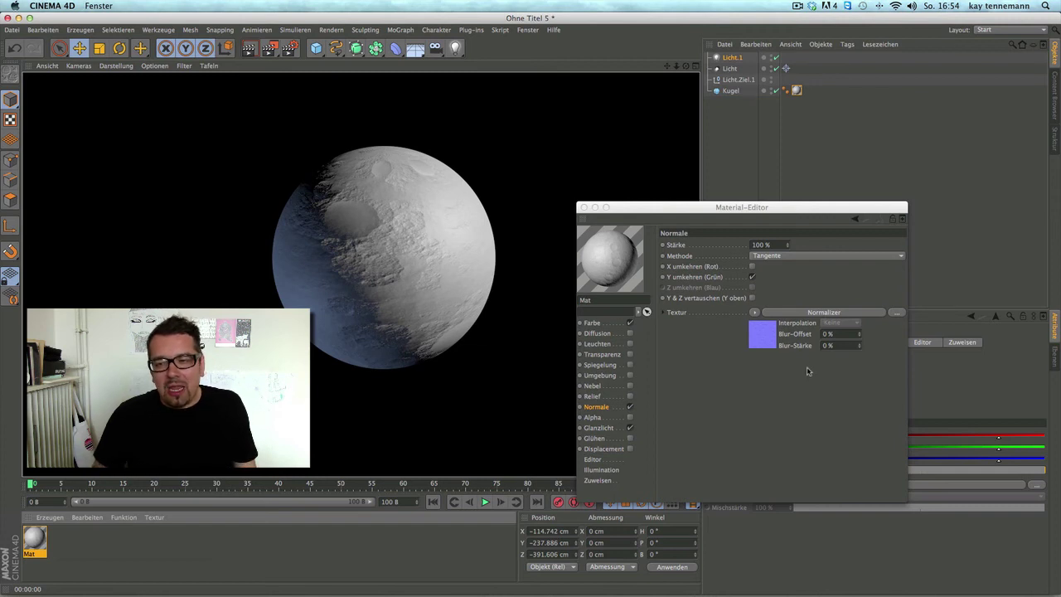
Create a new material Mat.1 with the Holz wood shader as its colour
left_click(584, 208)
left_click(49, 517)
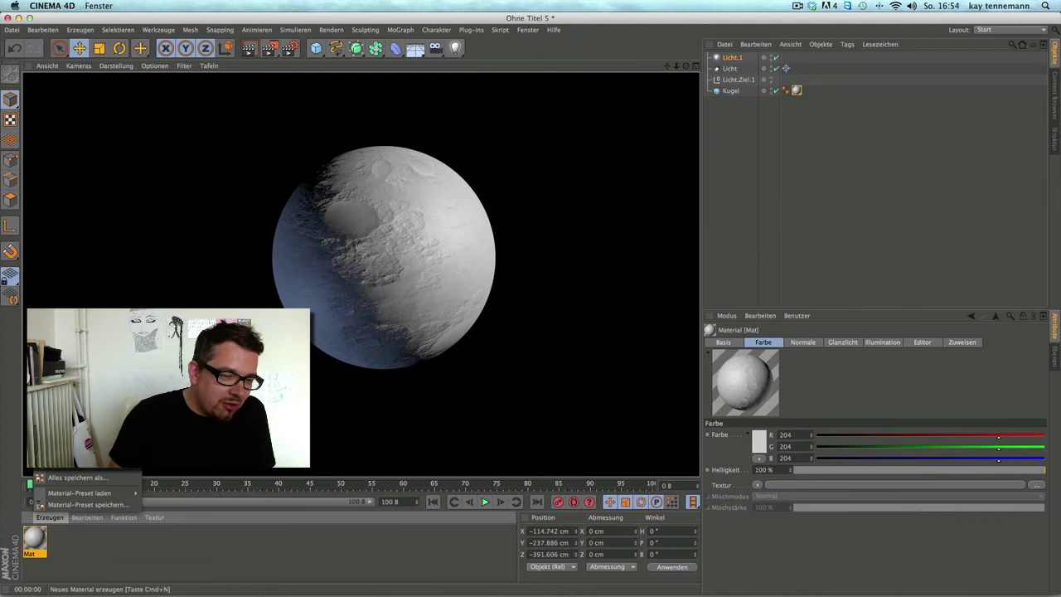
left_click(75, 467)
double_click(35, 539)
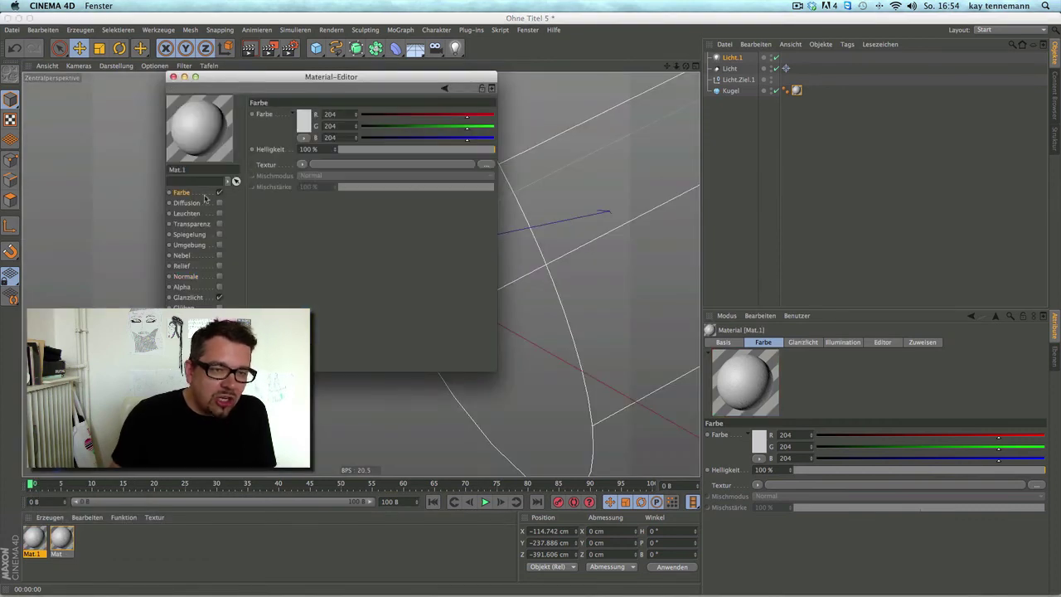
left_click(304, 163)
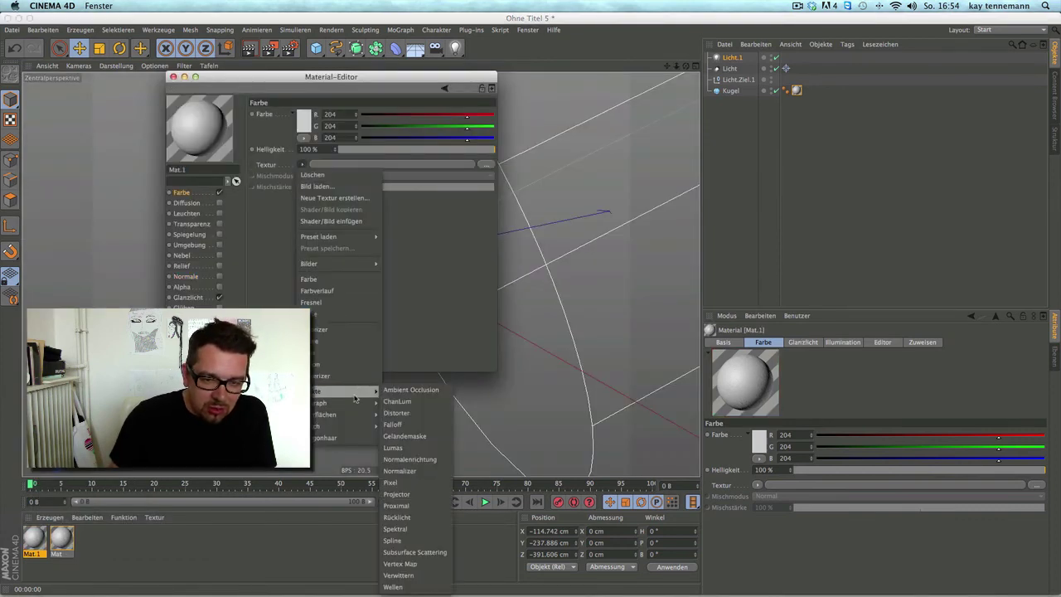
mouse_move(328, 413)
left_click(399, 413)
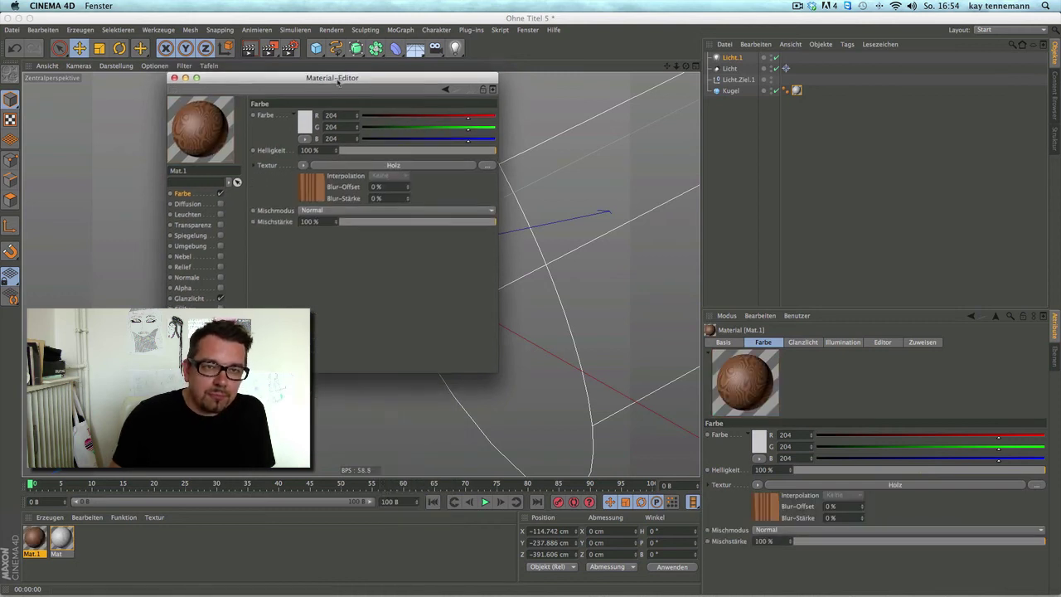
Apply Mat.1 to the sphere and set its wood type to Jakaranda
left_click_drag(373, 77, 608, 267)
left_click(739, 81)
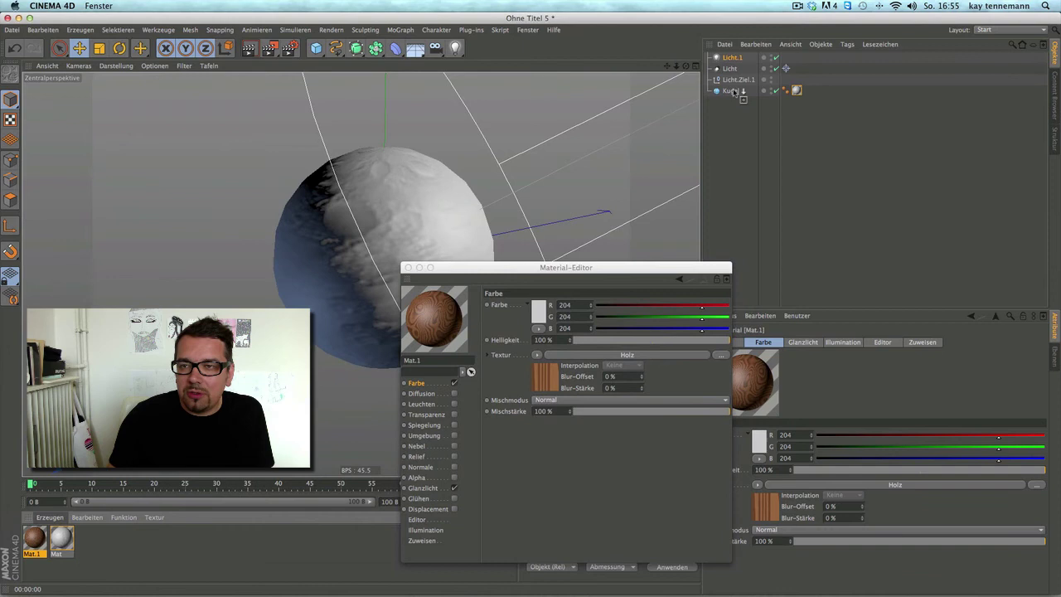
left_click_drag(731, 91, 730, 90)
left_click_drag(567, 267, 779, 186)
left_click(796, 274)
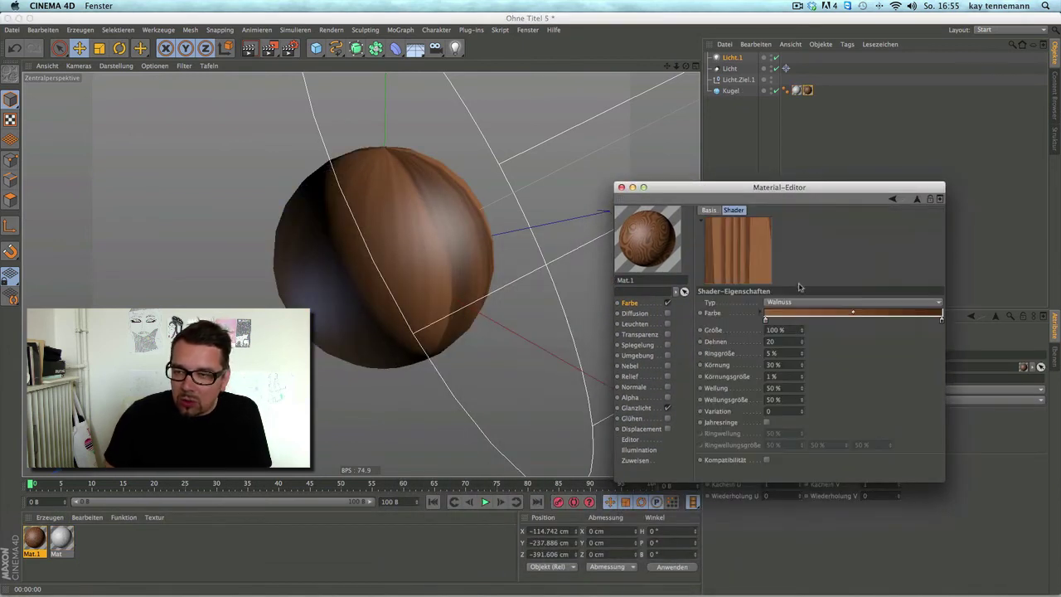
left_click(790, 304)
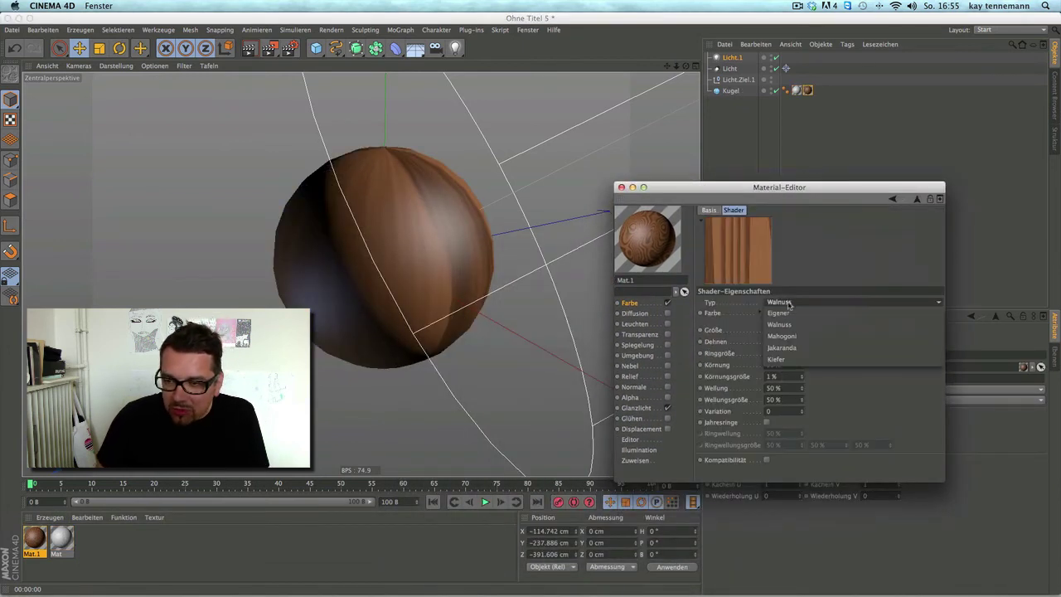
left_click(788, 348)
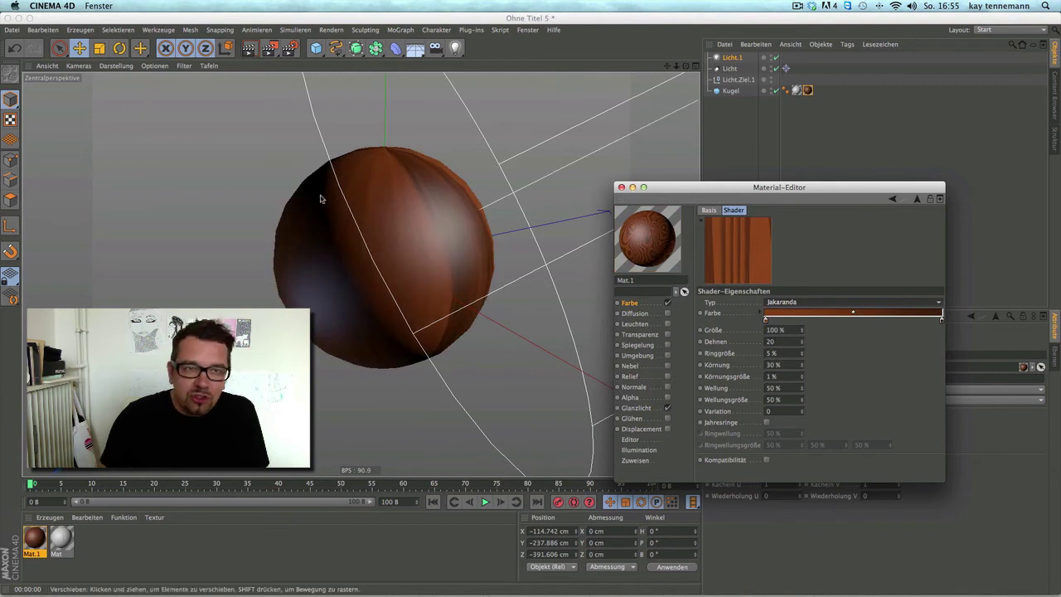
Render a preview of the wood sphere and add a Scheibe disc around it
left_click(248, 48)
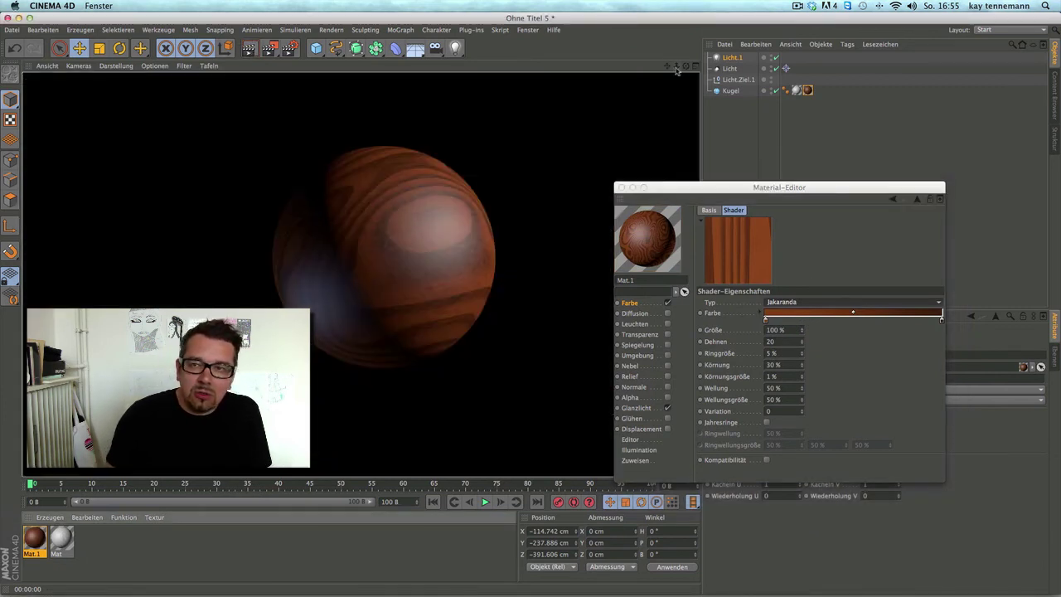
left_click_drag(677, 71, 388, 72)
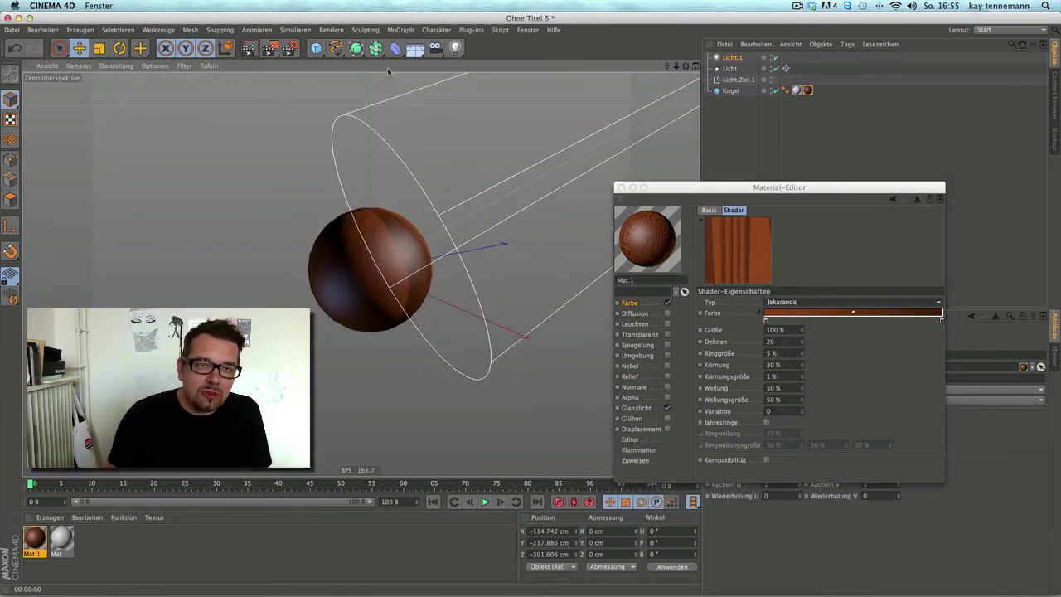
left_click(316, 48)
left_click(365, 139)
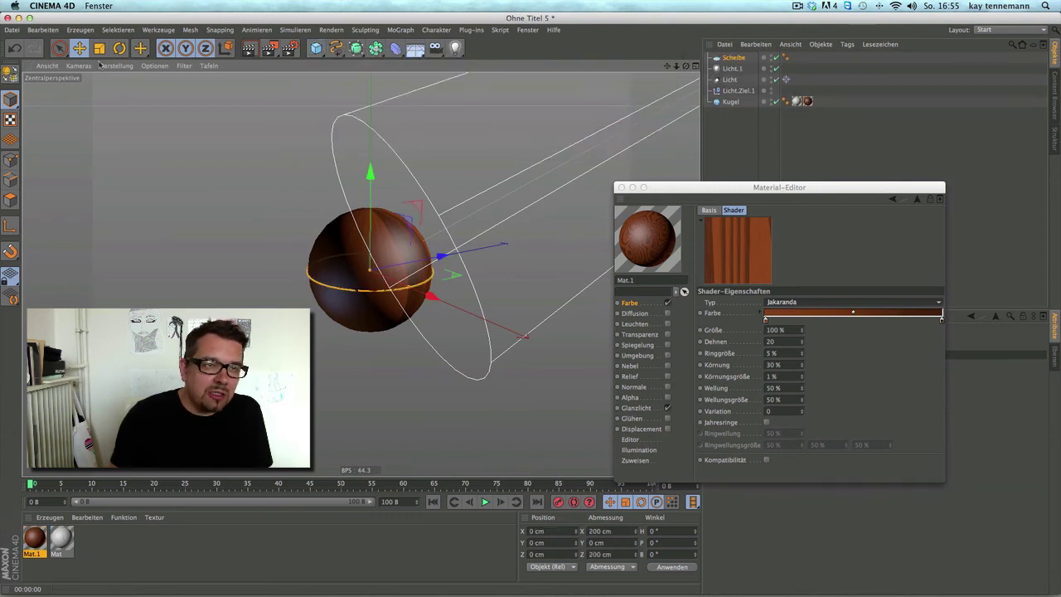
Widen the disc to 546.4 cm, lower it, and bring the oger from gi02.c4d into Ohne Titel 5
left_click_drag(390, 133, 158, 100)
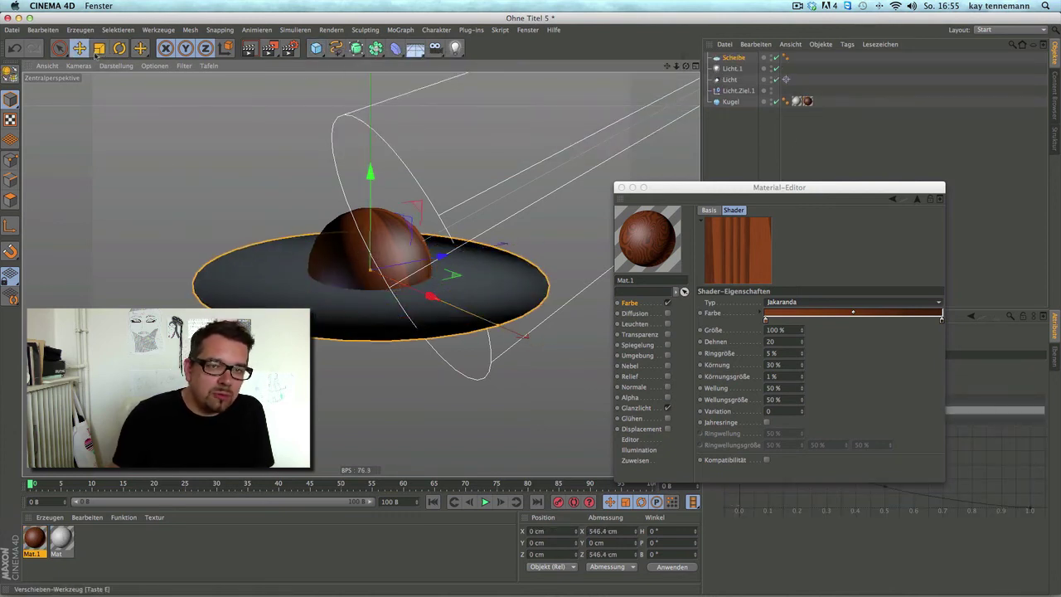
left_click_drag(367, 171, 359, 264)
left_click(528, 29)
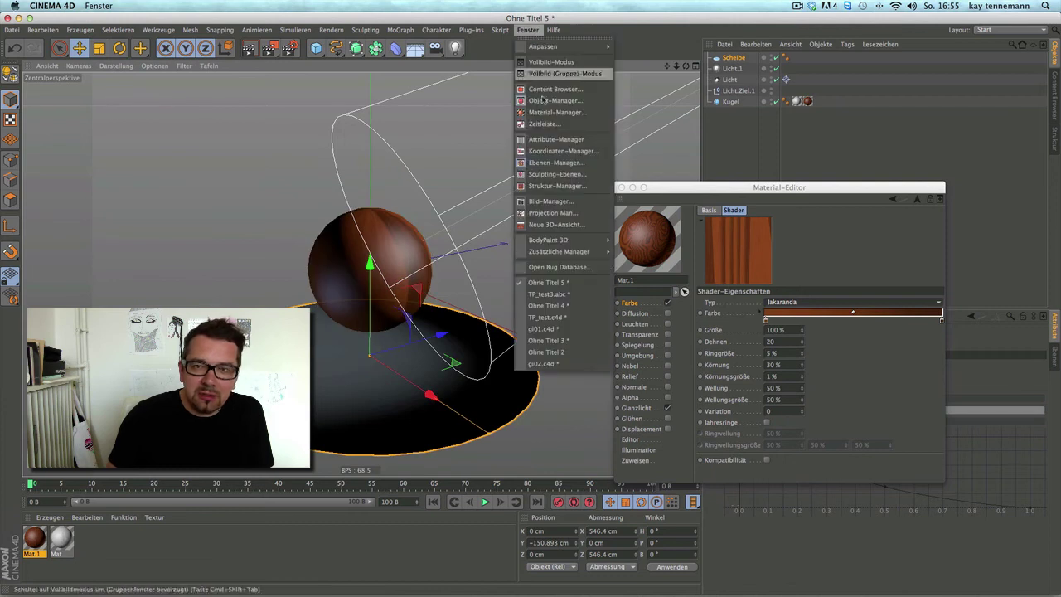
left_click(571, 364)
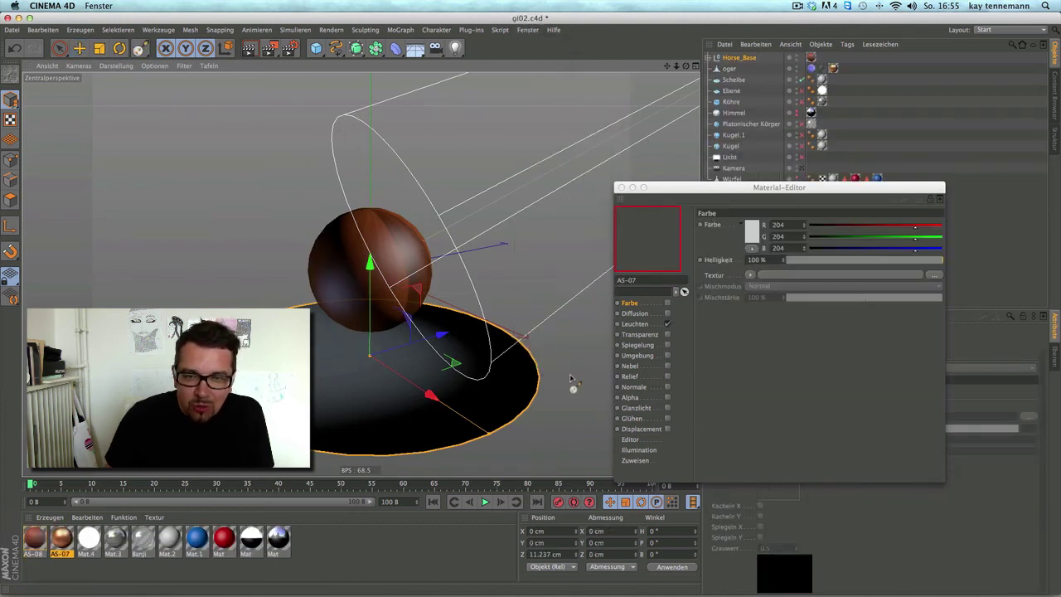
left_click(740, 69)
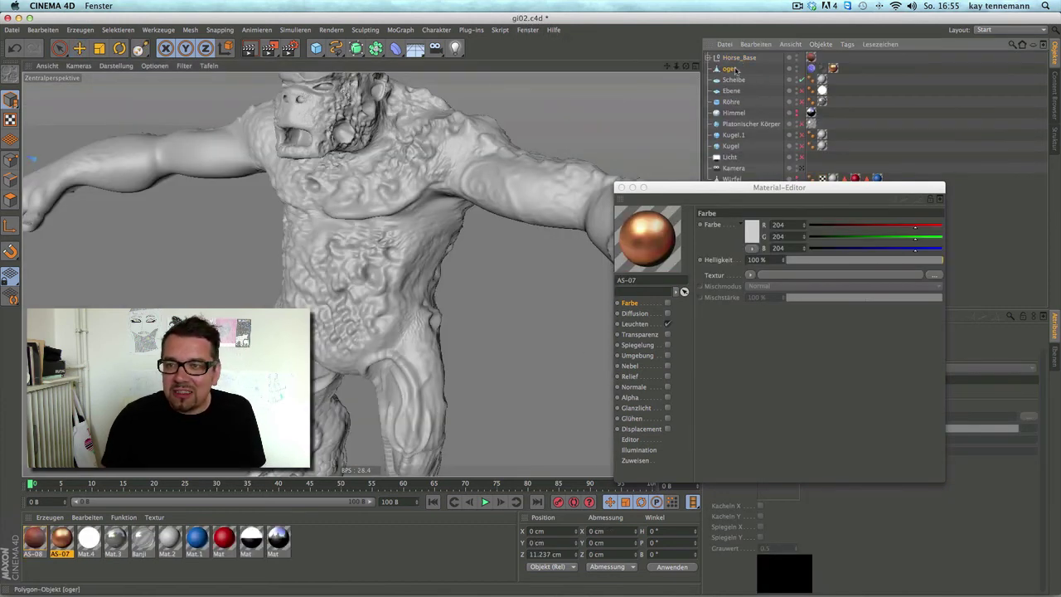
left_click(528, 30)
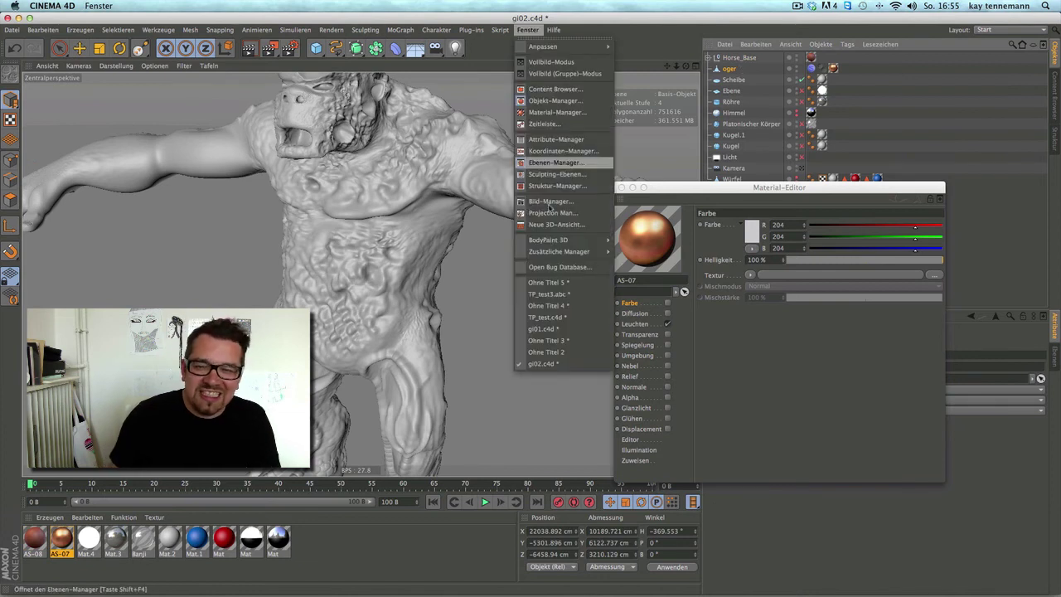
left_click(570, 286)
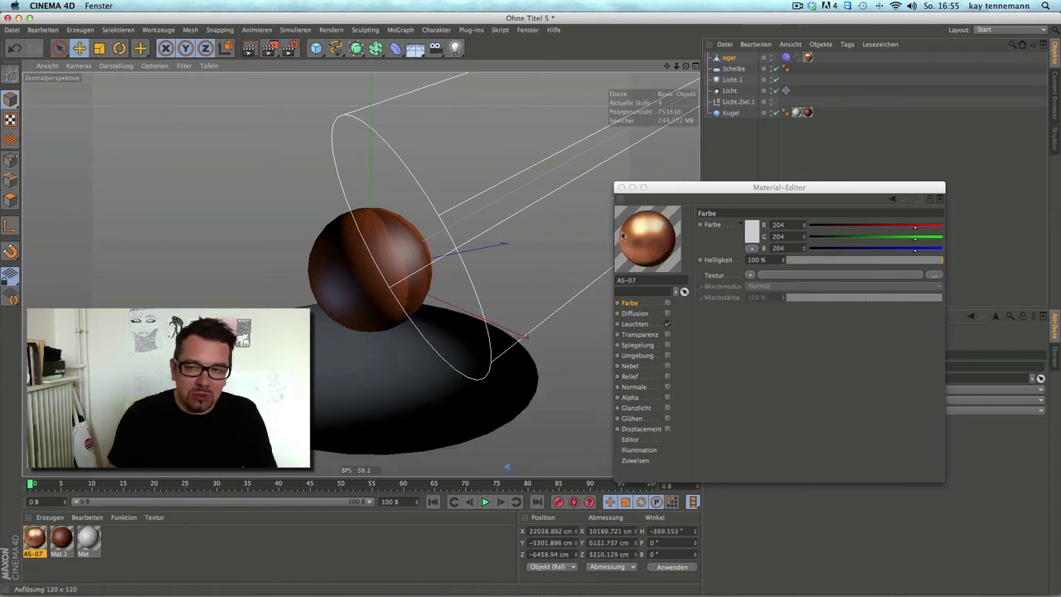
Centre the oger model at the origin by zeroing its position
left_click(621, 188)
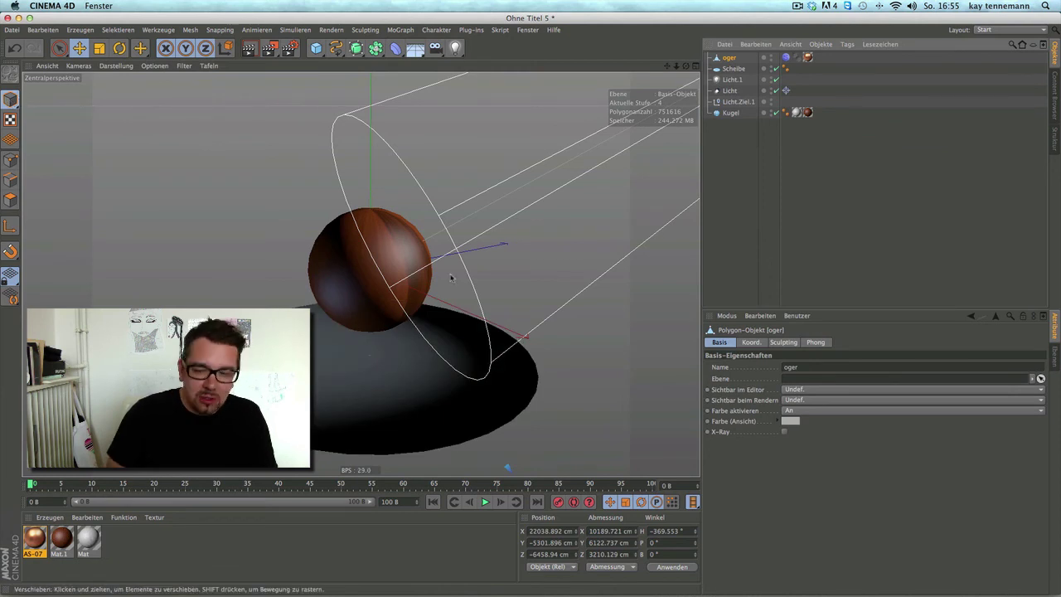
left_click(532, 531)
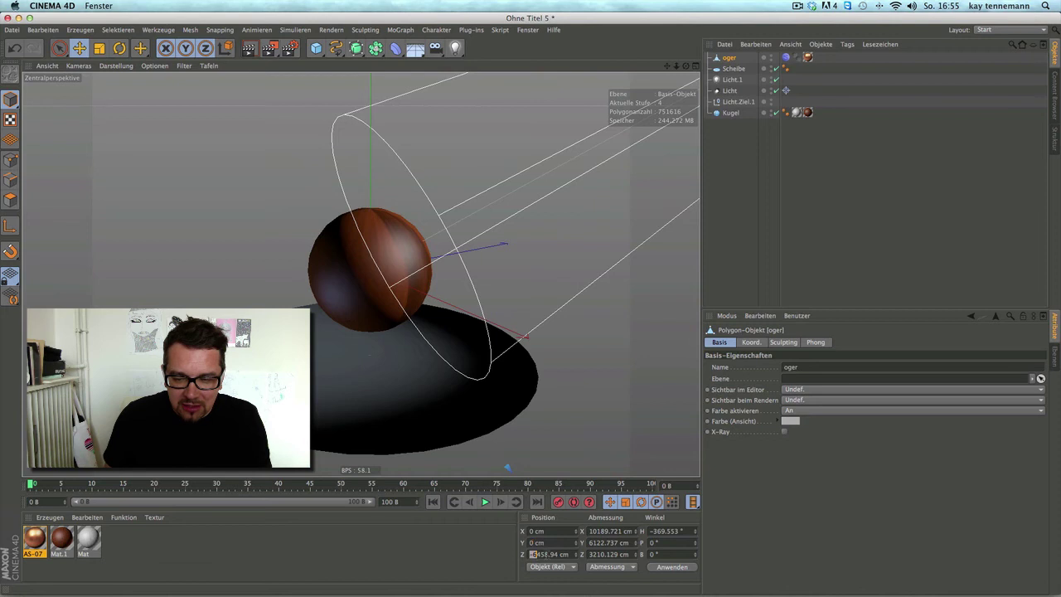
type("0")
left_click(662, 572)
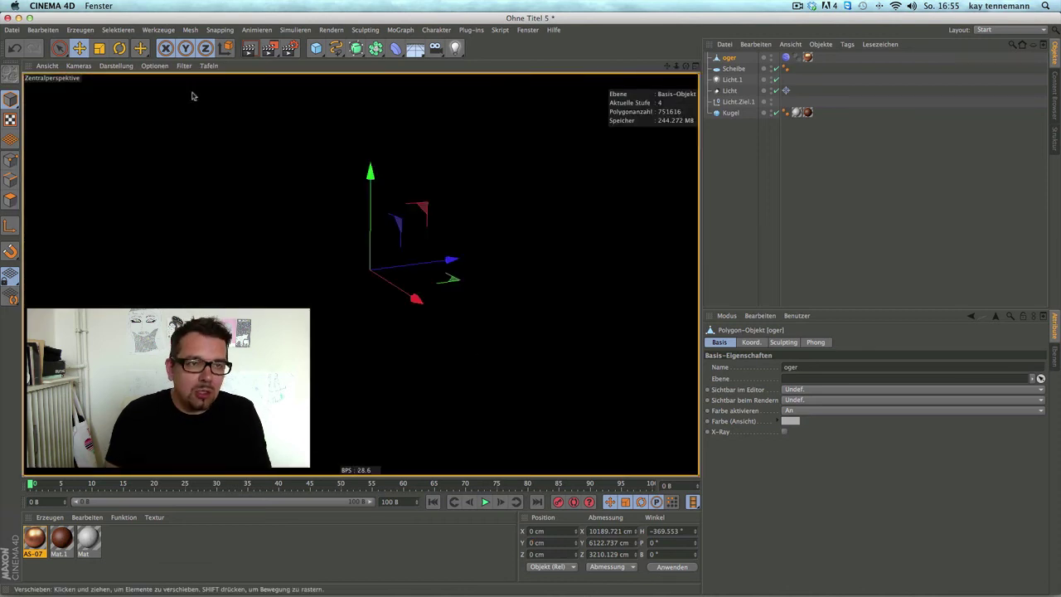
Scale the oger down to about 795 cm wide in the four-view layout
key("t")
left_click_drag(294, 234, 173, 296)
key("ctrl+z")
left_click(690, 68)
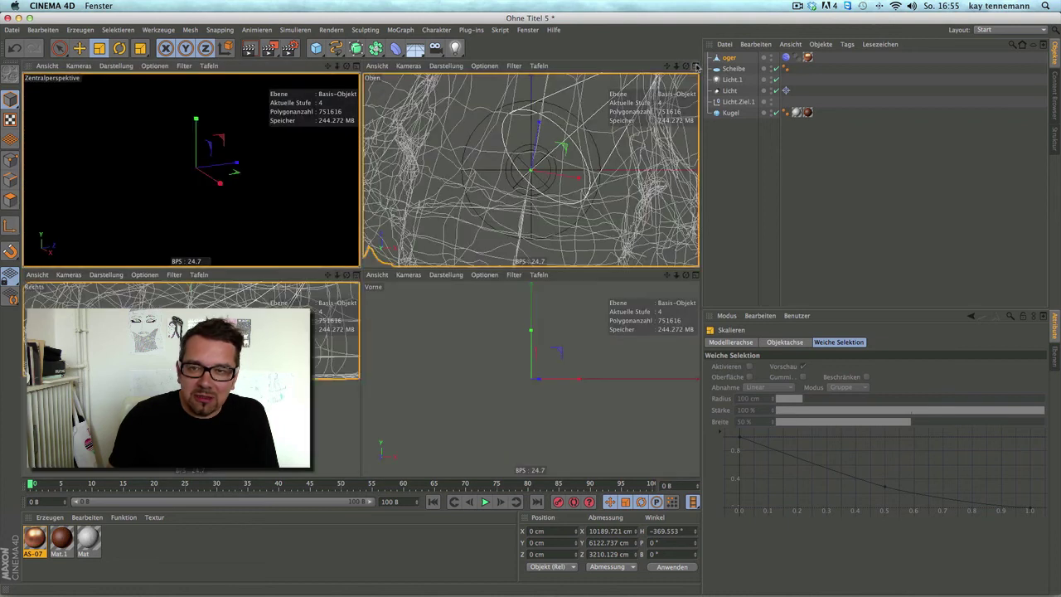
left_click_drag(688, 280, 590, 345)
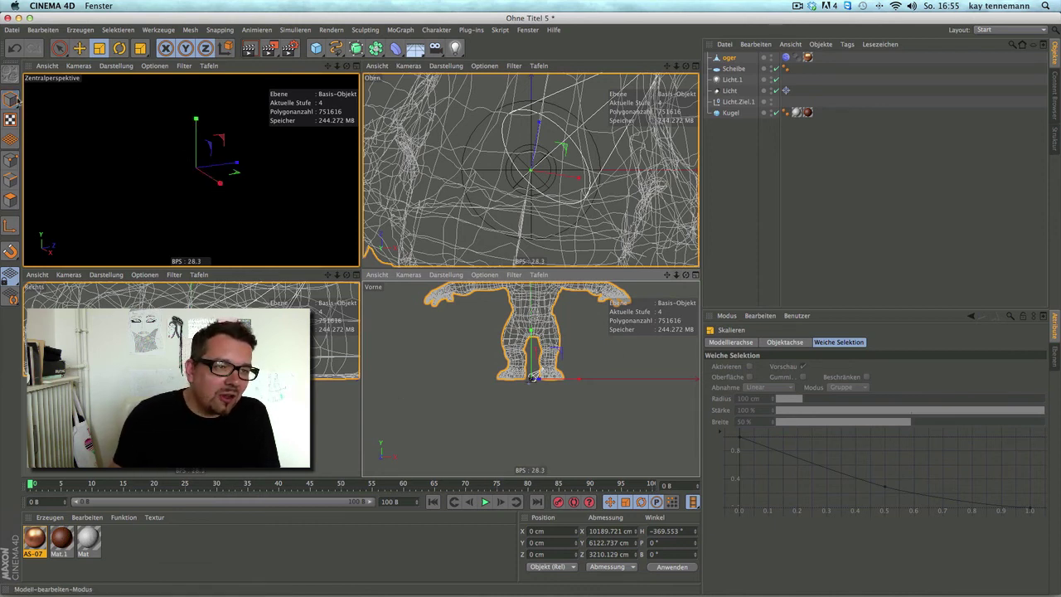
mouse_move(498, 423)
left_mouse_down()
mouse_move(404, 426)
mouse_move(535, 374)
left_mouse_up()
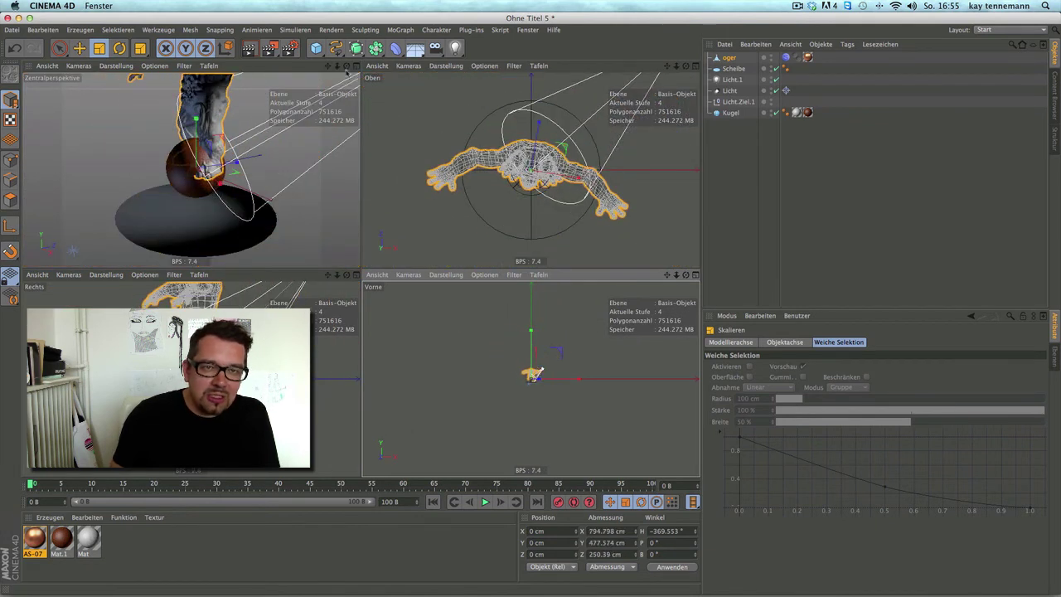
Lower the oger onto the disc in the single perspective view
key("F1")
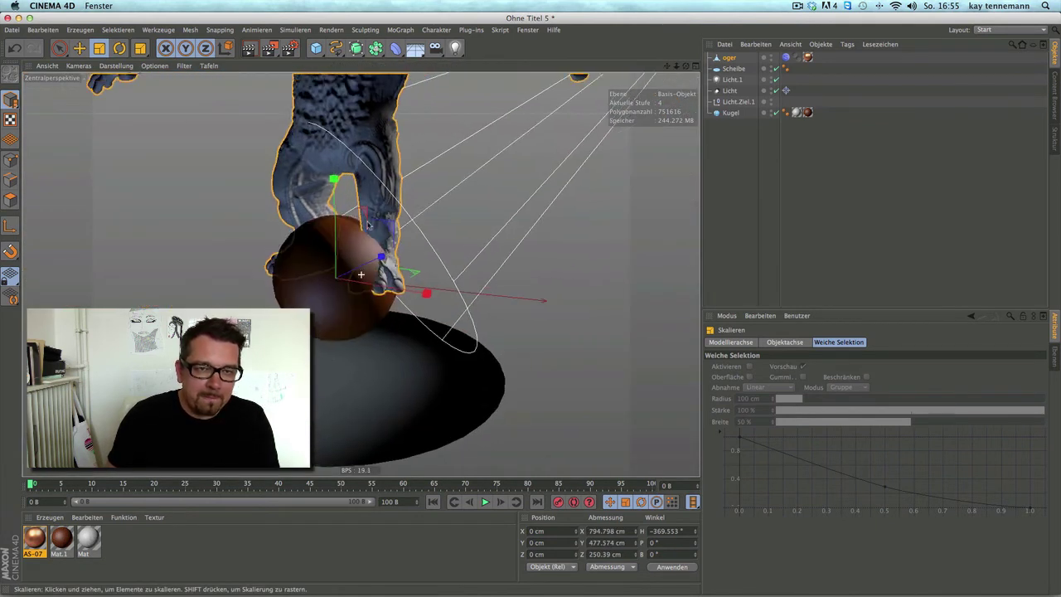
scroll(361, 274, "down", 3)
key("e")
left_click_drag(352, 219, 338, 312)
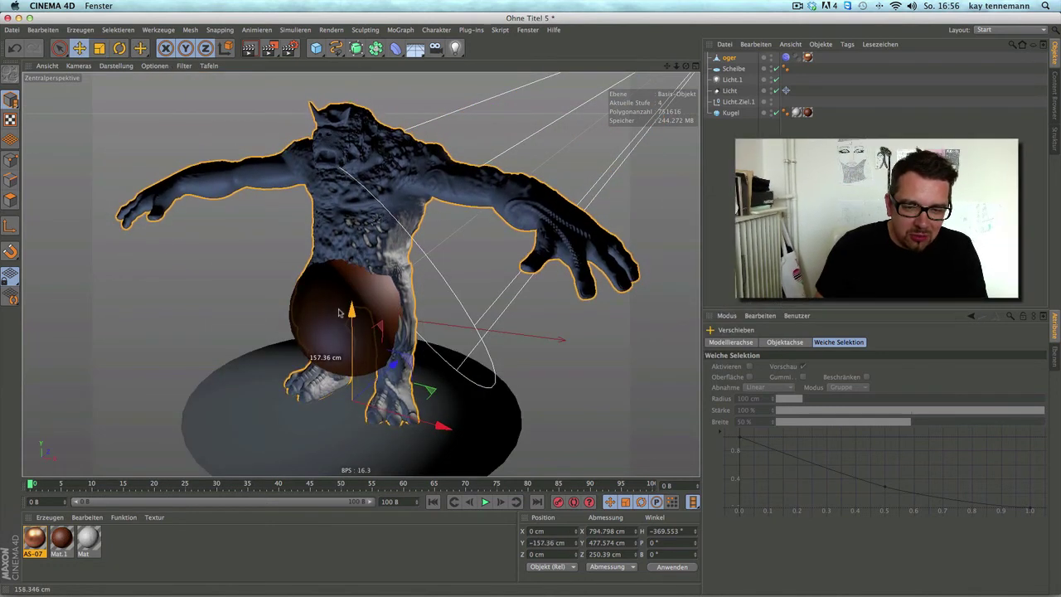
Hide the sphere and move its wood texture tag onto the oger
left_click(776, 112)
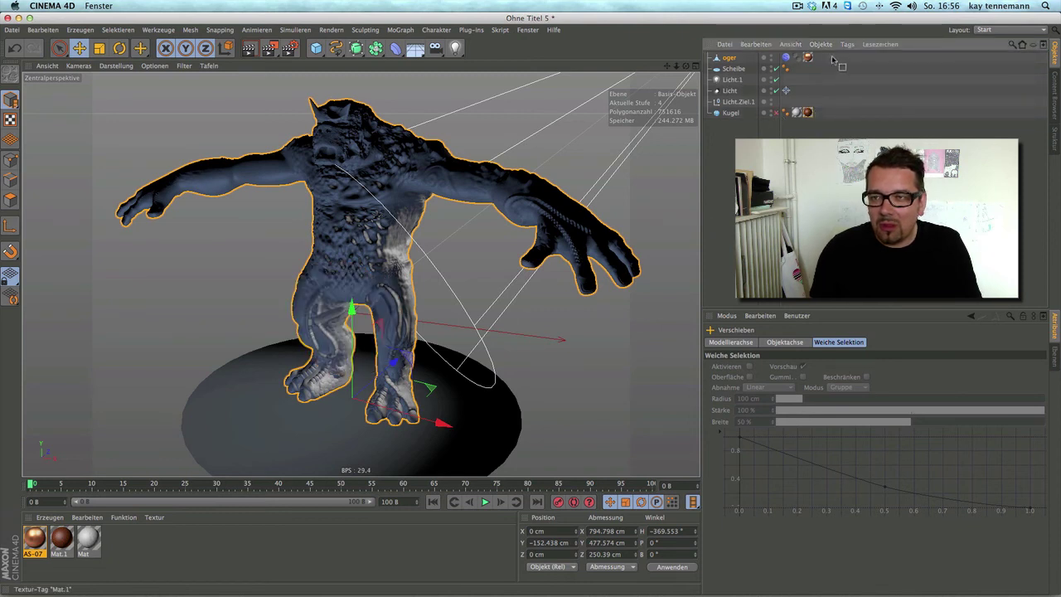
left_click_drag(808, 113, 819, 58)
left_click_drag(361, 274, 390, 257, "alt")
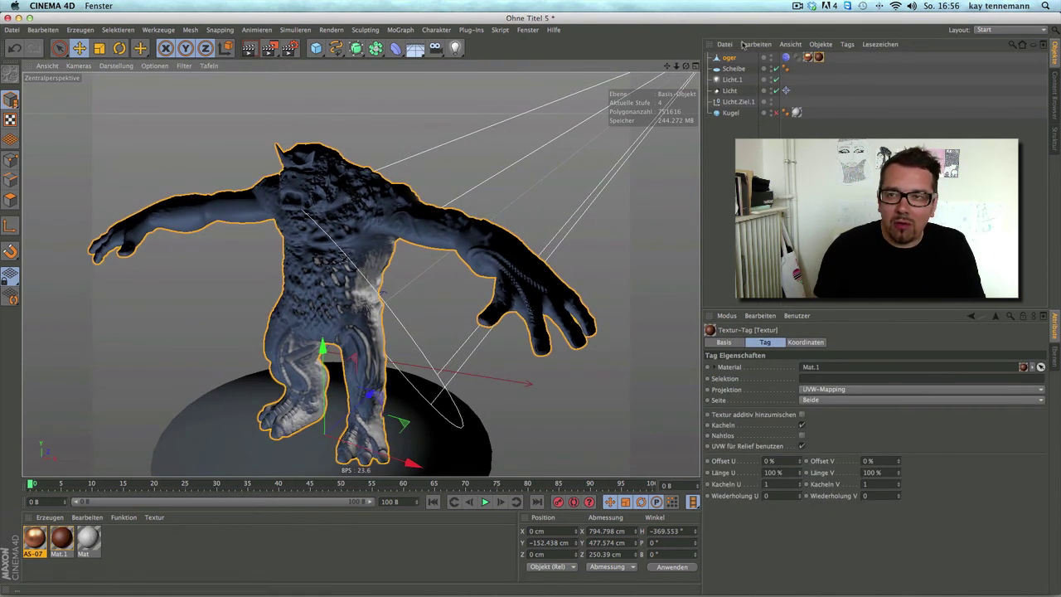
Make the light an area light (Fläche) with area shadows
left_click(730, 90)
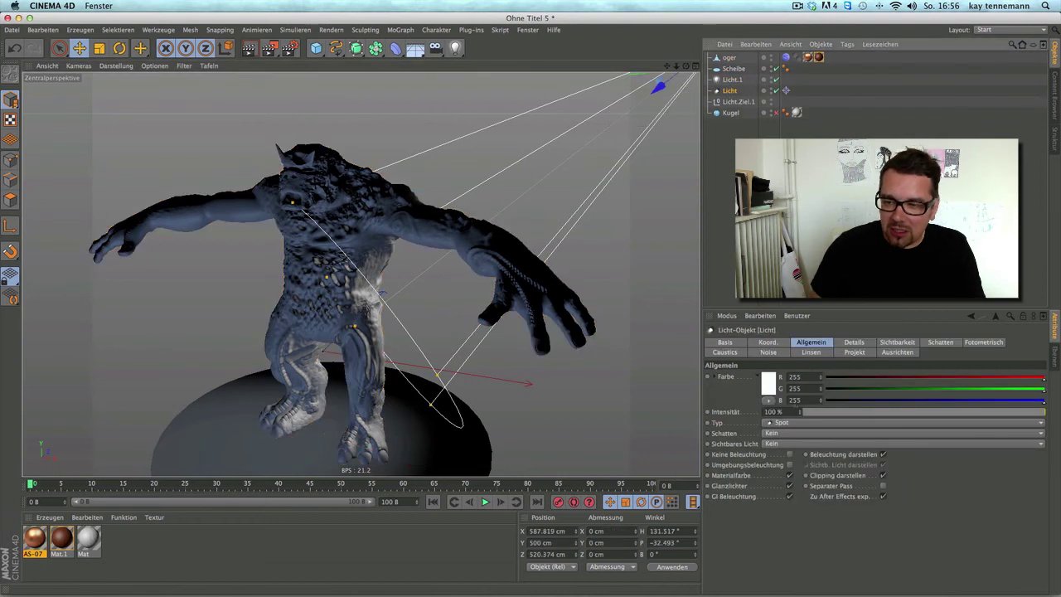
left_click(788, 423)
left_click(783, 469)
left_click(783, 433)
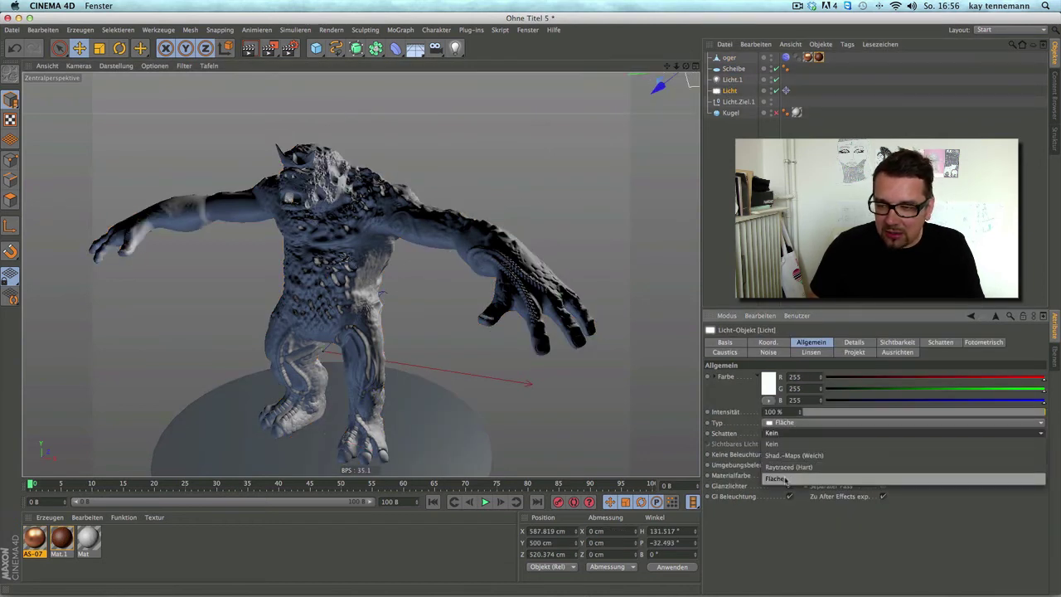
left_click(785, 480)
Scale the disc up to about 189%, spanning 1278 cm
scroll(674, 123, "down", 3)
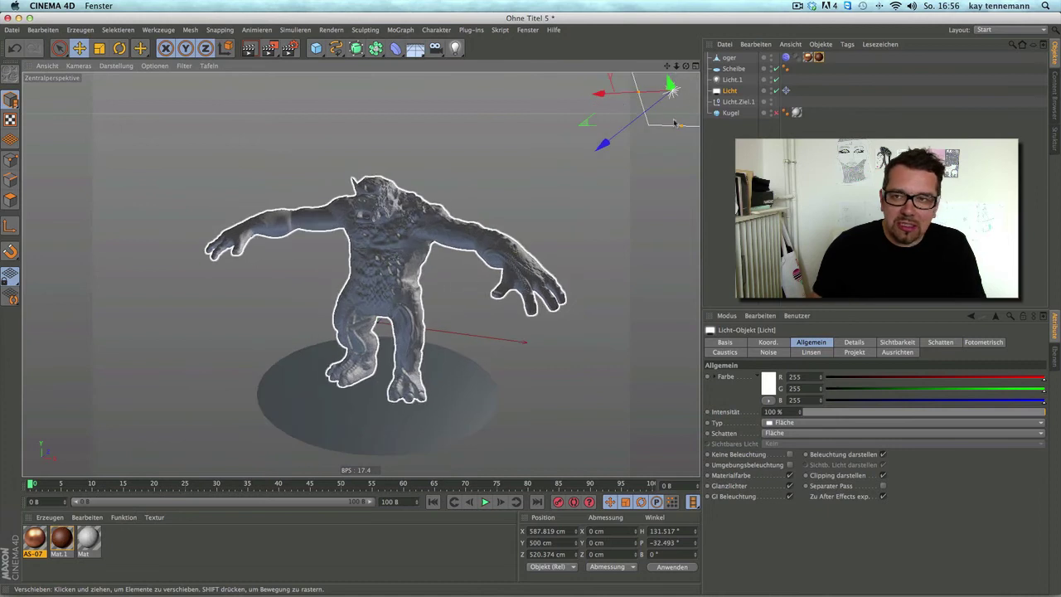
left_click(734, 68)
left_click(99, 48)
mouse_move(111, 135)
left_mouse_down()
mouse_move(365, 369)
mouse_move(431, 390)
left_mouse_up()
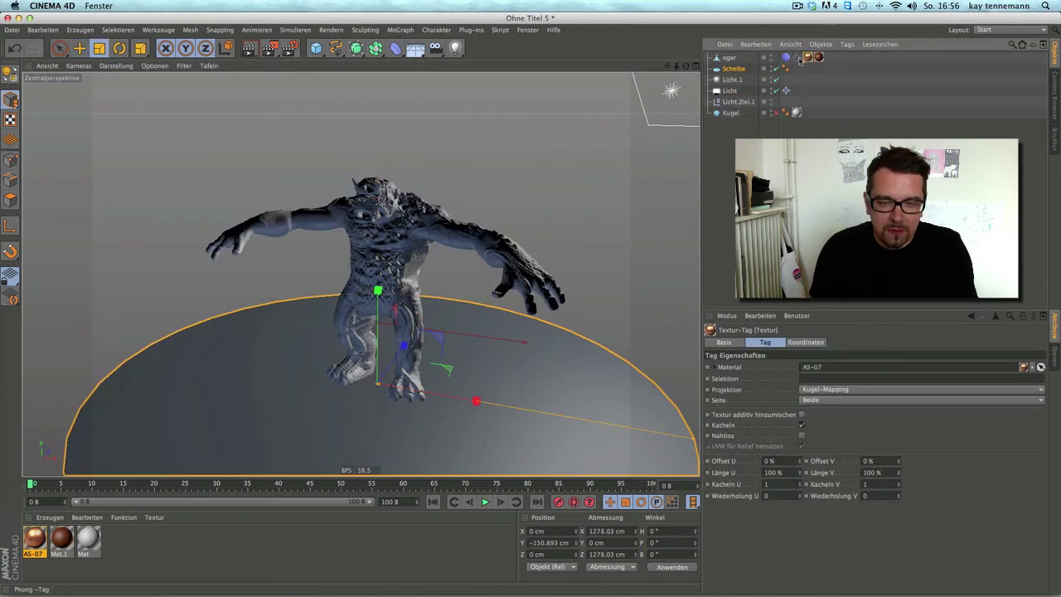
Test-render the wood-textured oger from two angles and open Mat.1 in the material editor
left_click(837, 60)
left_click(247, 57)
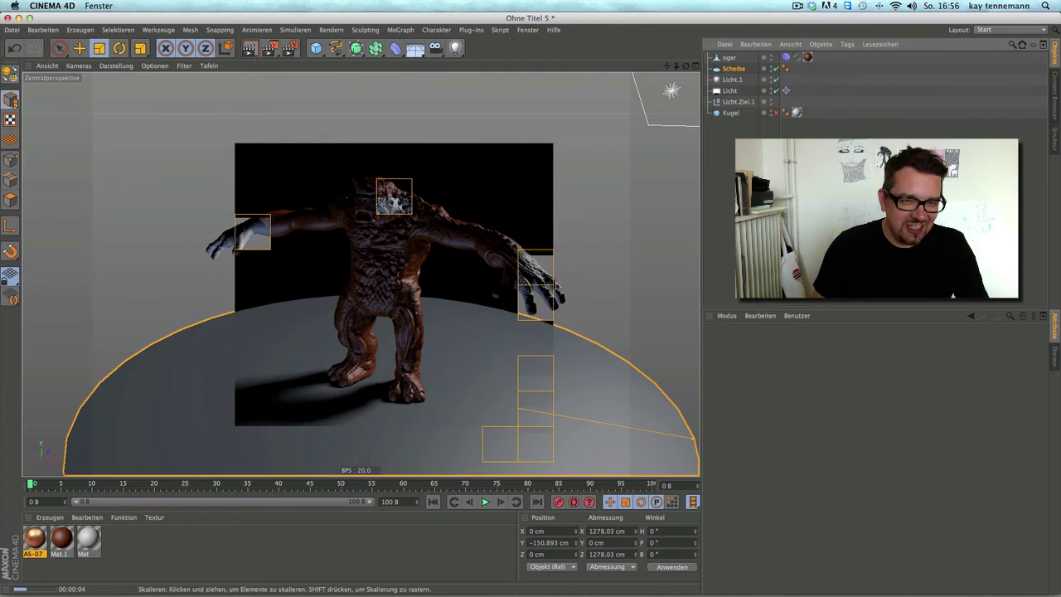
mouse_move(349, 273)
left_mouse_down("alt")
mouse_move(242, 273)
mouse_move(363, 193)
mouse_move(237, 147)
left_mouse_up("alt")
scroll(363, 193, "up", 3)
left_click(249, 48)
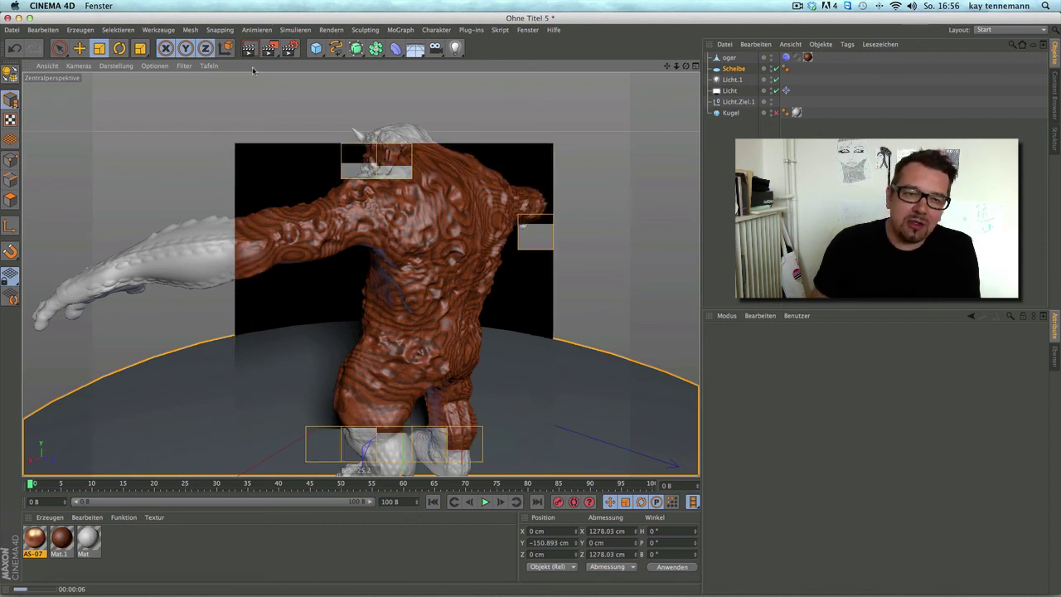
double_click(62, 537)
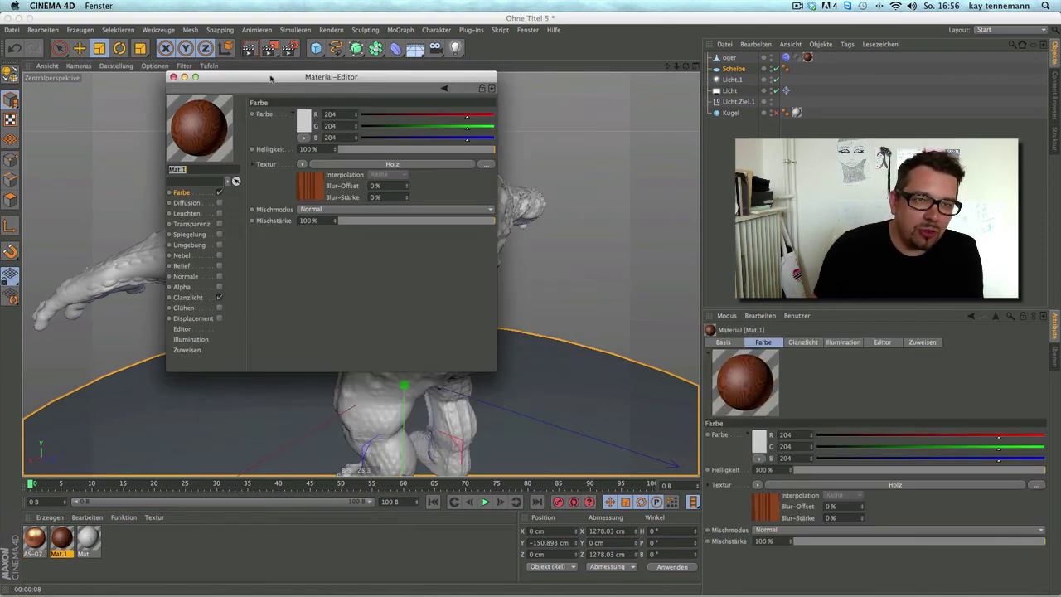
Render a wood preview and switch on Jahresringe in Mat.1's Holz shader, activating Ringwellung at 50%
left_click_drag(273, 77, 757, 149)
left_click(703, 339)
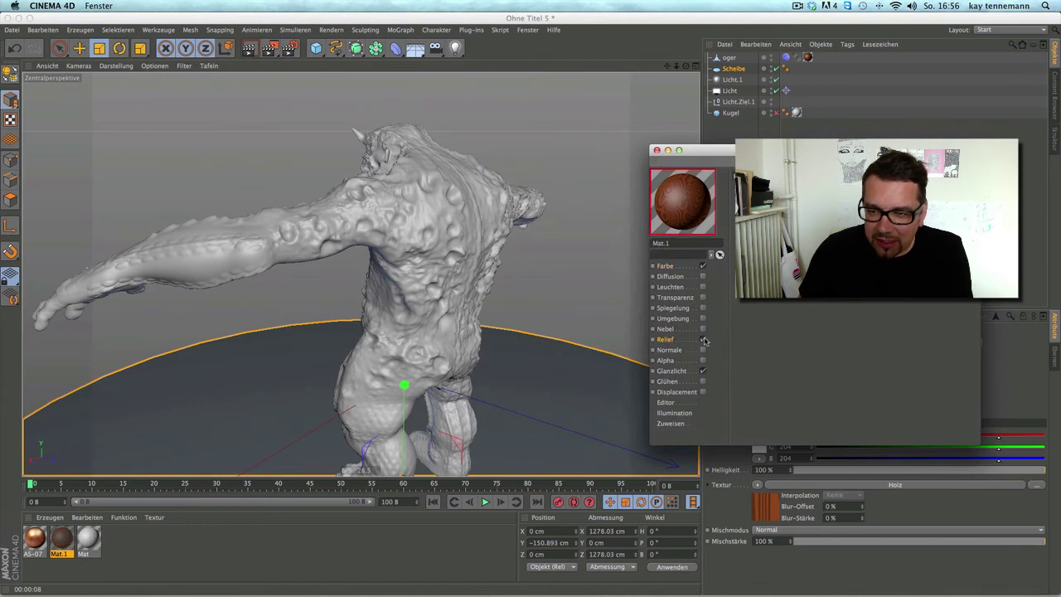
left_click(784, 313)
left_click(692, 271)
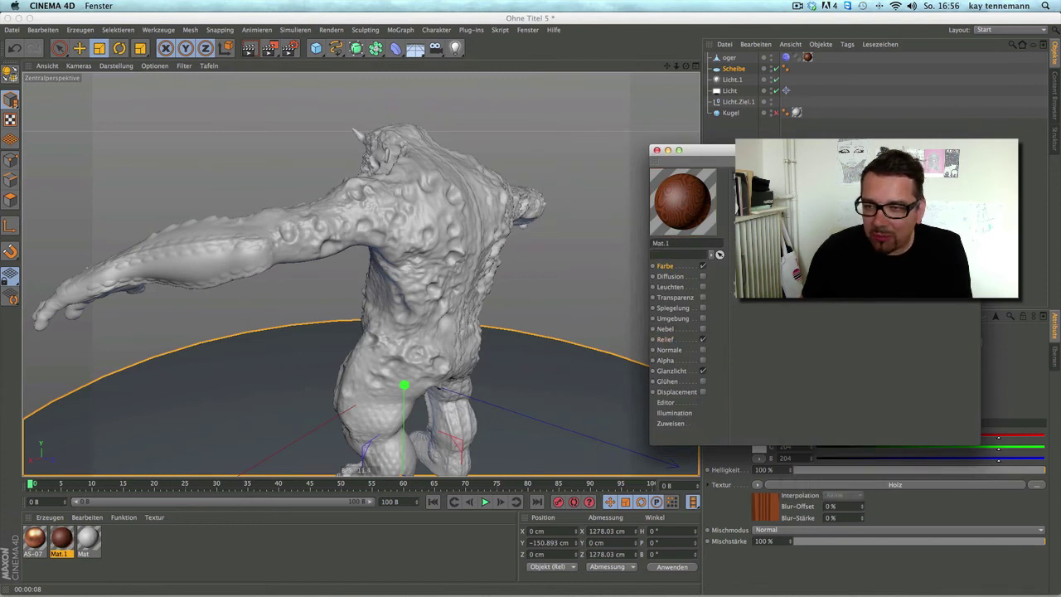
left_click(784, 313)
left_click(772, 329)
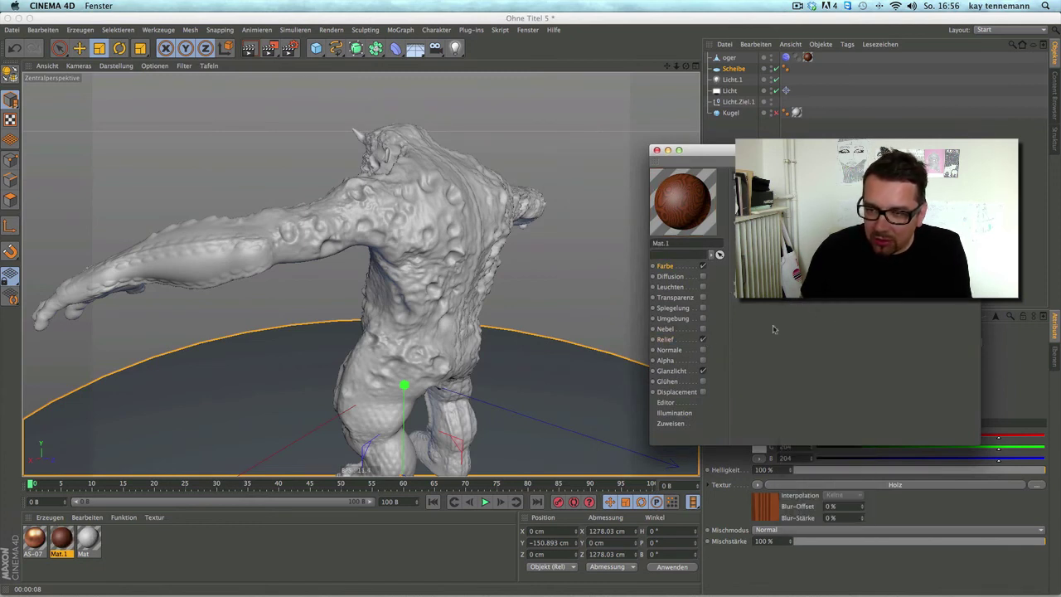
left_click(784, 312)
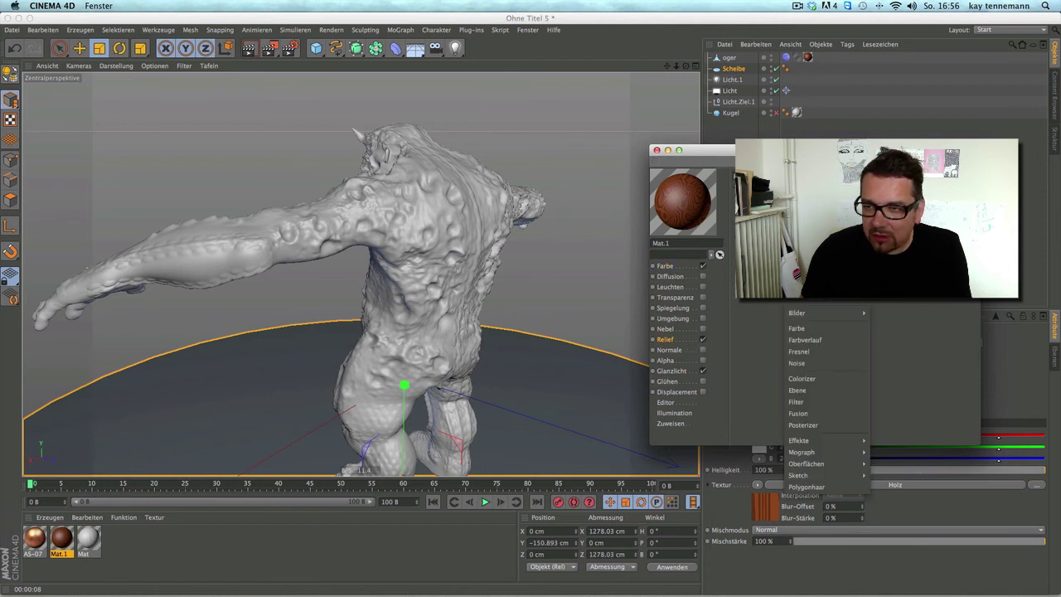
key("Escape")
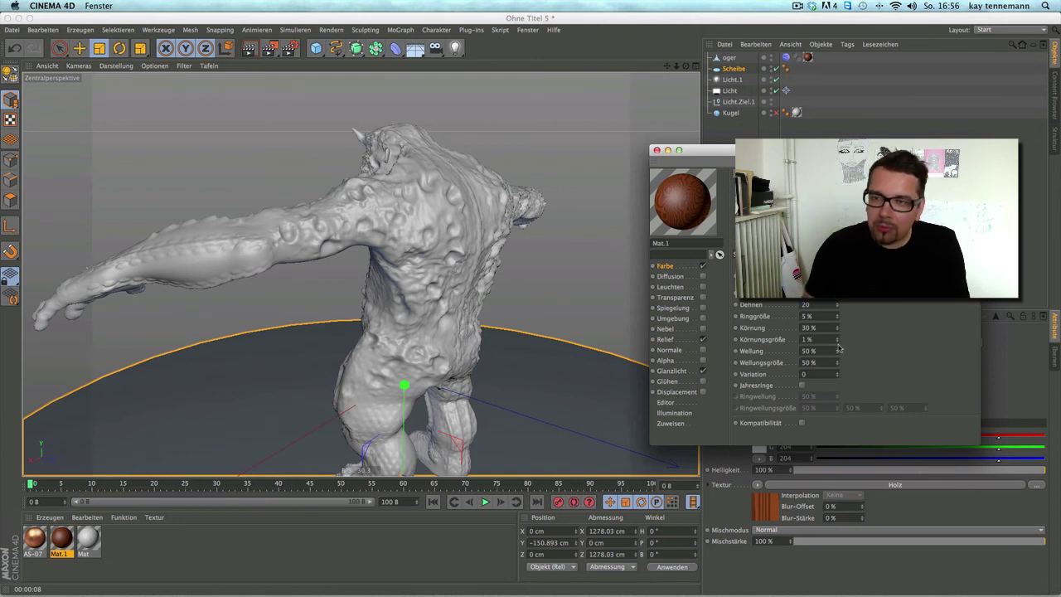
left_click(249, 49)
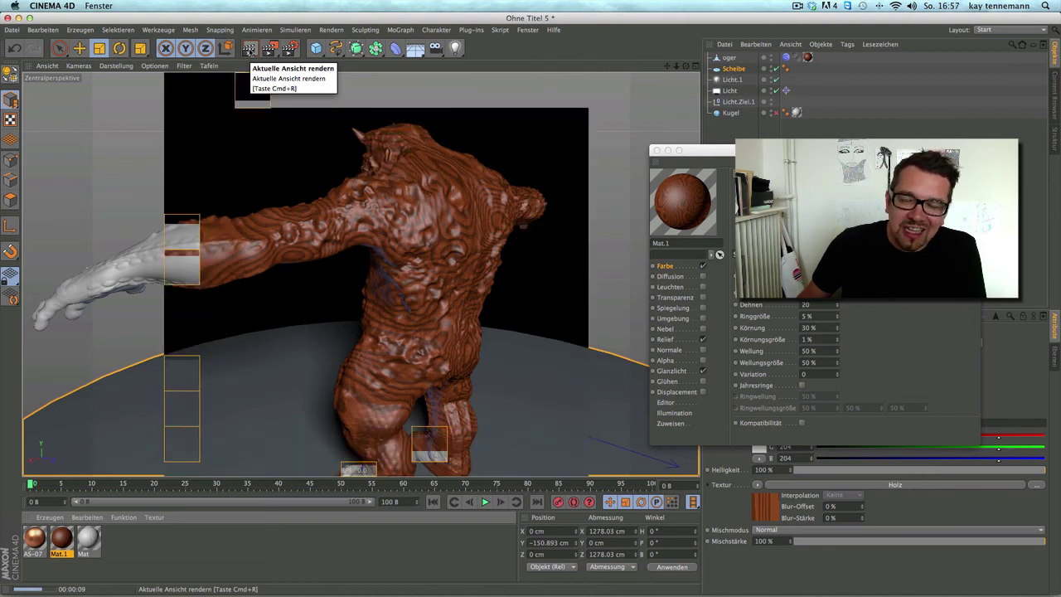
left_click(802, 386)
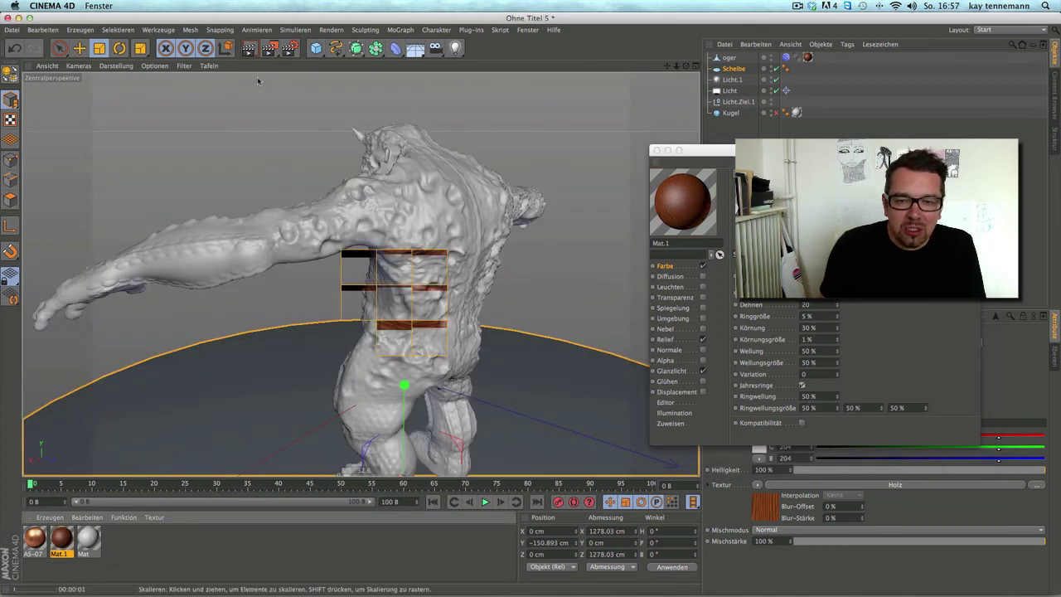
Set the oger's texture projection to Quader-Mapping
left_click(808, 57)
mouse_move(862, 150)
left_mouse_down()
mouse_move(581, 565)
mouse_move(692, 257)
left_mouse_up()
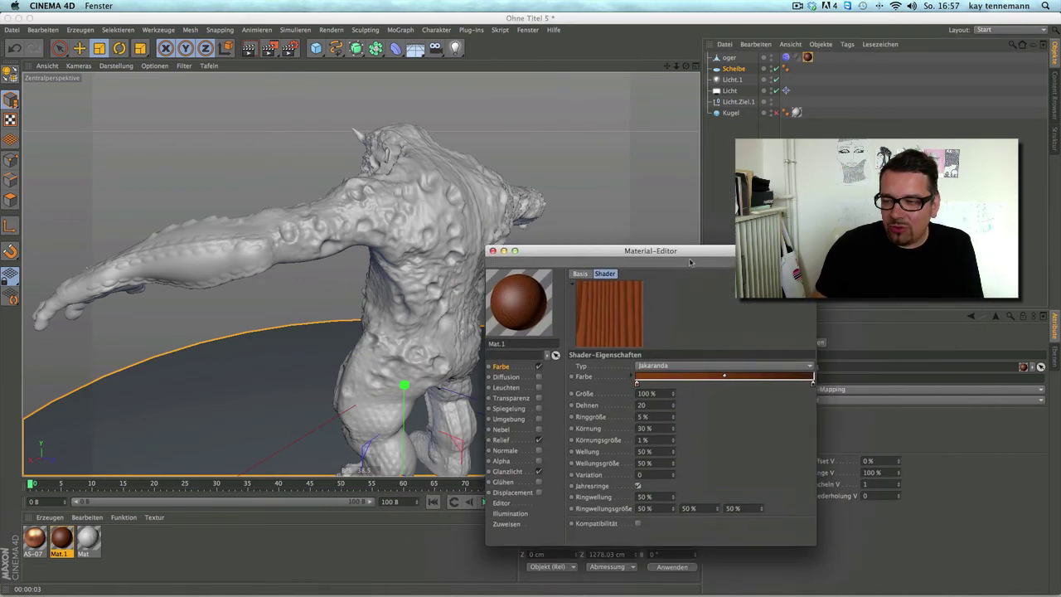
left_click(851, 389)
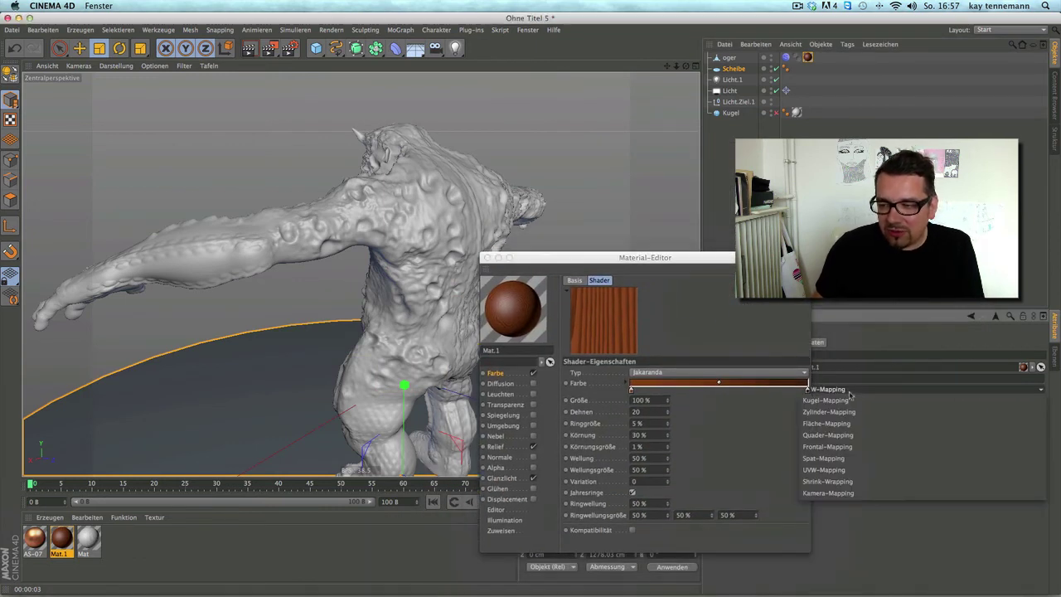
left_click(847, 435)
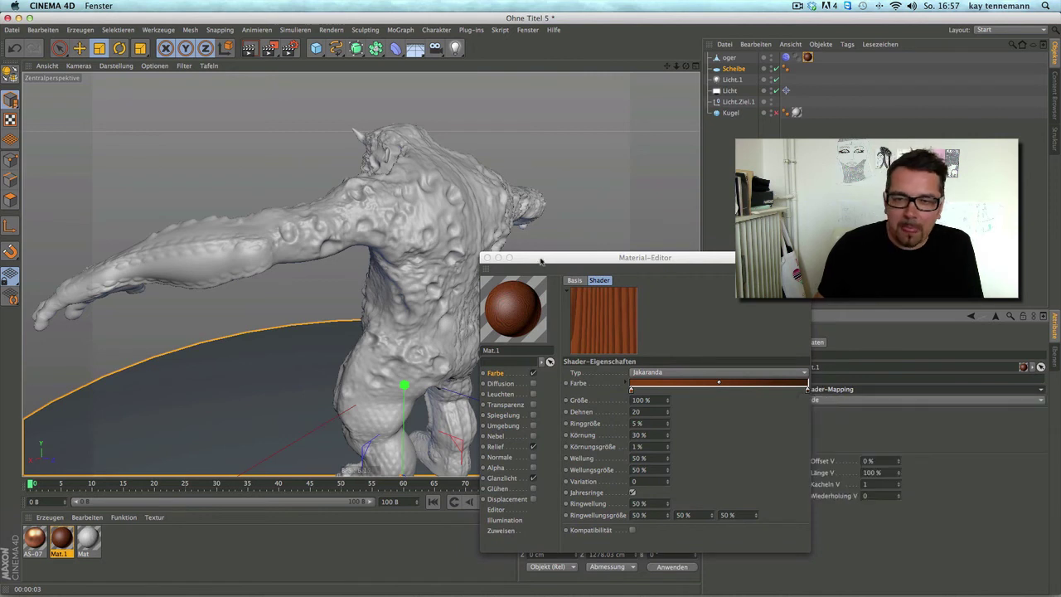
left_click_drag(535, 261, 761, 242)
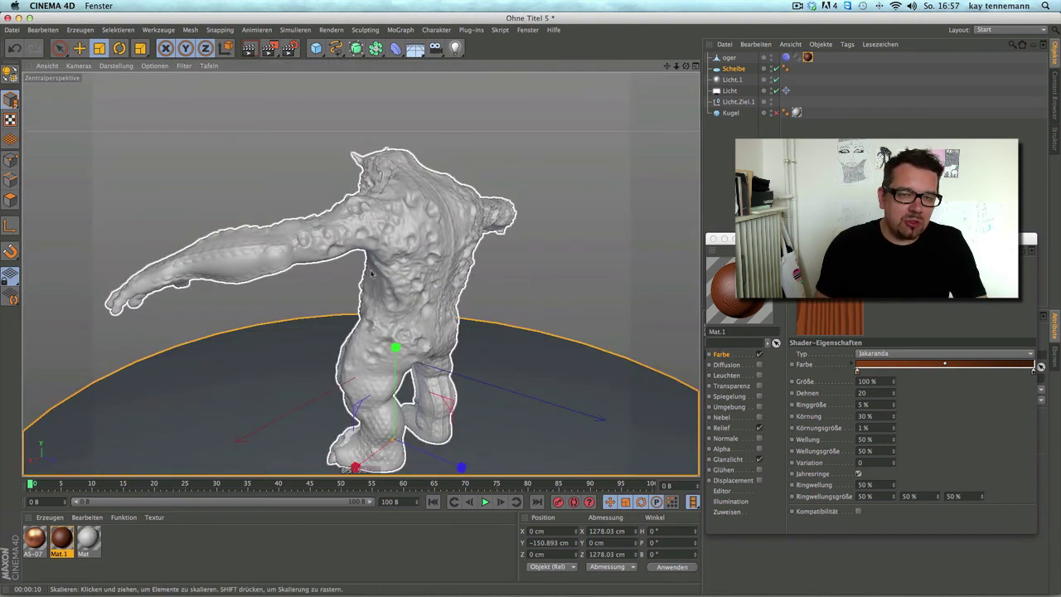
mouse_move(333, 274)
left_mouse_down("alt")
mouse_move(339, 240)
mouse_move(474, 278)
mouse_move(519, 260)
mouse_move(490, 268)
left_mouse_up("alt")
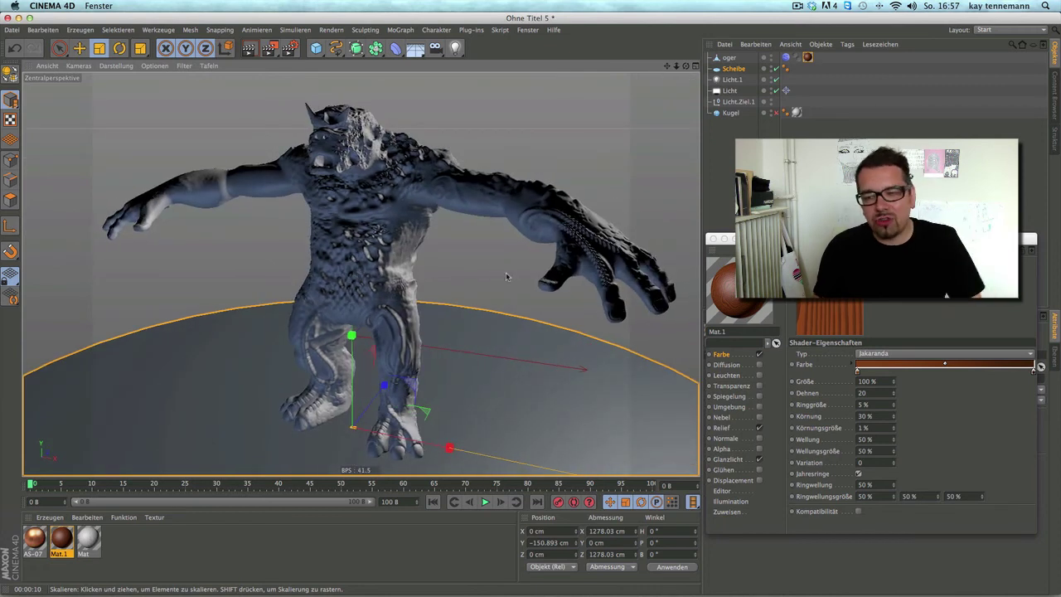
Hide the oger in the viewport, leaving only the disc visible
left_click(741, 365)
left_click(843, 326)
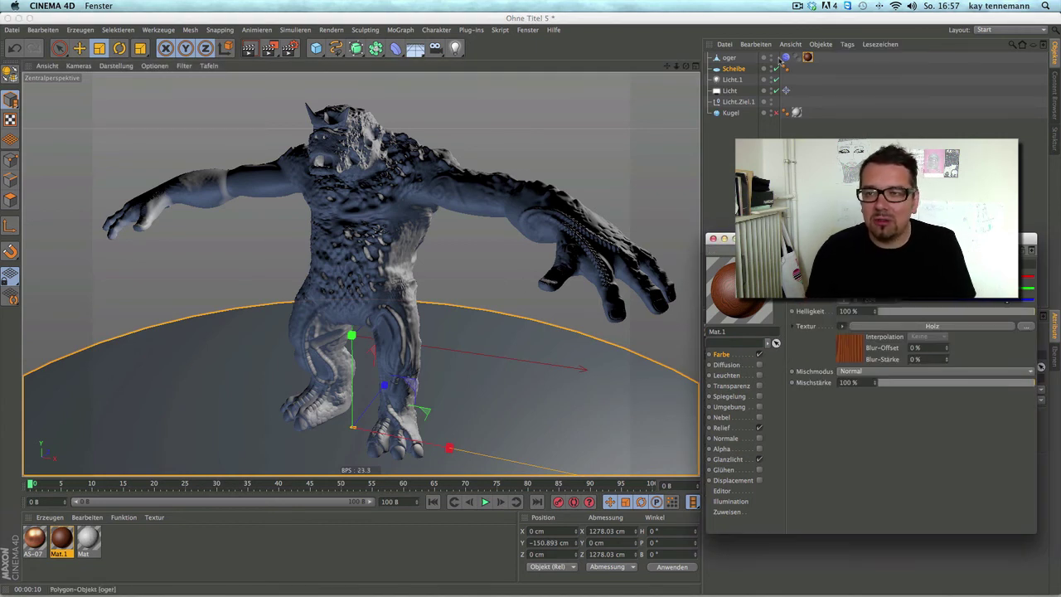
left_click(771, 57)
left_click(771, 57)
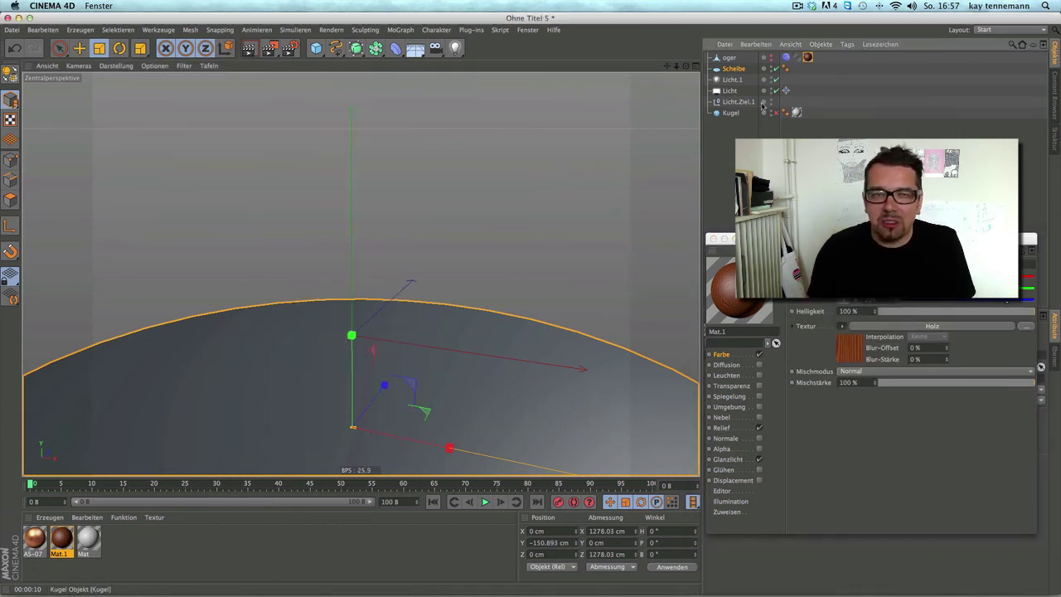
Add a cube, scale it to 359.6 cm, and raise it onto the disc
left_click(320, 49)
left_click_drag(362, 237, 147, 55)
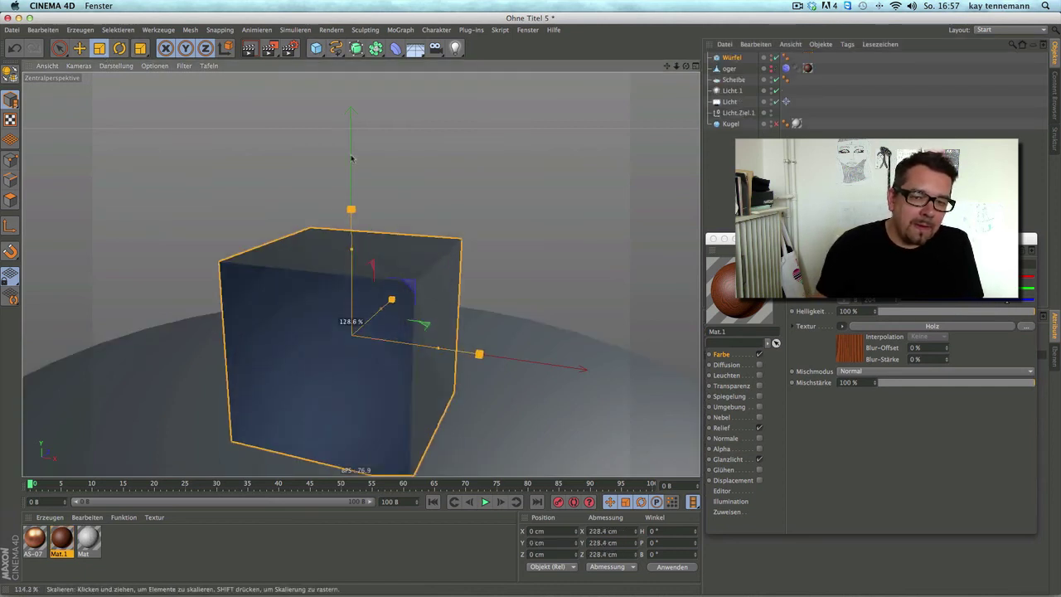
left_click(79, 48)
left_click_drag(352, 240, 352, 155)
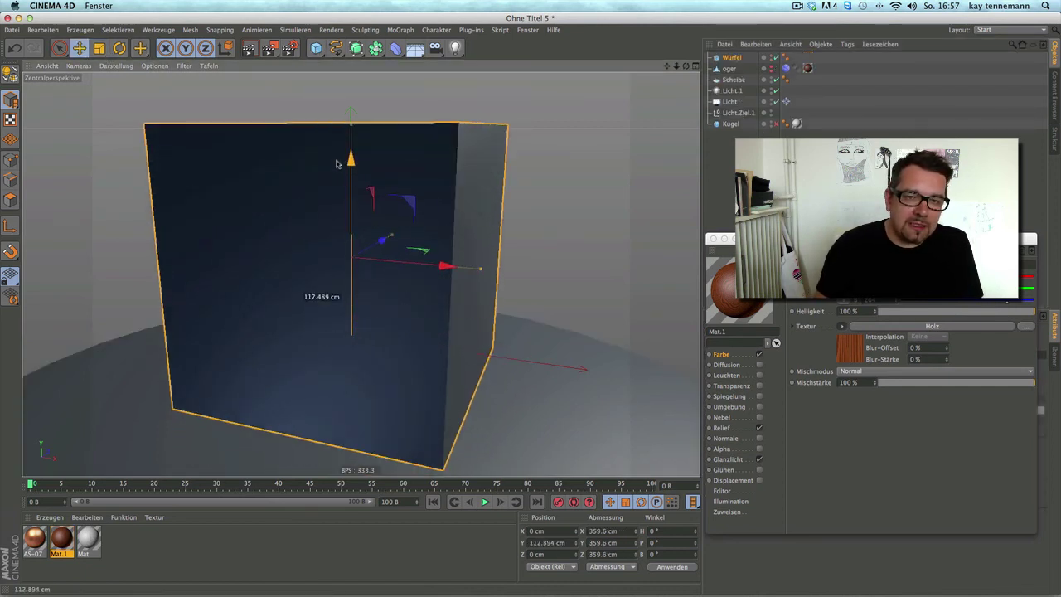
Create Mat.2 with the light abstract desktop JPG as its colour texture and render the cube
left_click(49, 517)
left_click(69, 419)
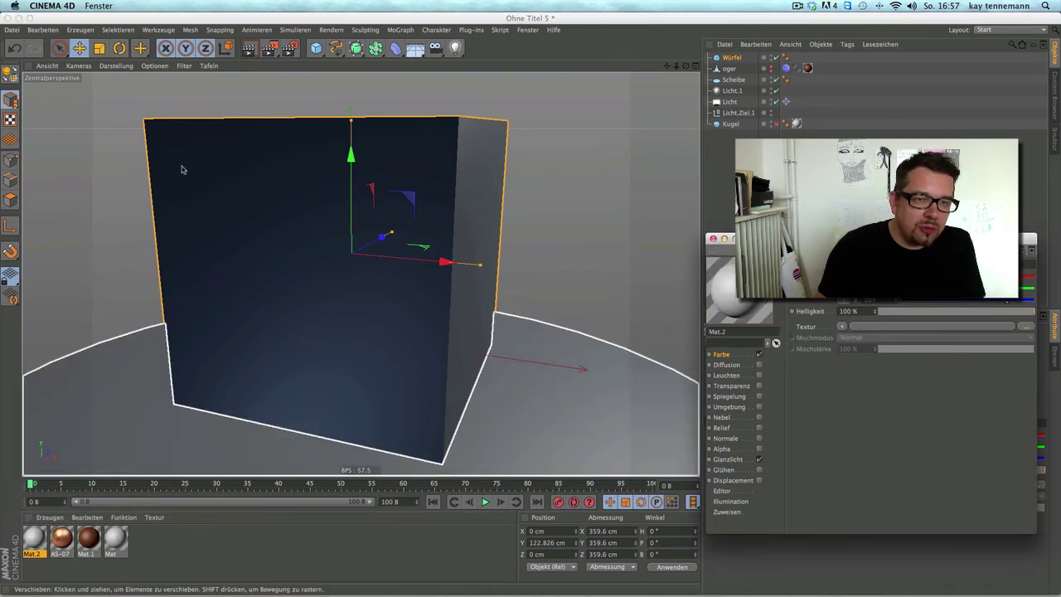
left_click(842, 328)
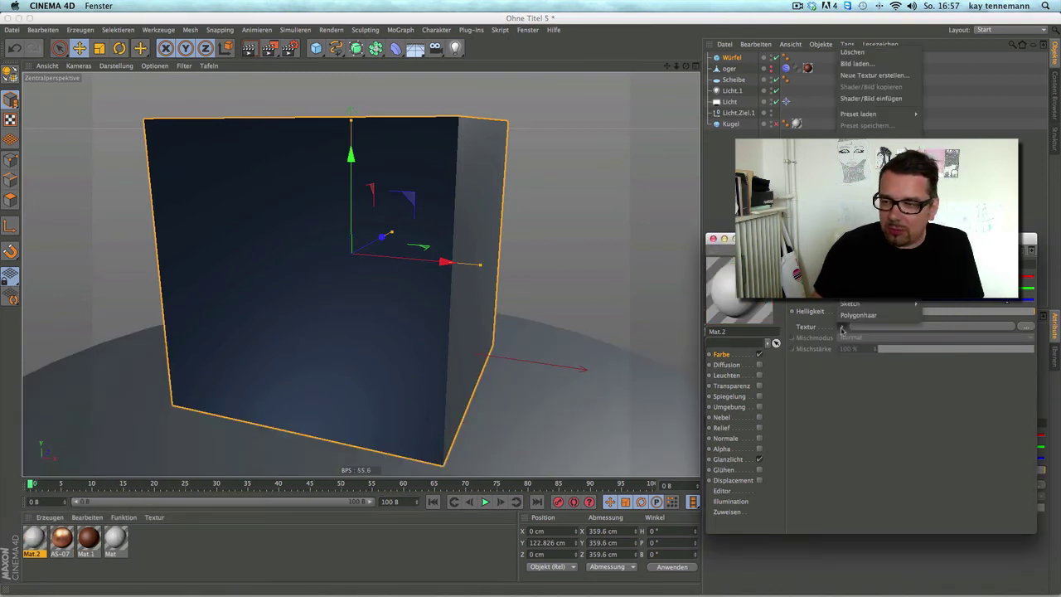
left_click(854, 63)
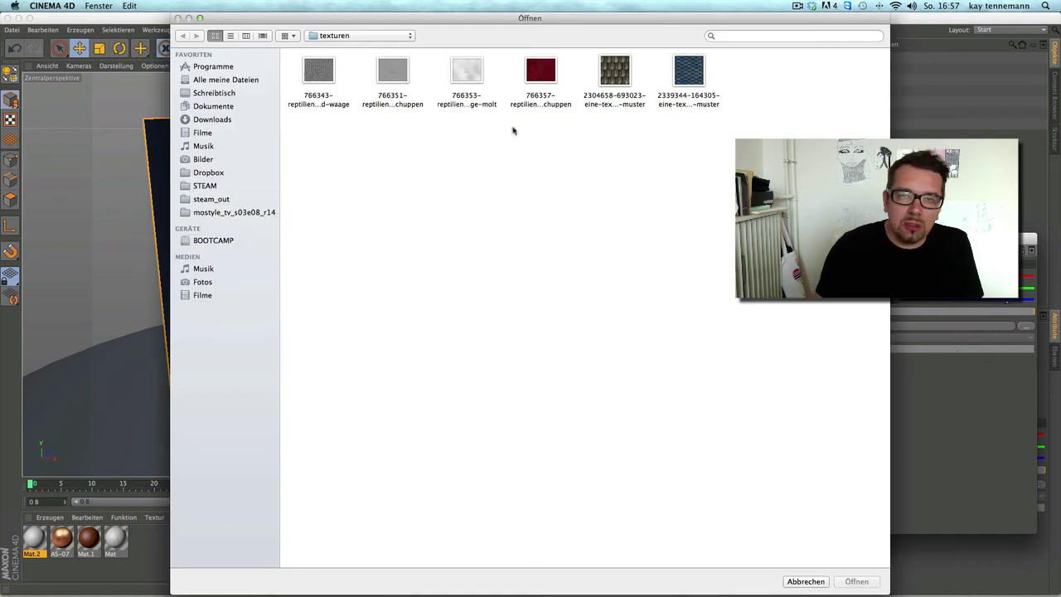
left_click(218, 95)
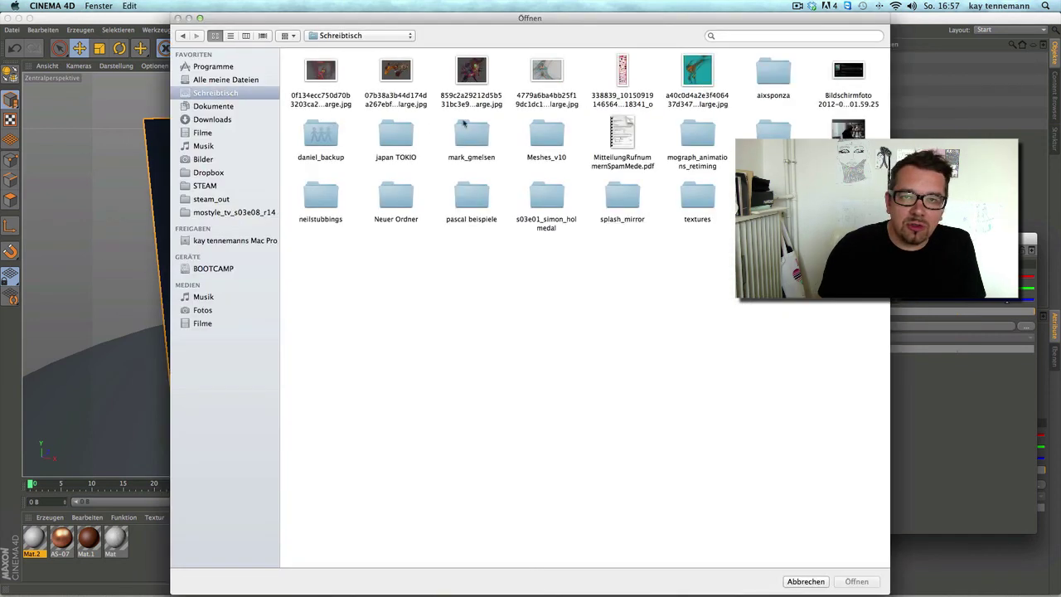
left_click(549, 73)
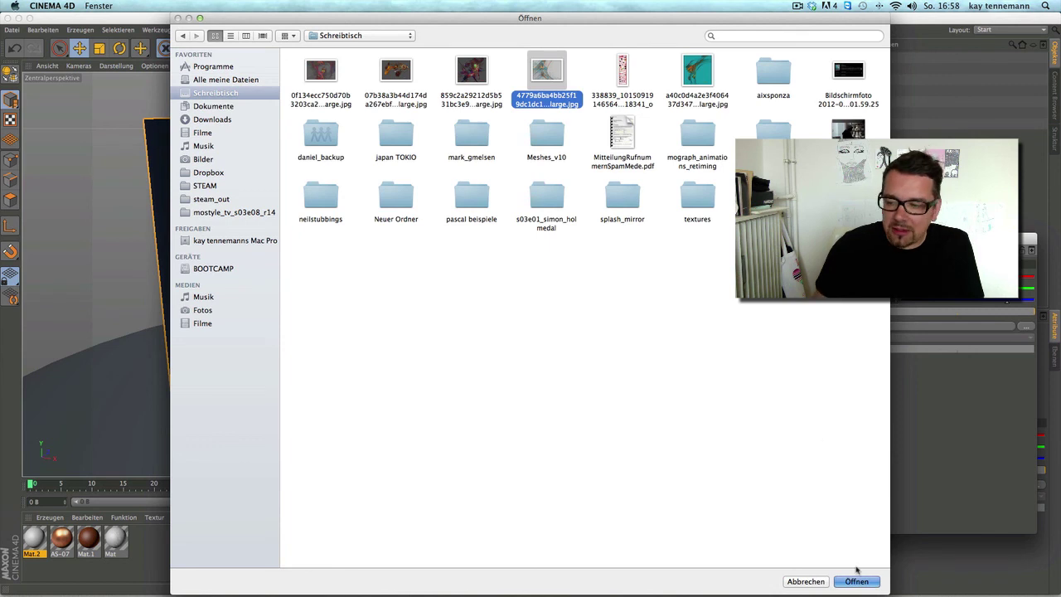
left_click(857, 577)
left_click(569, 208)
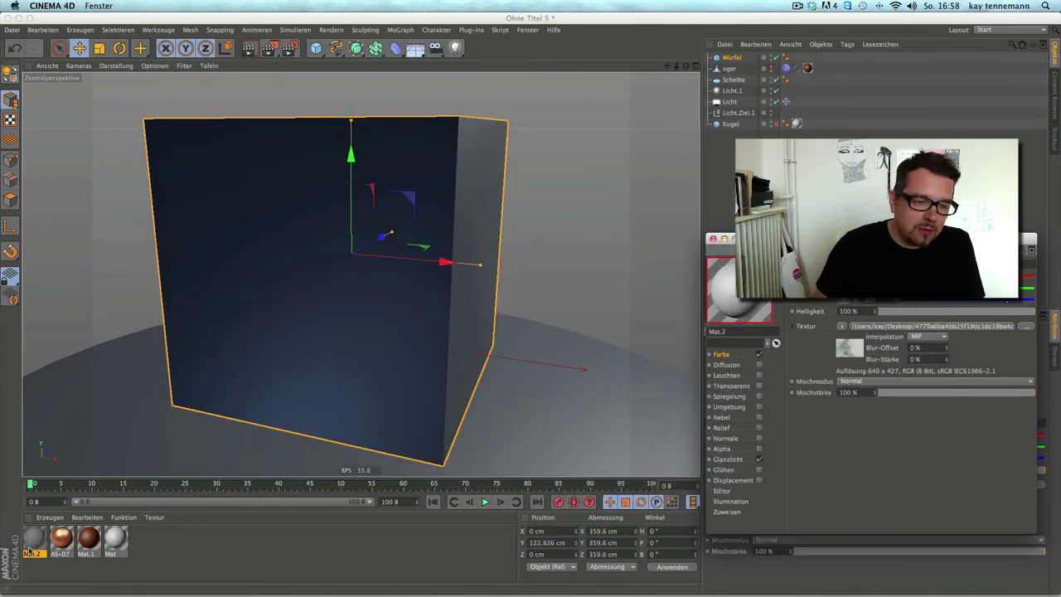
mouse_move(686, 66)
left_mouse_down()
mouse_move(659, 71)
mouse_move(668, 68)
left_mouse_up()
key("ctrl+r")
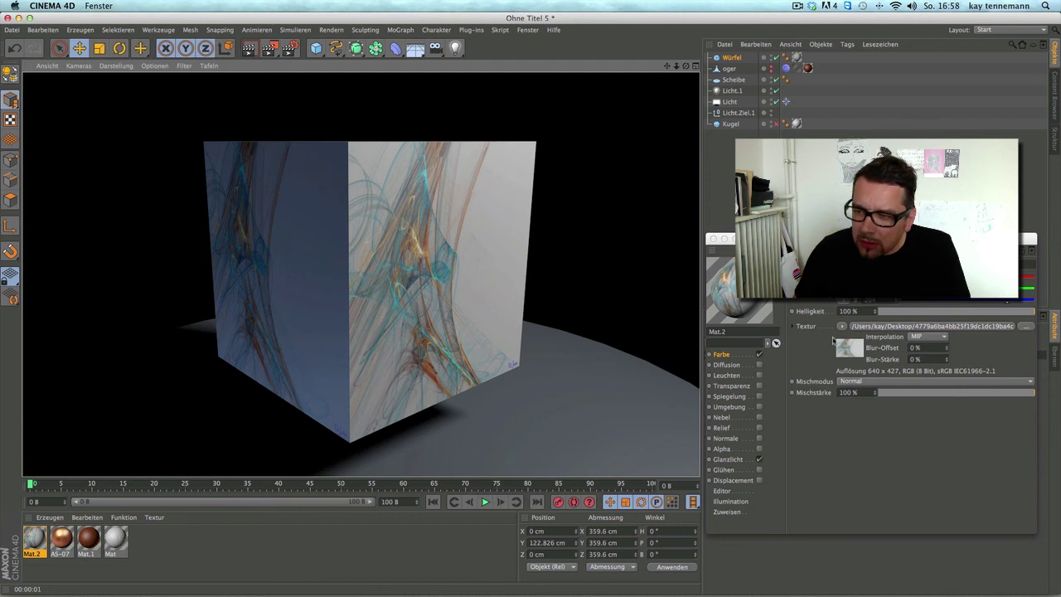
Wrap Mat.2's colour image in a Verwittern shader with Hell weighting and render it
left_click(842, 326)
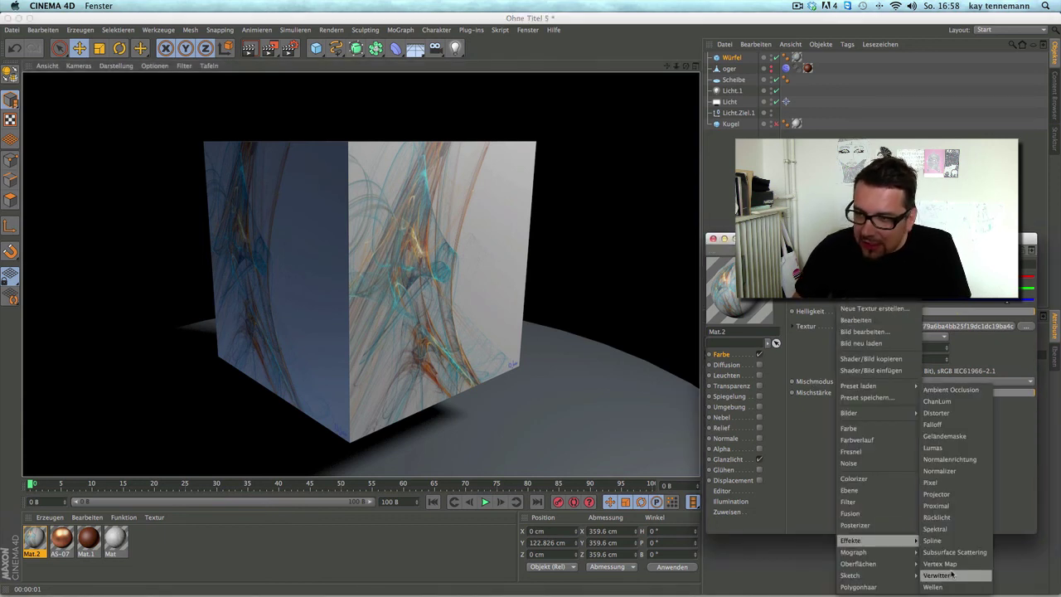
left_click(937, 574)
left_click(869, 326)
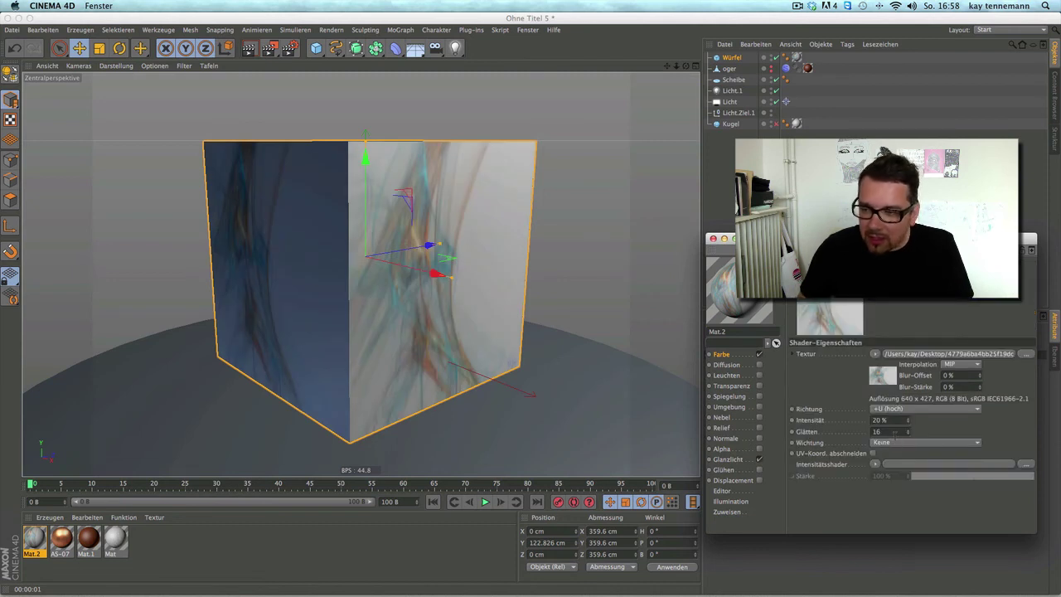
left_click(895, 444)
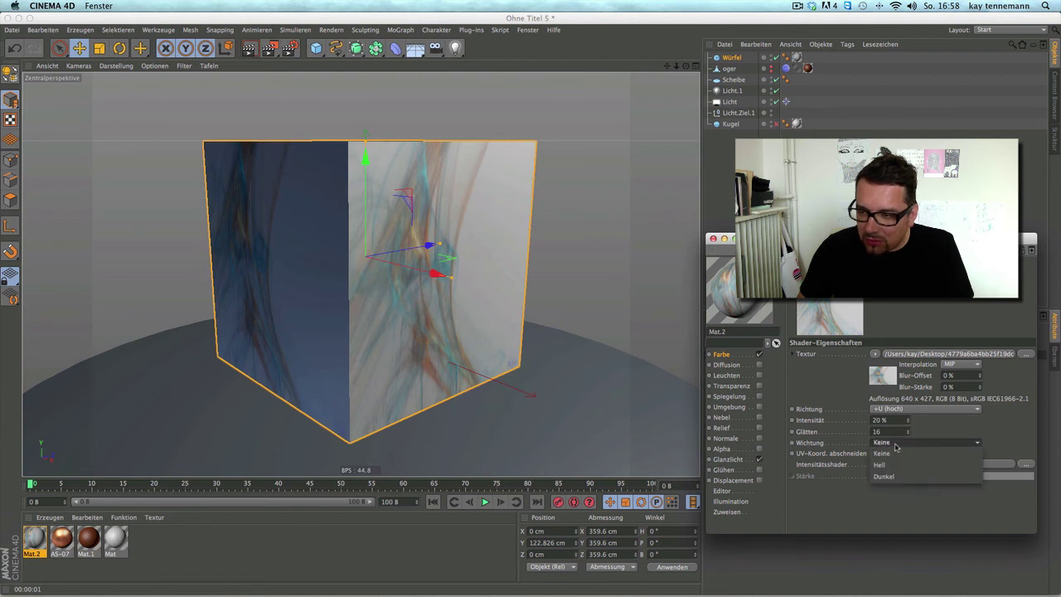
left_click(896, 464)
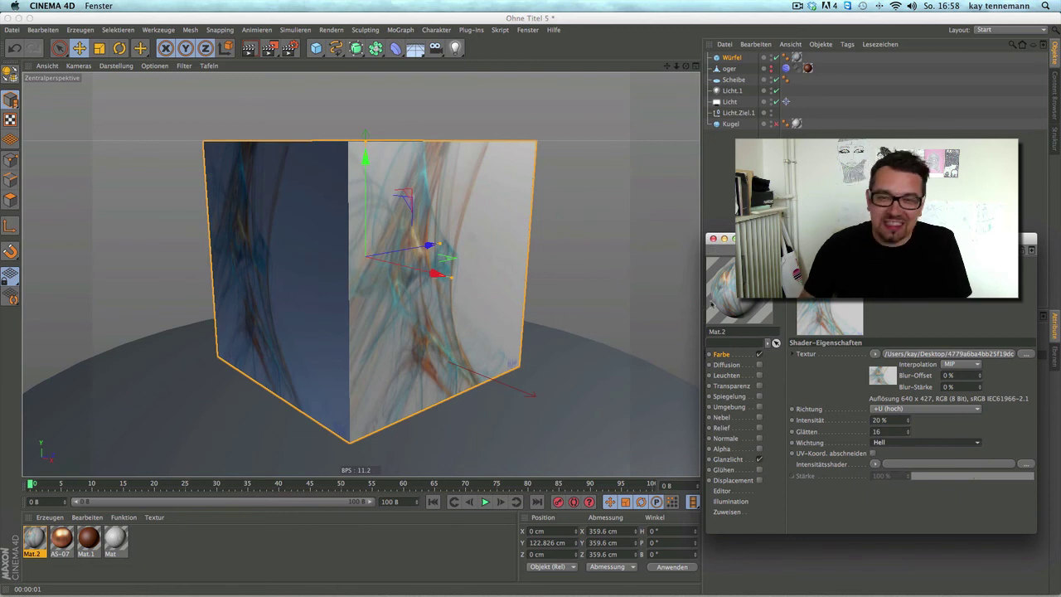
key("ctrl+r")
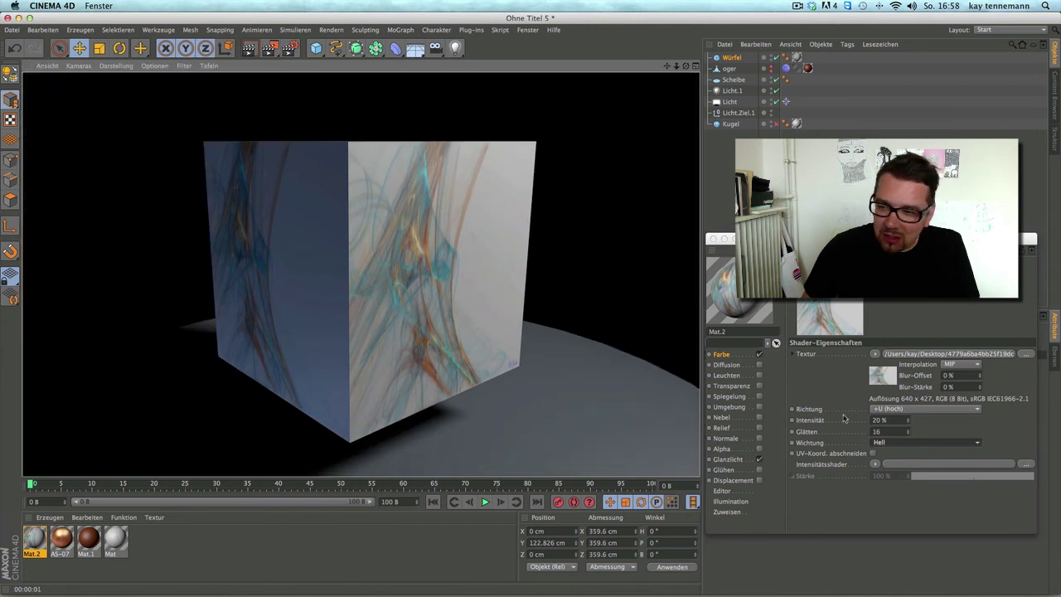
left_click(774, 356)
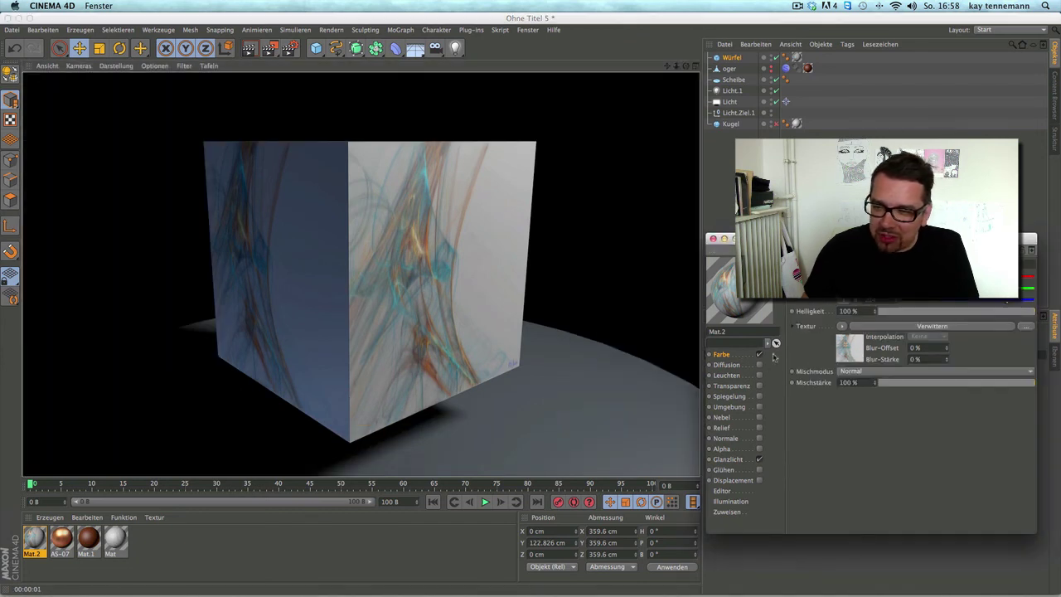
left_click(843, 327)
mouse_move(870, 138)
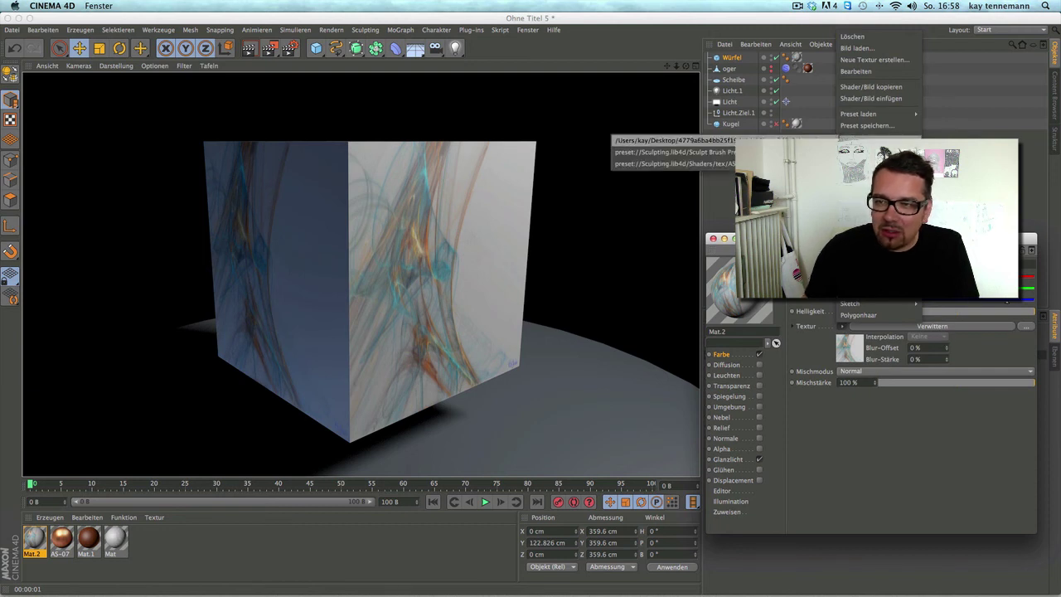
Reapply the Verwittern shader to Mat.2's colour at 77% intensity and view the cube from above
left_click(664, 140)
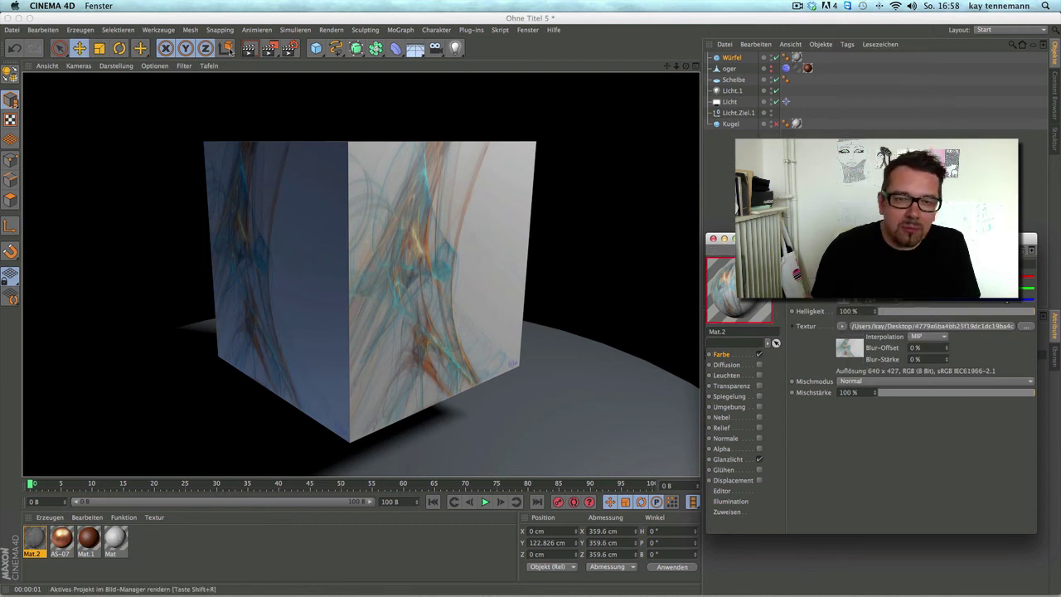
left_click(250, 49)
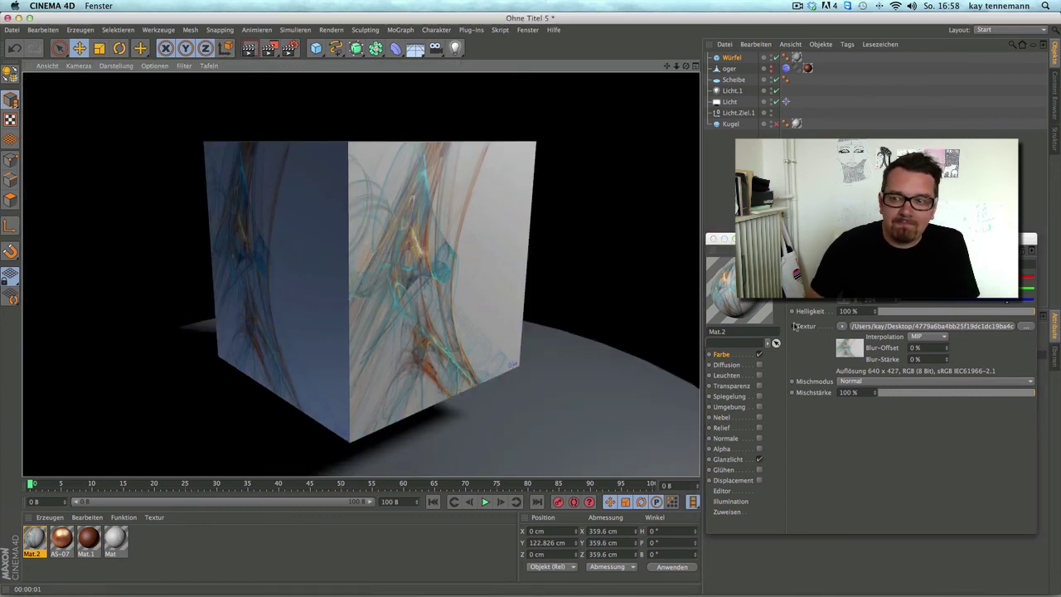
left_click(747, 355)
left_click(842, 326)
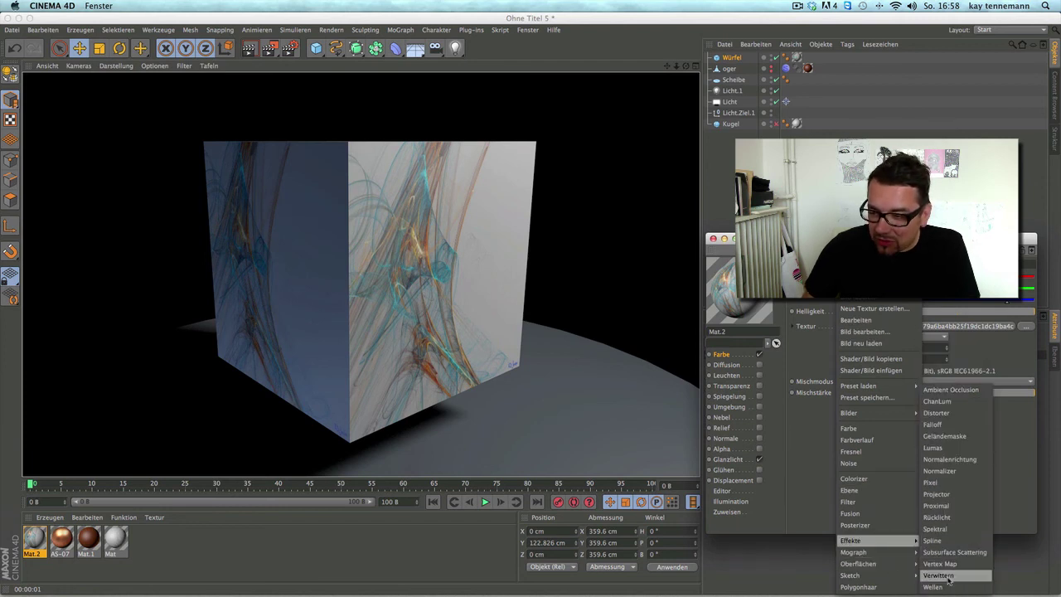
left_click(941, 573)
left_click(888, 326)
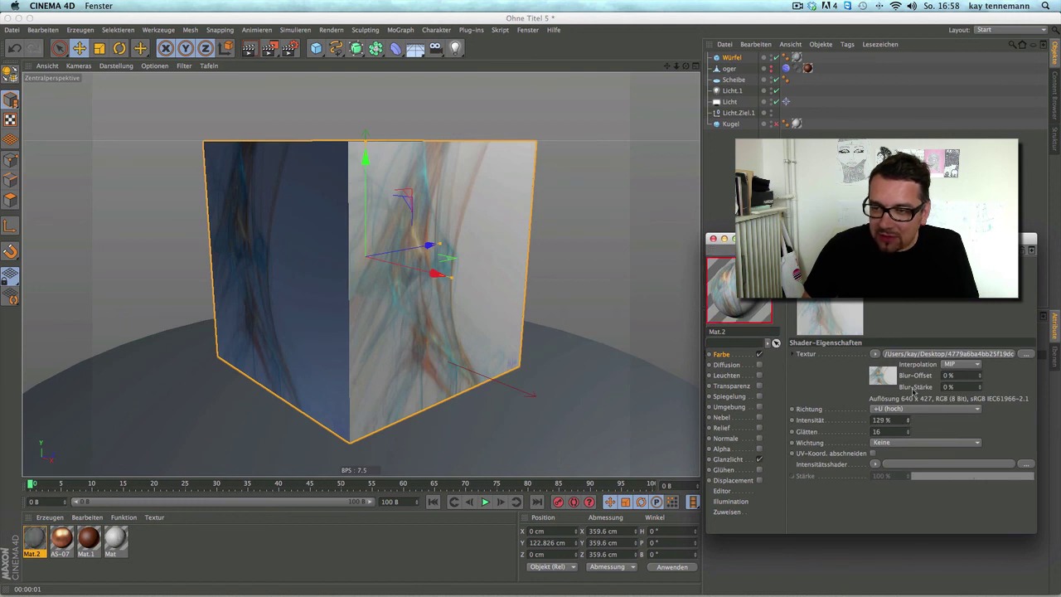
left_click_drag(908, 425, 911, 452)
left_click(249, 48)
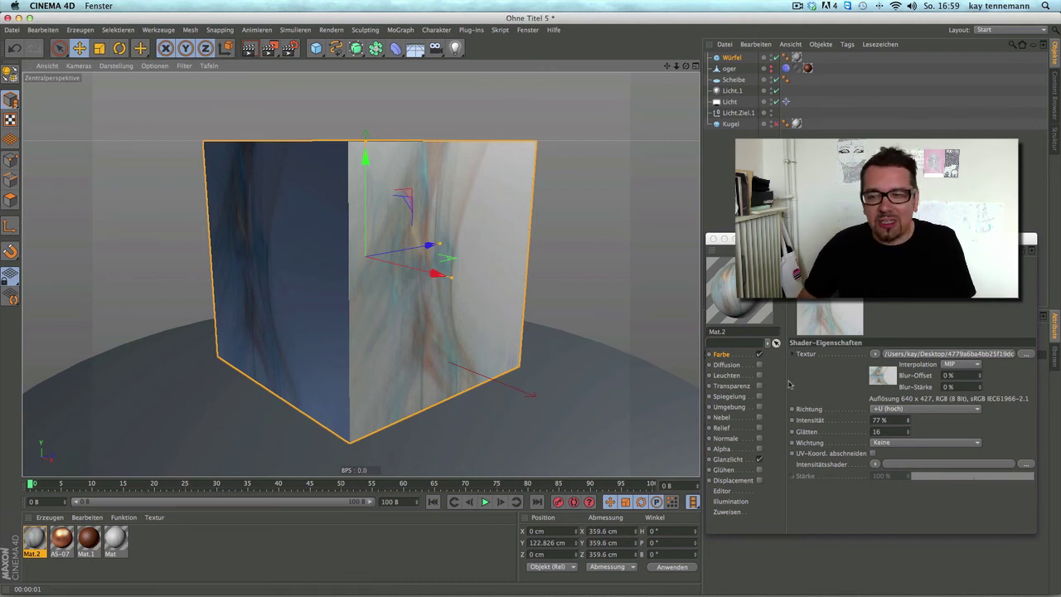
left_click_drag(685, 66, 360, 274)
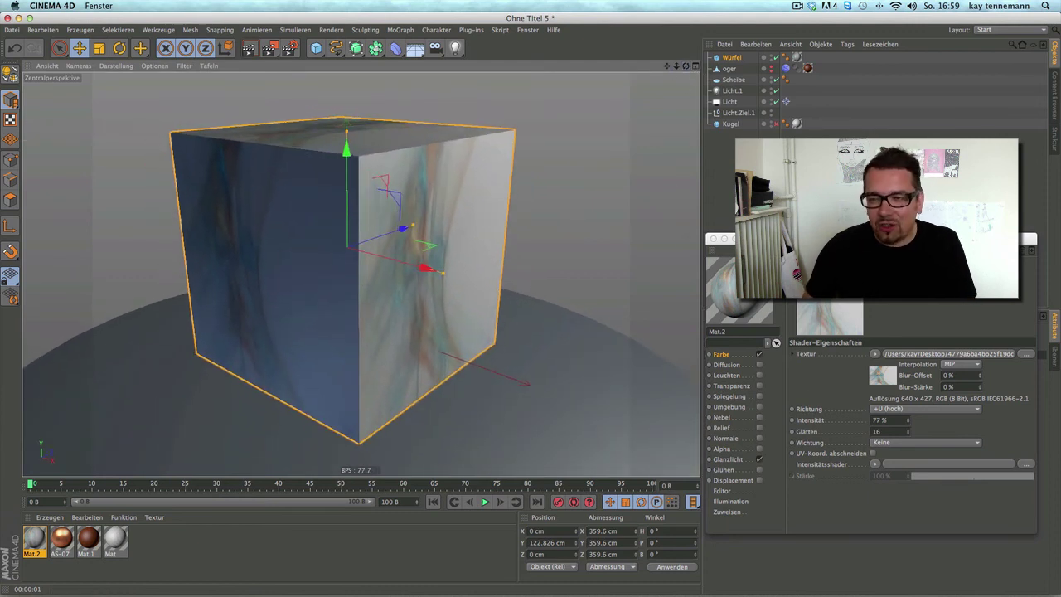
left_click_drag(718, 239, 678, 208)
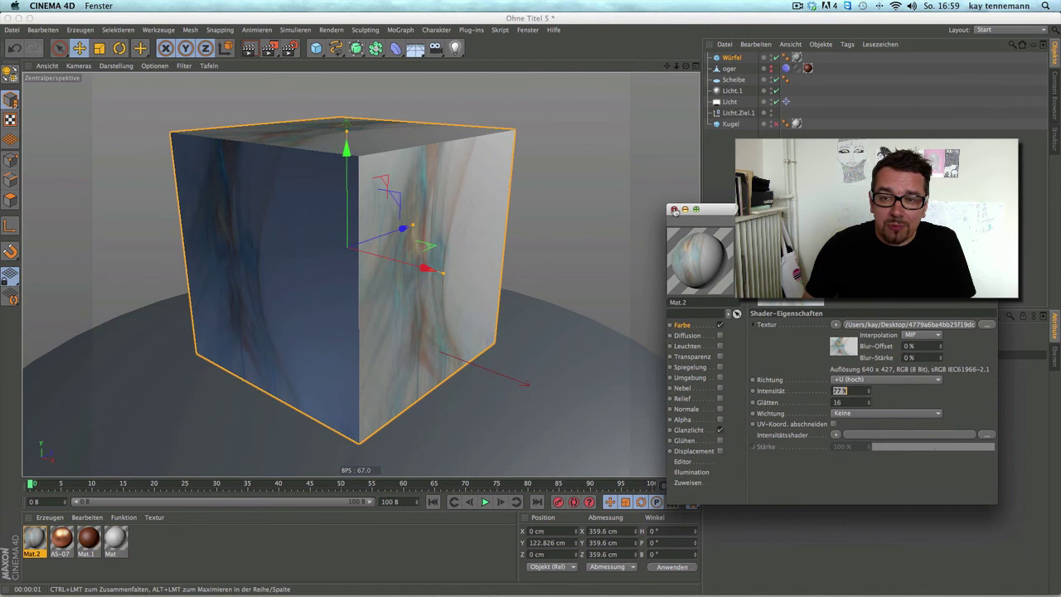
Close the Mat.2 material editor so the cube's object properties show again
left_click(674, 209)
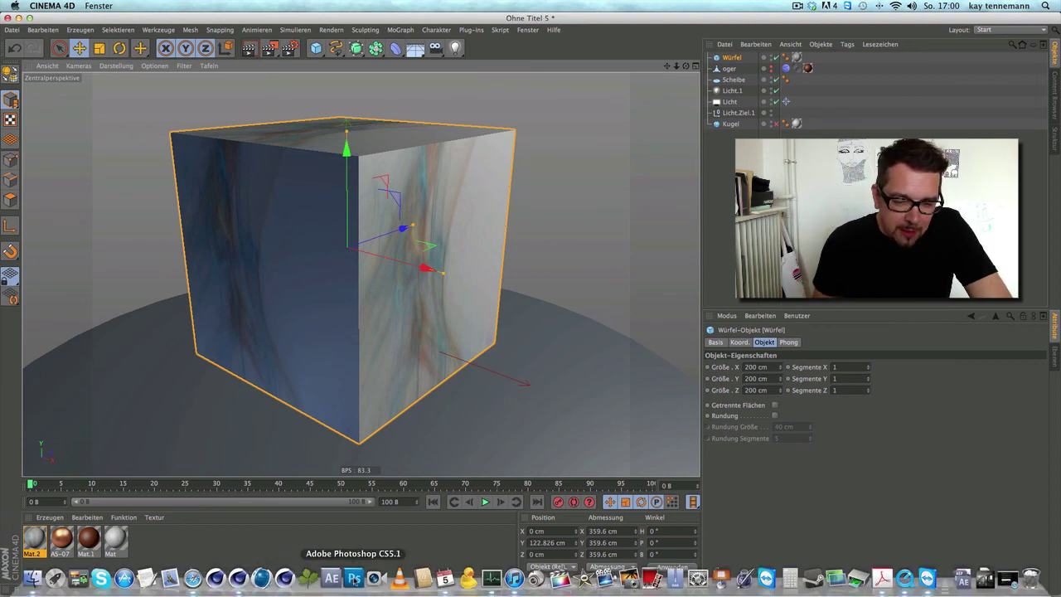
Launch Photoshop from the Dock and bring up the Datei > Öffnen dialog
left_click(355, 580)
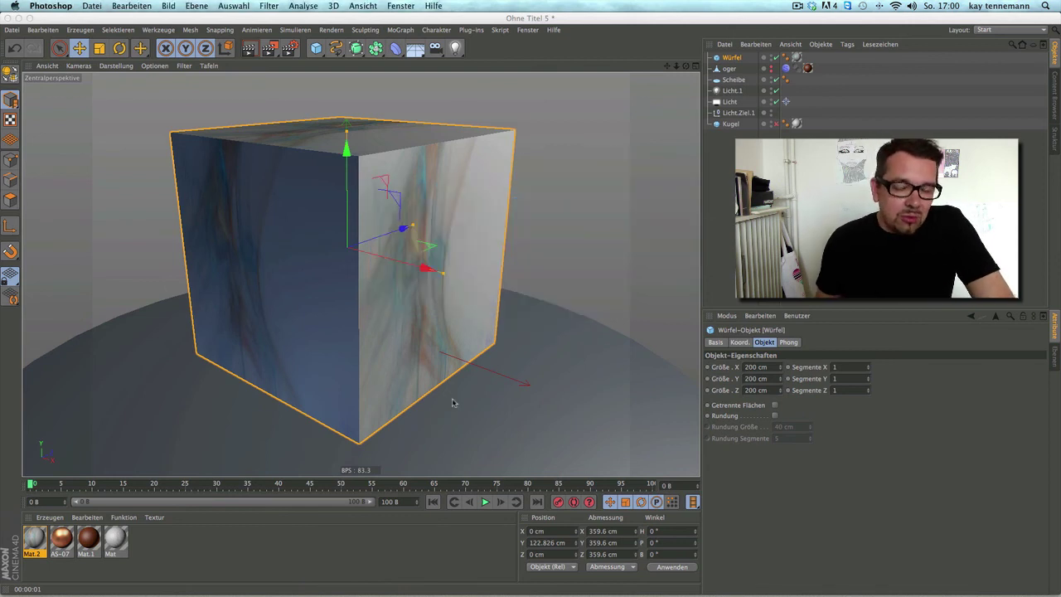
left_click(87, 7)
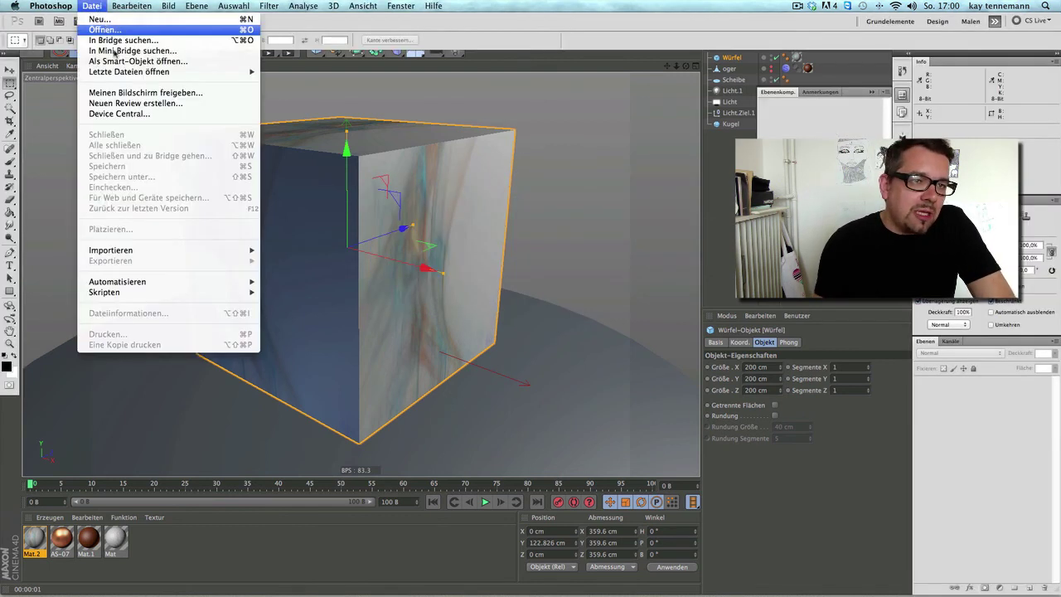
left_click(108, 31)
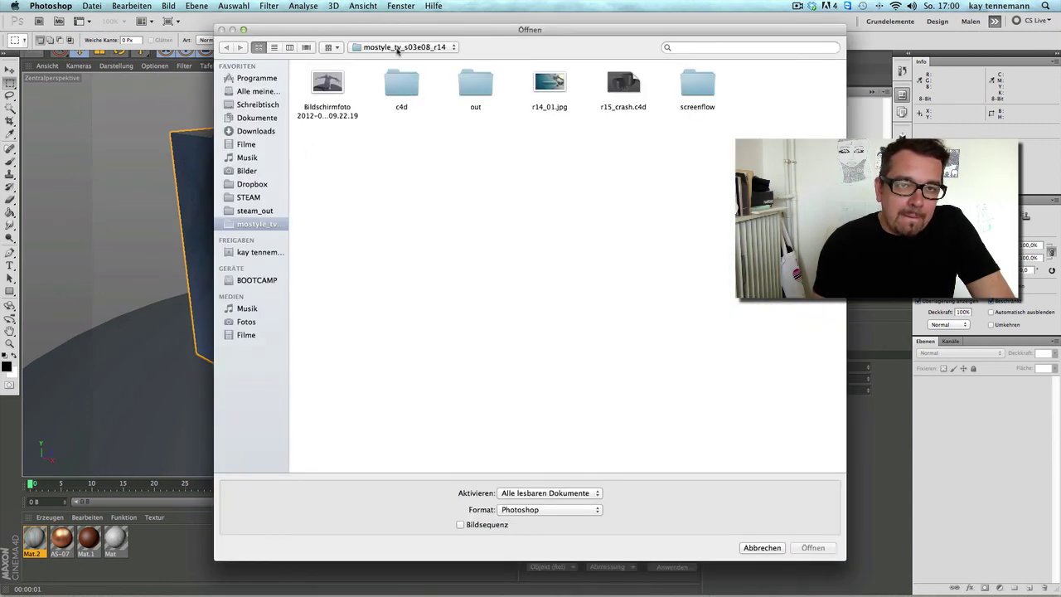
Browse to the c4d > skulping folder and open oger.c4d as a 3D document
left_click(398, 48)
left_click(280, 198)
left_click(437, 87)
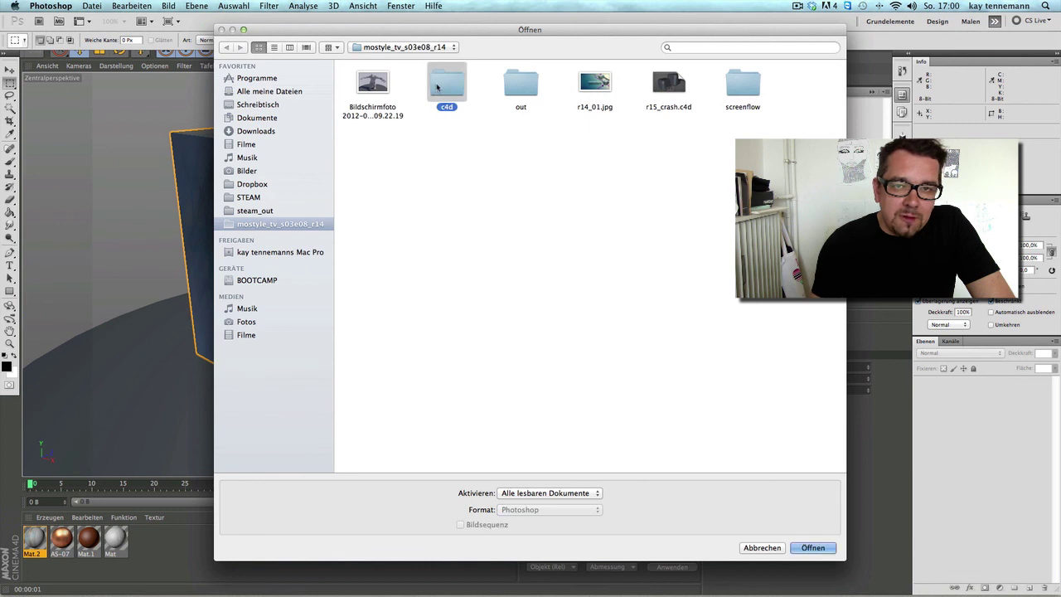
double_click(439, 86)
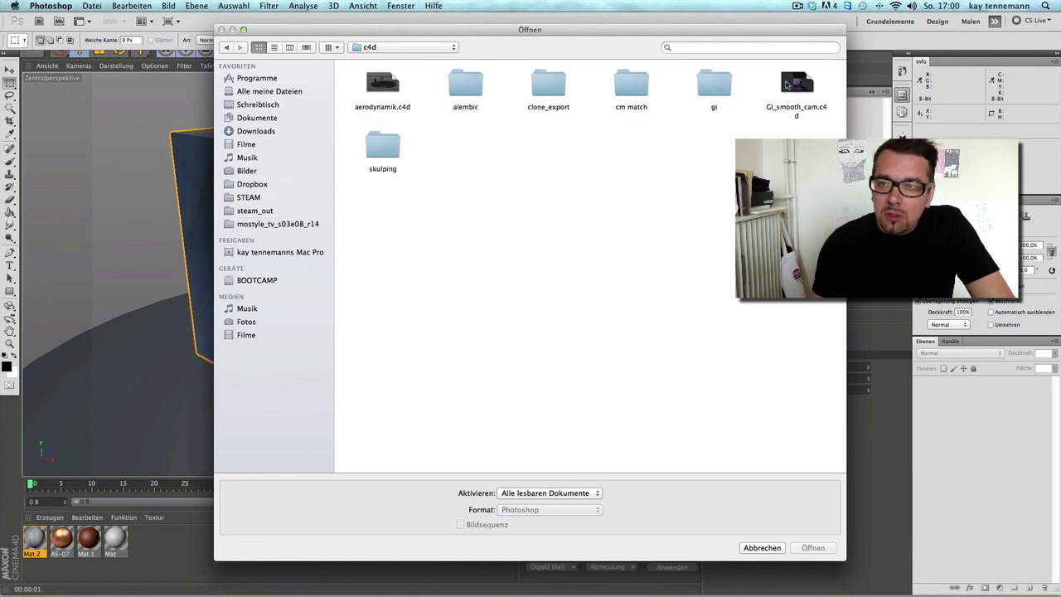
left_click(558, 85)
double_click(373, 166)
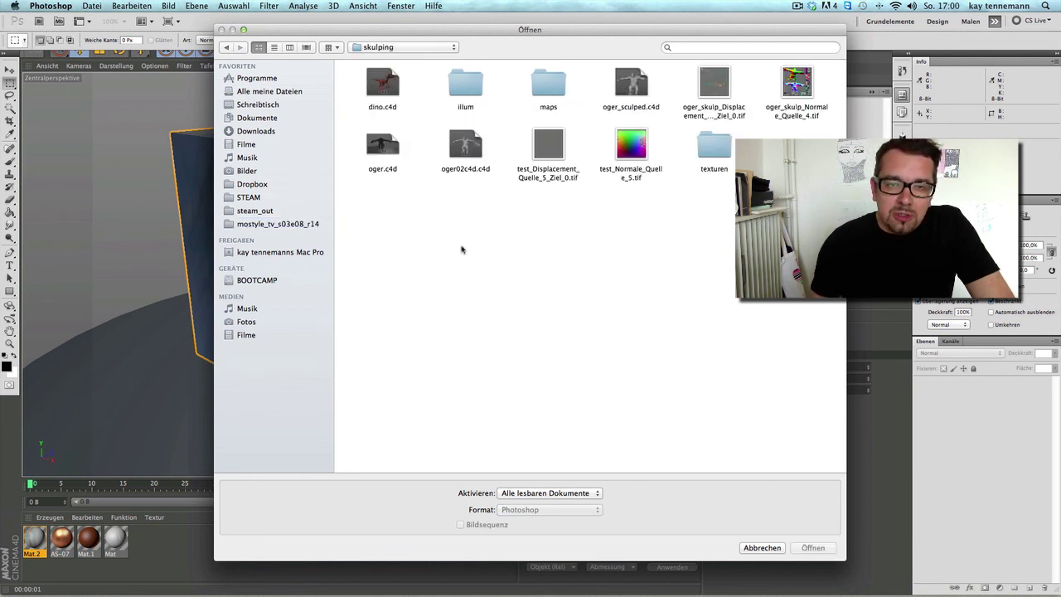
double_click(400, 146)
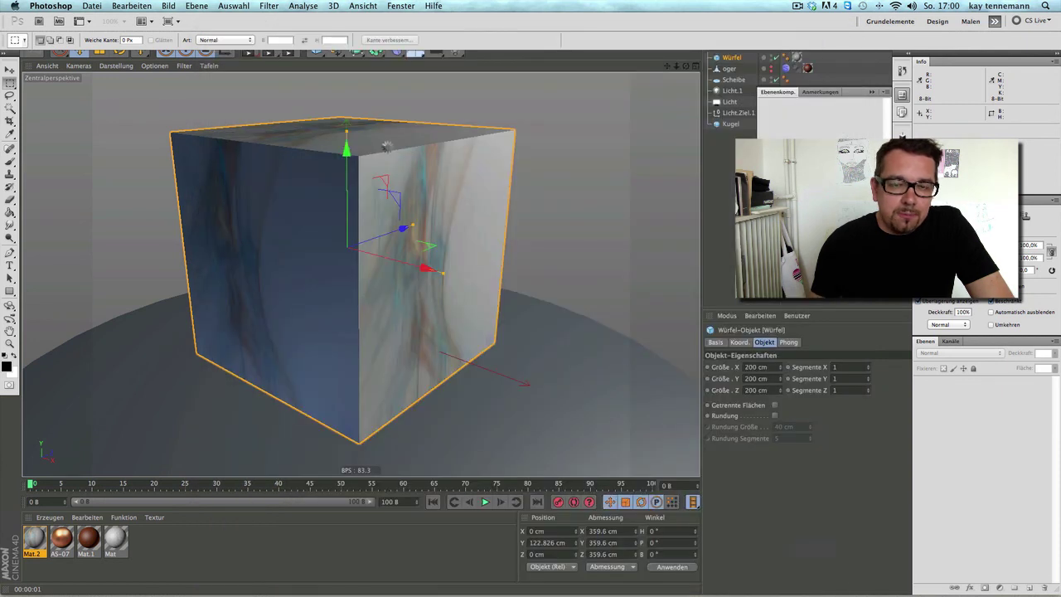
Shift the ogre model left, then try the Schattierte Illustration render preset and cancel
left_click_drag(308, 56, 503, 61)
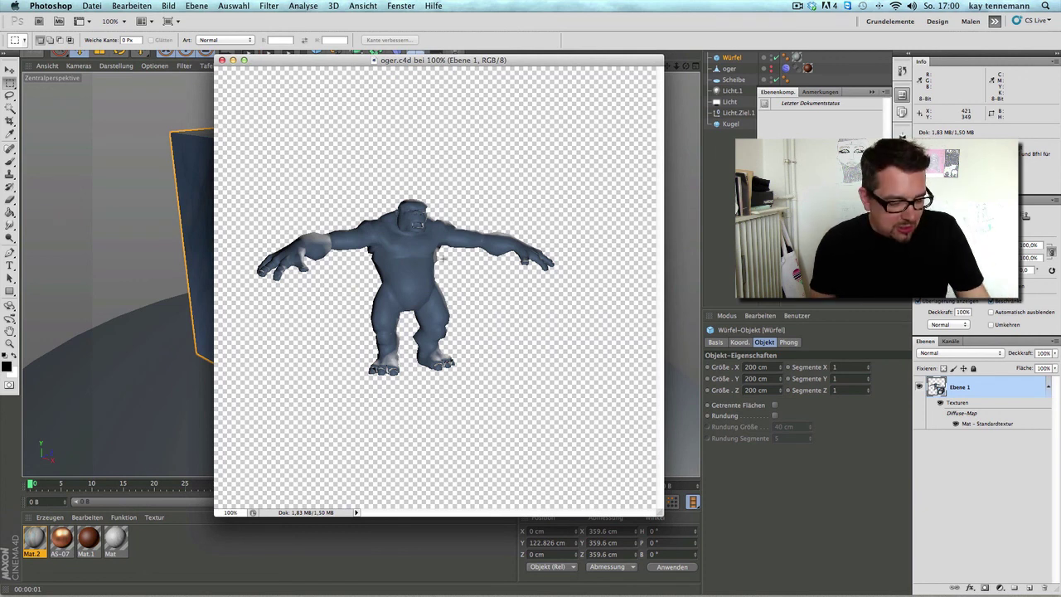
mouse_move(434, 268)
left_mouse_down()
mouse_move(362, 301)
mouse_move(406, 274)
left_mouse_up()
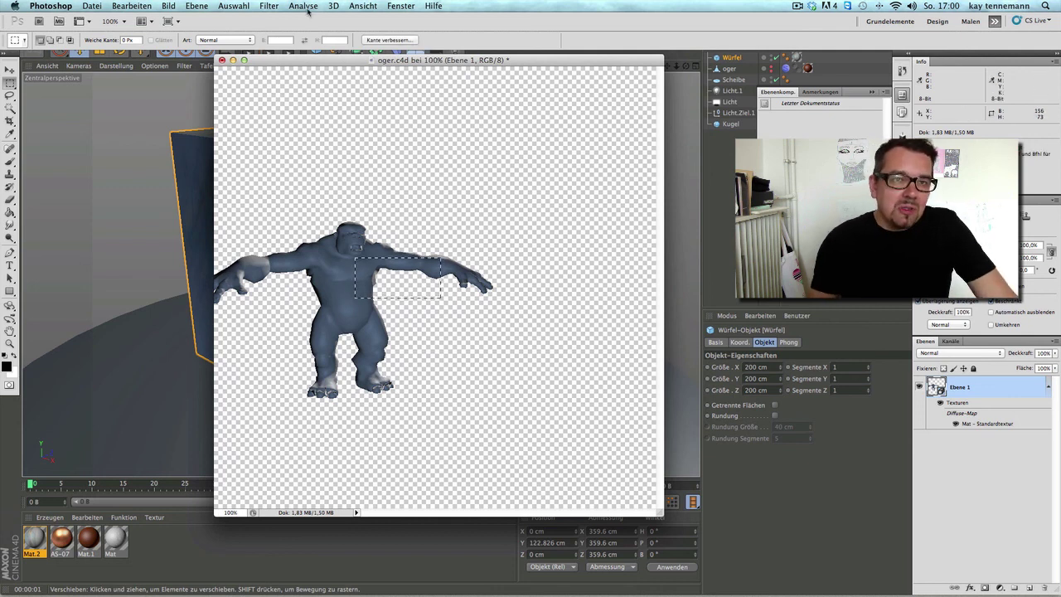
left_click(332, 6)
left_click(388, 103)
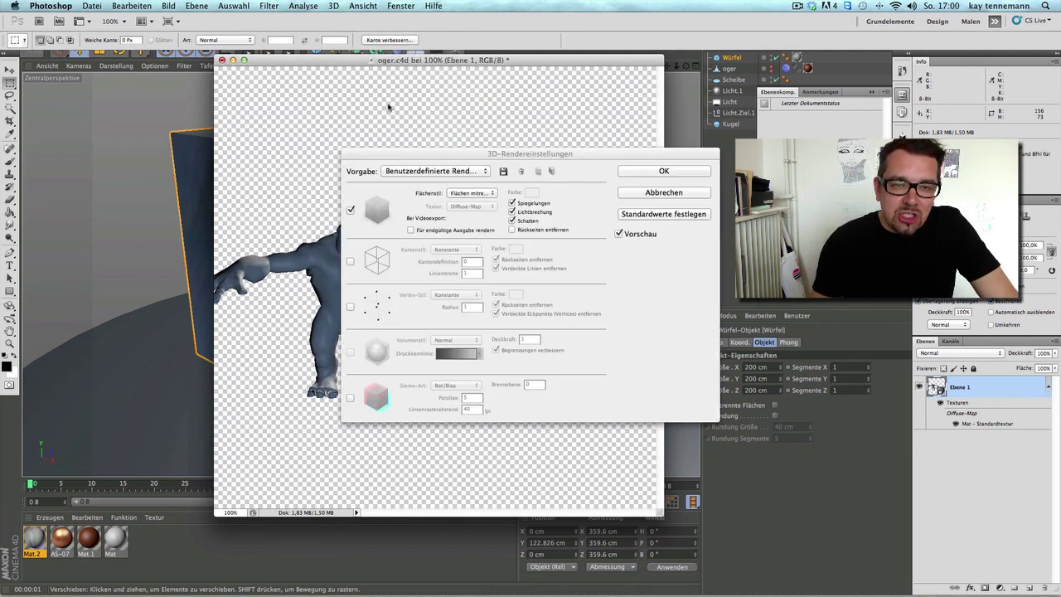
left_click_drag(442, 152, 611, 149)
left_click(618, 166)
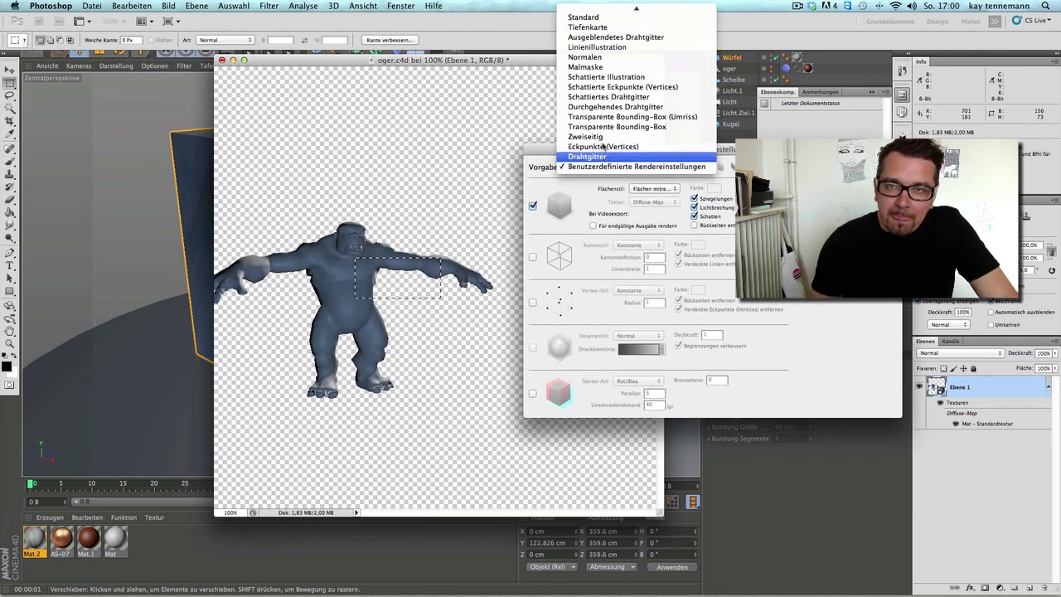
left_click(604, 76)
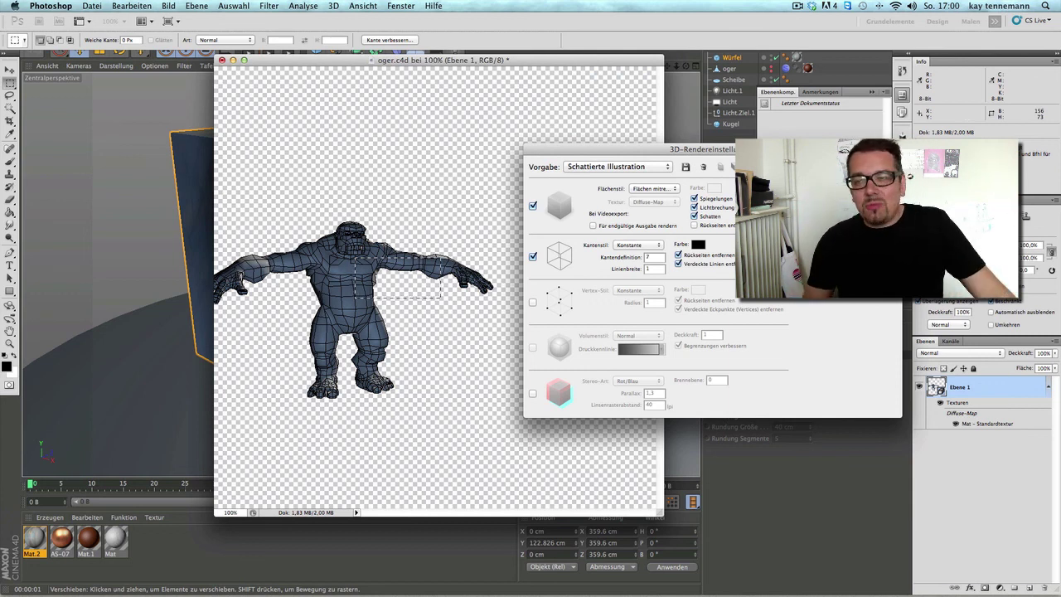
key("Escape")
Quit Photoshop, saving the ogre document with Speichern
left_click(51, 6)
left_click(74, 113)
left_click(630, 208)
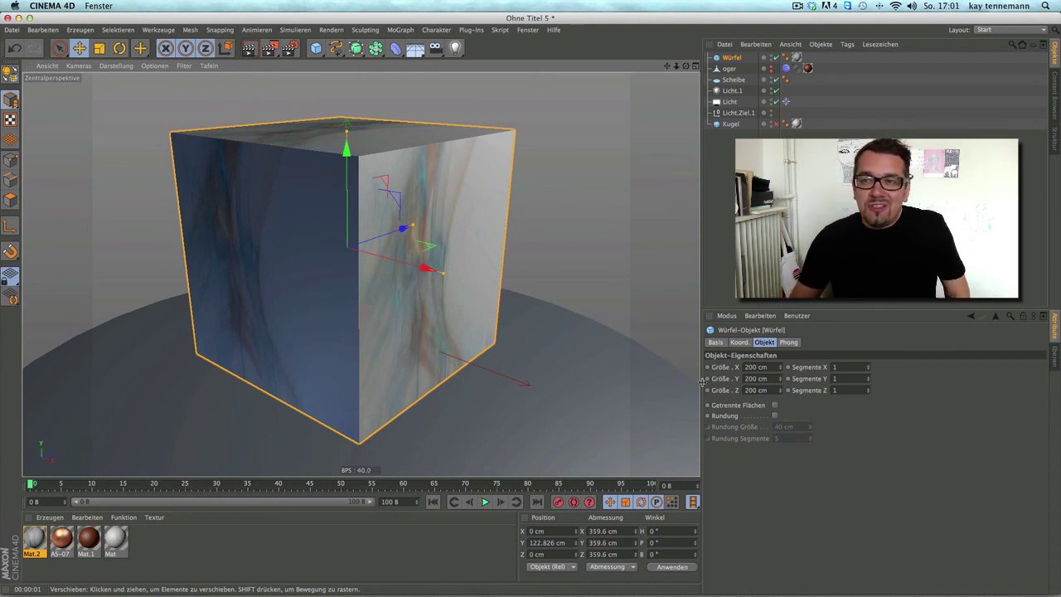
left_click(797, 6)
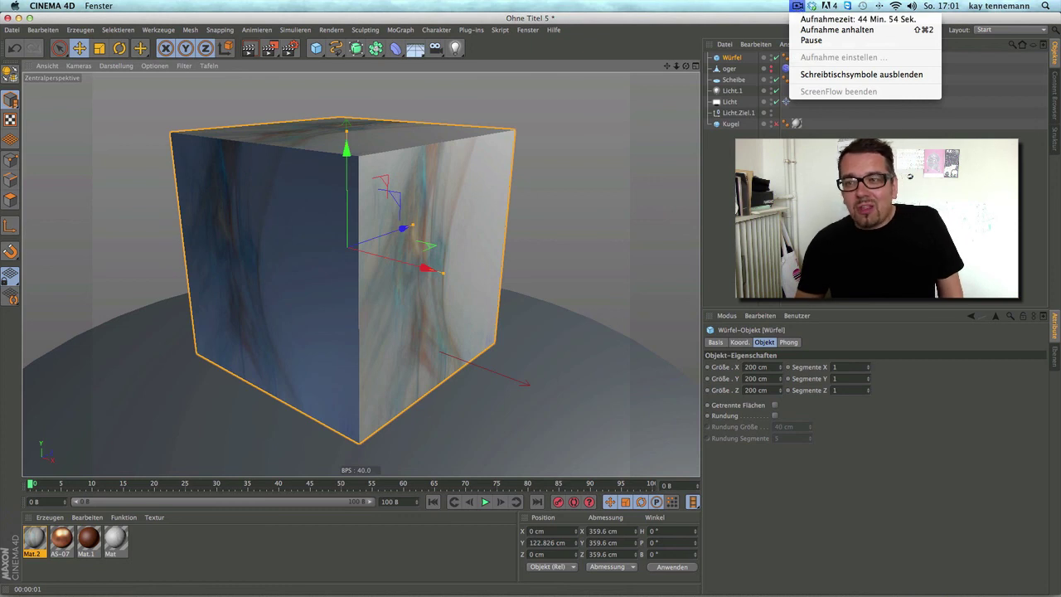